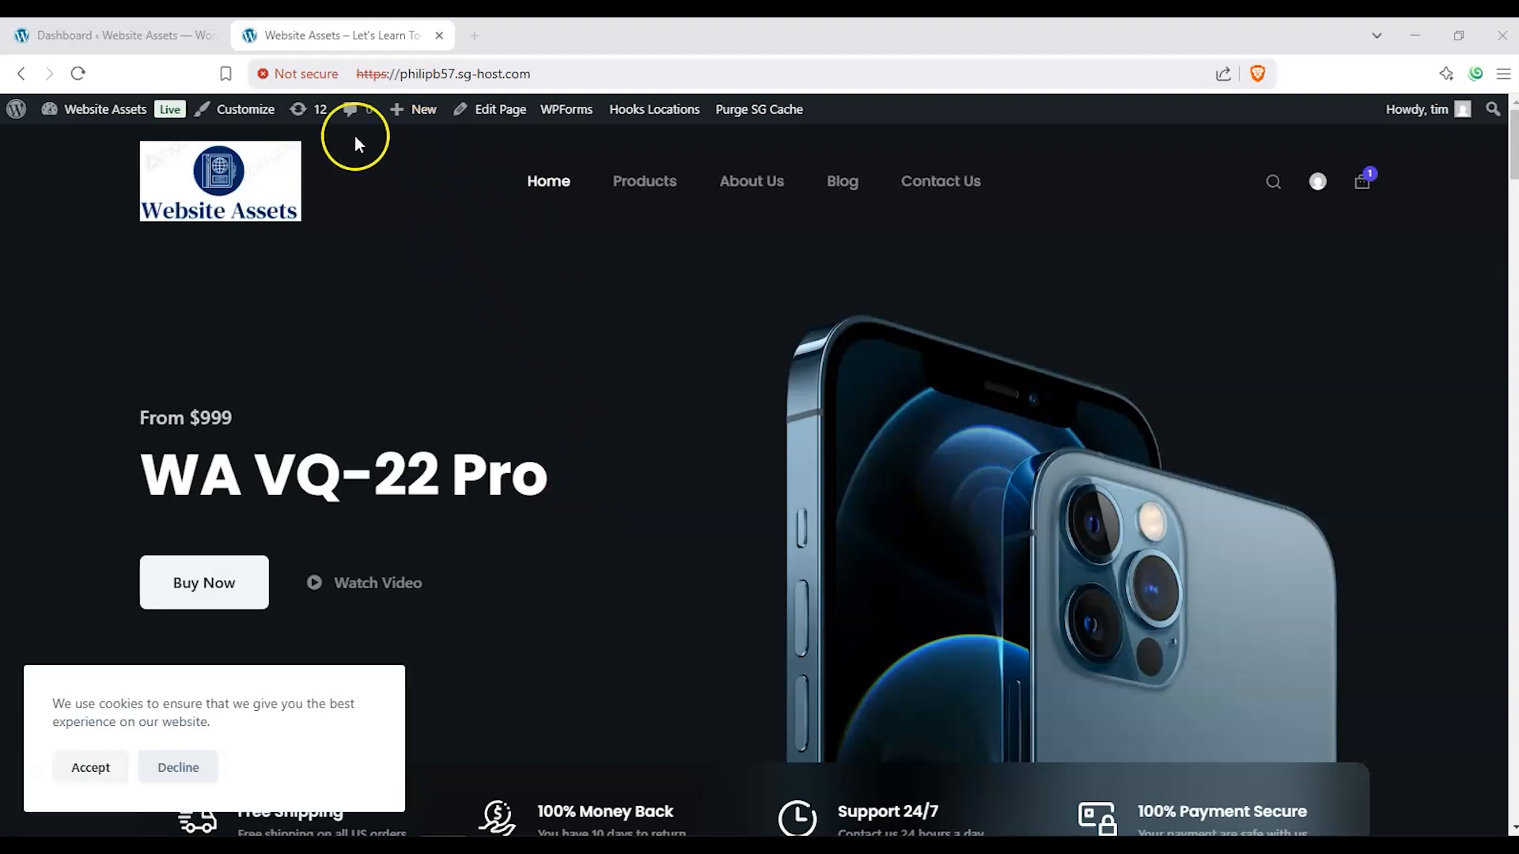
Switch to the WordPress dashboard and create a new page.
mouse_move(402, 113)
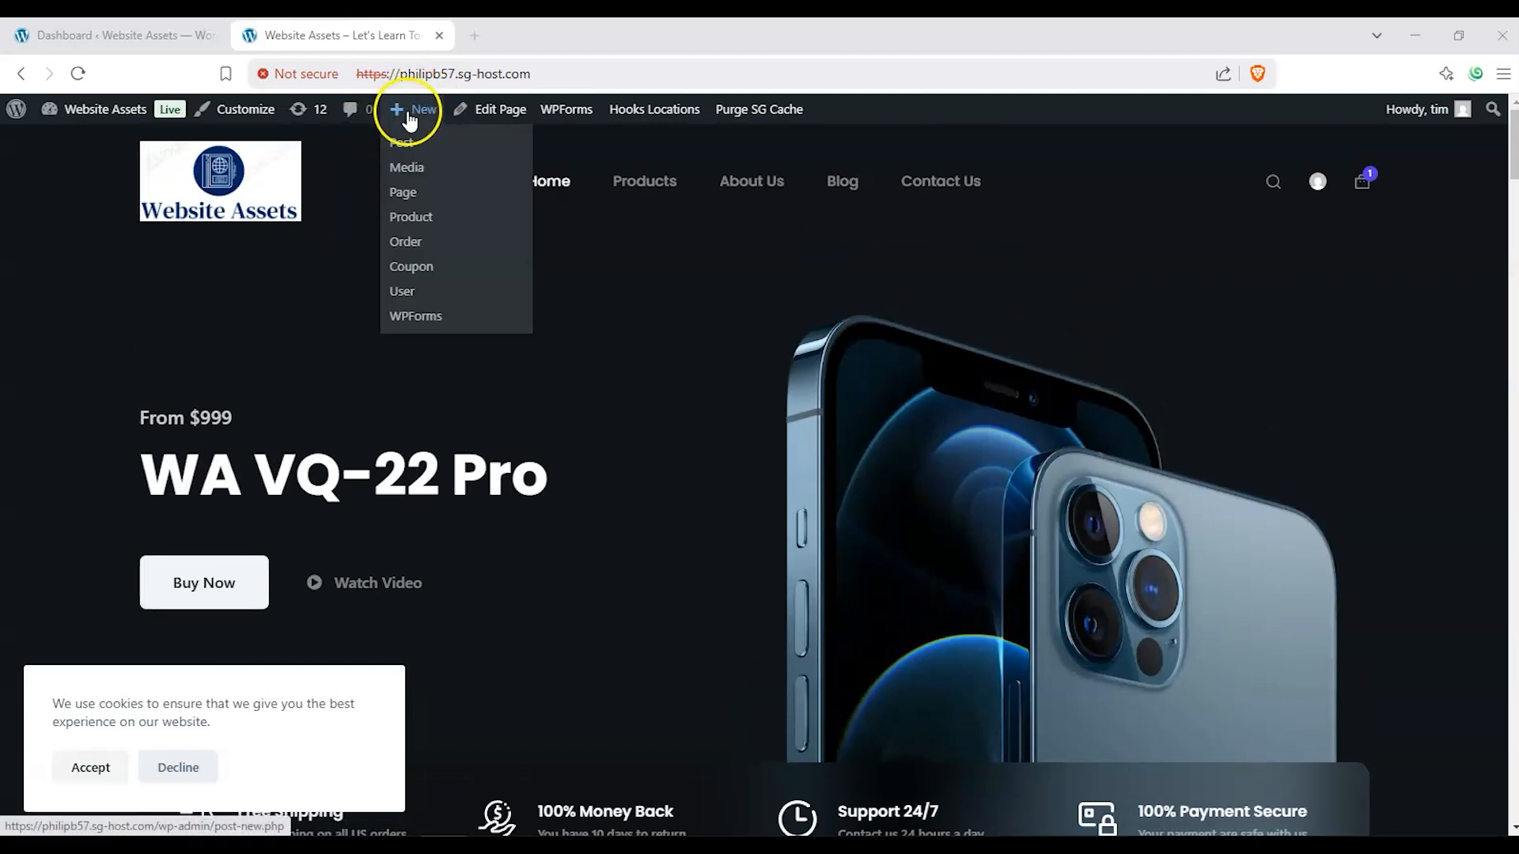
click(139, 35)
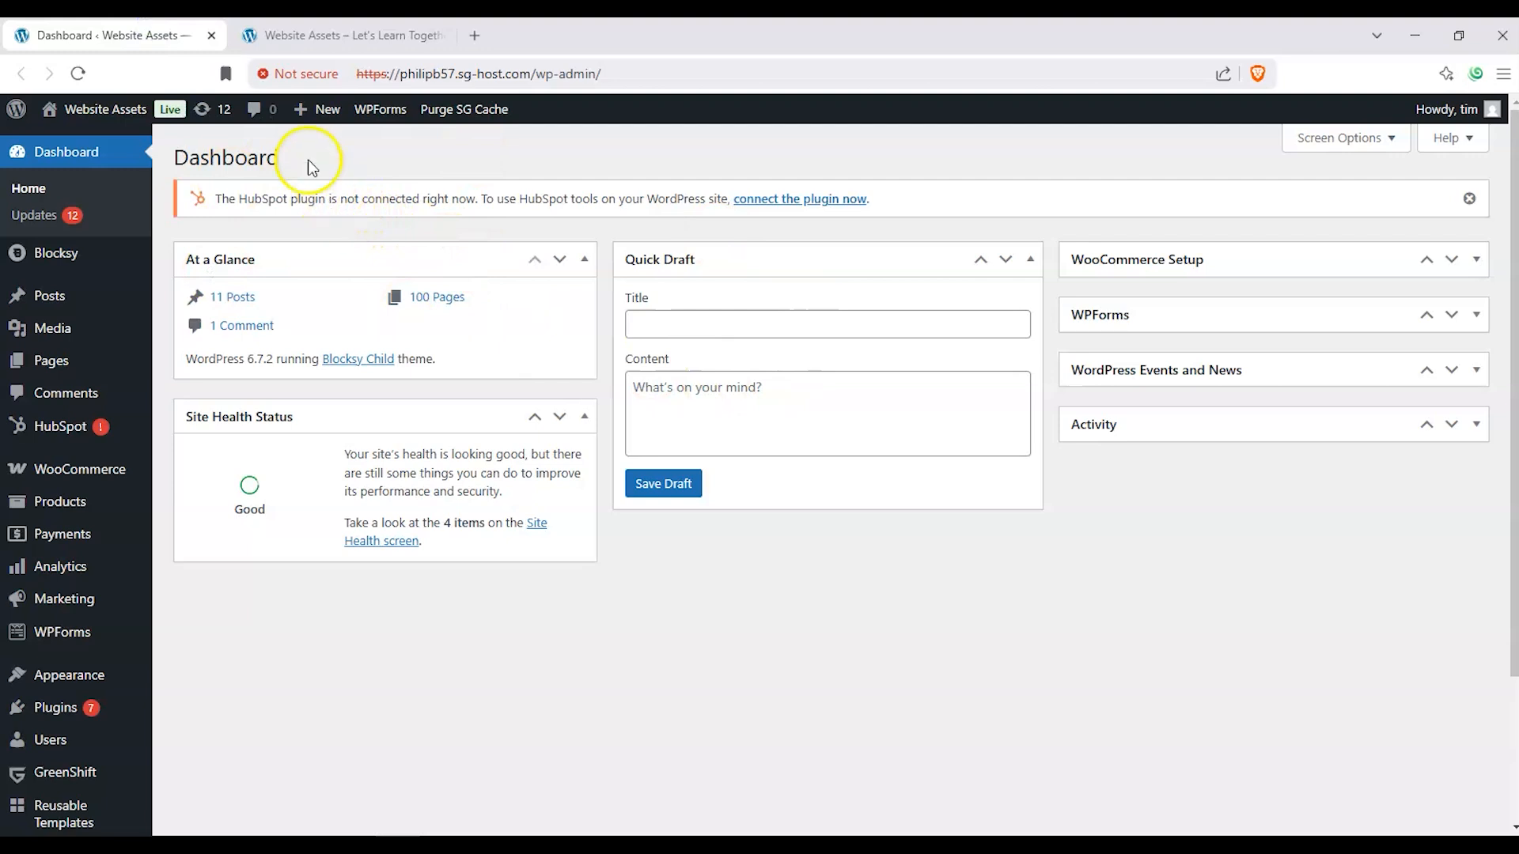
mouse_move(61, 358)
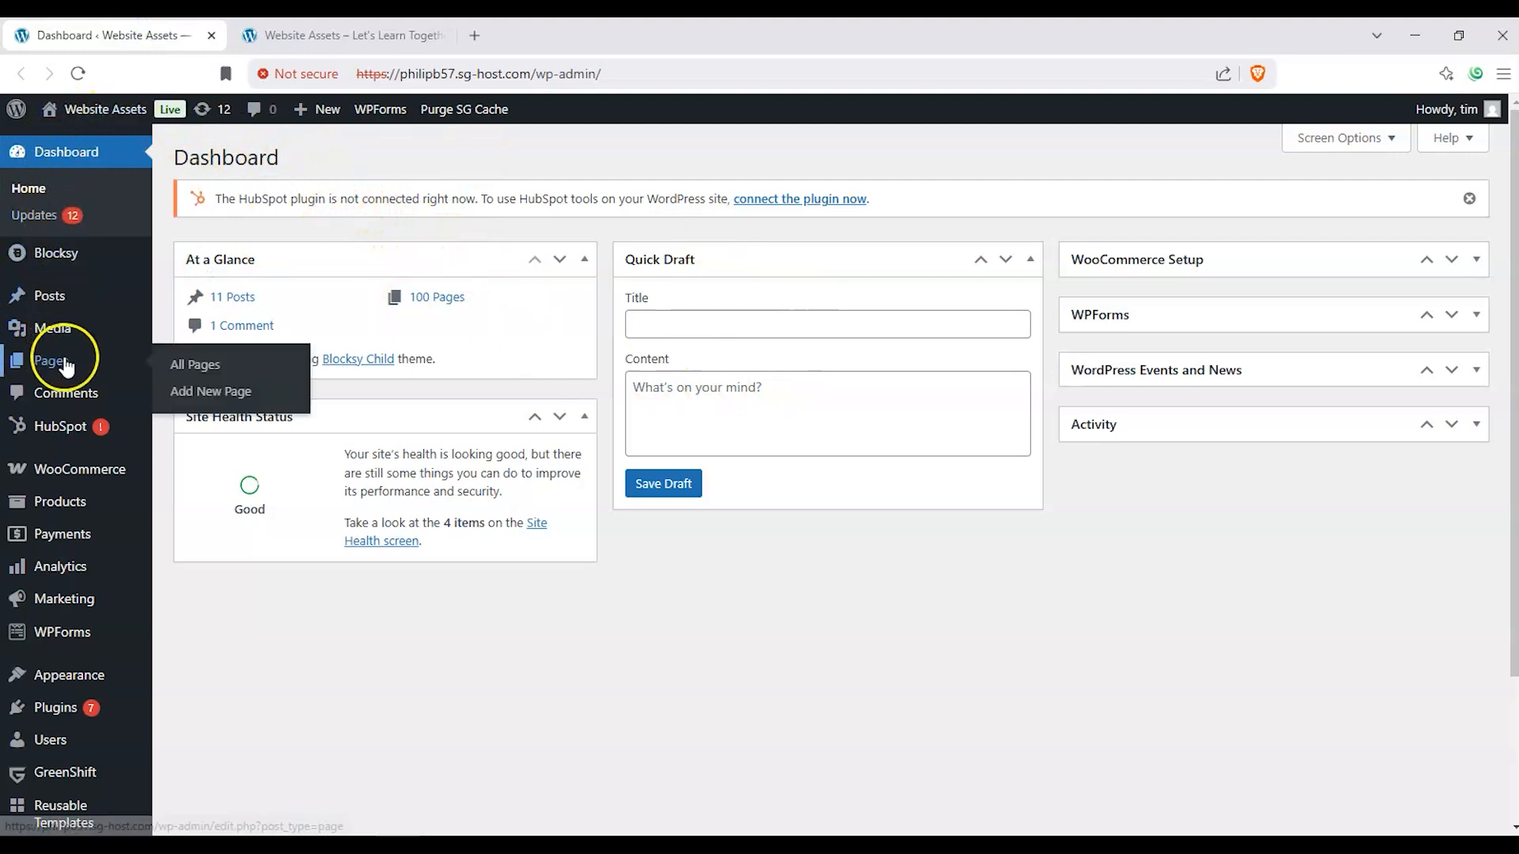
click(192, 401)
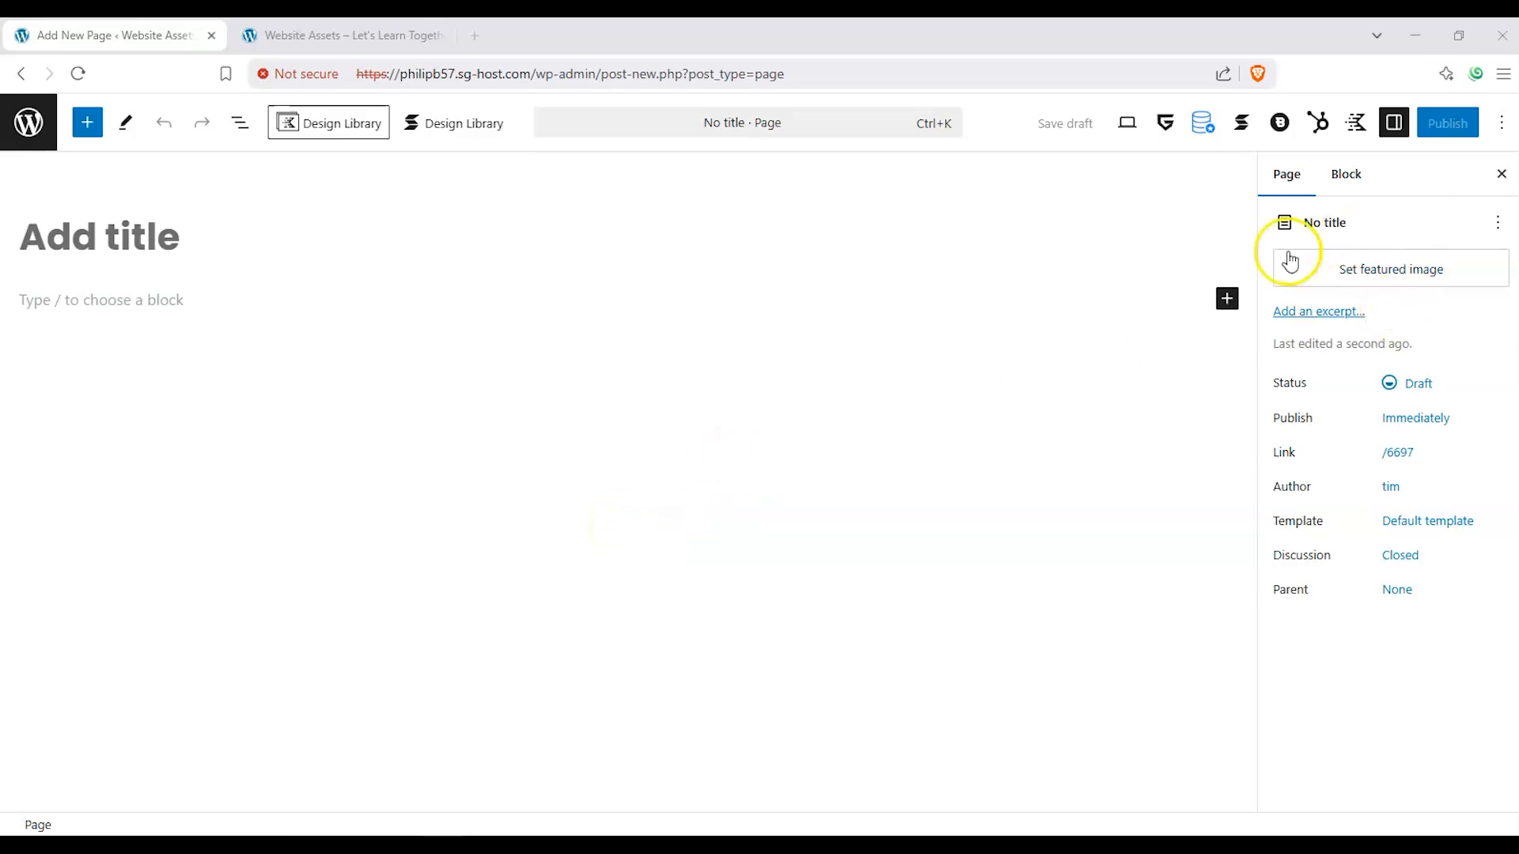
Show the block settings and title the new page "Kadence: Icon List test".
click(1397, 122)
click(1396, 123)
click(1346, 174)
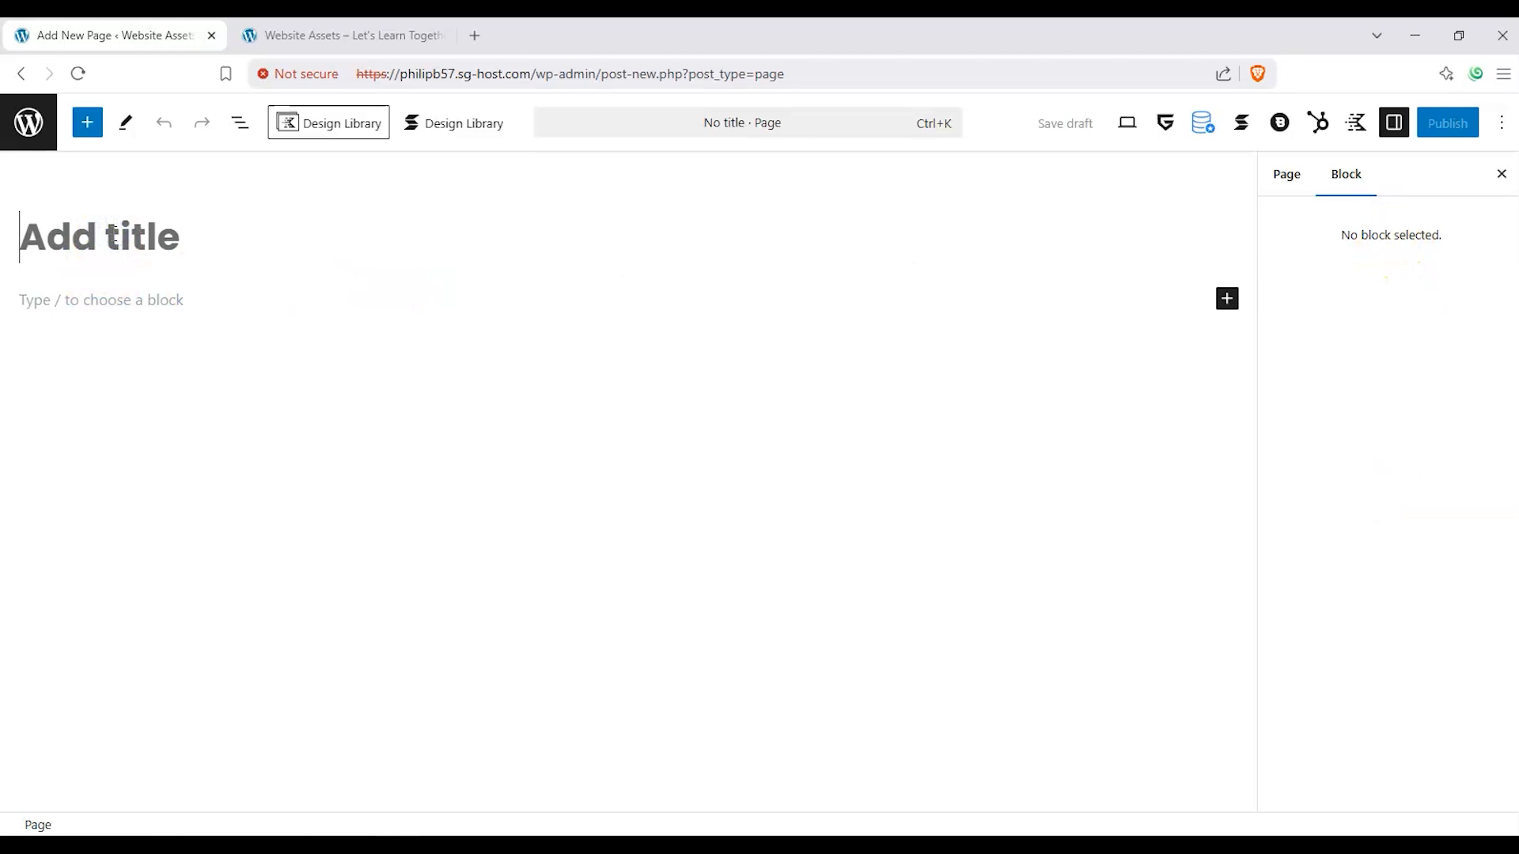
text(Kadence)
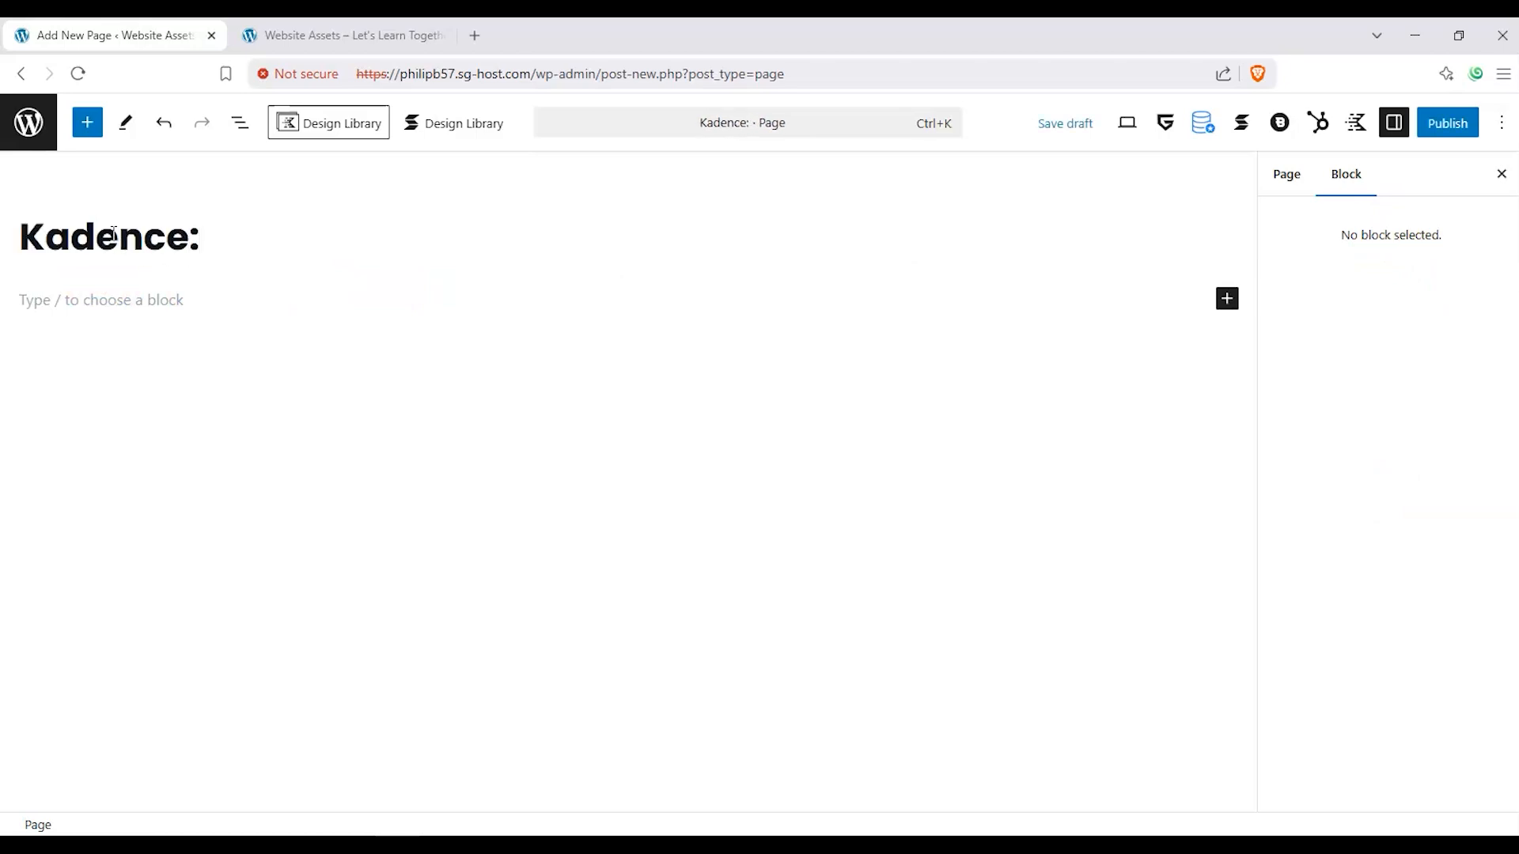
text(: Icon L)
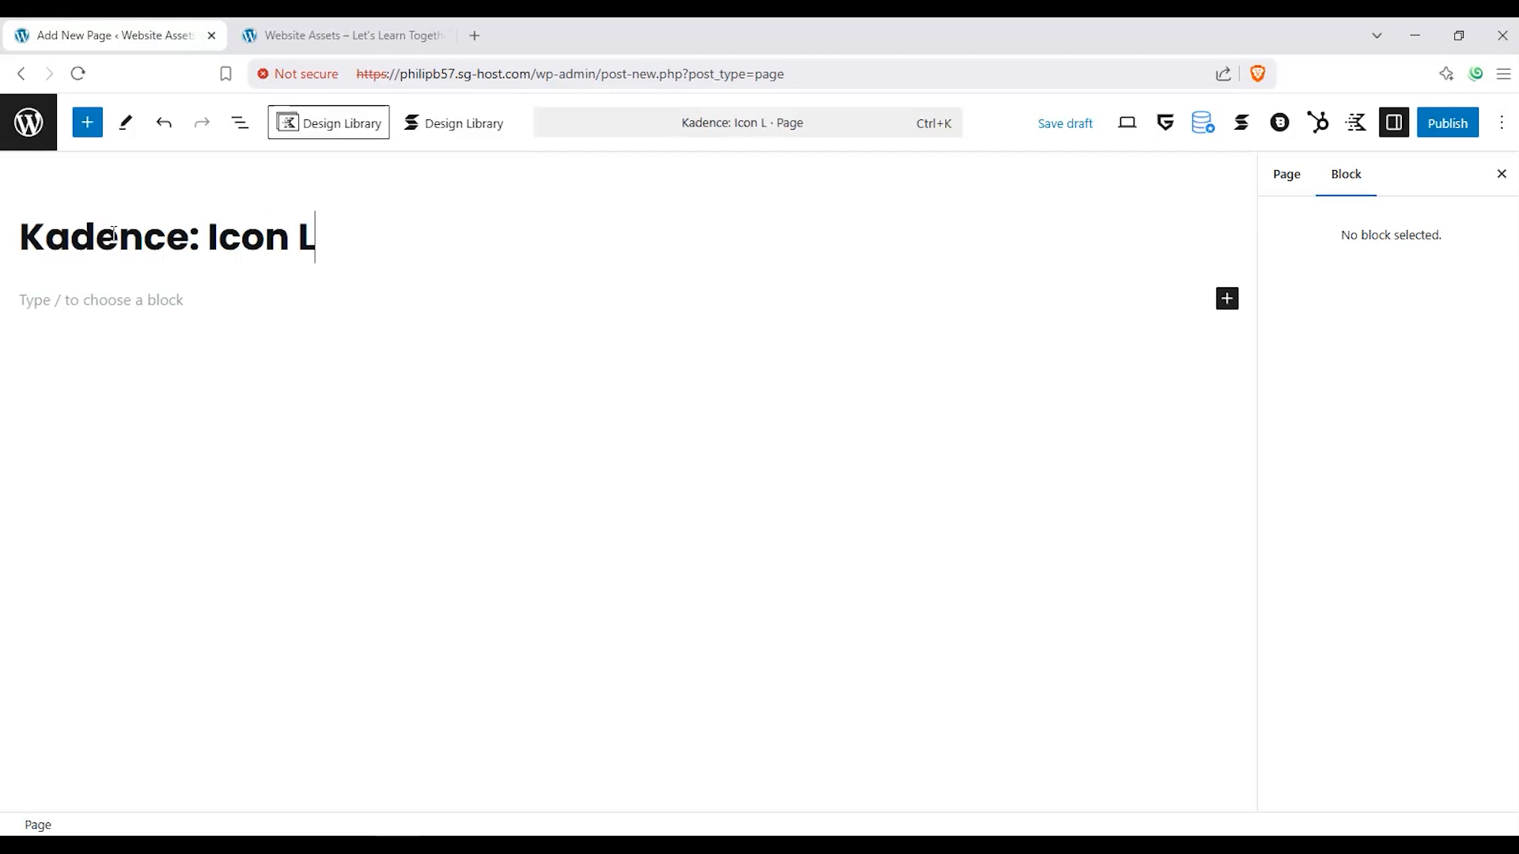
text(ist test)
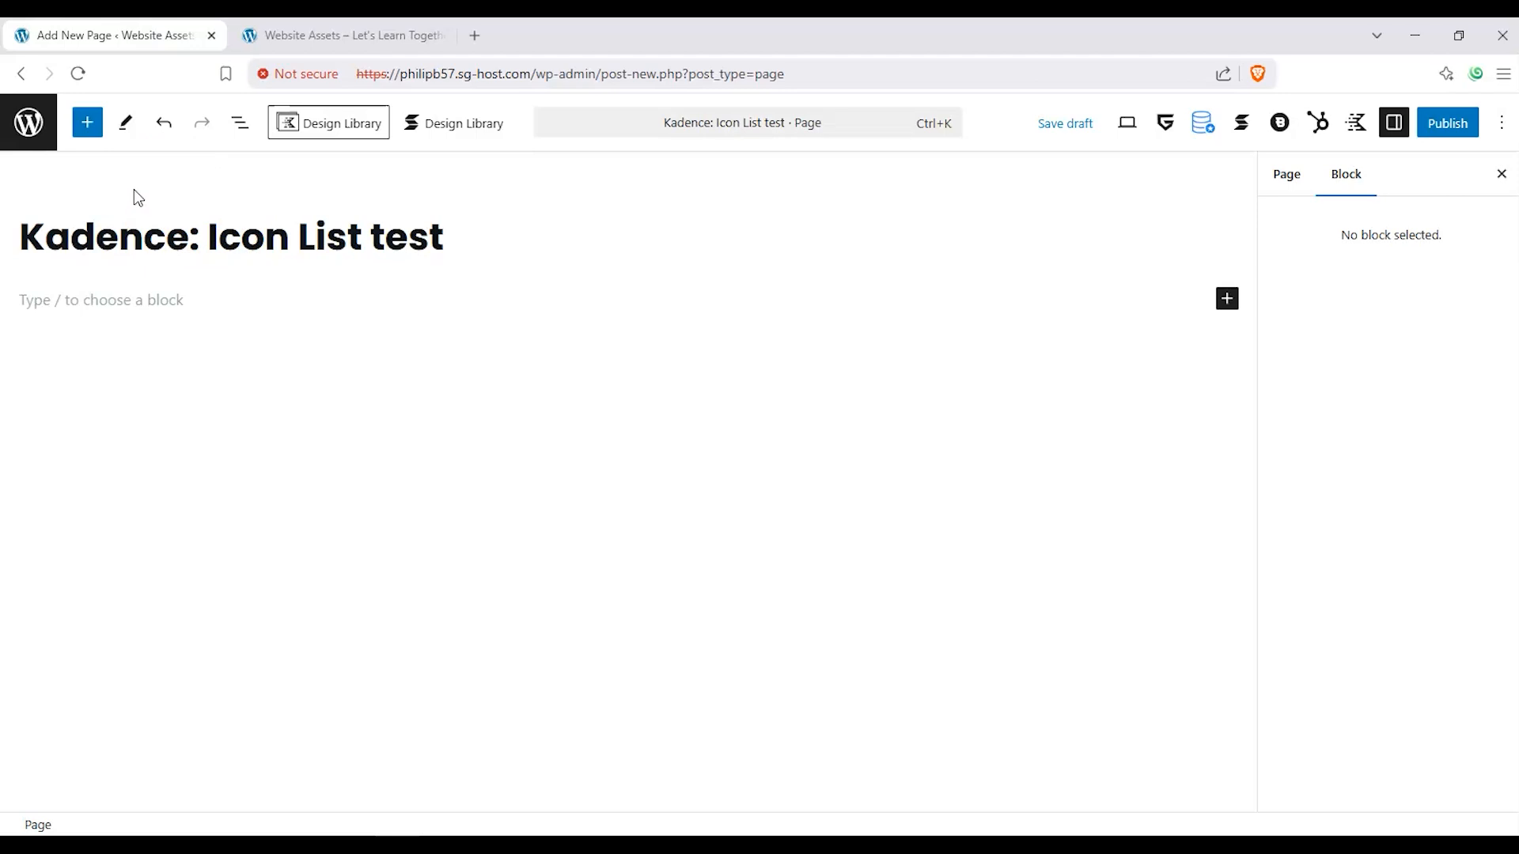
Insert a Kadence Icon List block directly below the page title.
click(84, 122)
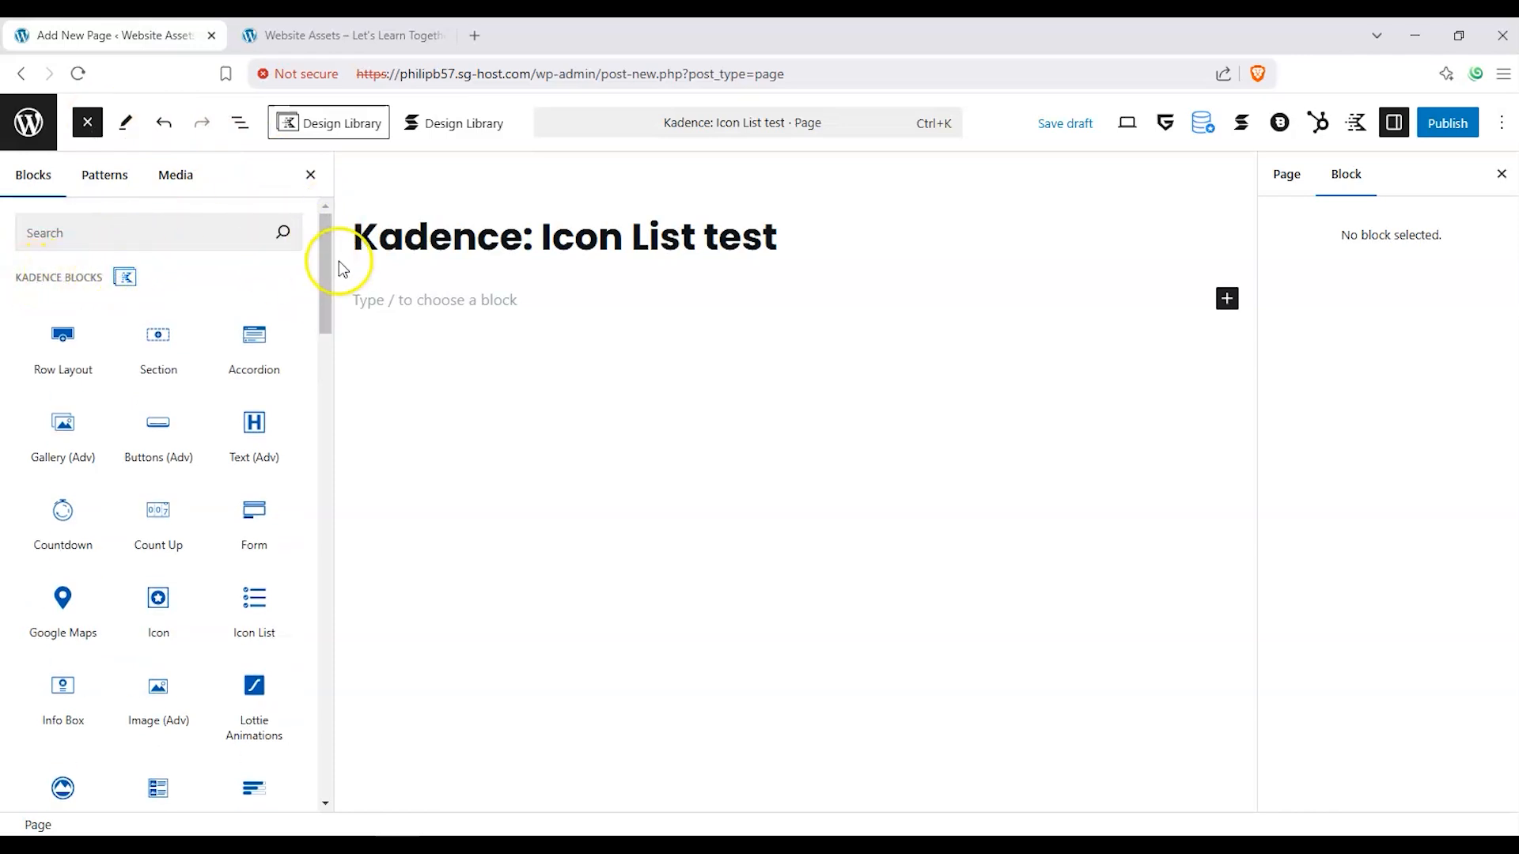
drag(331, 265, 329, 299)
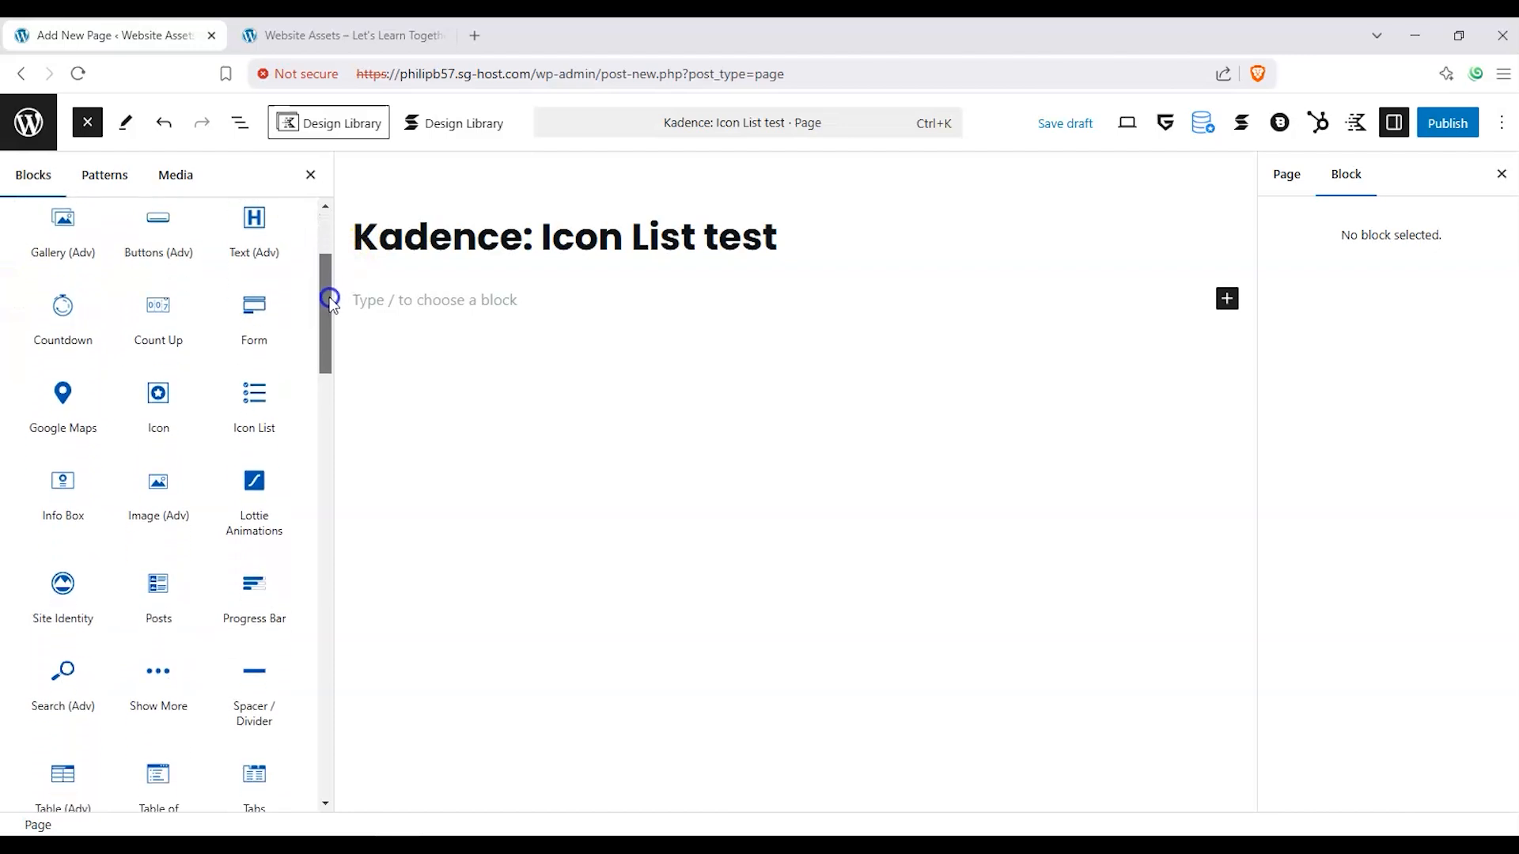
mouse_move(257, 387)
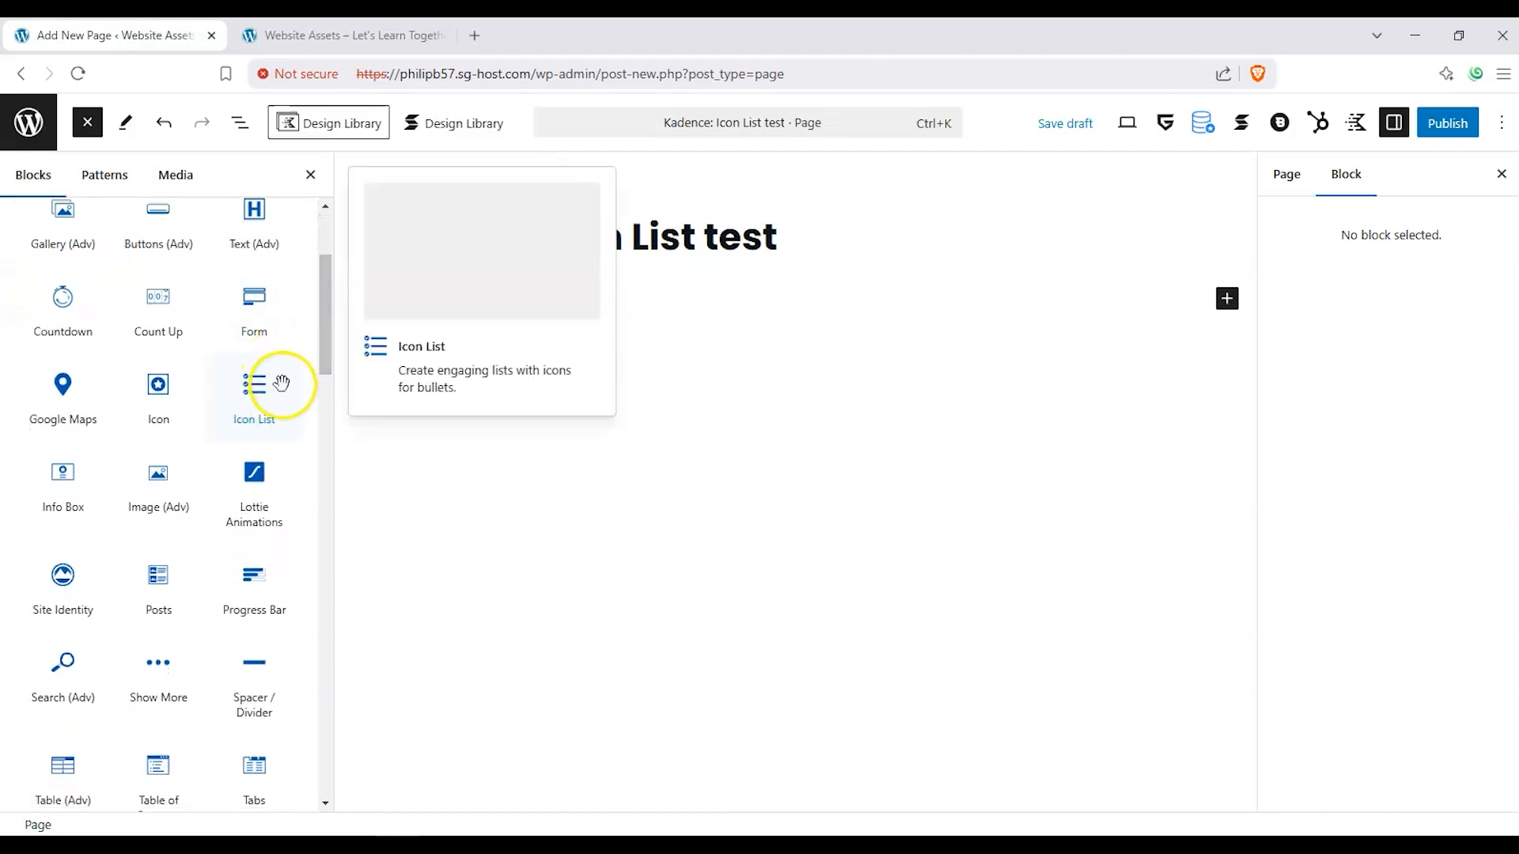
drag(261, 385, 480, 318)
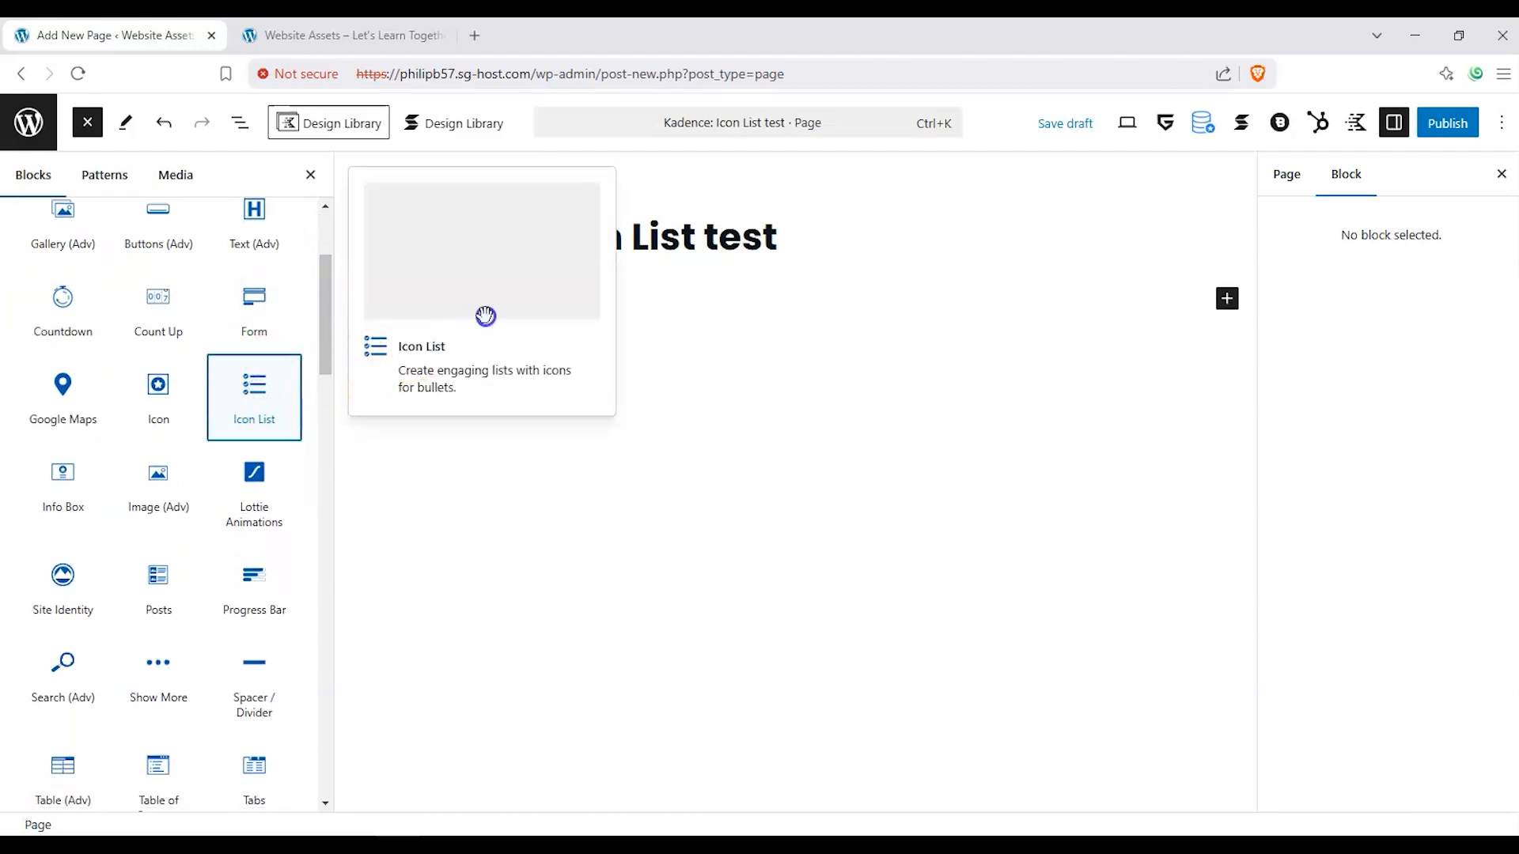
drag(561, 293, 661, 298)
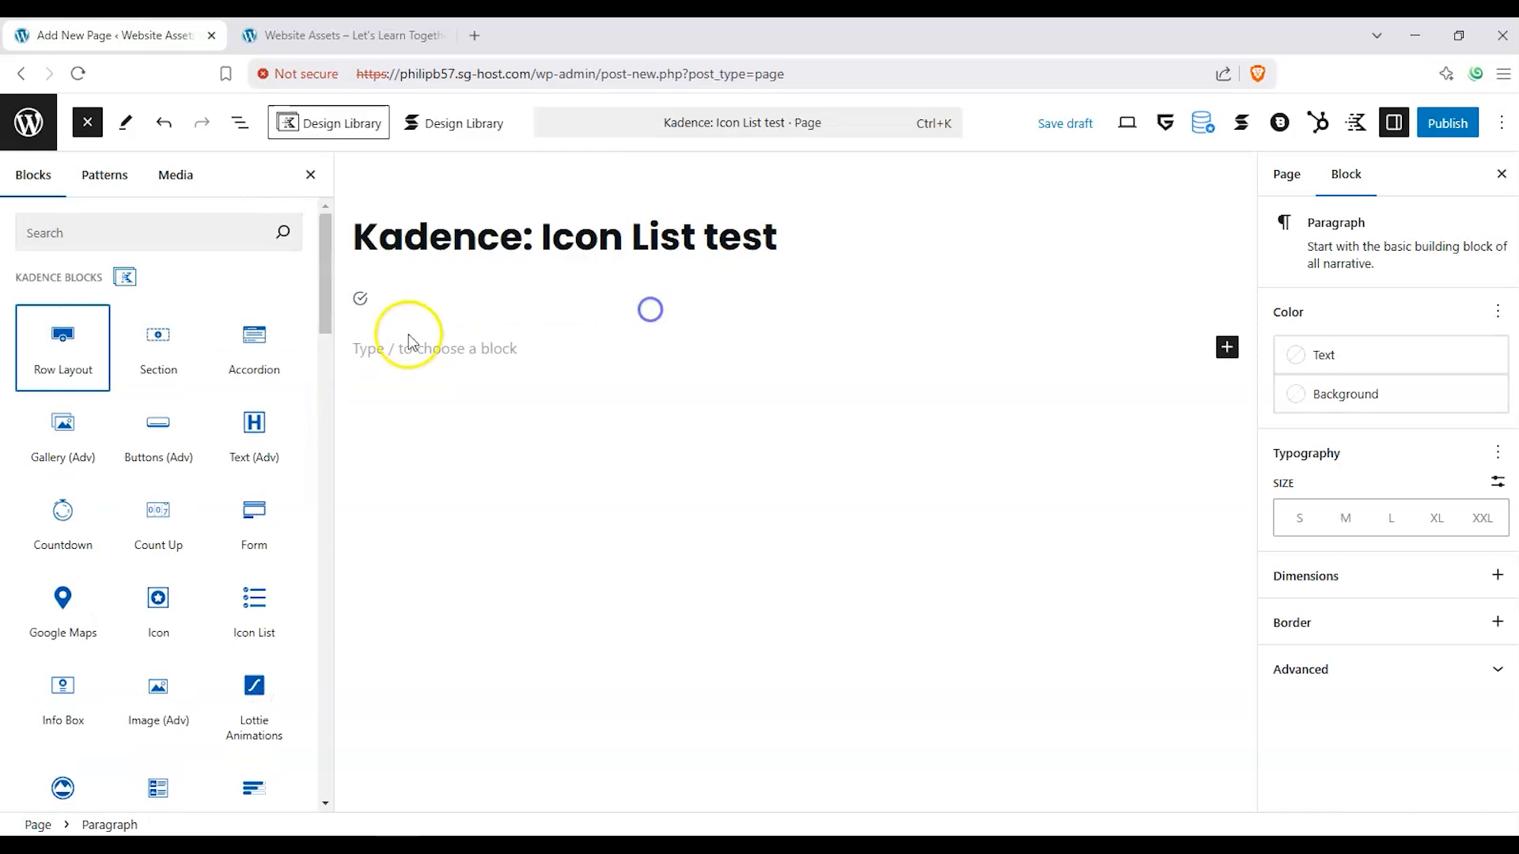
click(87, 123)
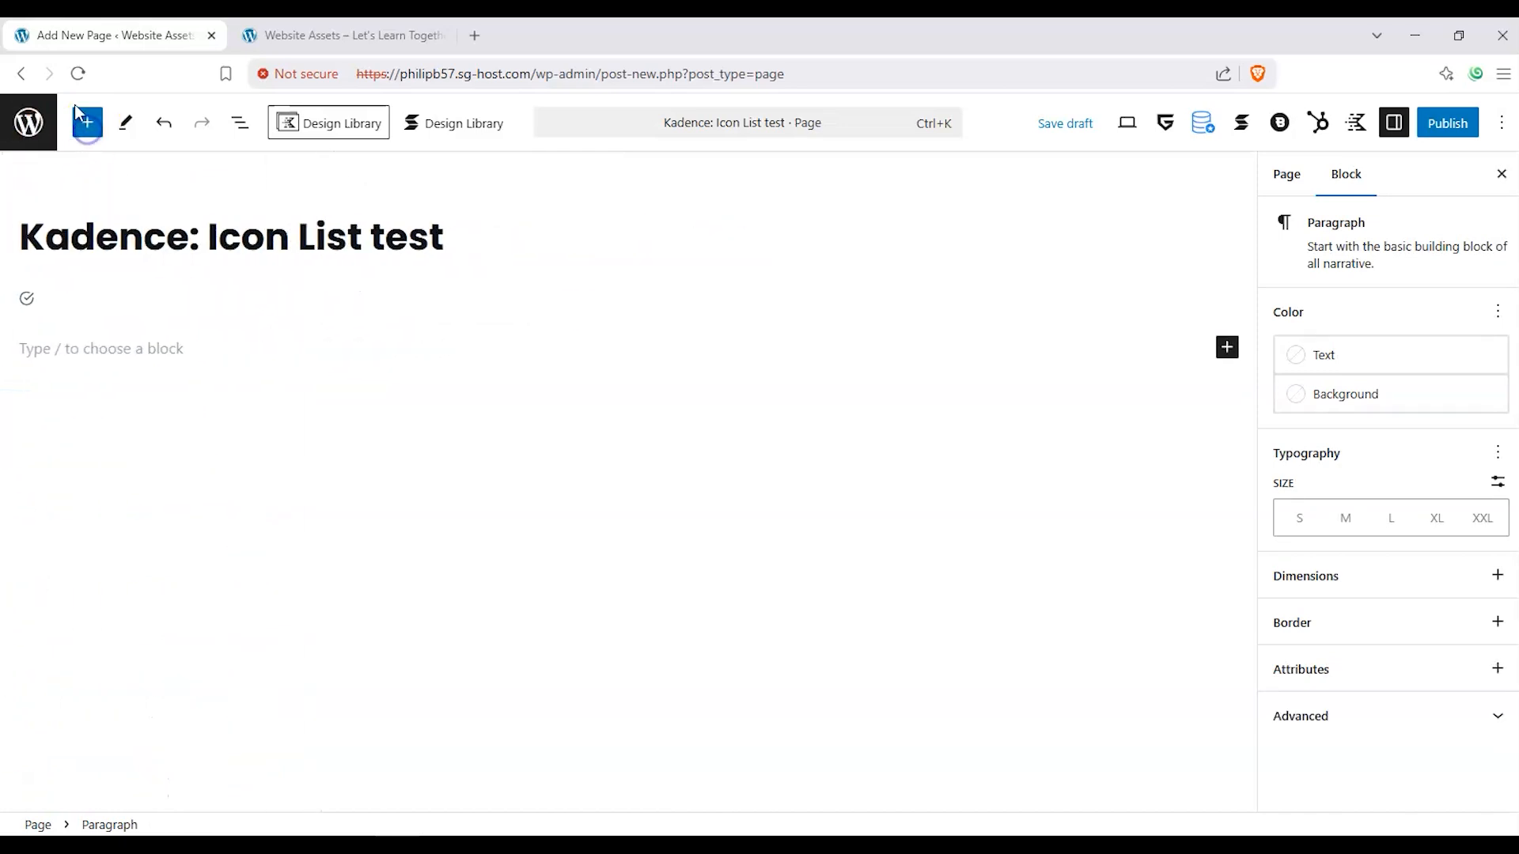
Select the whole Icon List block and set its List Columns to 2.
click(30, 309)
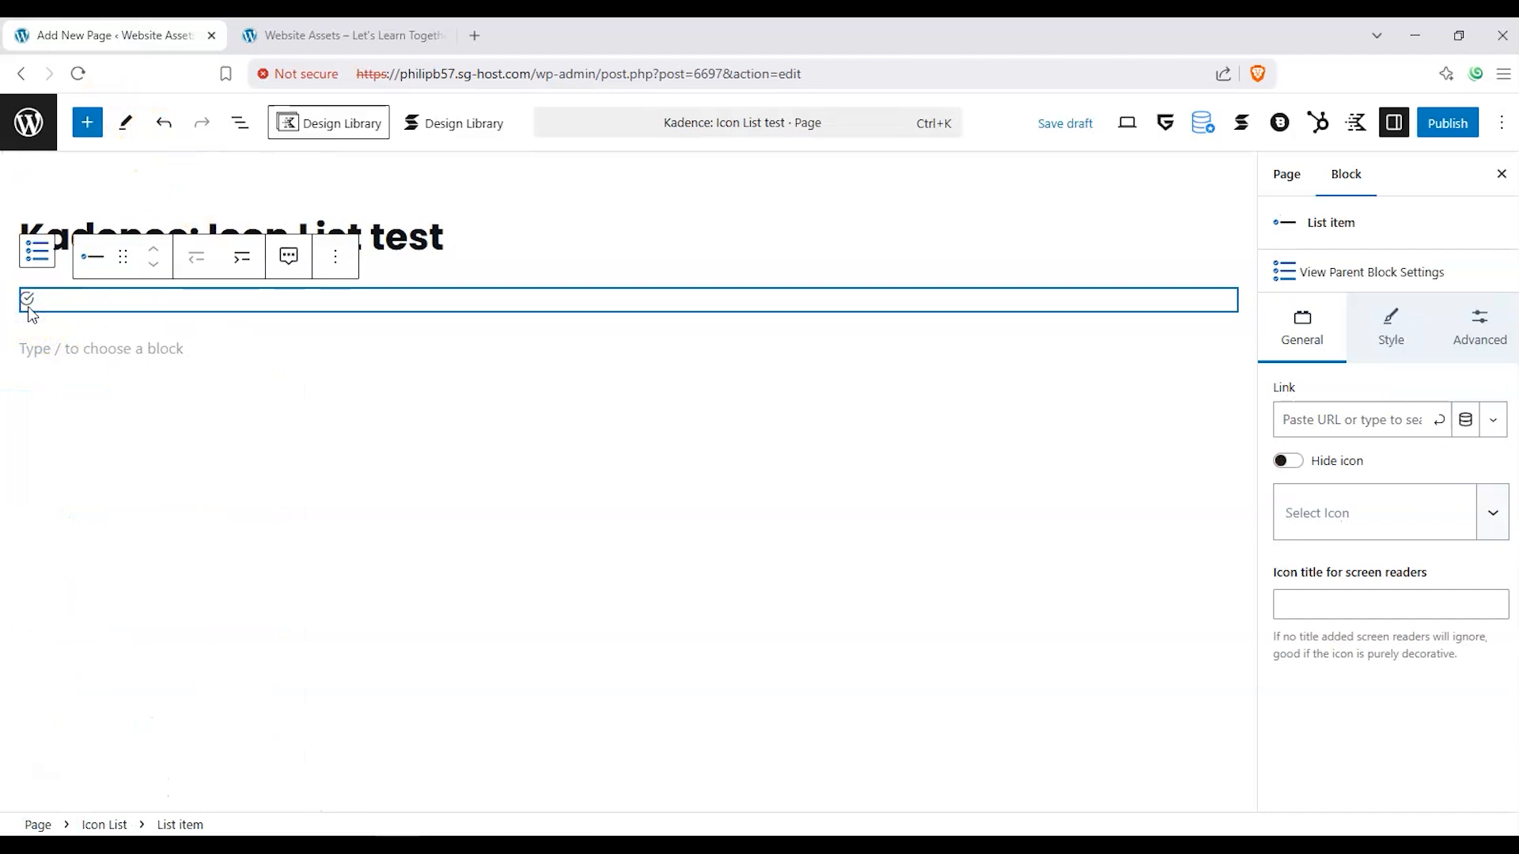
click(44, 260)
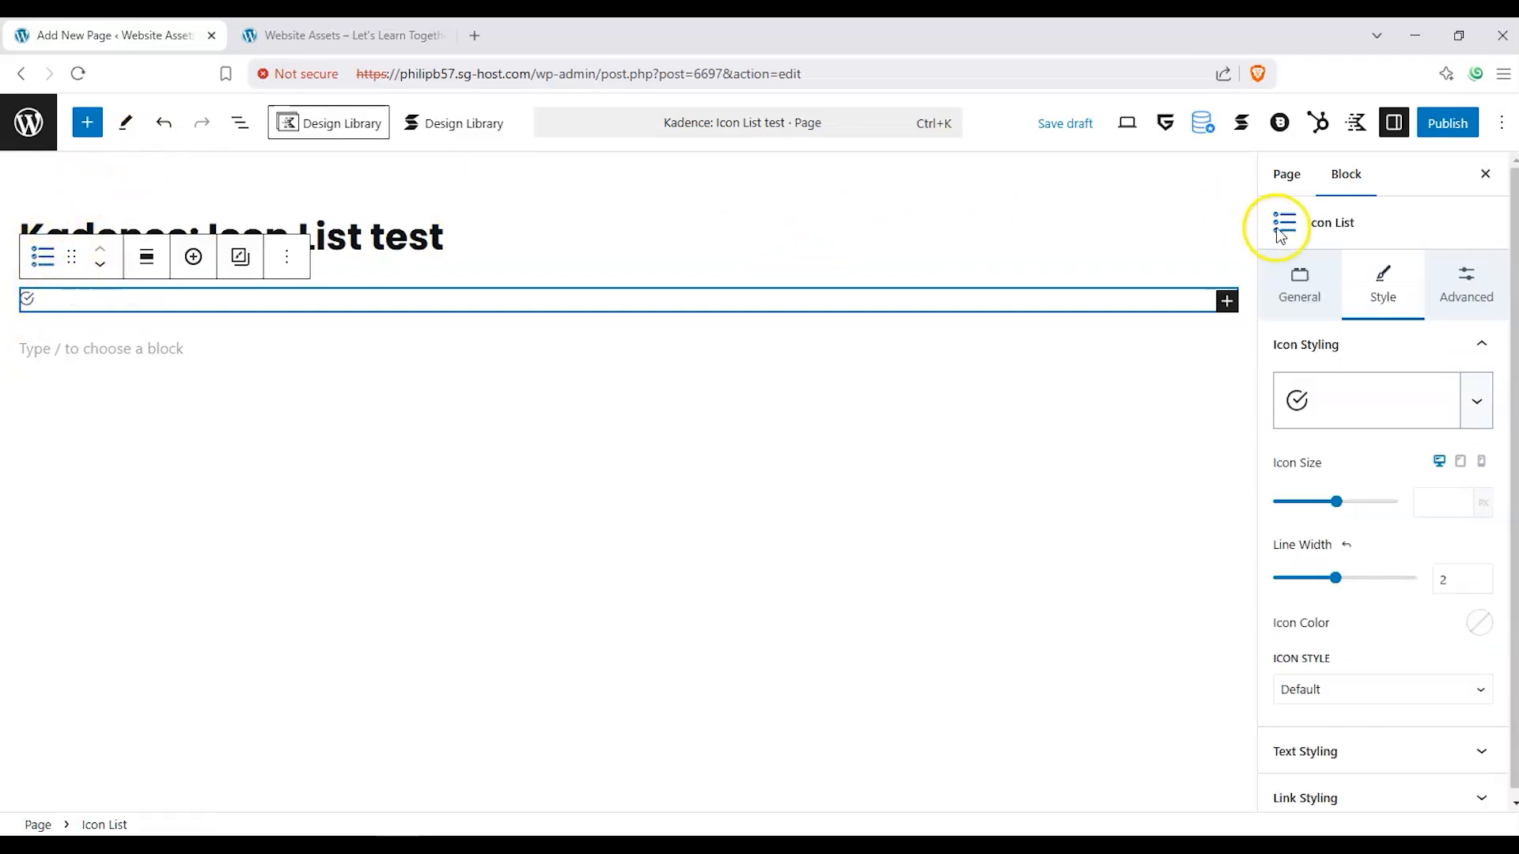
click(1319, 263)
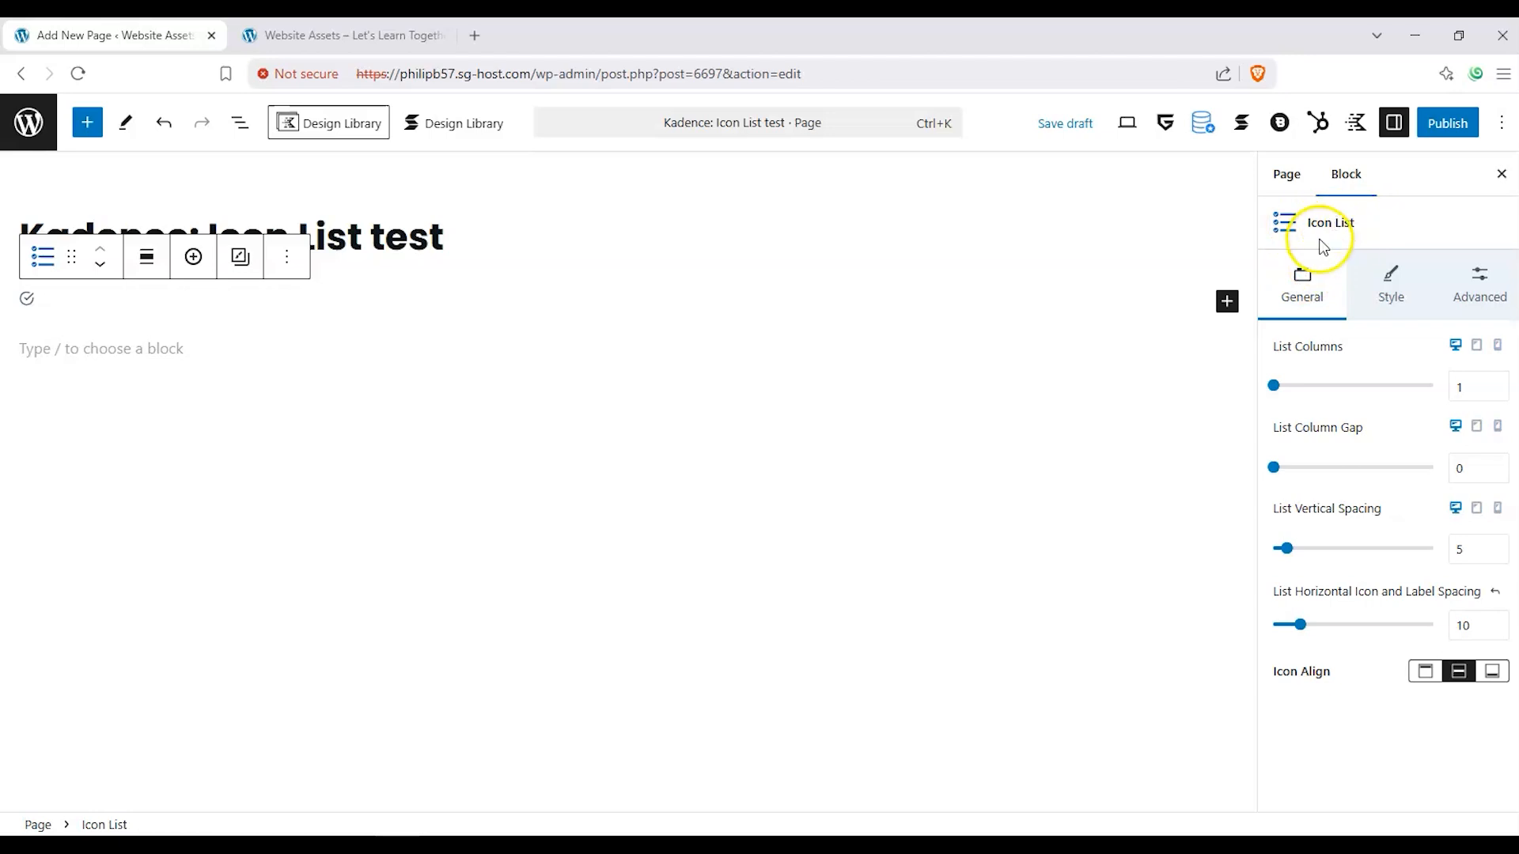
click(1280, 388)
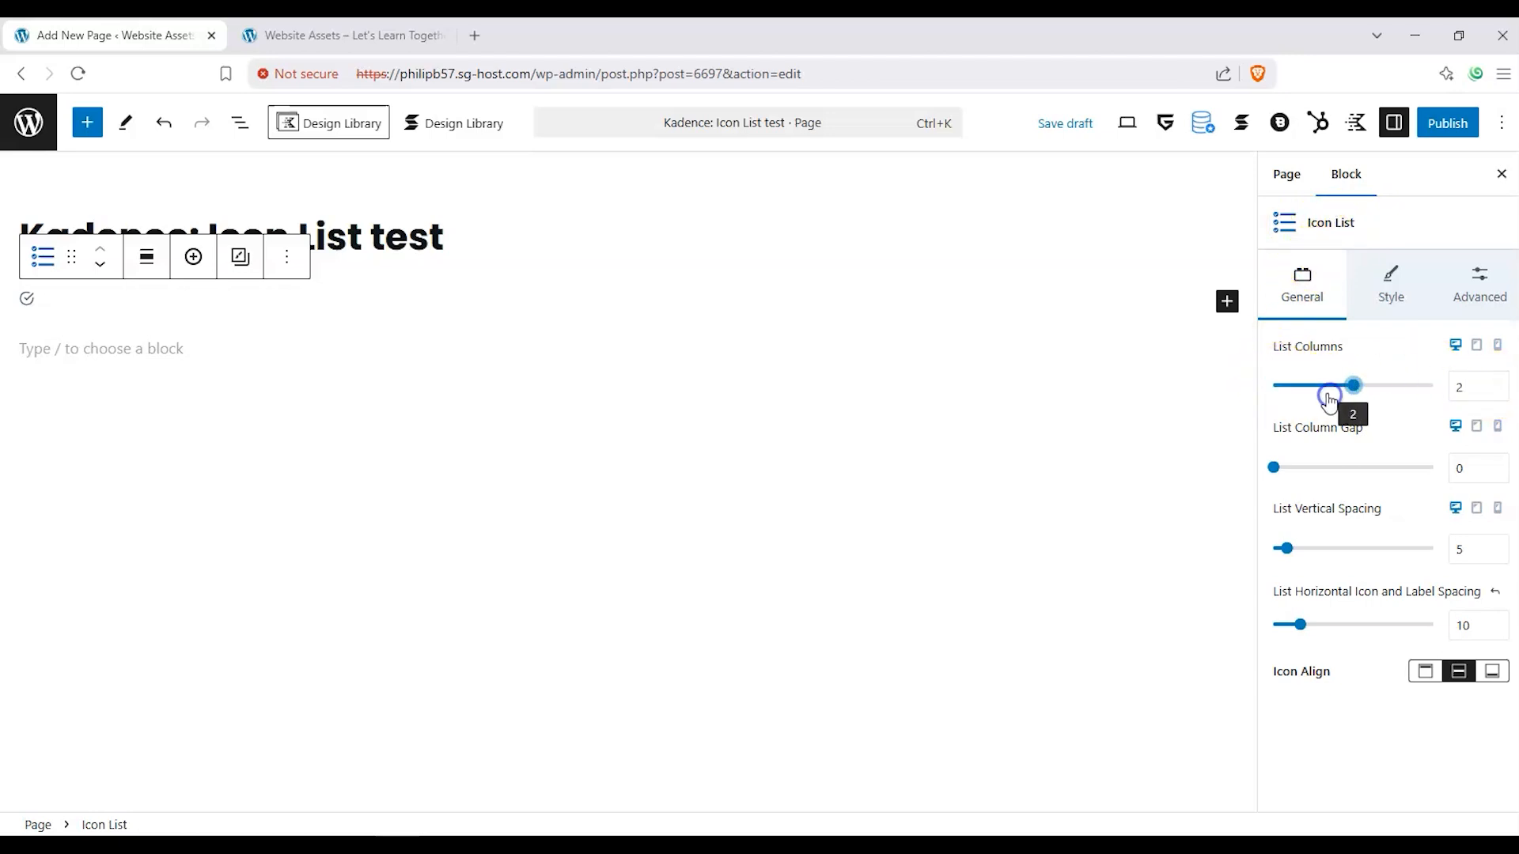
Add five more items to the Icon List so that each column holds three.
click(194, 261)
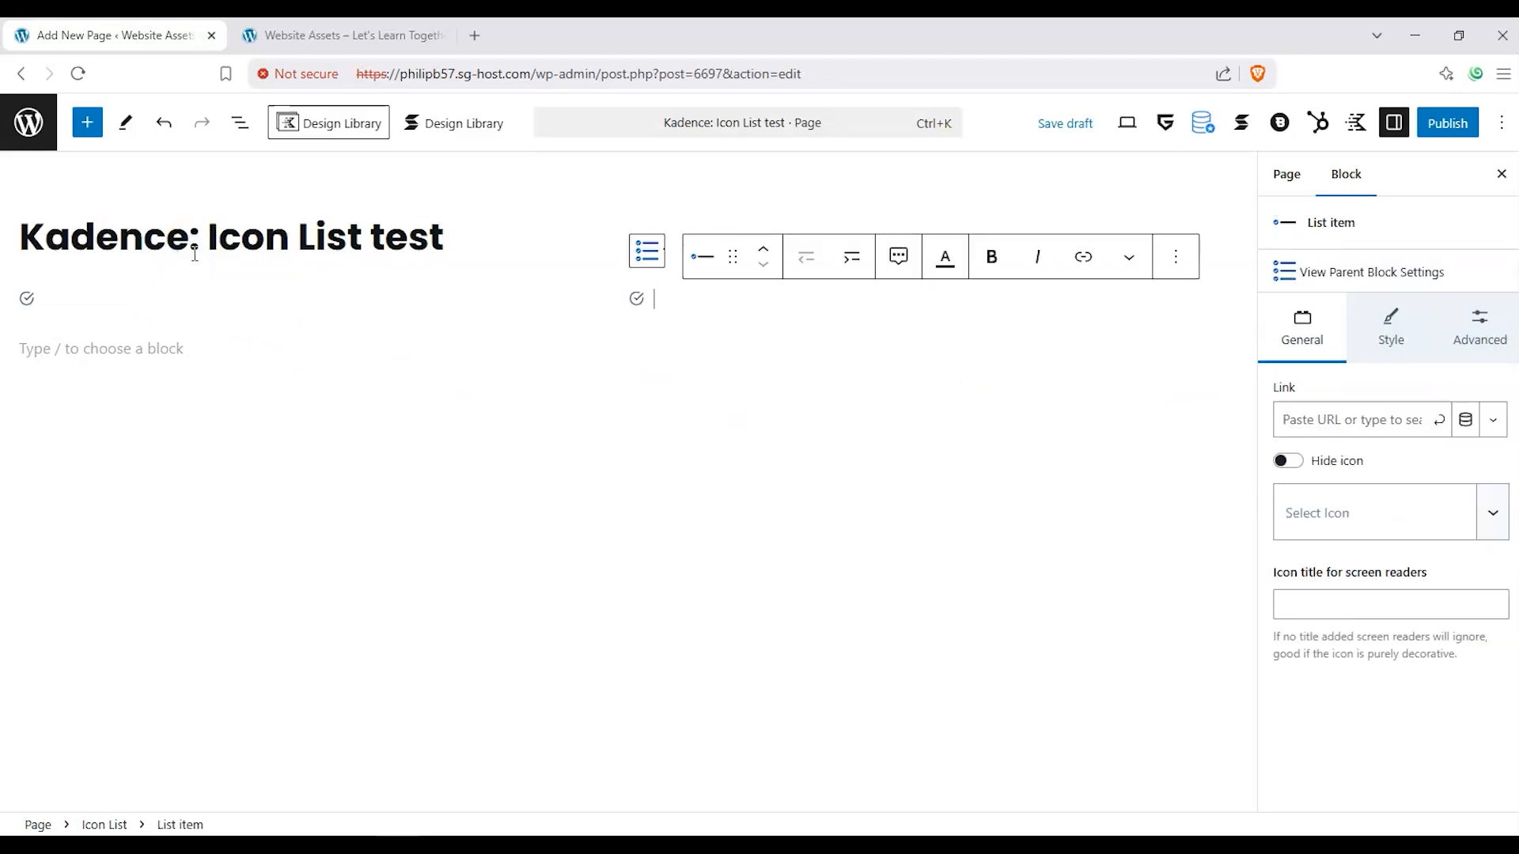
click(1293, 271)
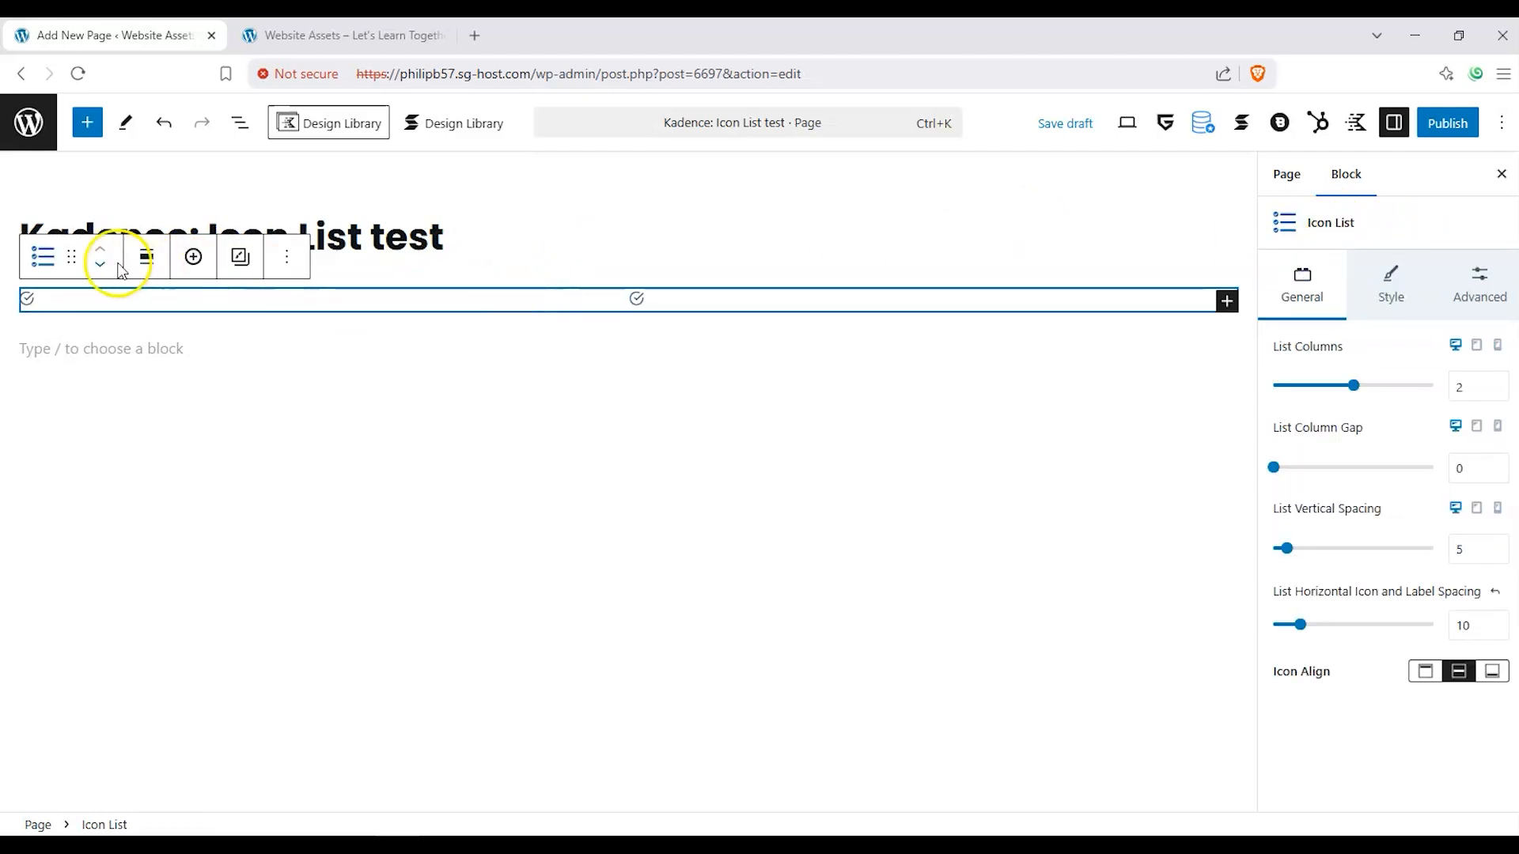
click(193, 256)
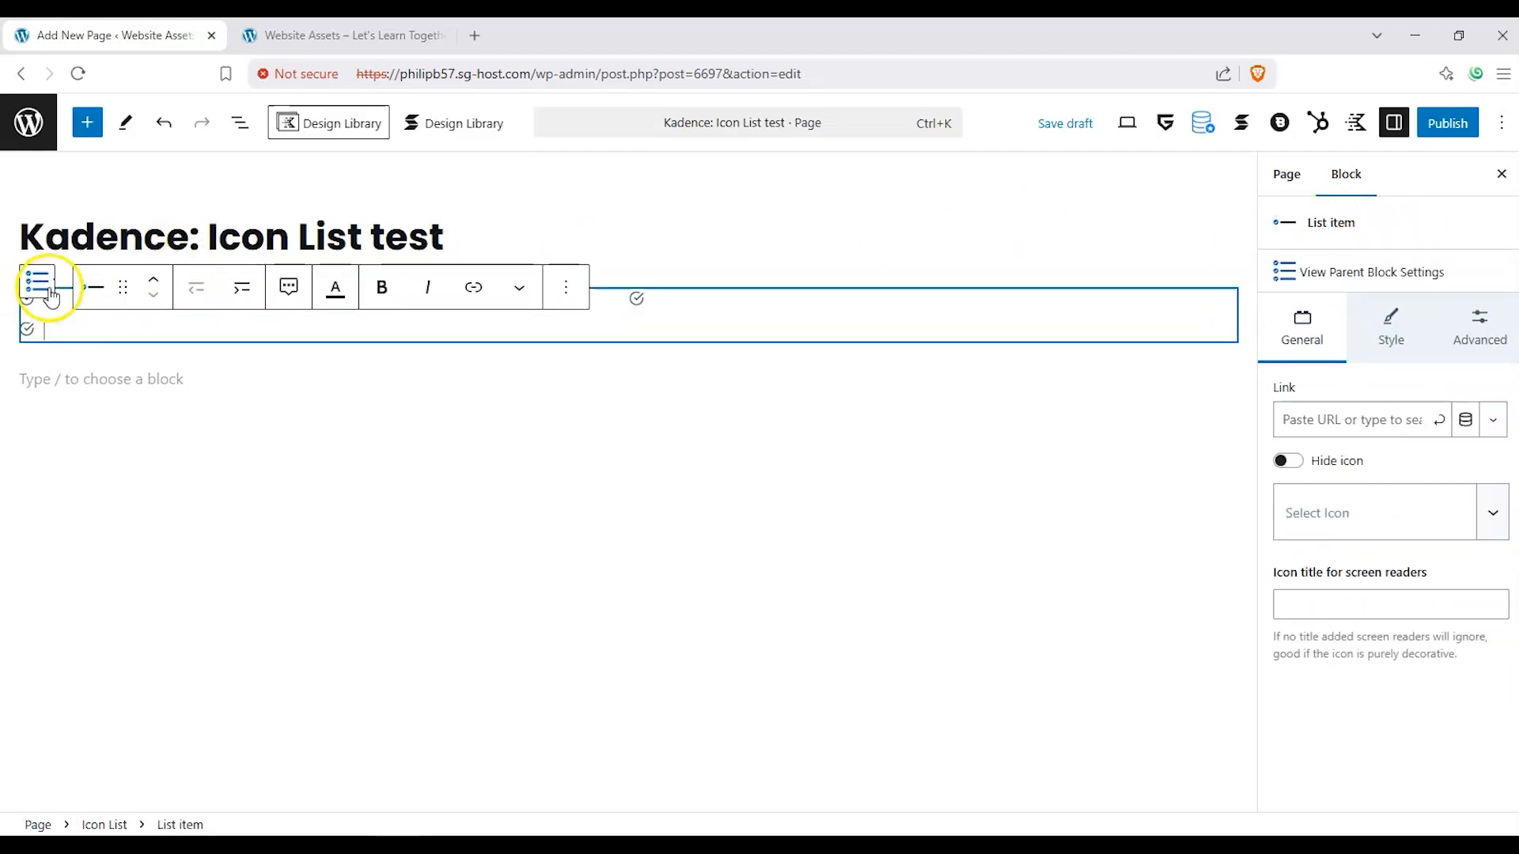
click(37, 283)
click(193, 256)
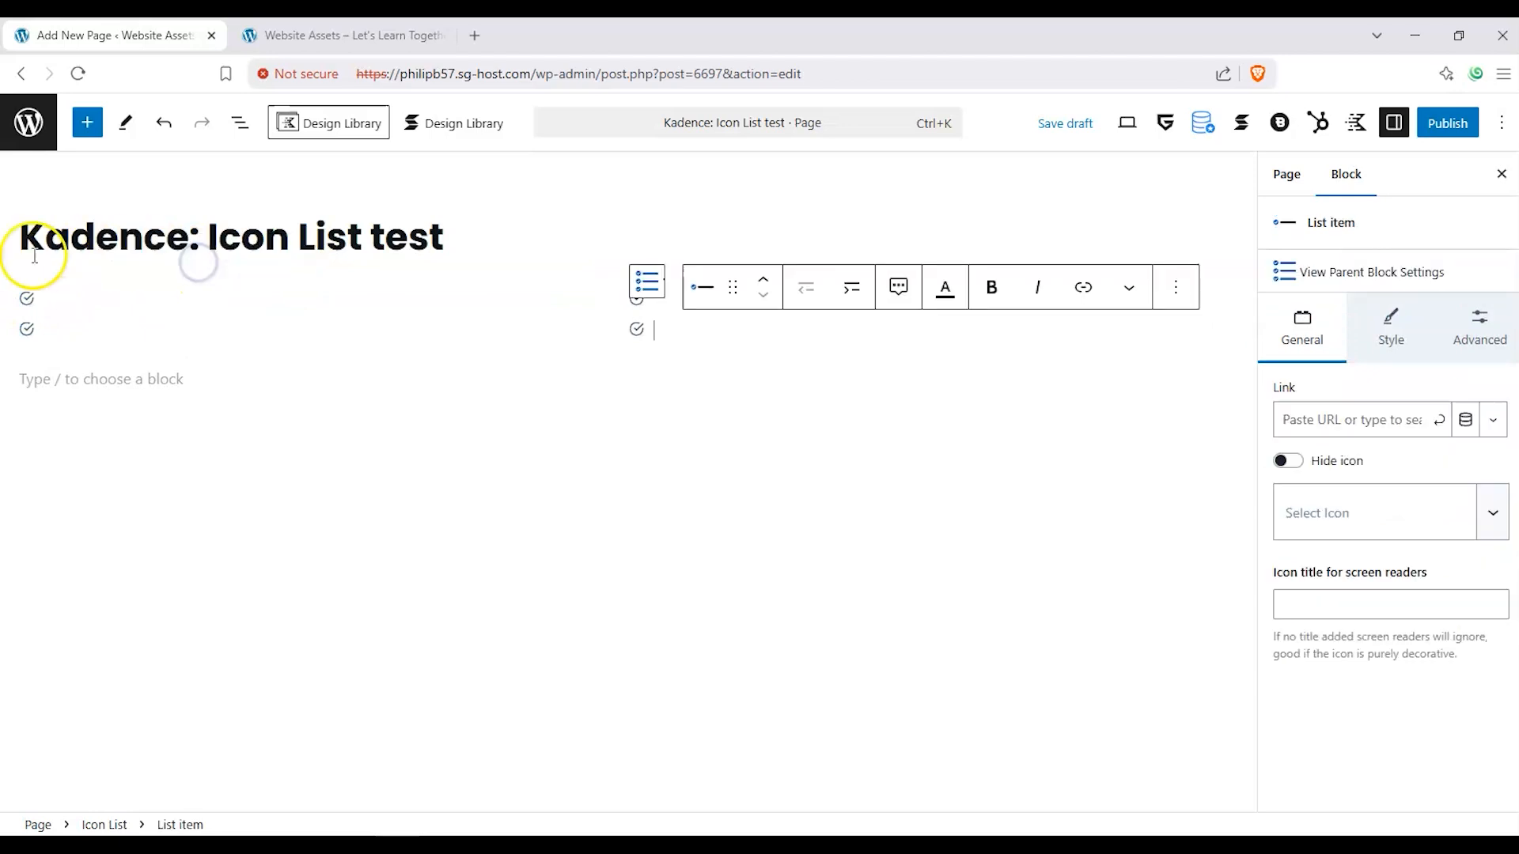
click(644, 277)
click(197, 258)
click(31, 309)
click(190, 258)
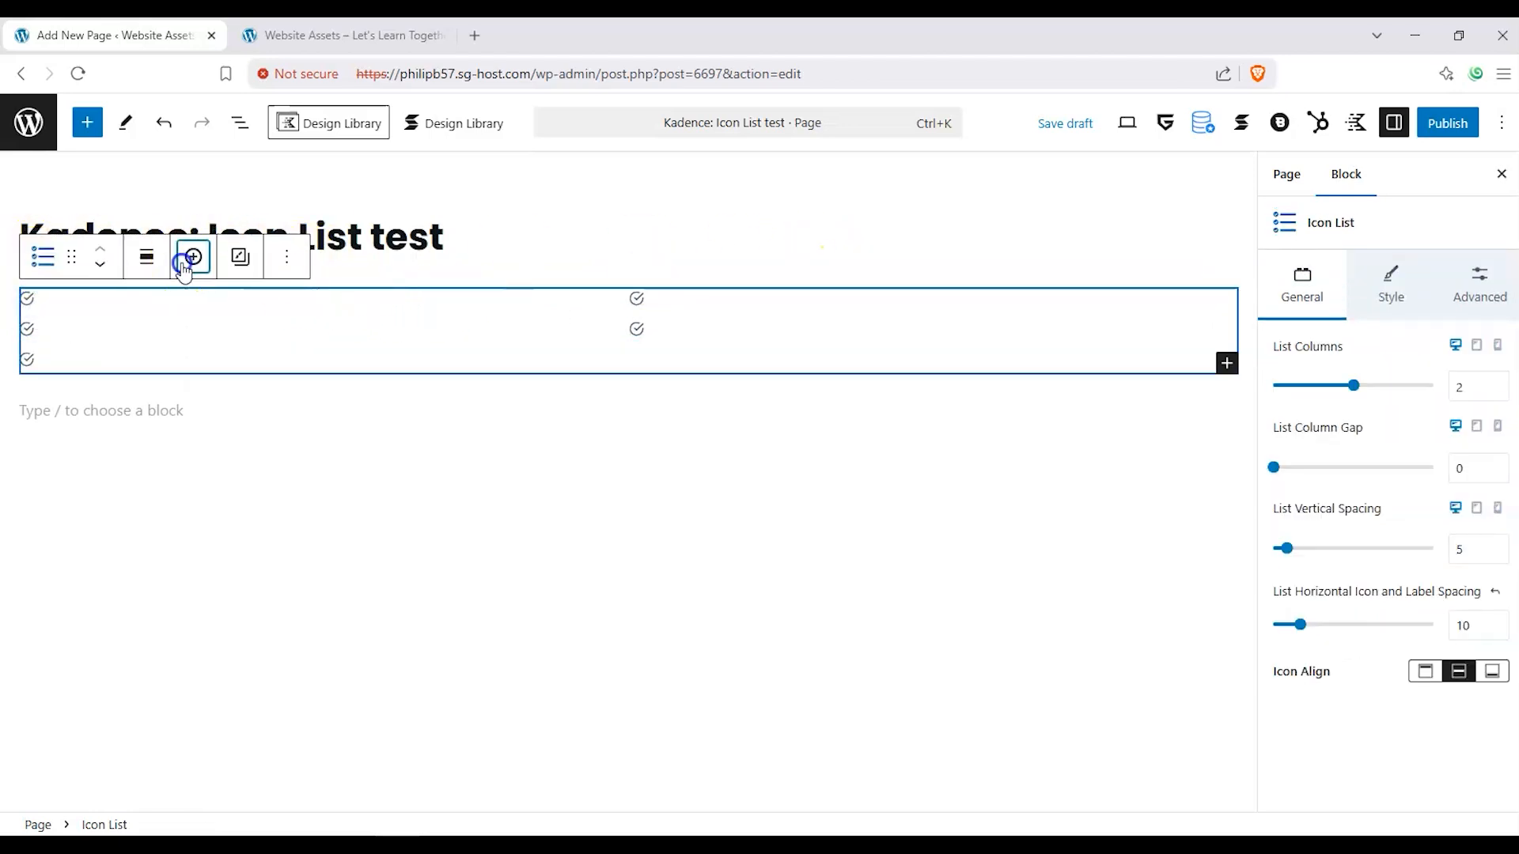
click(548, 412)
Set the Icon List's column gap to 20, vertical spacing to 23, and horizontal icon and label spacing to 7.
click(243, 300)
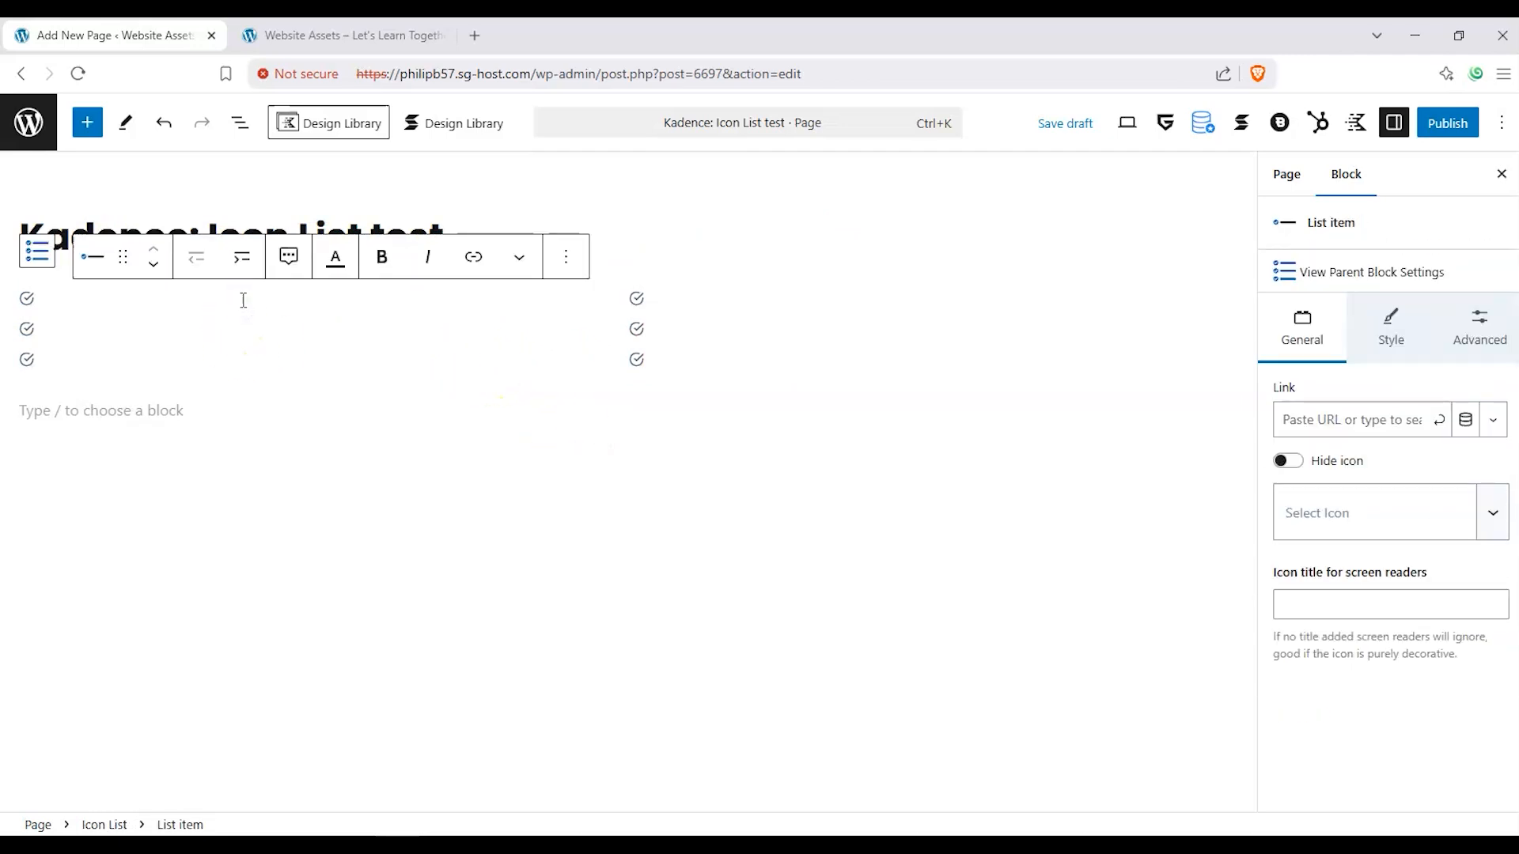
click(37, 252)
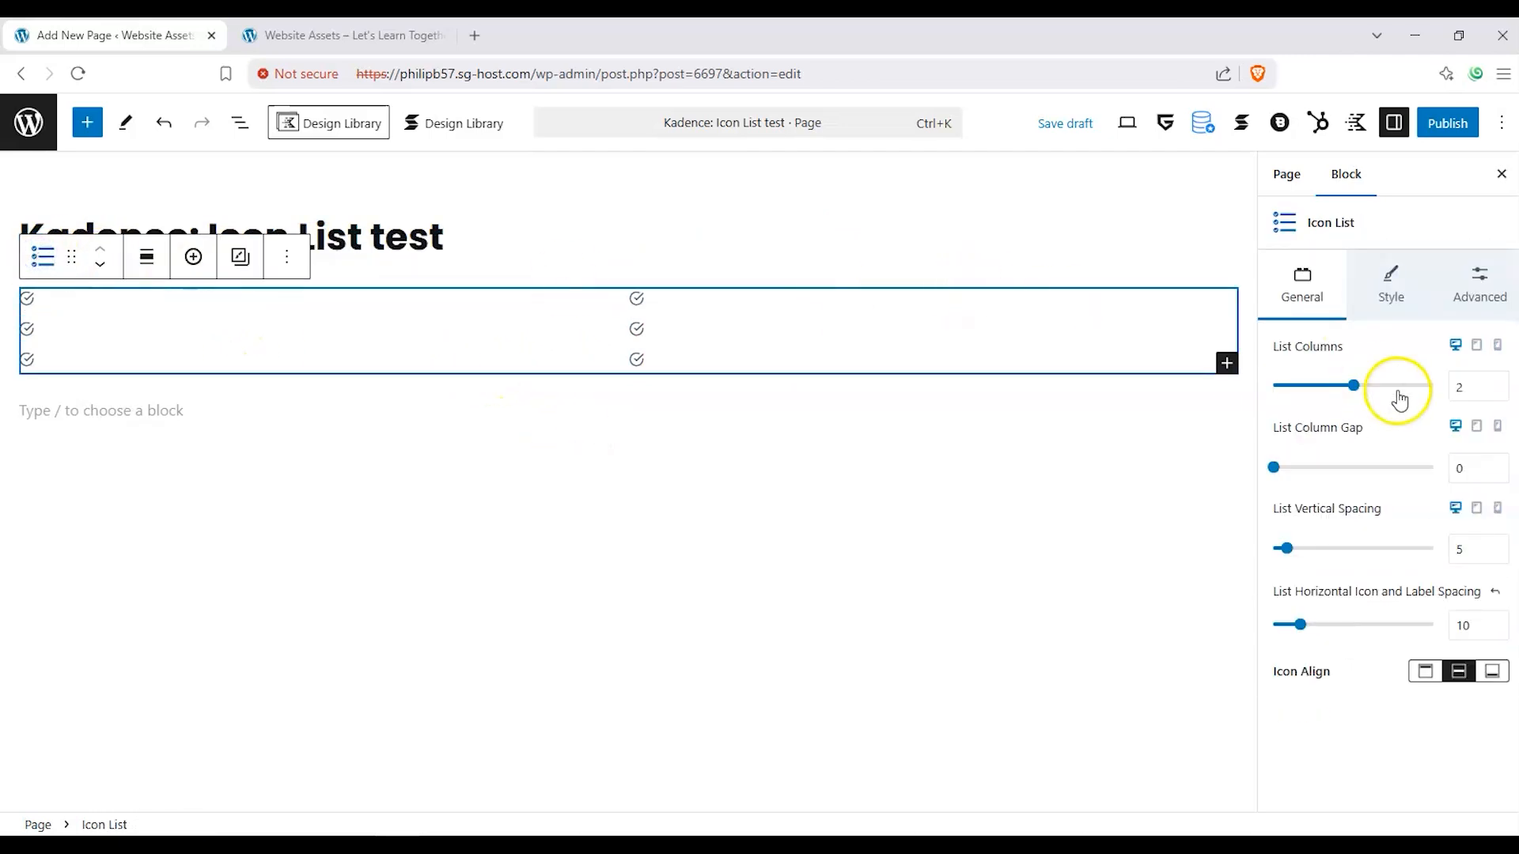
mouse_move(1360, 386)
mouse_down()
mouse_move(1399, 397)
mouse_move(1351, 398)
mouse_up()
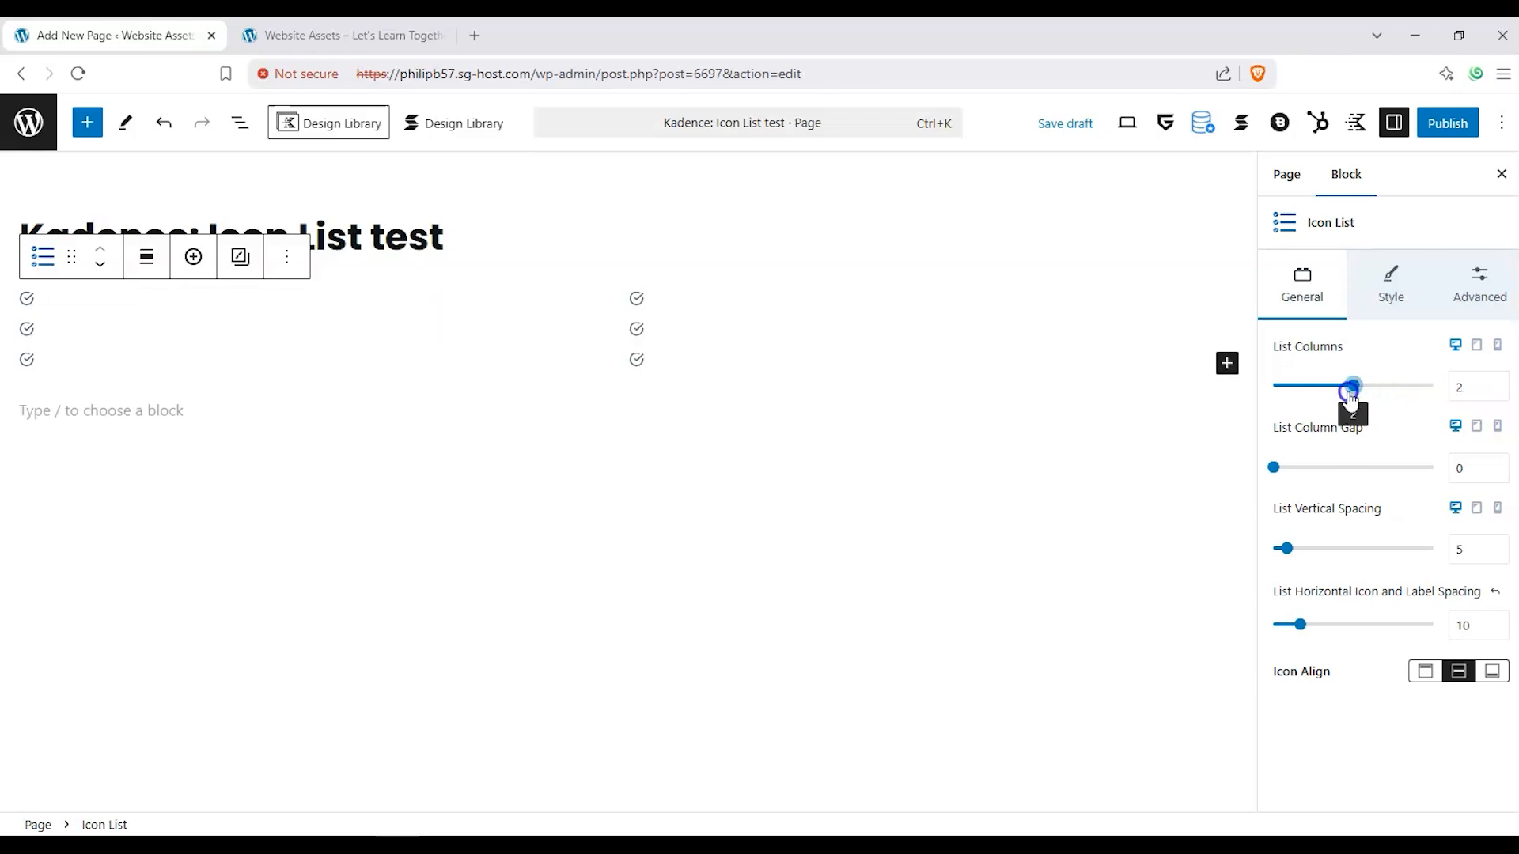
click(1272, 467)
drag(1356, 474, 1288, 466)
drag(1304, 548, 1334, 547)
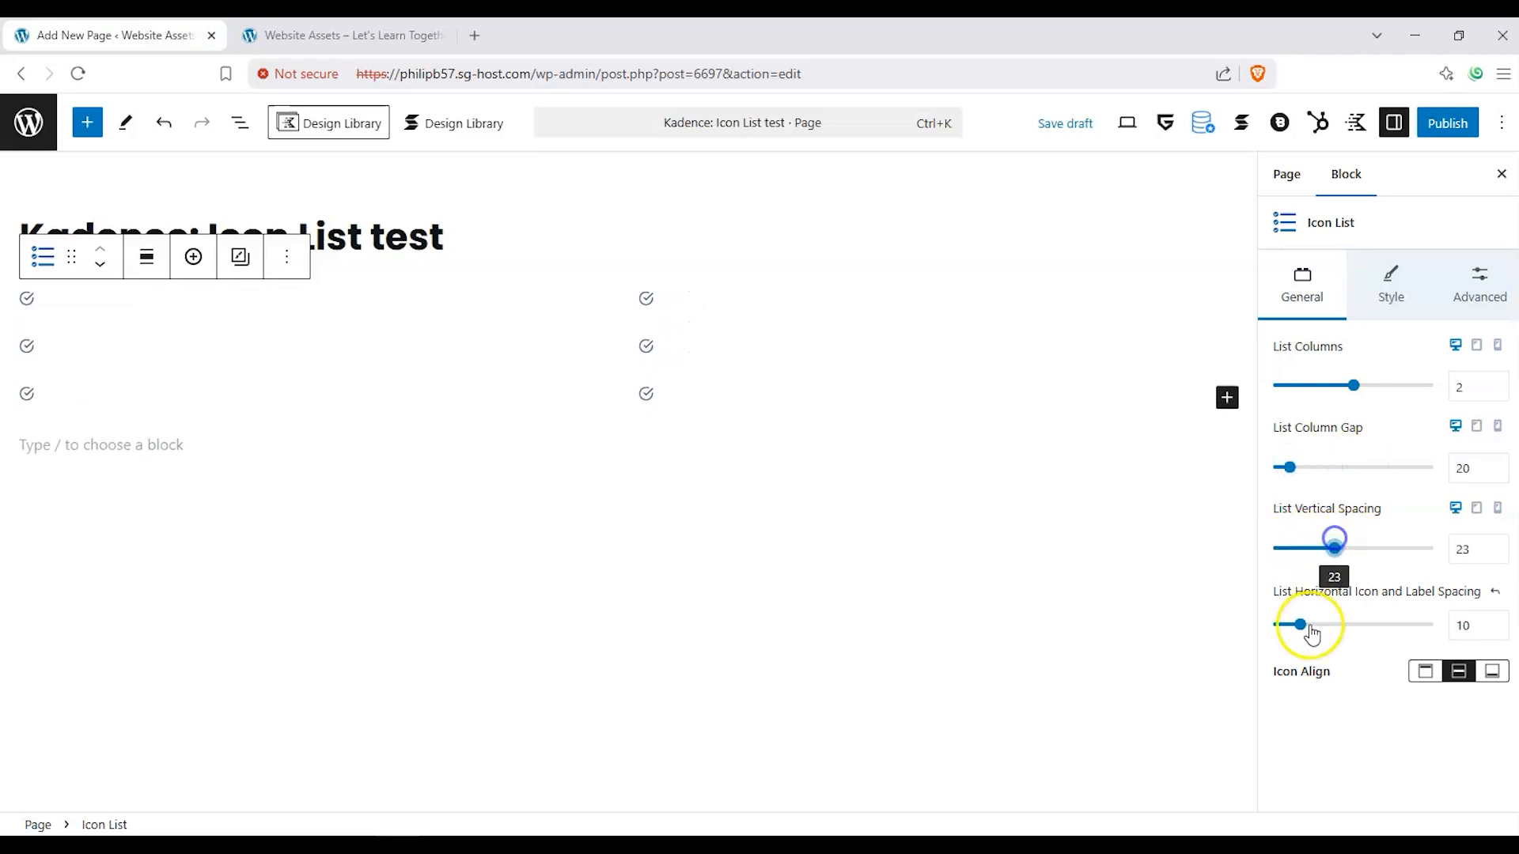
mouse_move(1300, 625)
mouse_down()
mouse_move(1356, 620)
mouse_move(1292, 625)
mouse_up()
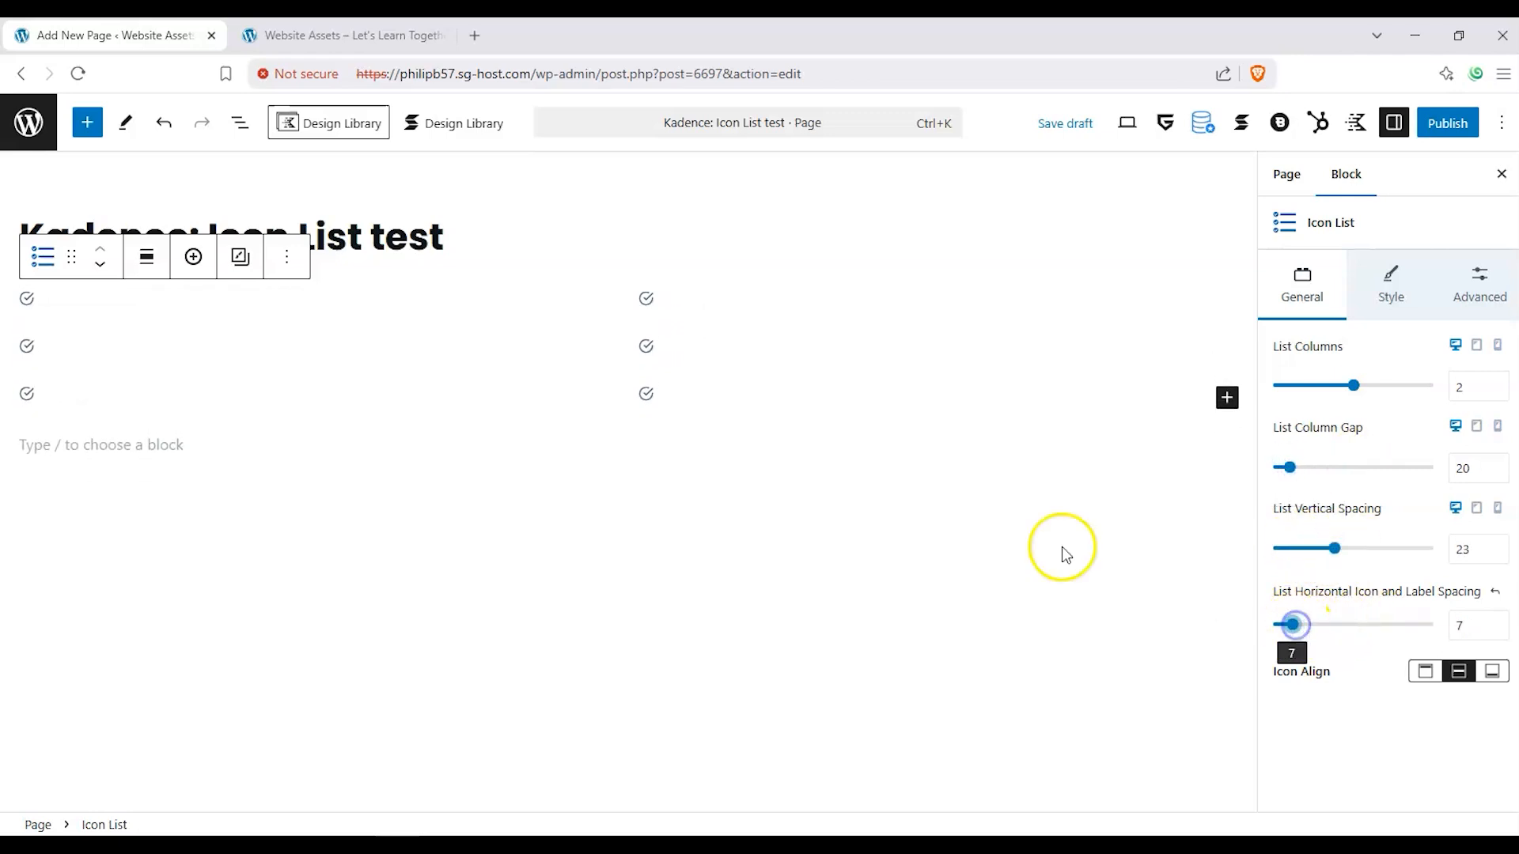
Fill the six list items with a phone number, location, e-mail address, "Monday-Friday", "Yes" and a license number.
click(57, 297)
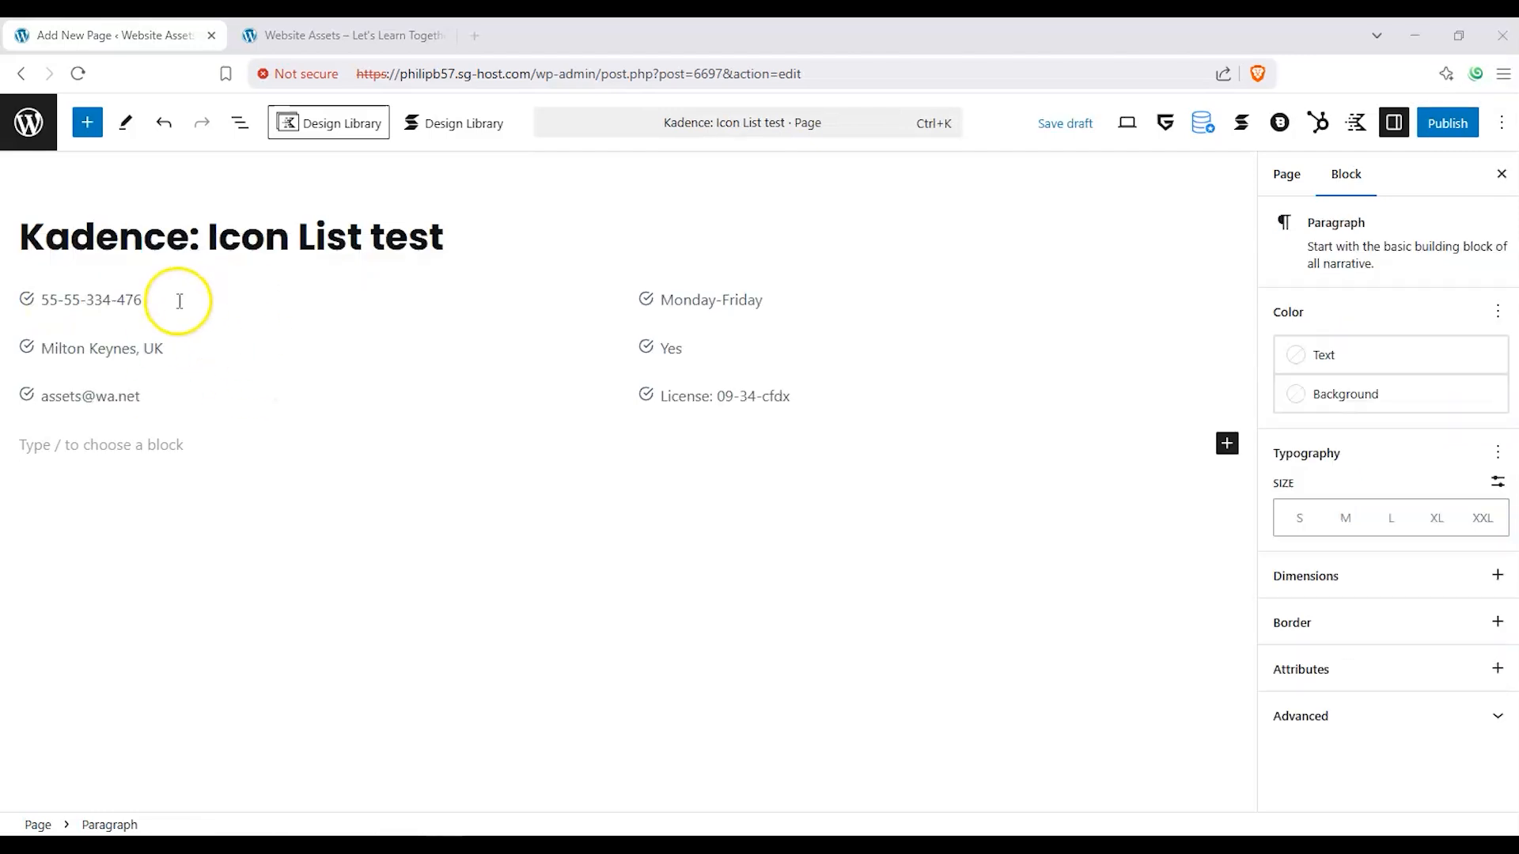
Set the Icon List's horizontal icon and label spacing to 29 and its icon alignment to middle.
click(177, 300)
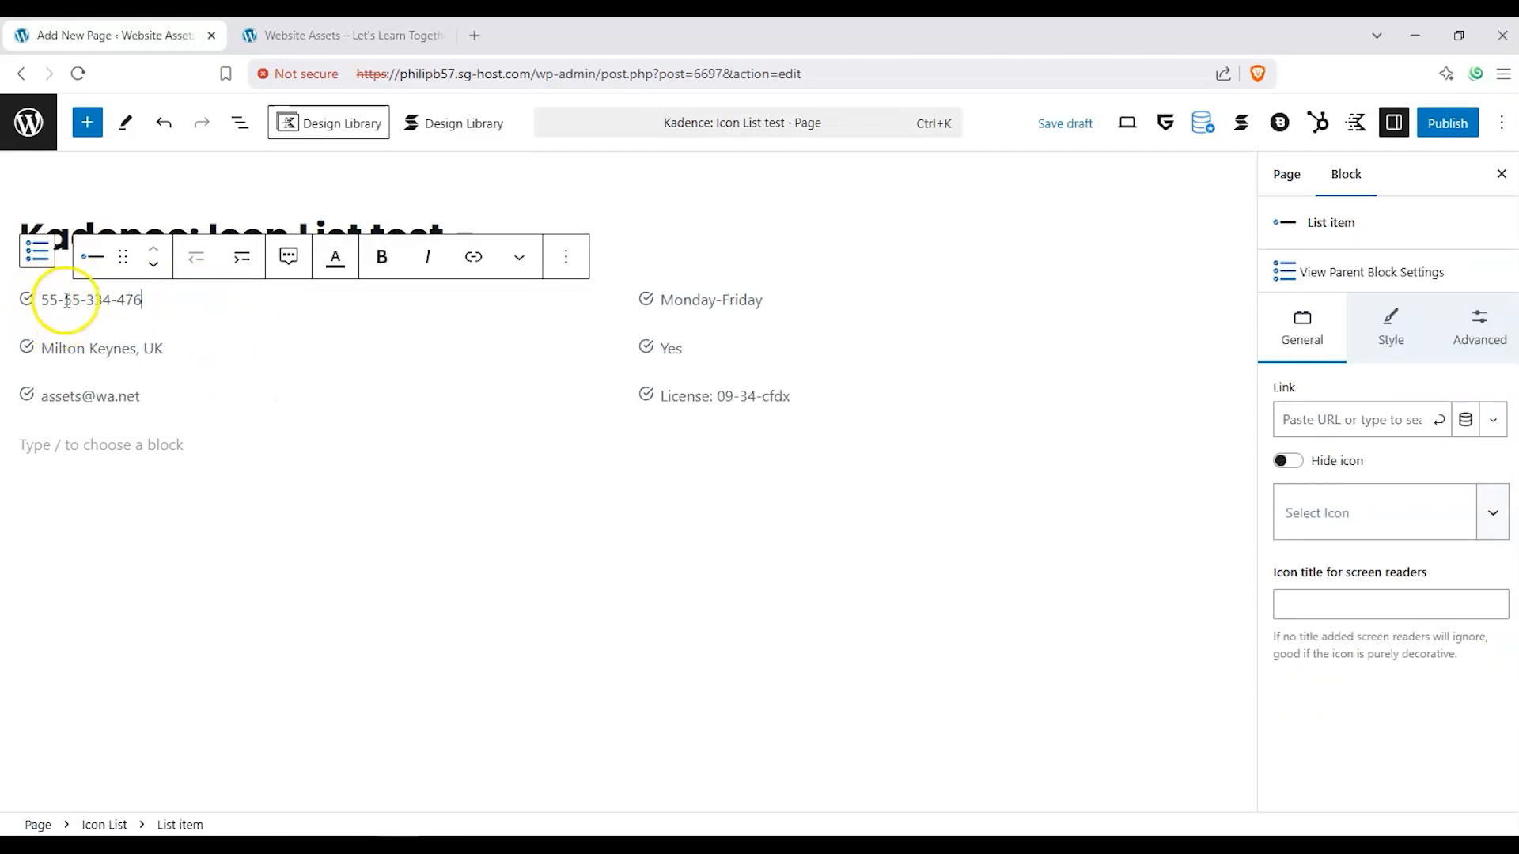
click(38, 260)
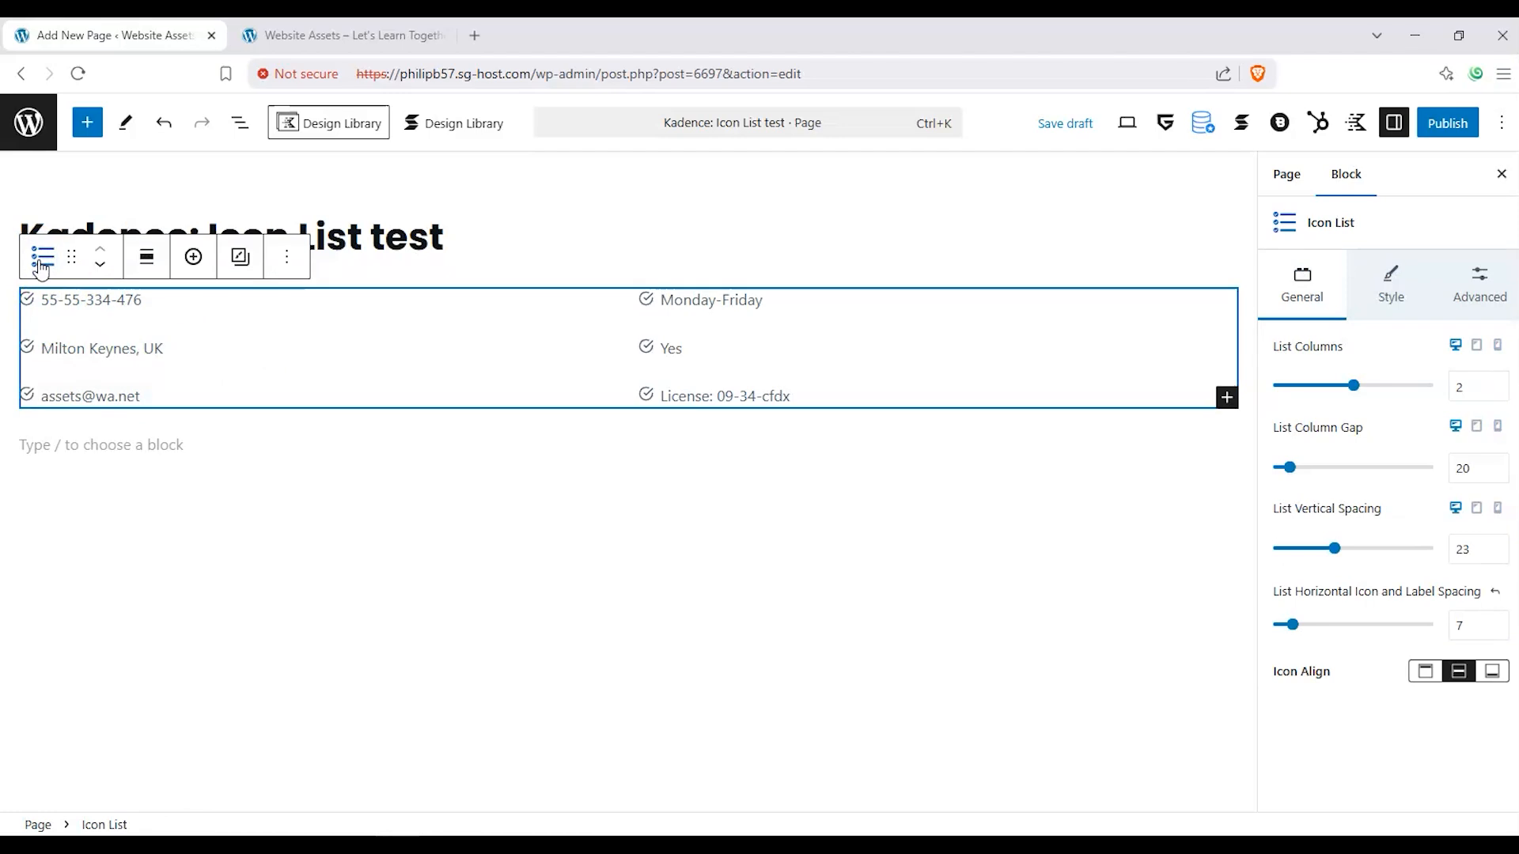
drag(1304, 629, 1364, 622)
click(1425, 672)
click(1498, 674)
click(1425, 672)
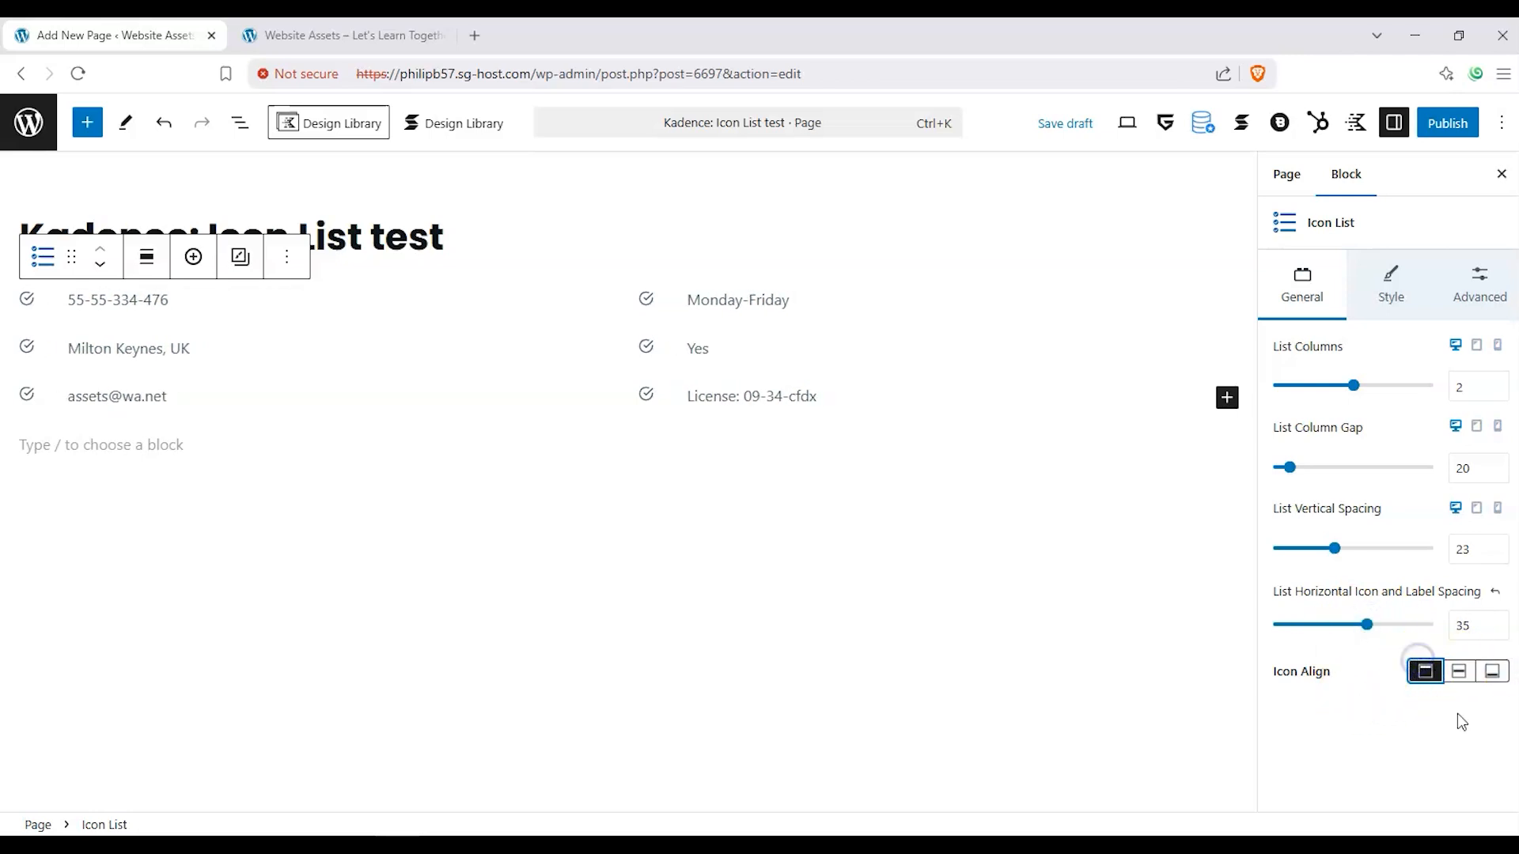
drag(1364, 637, 1378, 636)
click(1454, 674)
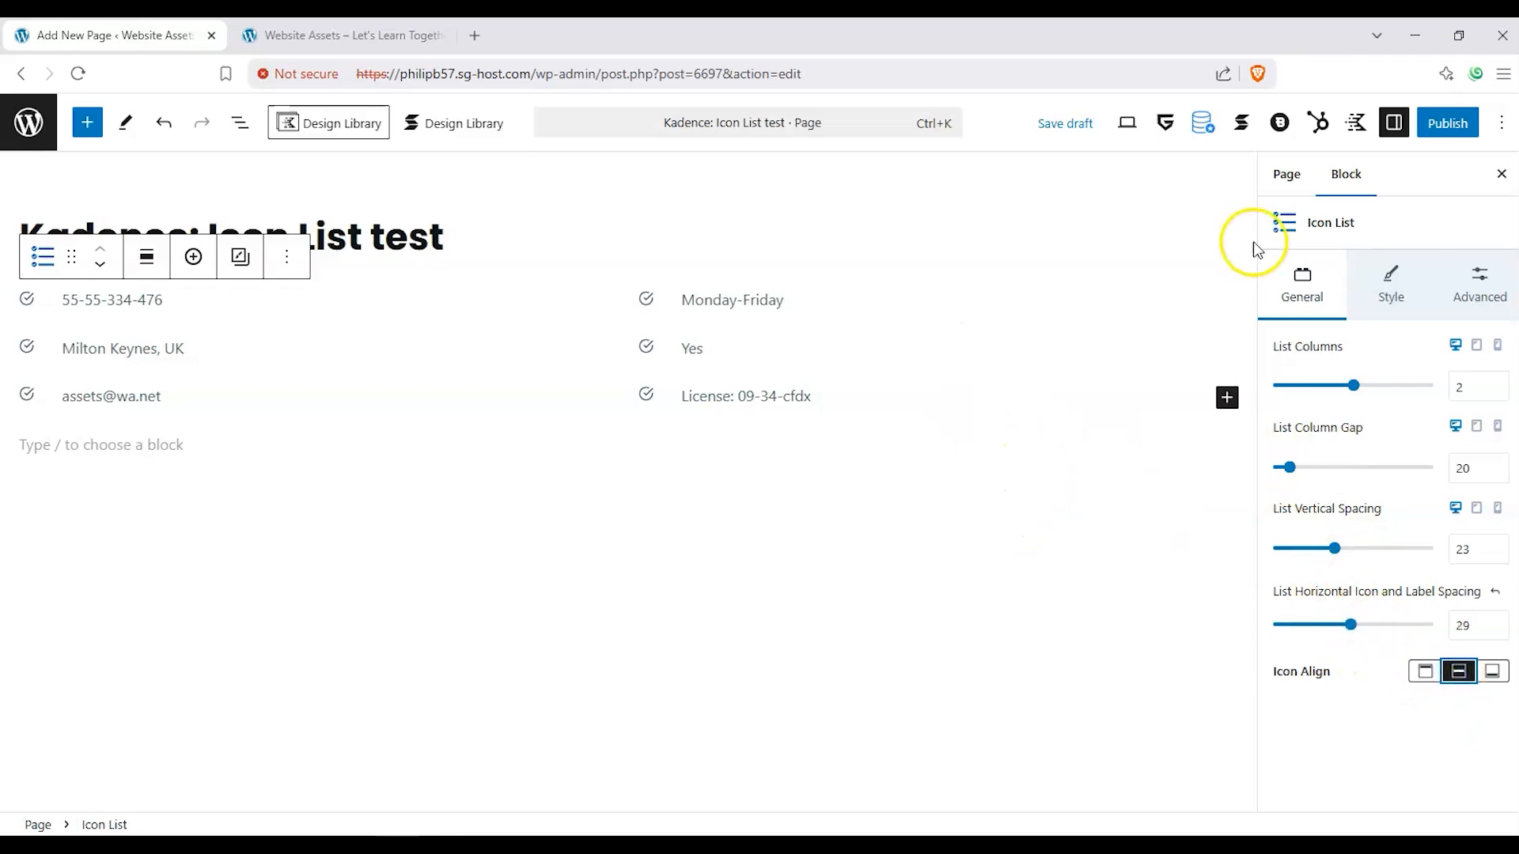
Replace the Icon List's default check icon with the solid command symbol from the icon library.
click(1397, 282)
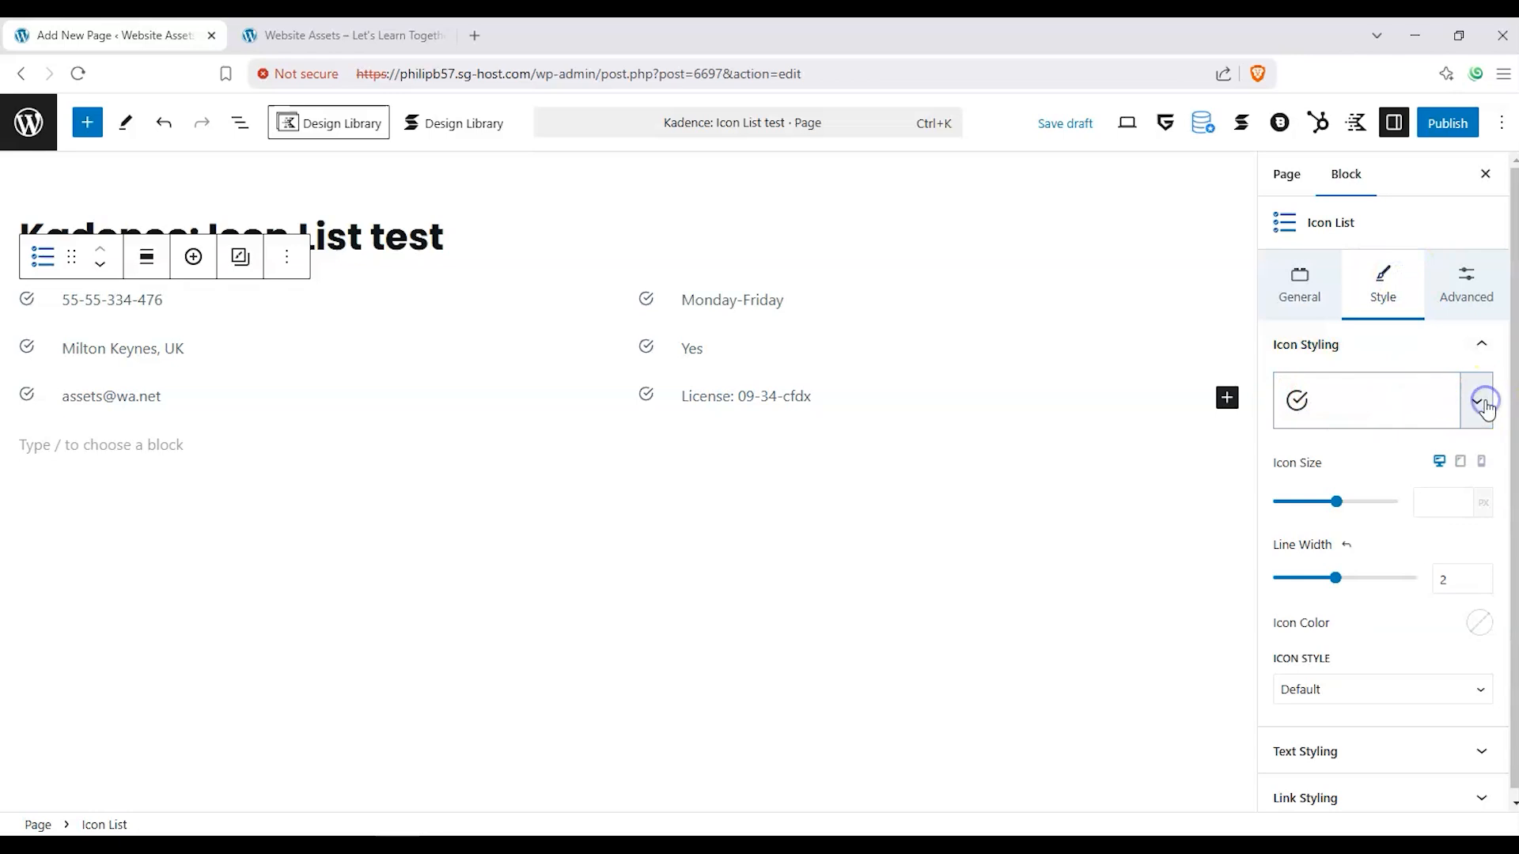
click(1386, 402)
click(1397, 407)
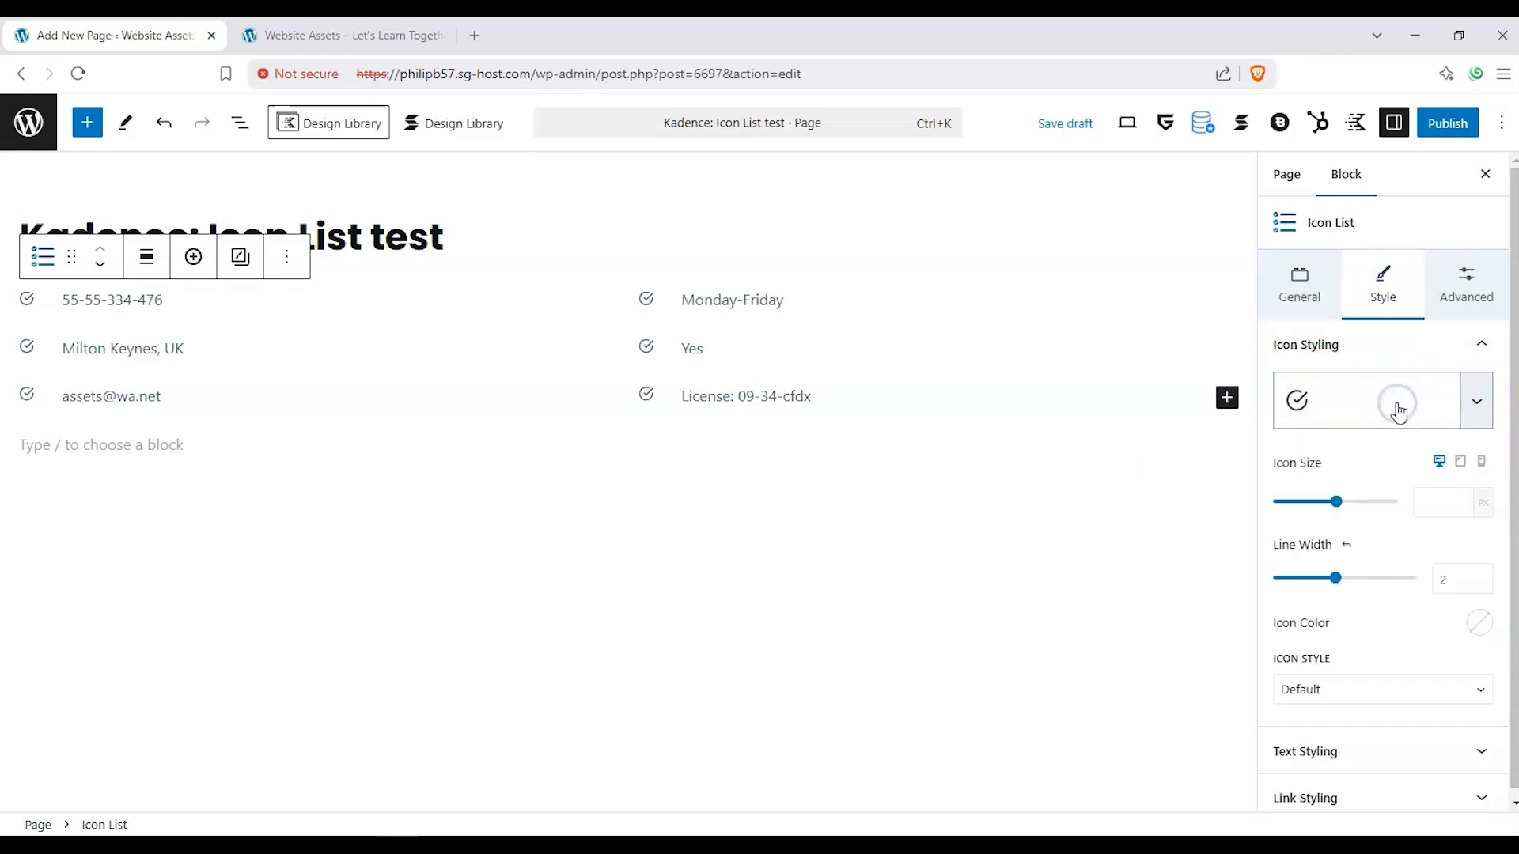
click(1480, 405)
click(1476, 401)
click(1475, 405)
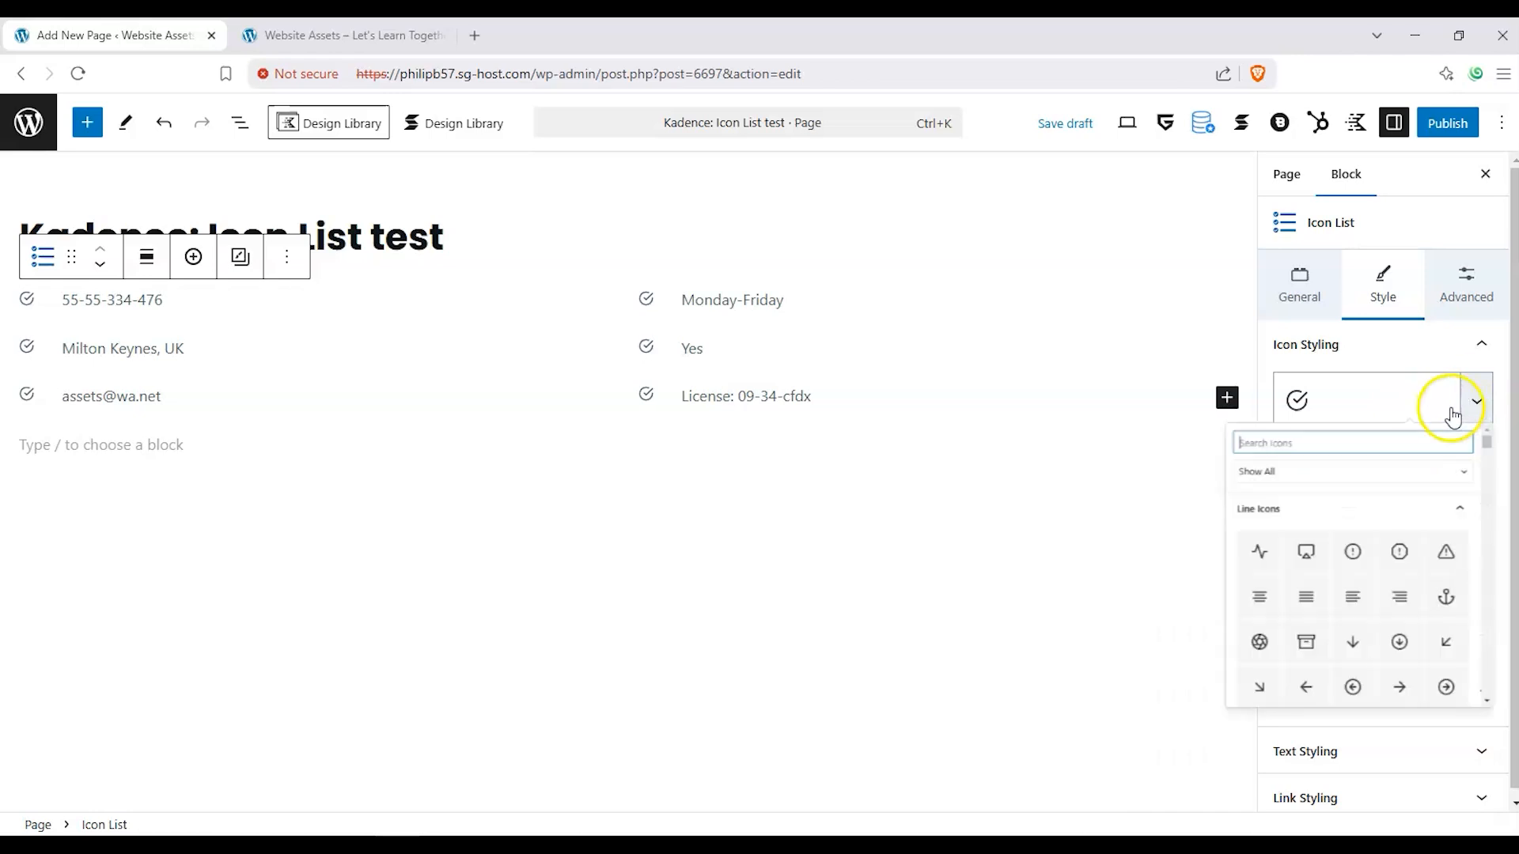
click(1440, 497)
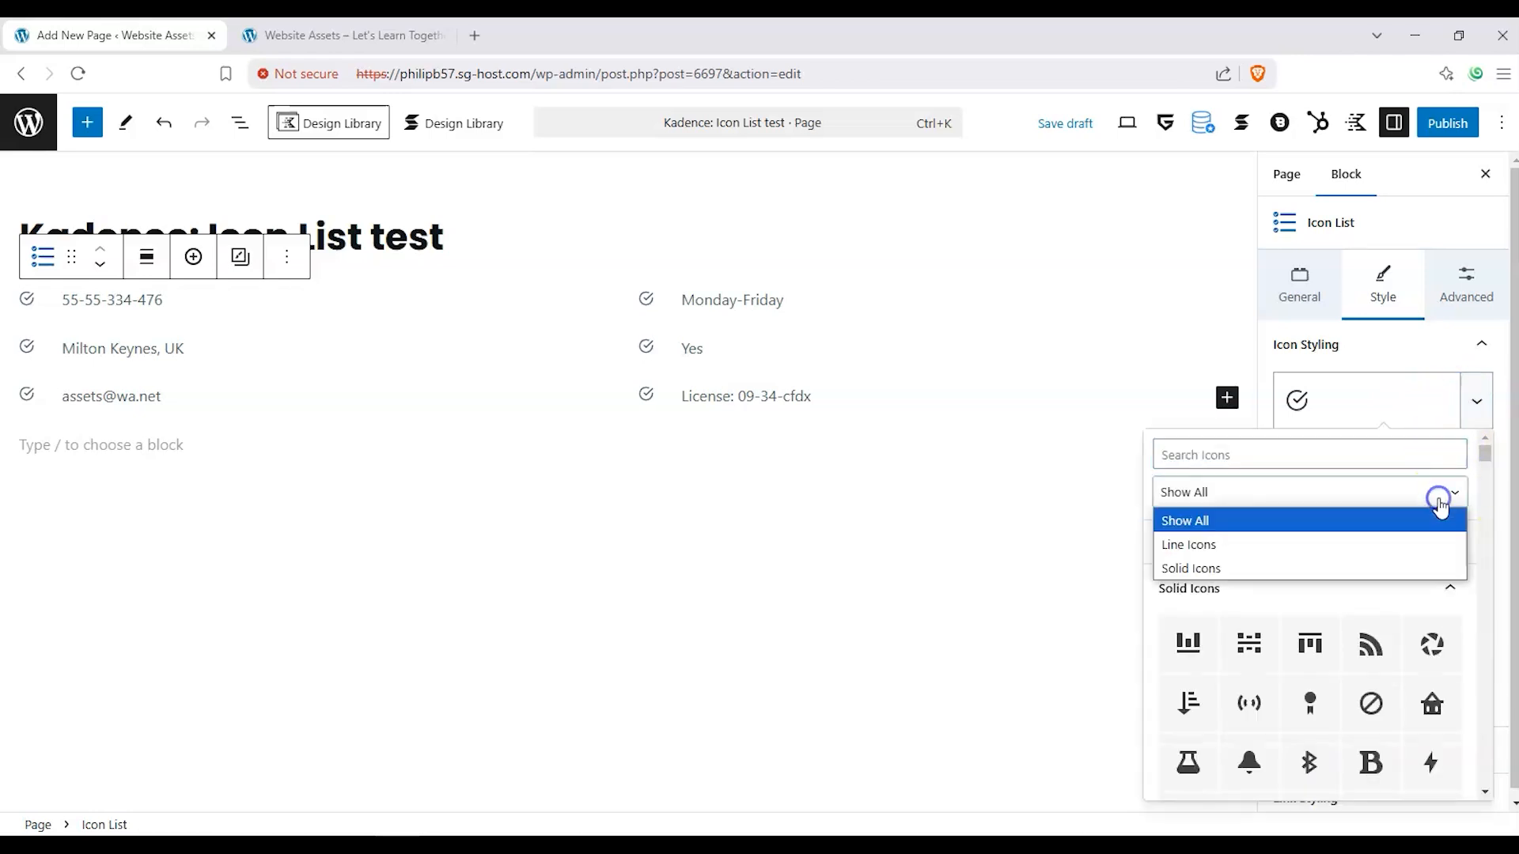
click(1441, 506)
drag(1482, 451, 1487, 484)
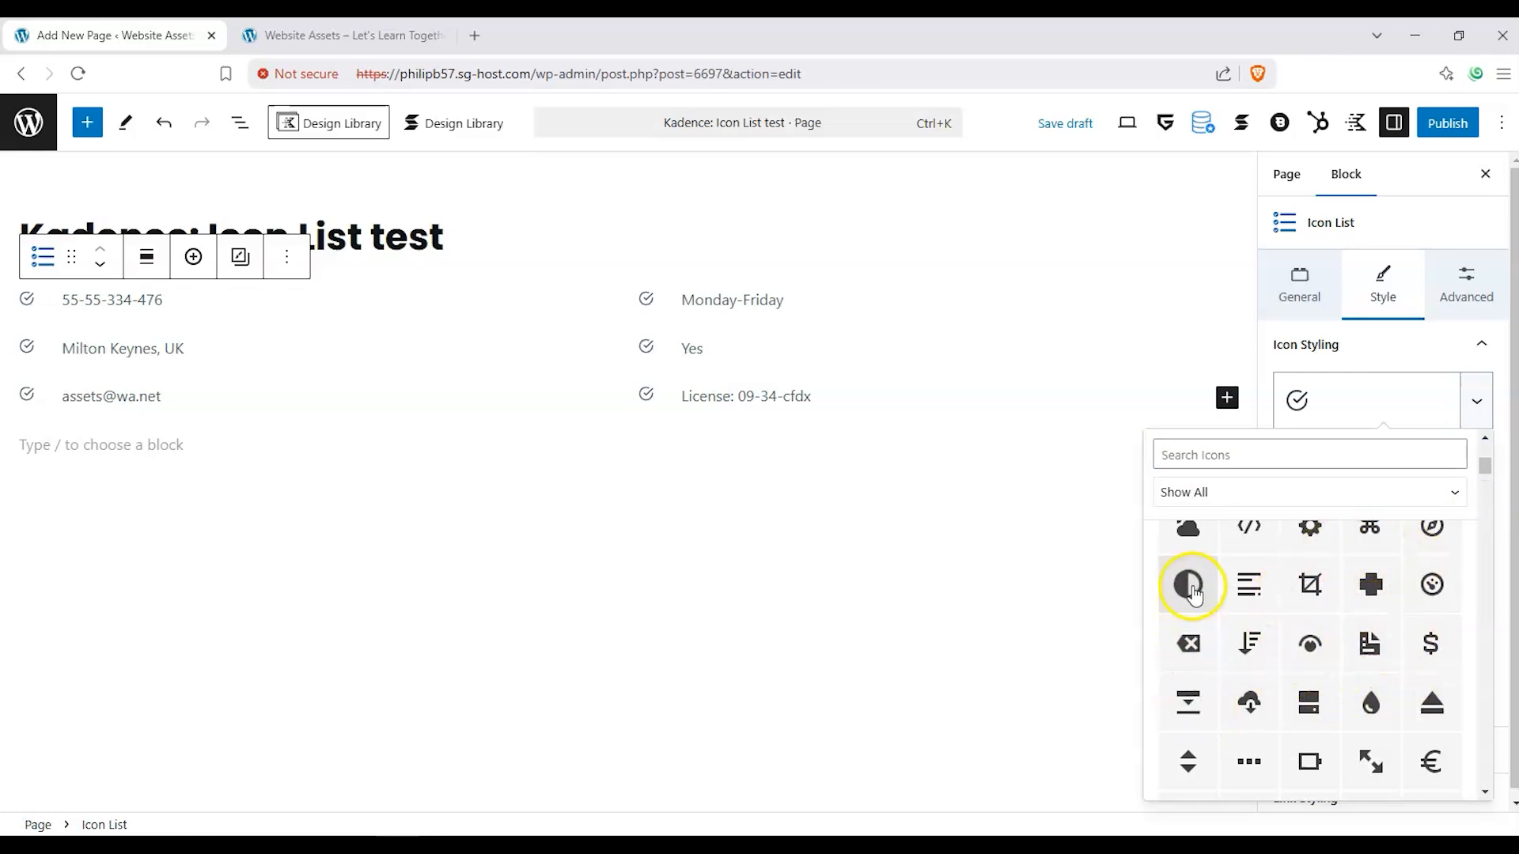
click(1382, 546)
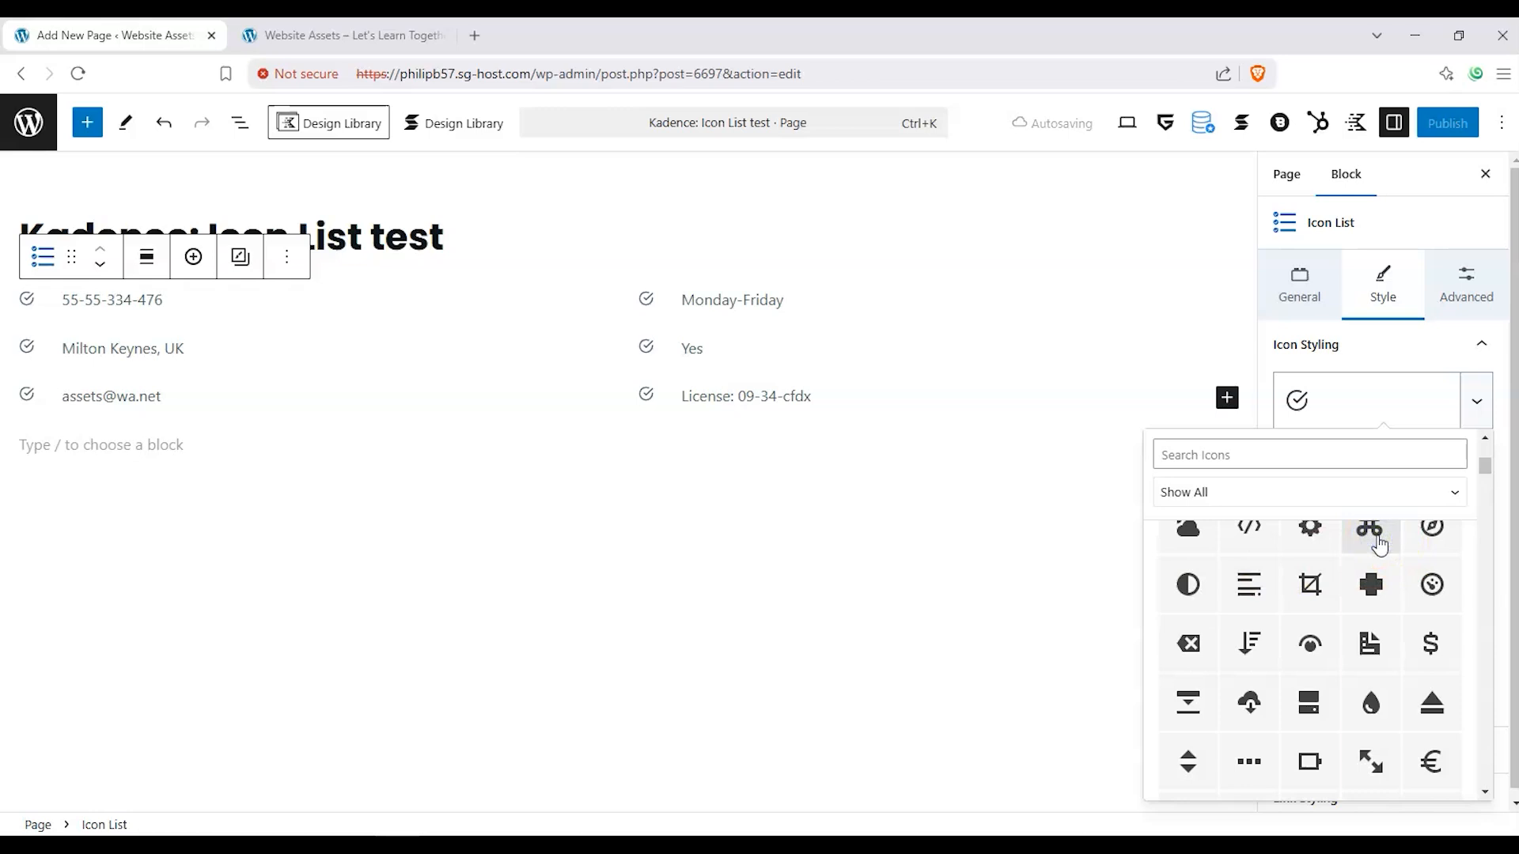
Set the Icon List's icon size to 204 px.
drag(1353, 515, 1376, 512)
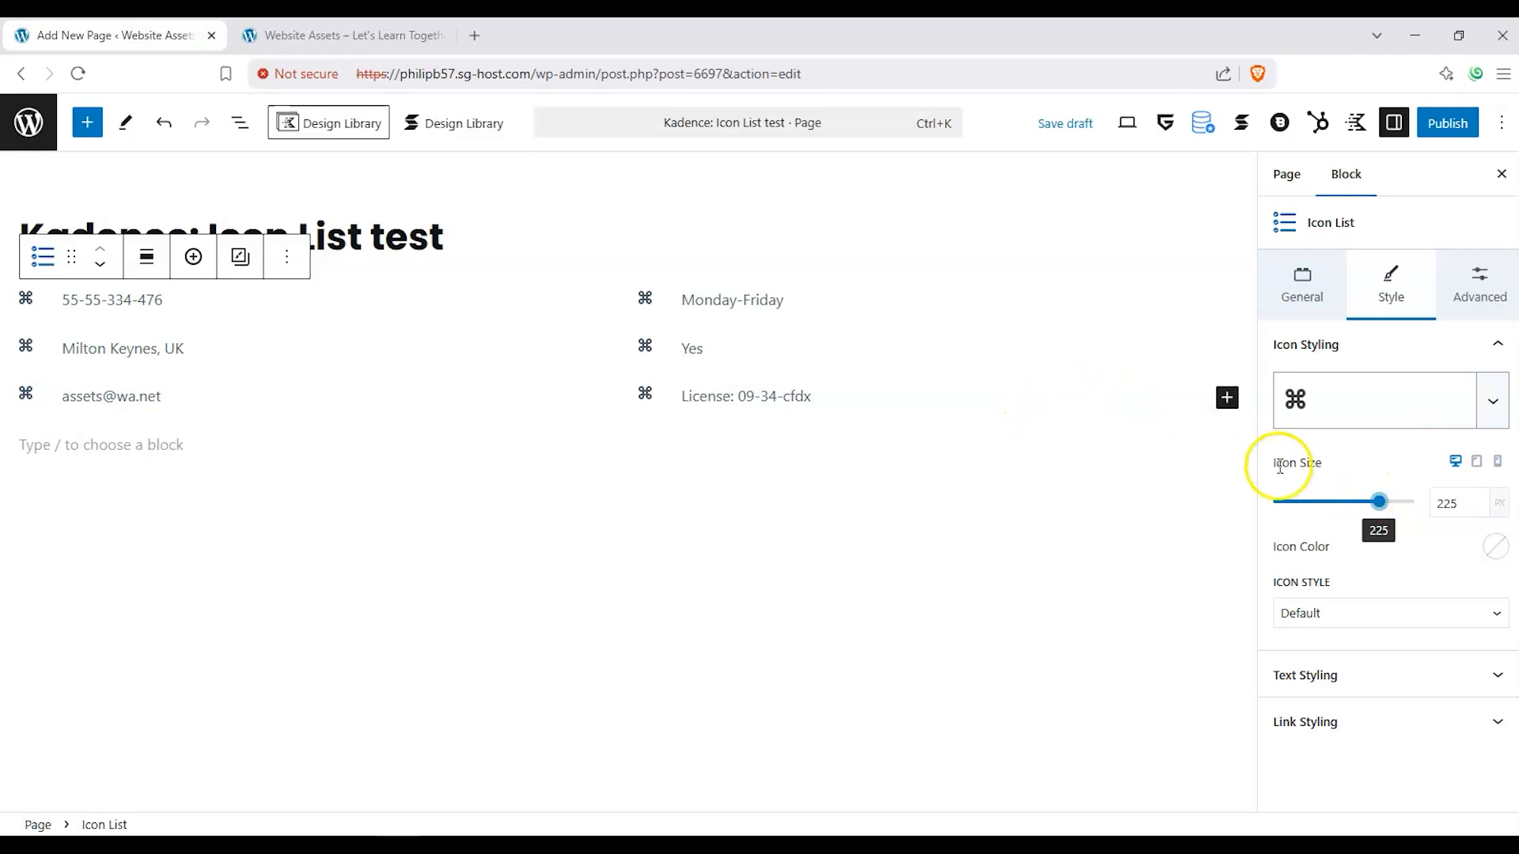
drag(1376, 510, 1297, 501)
click(1370, 502)
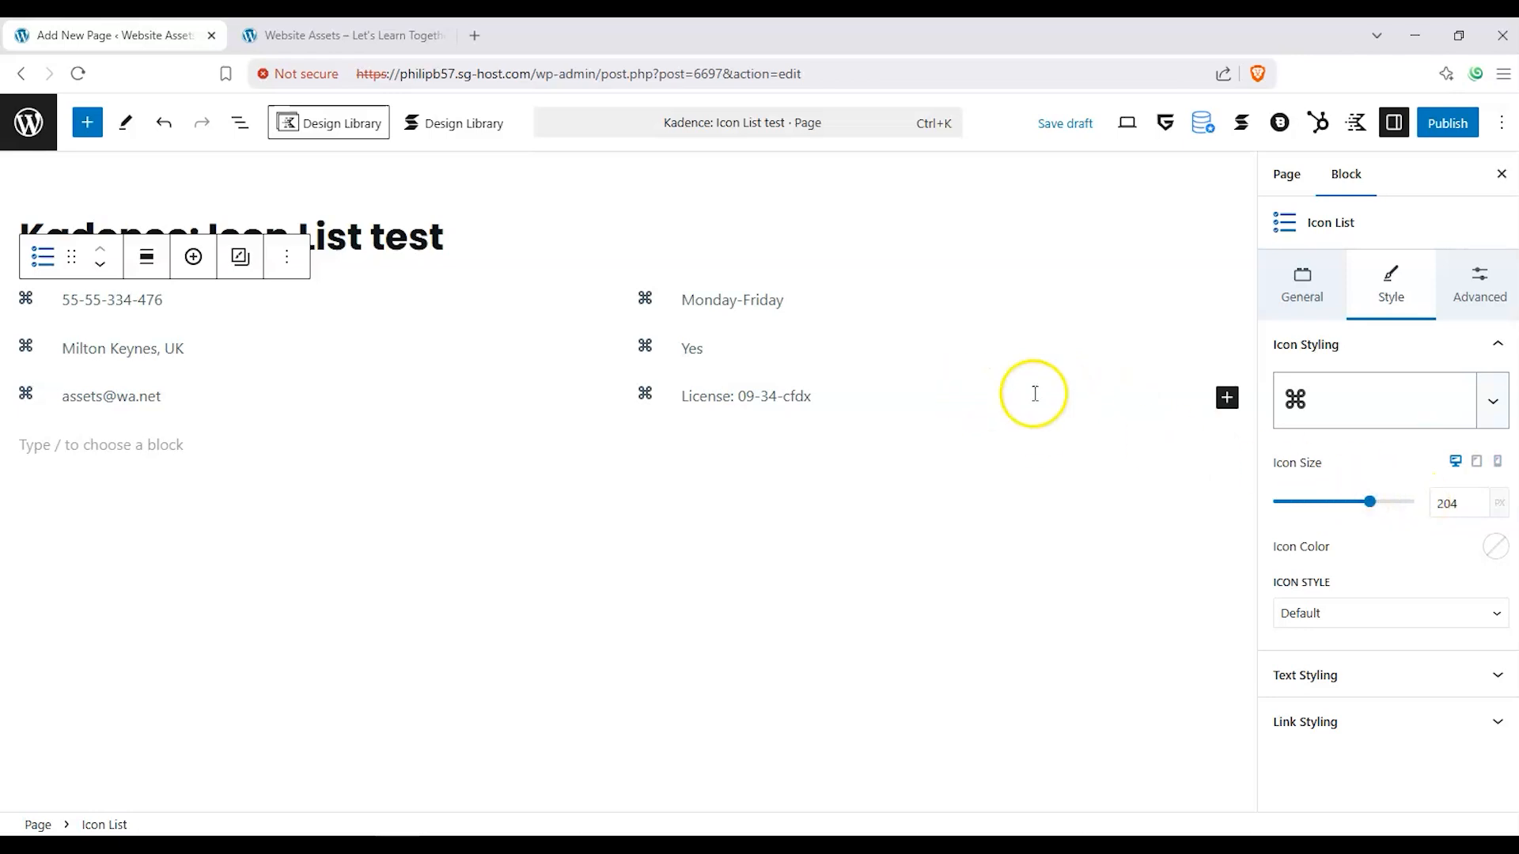
Change the Icon List's icon to a line icon with an exclamation mark in an octagon.
click(1502, 400)
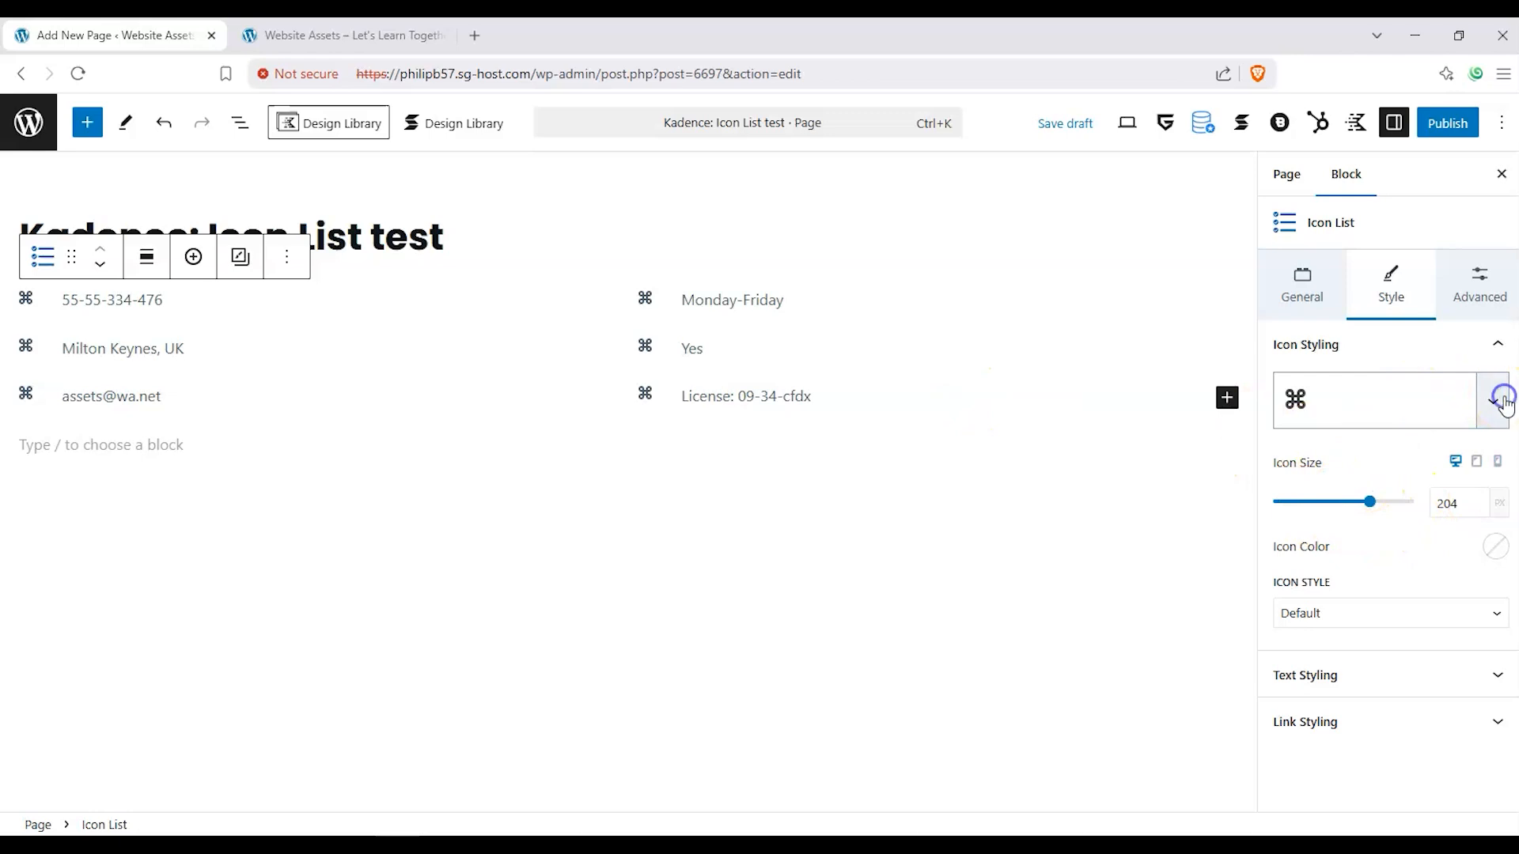
click(1492, 411)
click(1492, 411)
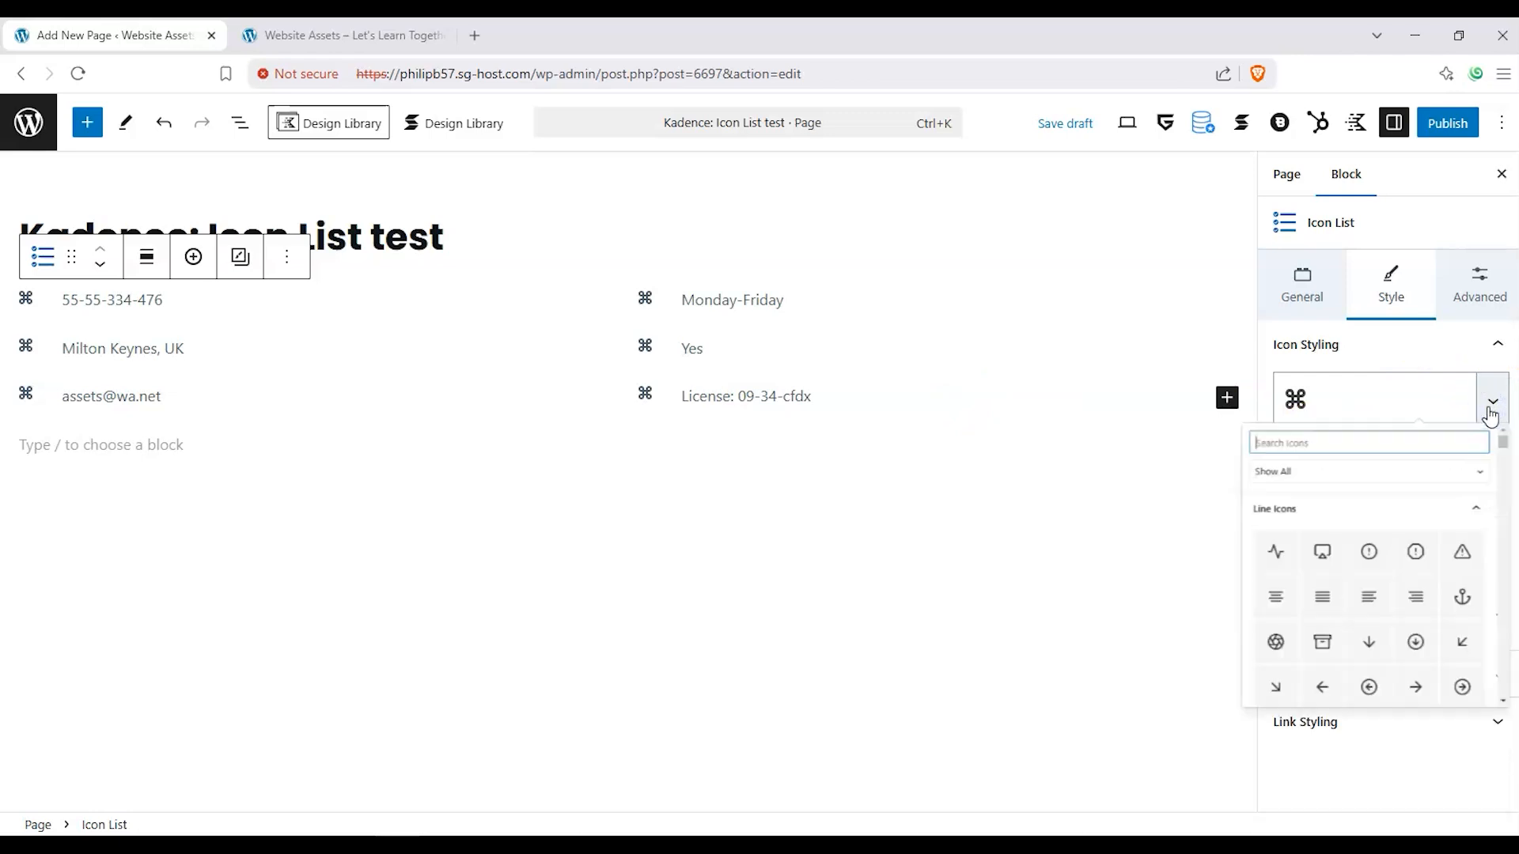
click(1387, 597)
Set the Icon List's icon size to 161 px and the line width to 3.
mouse_move(1364, 512)
mouse_down()
mouse_move(1315, 525)
mouse_move(1381, 526)
mouse_up()
drag(1383, 515, 1329, 508)
click(1478, 504)
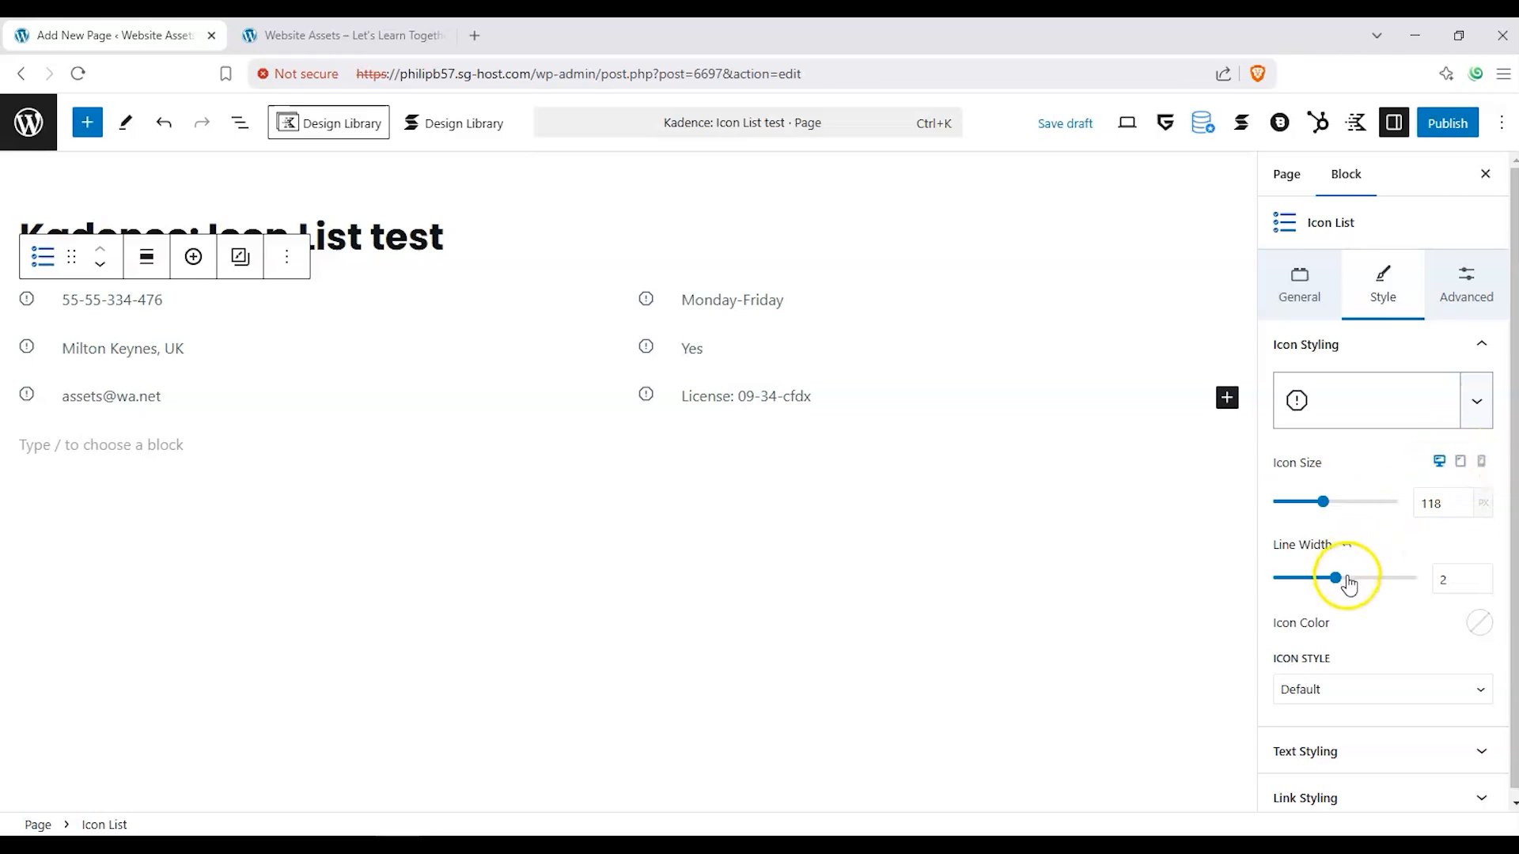
drag(1376, 580, 1335, 578)
mouse_move(1354, 510)
mouse_down()
mouse_move(1384, 502)
mouse_move(1340, 503)
mouse_up()
drag(1337, 577, 1381, 587)
Try the Stacked icon style and return the setting to Default.
click(1472, 689)
click(1450, 735)
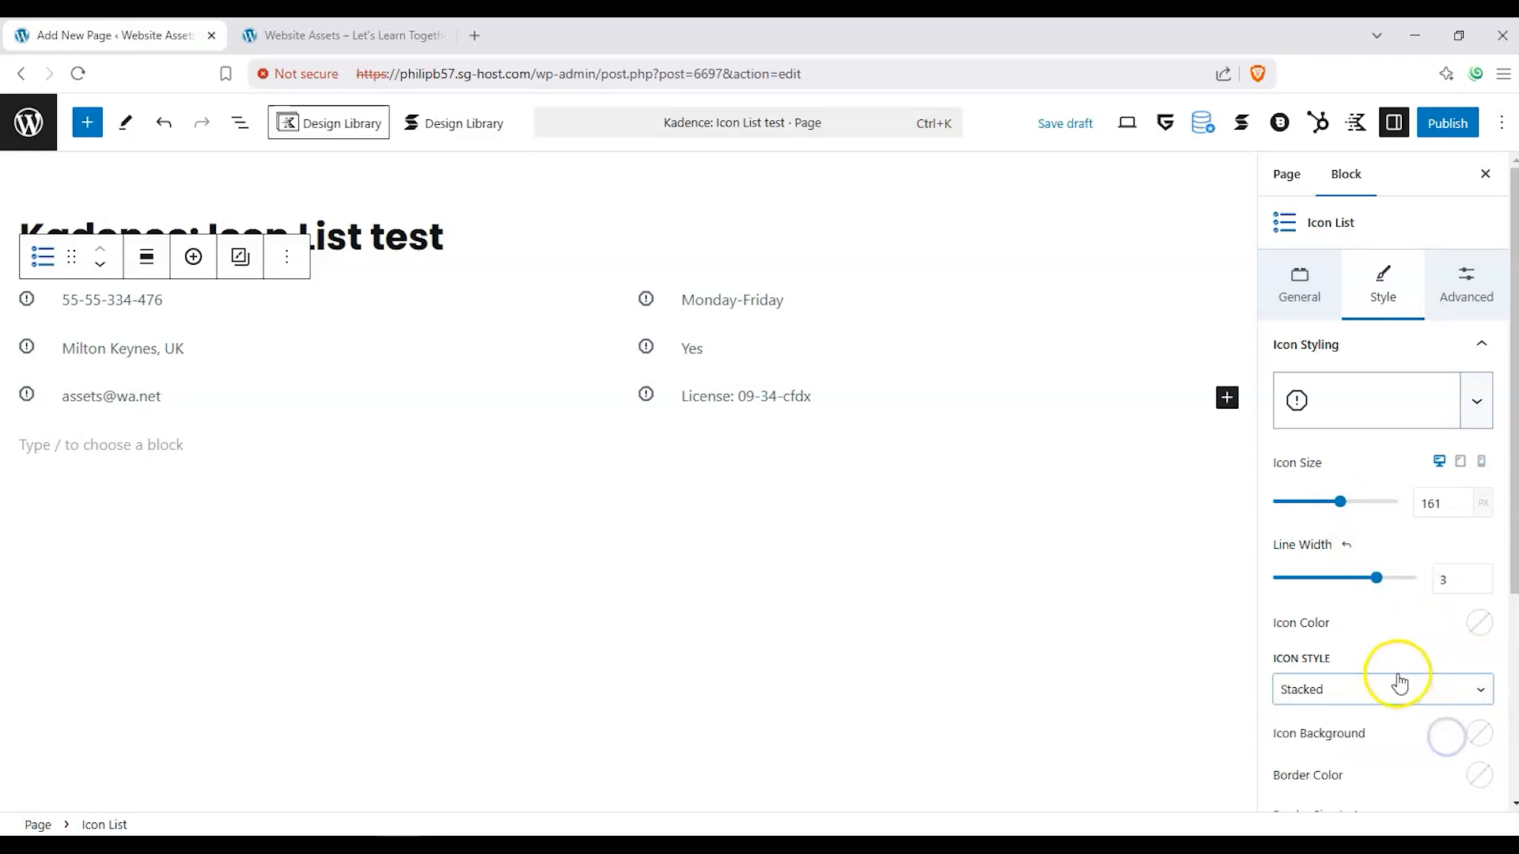
click(1396, 688)
click(1369, 718)
Set the icon color to bright red, hex E90C0C, with an opacity of 0.96.
click(1474, 625)
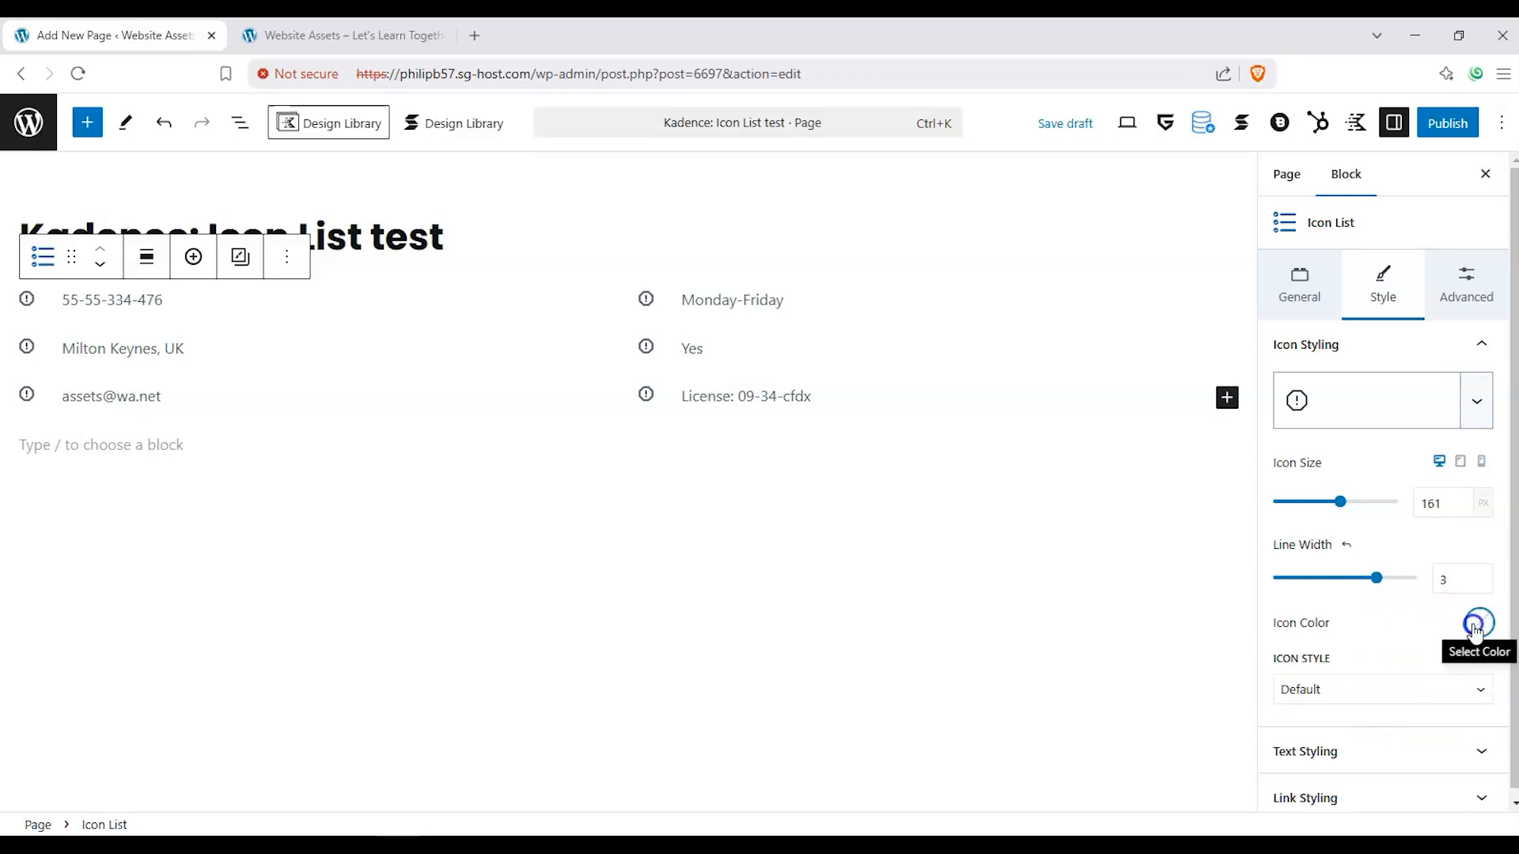
drag(1342, 339, 1471, 348)
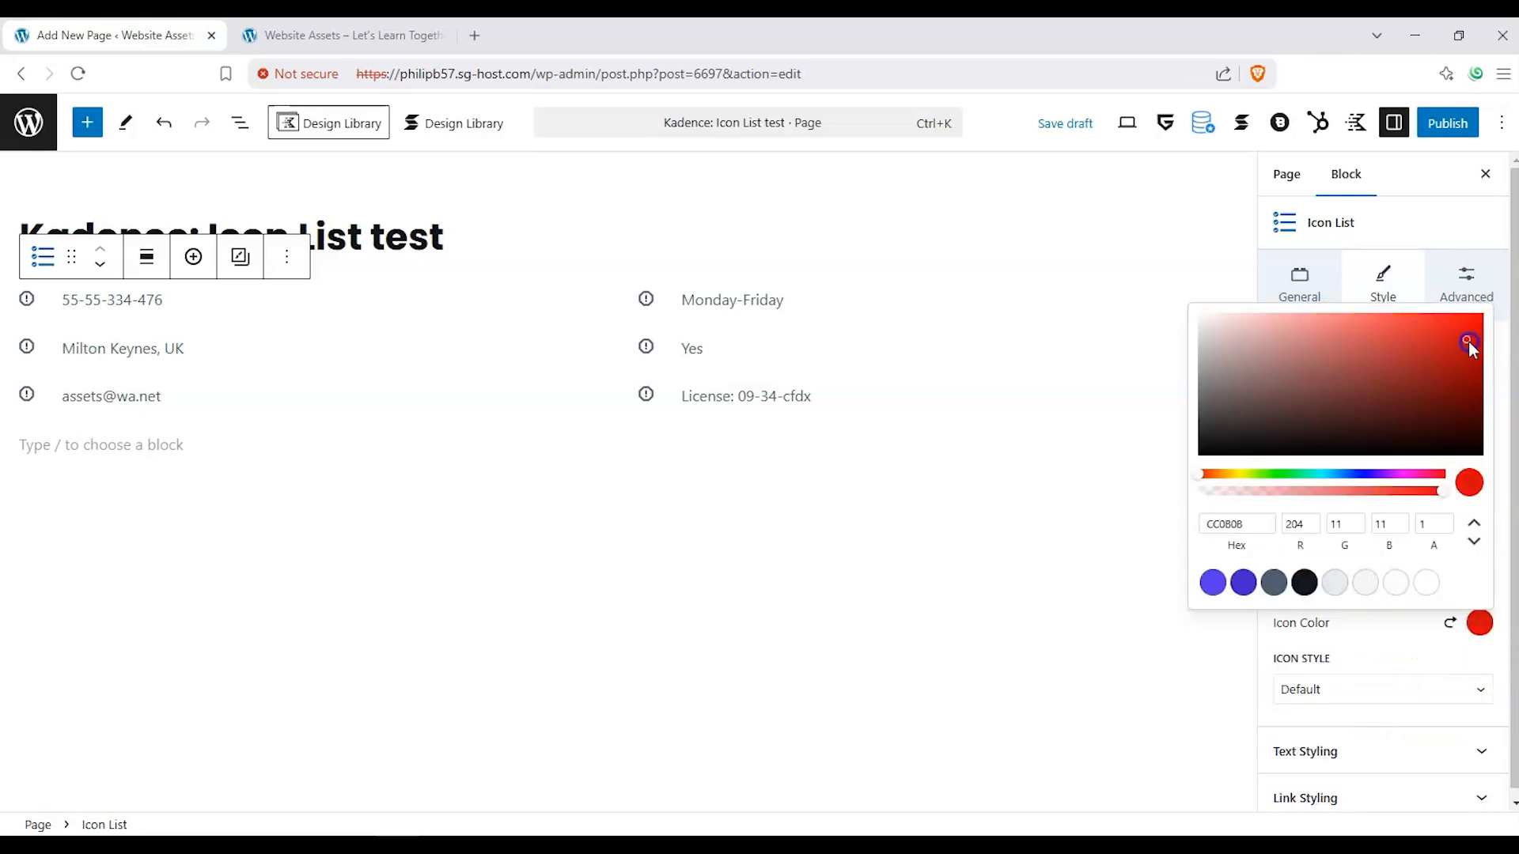
drag(1440, 492, 1435, 496)
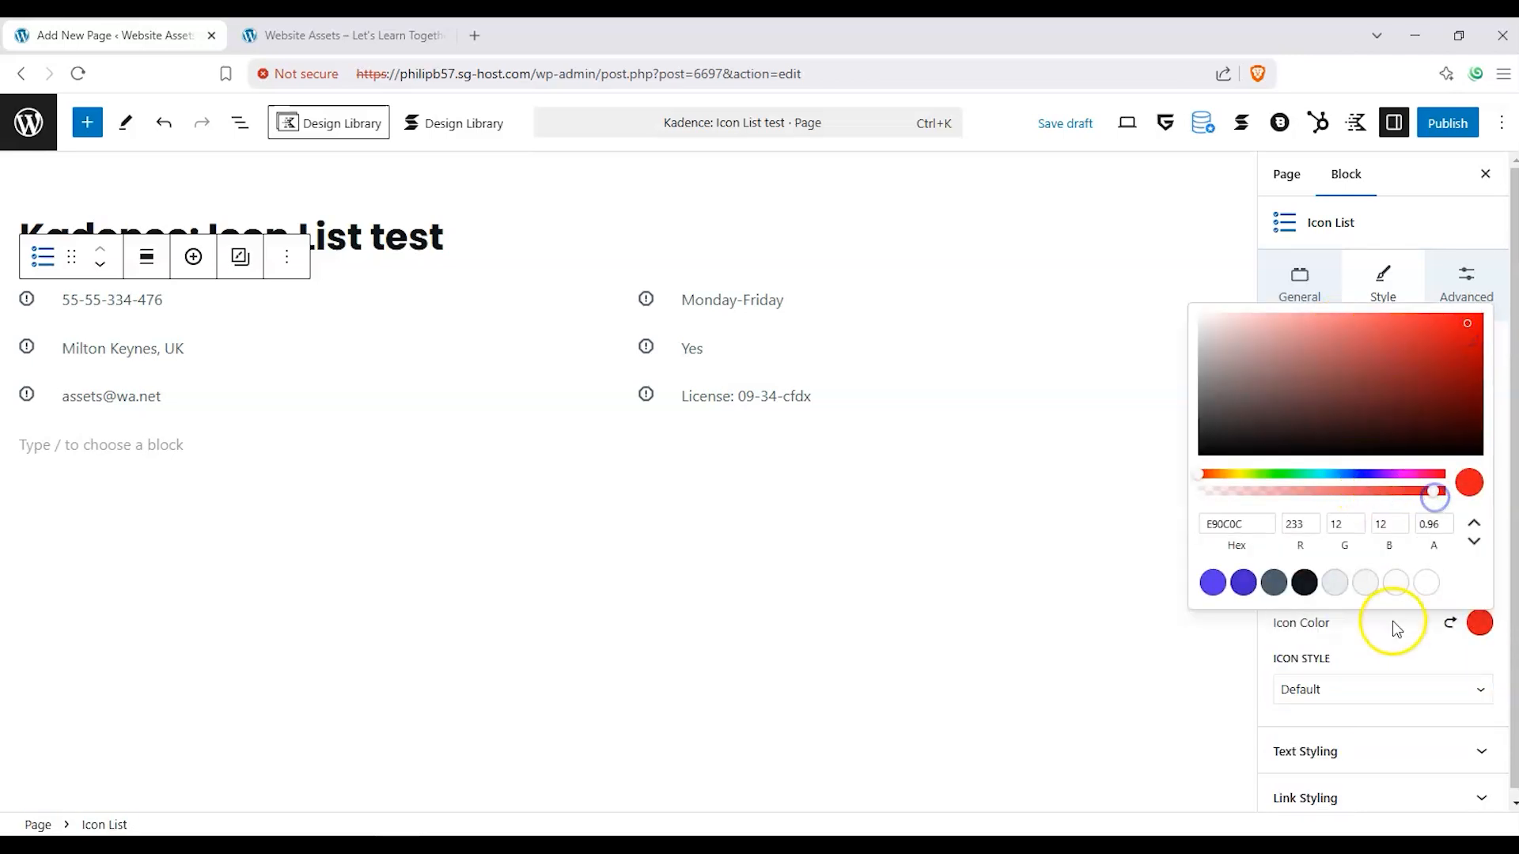
click(1397, 640)
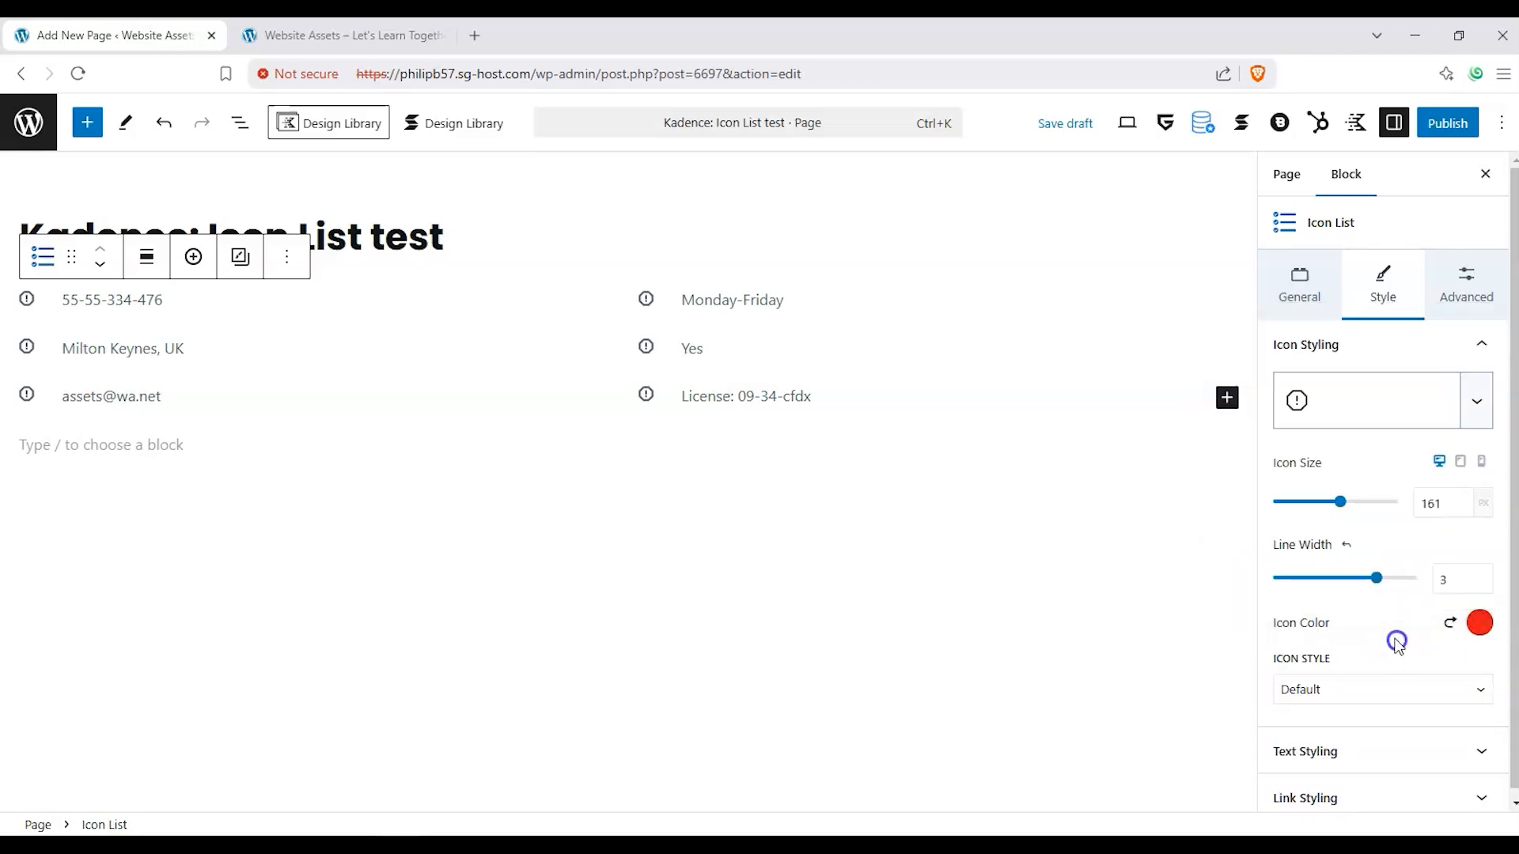
Preview the page in a new tab to check the icons' size and color, and return to the editor.
click(653, 393)
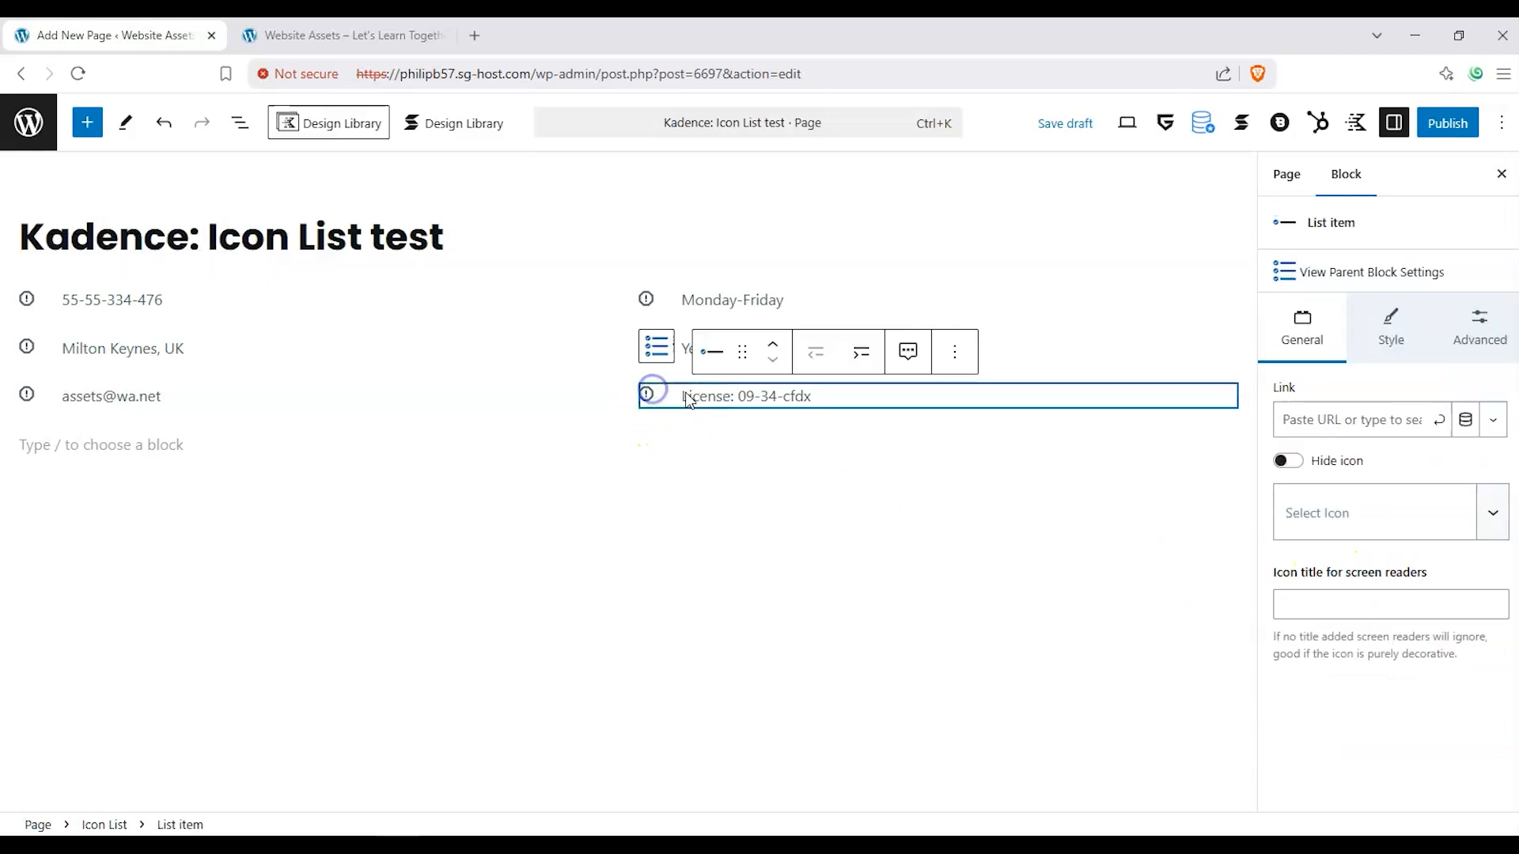
click(1135, 134)
click(1041, 291)
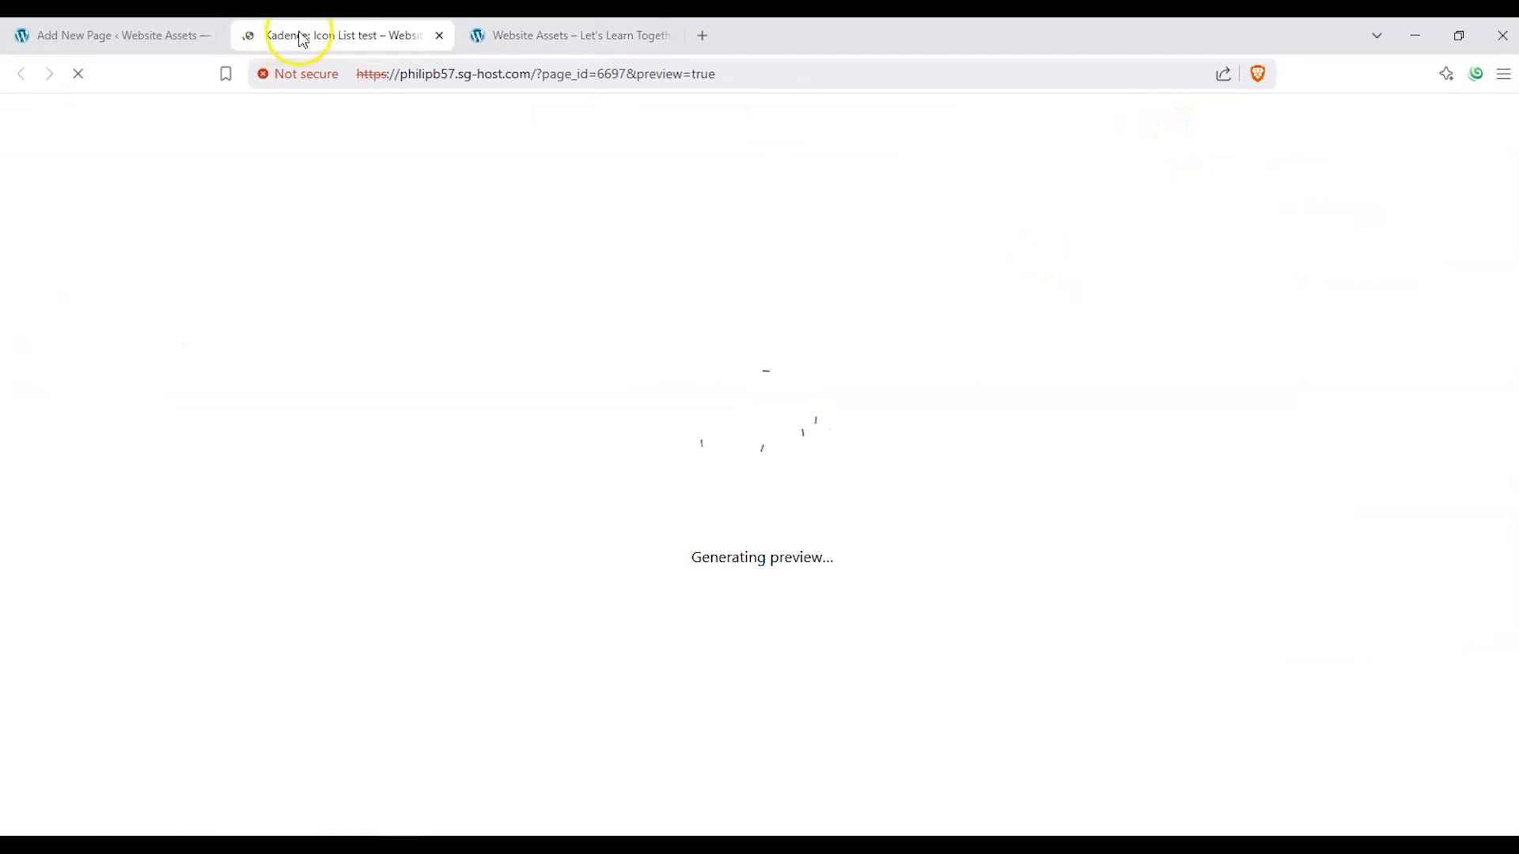
click(125, 35)
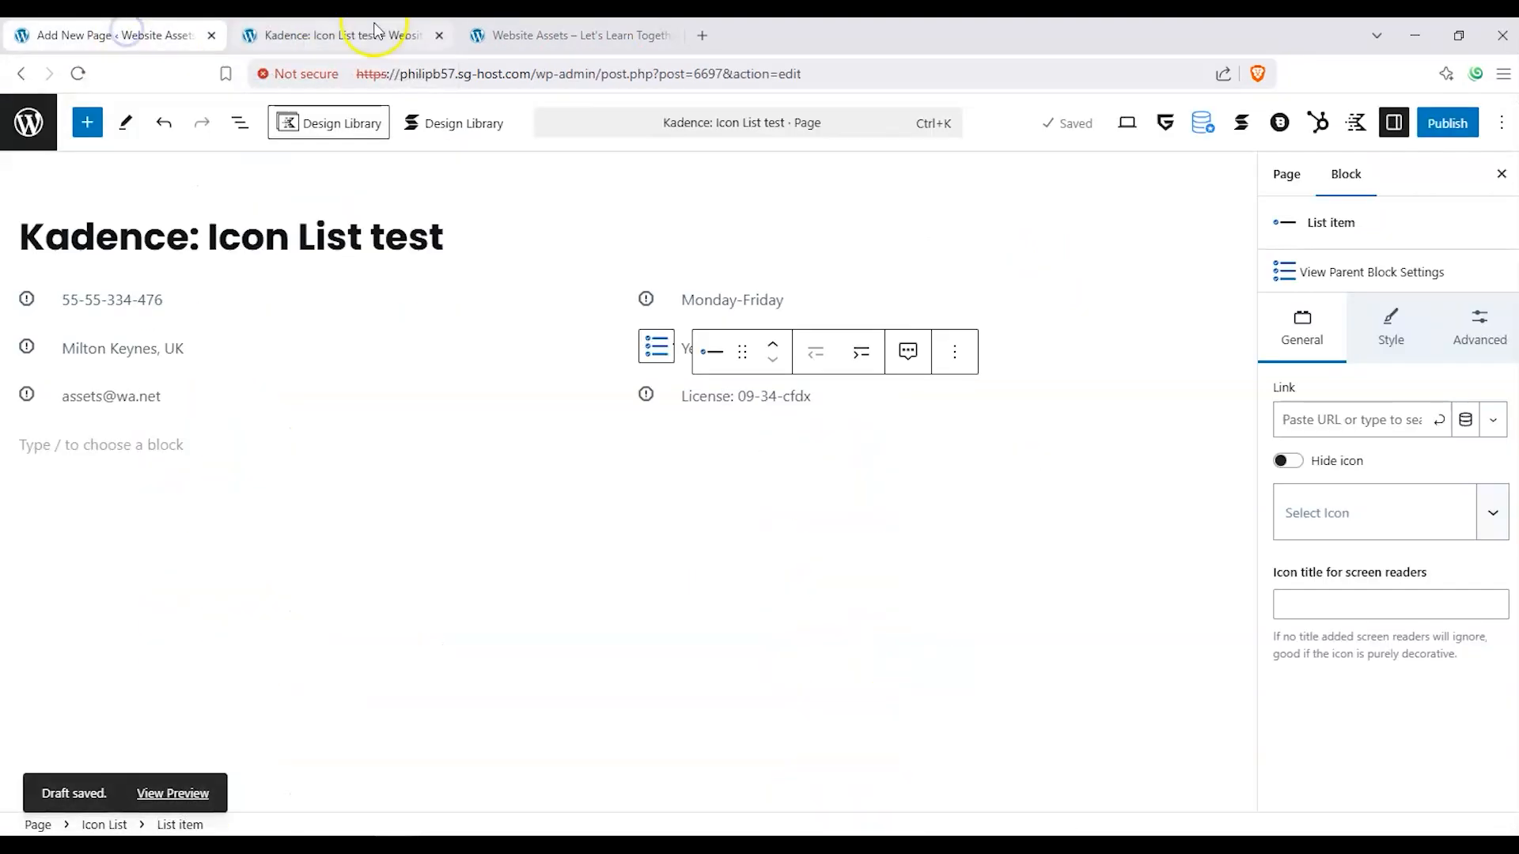
click(335, 31)
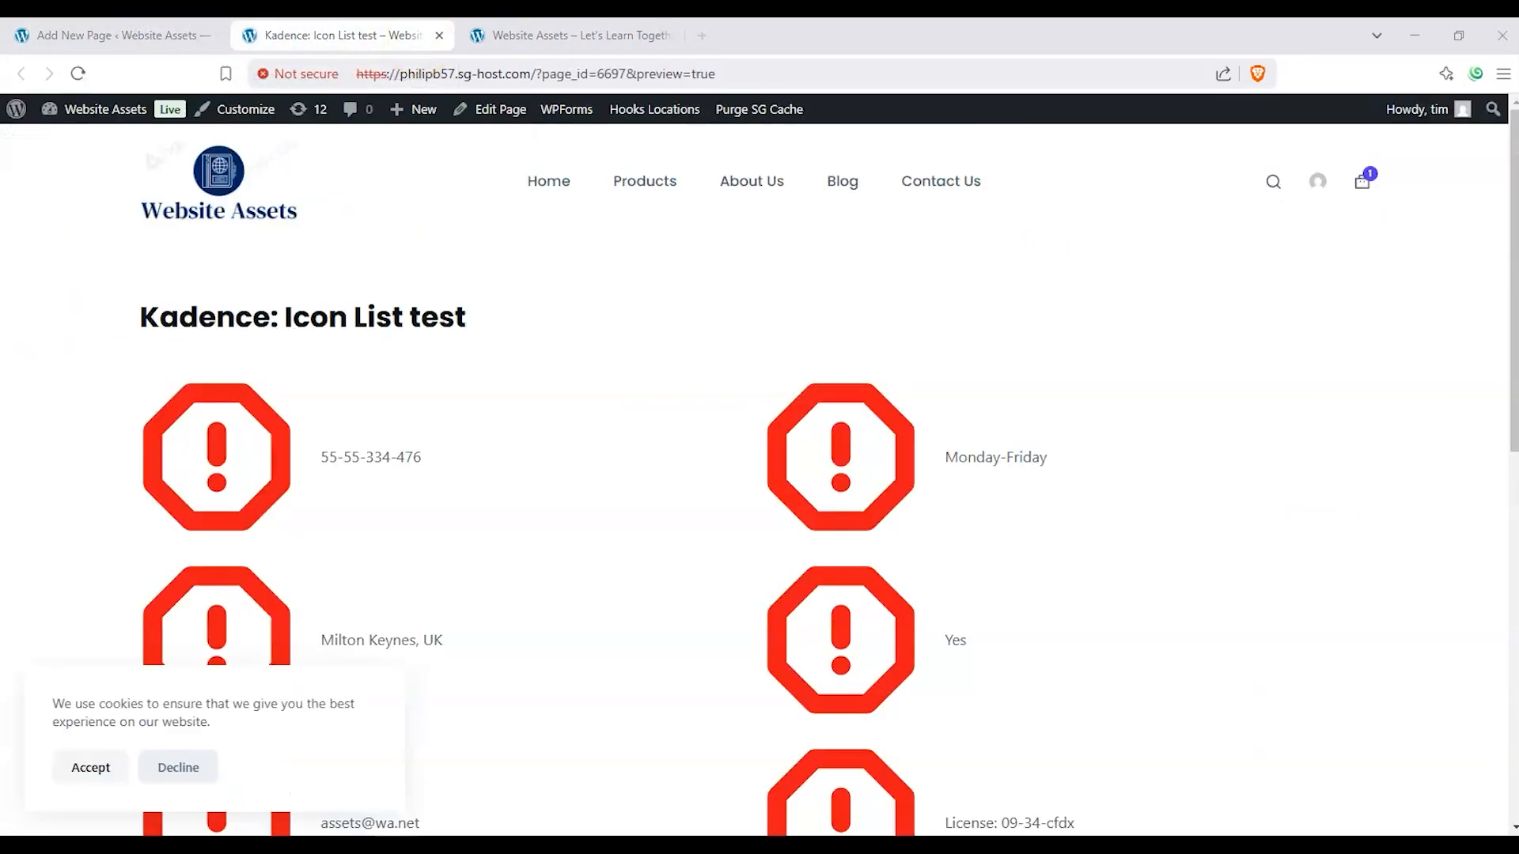
click(157, 41)
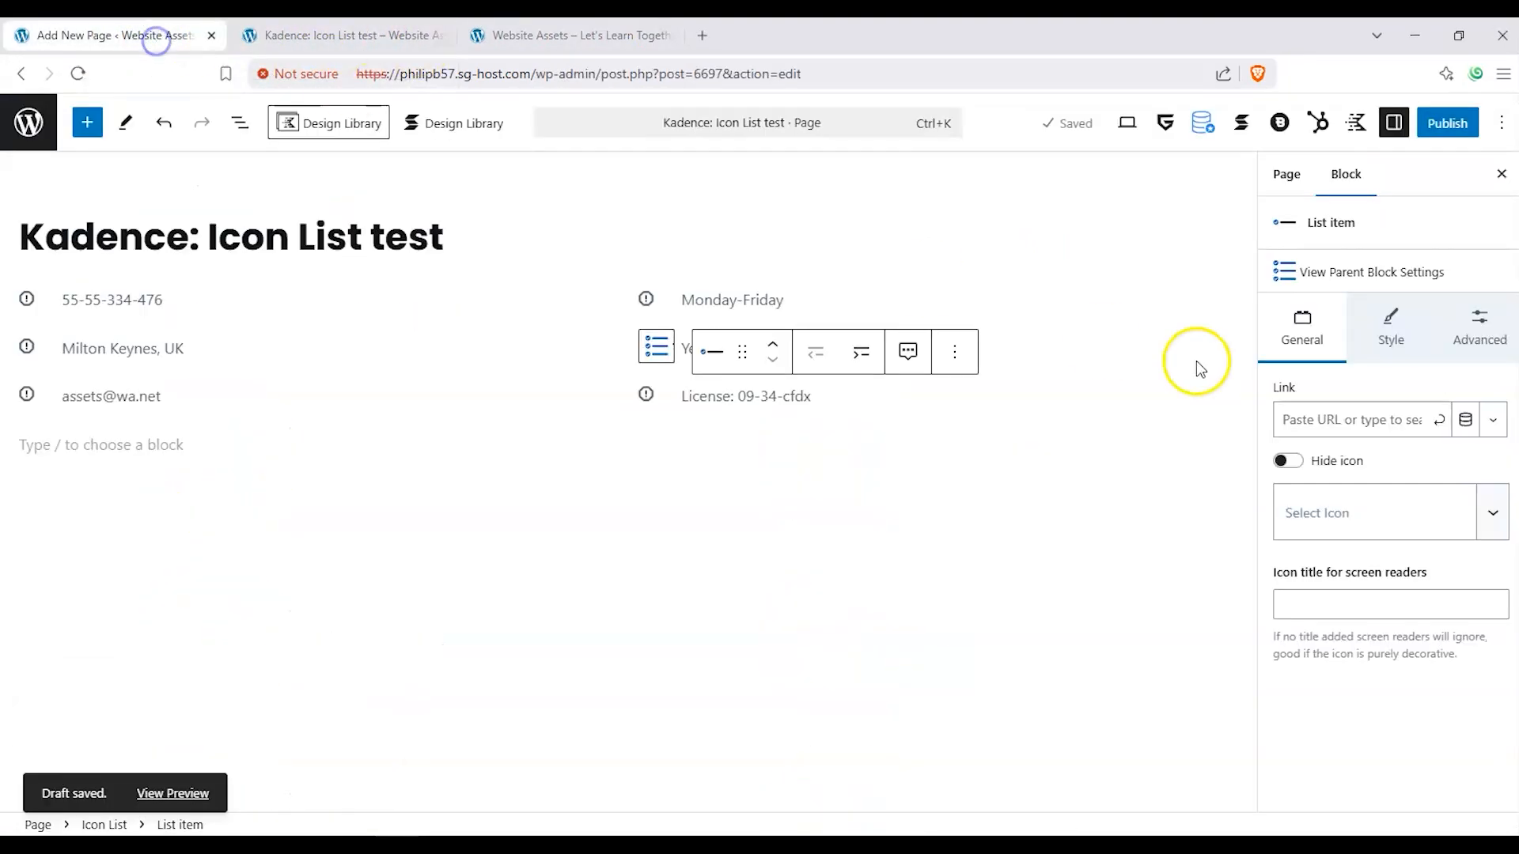
Set the Icon List's icon size to 85 px and preview the page in a new tab.
click(1298, 269)
drag(1340, 502, 1308, 508)
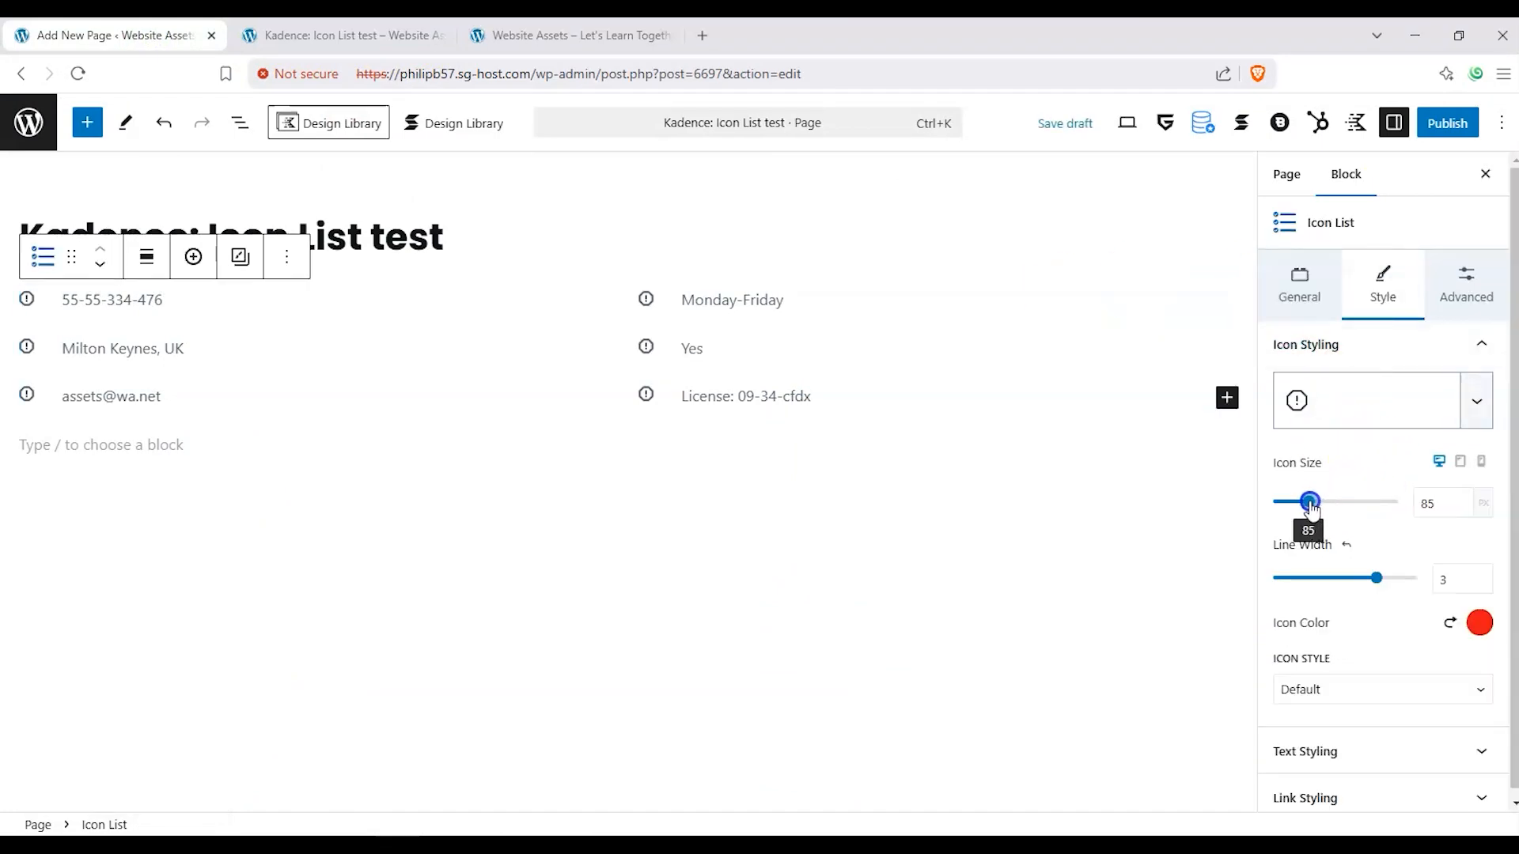
click(1130, 125)
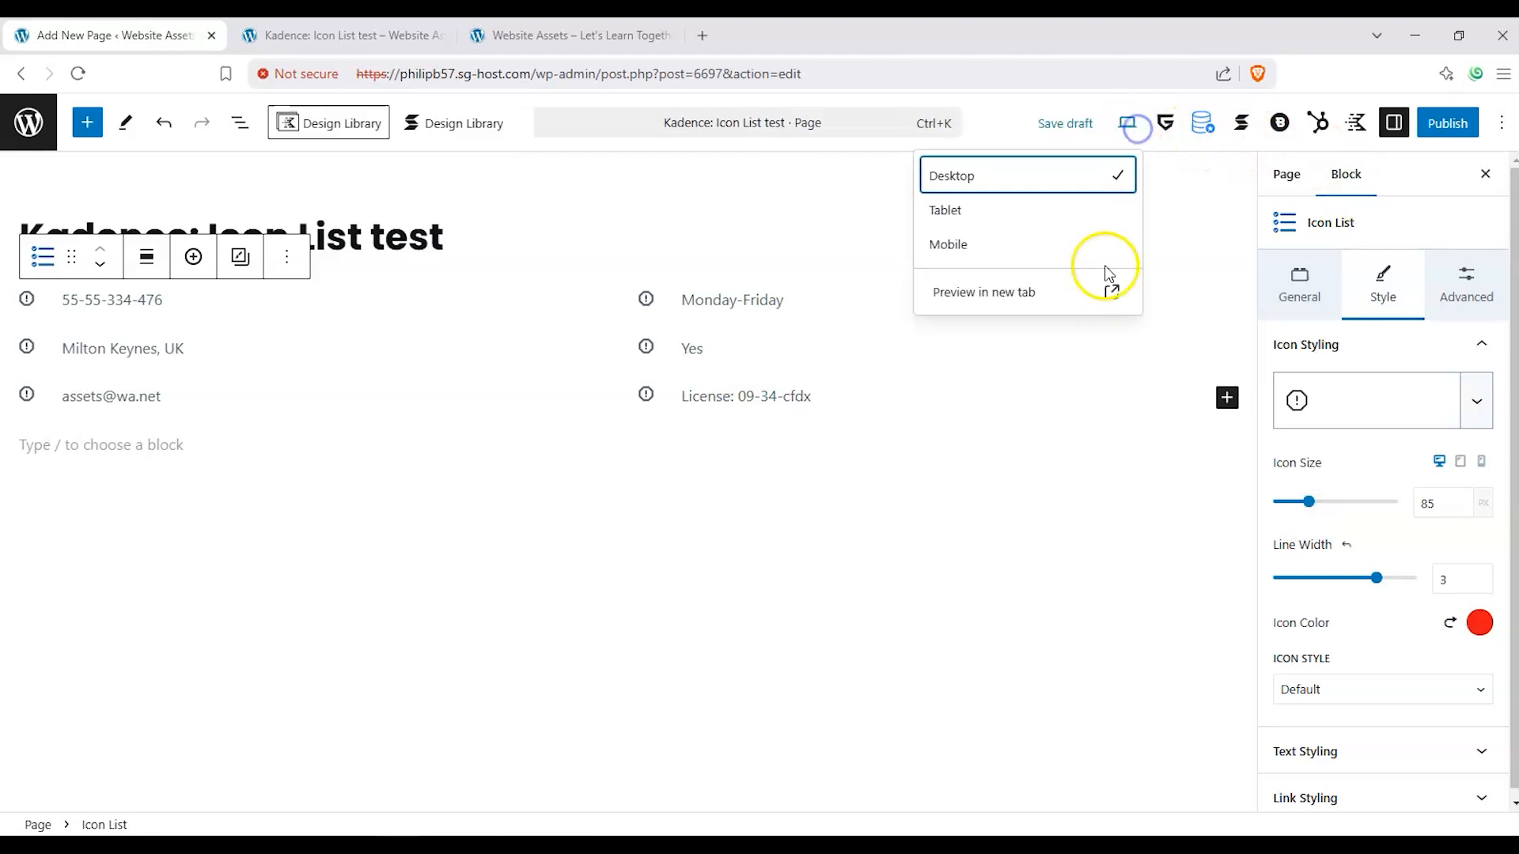
click(1054, 295)
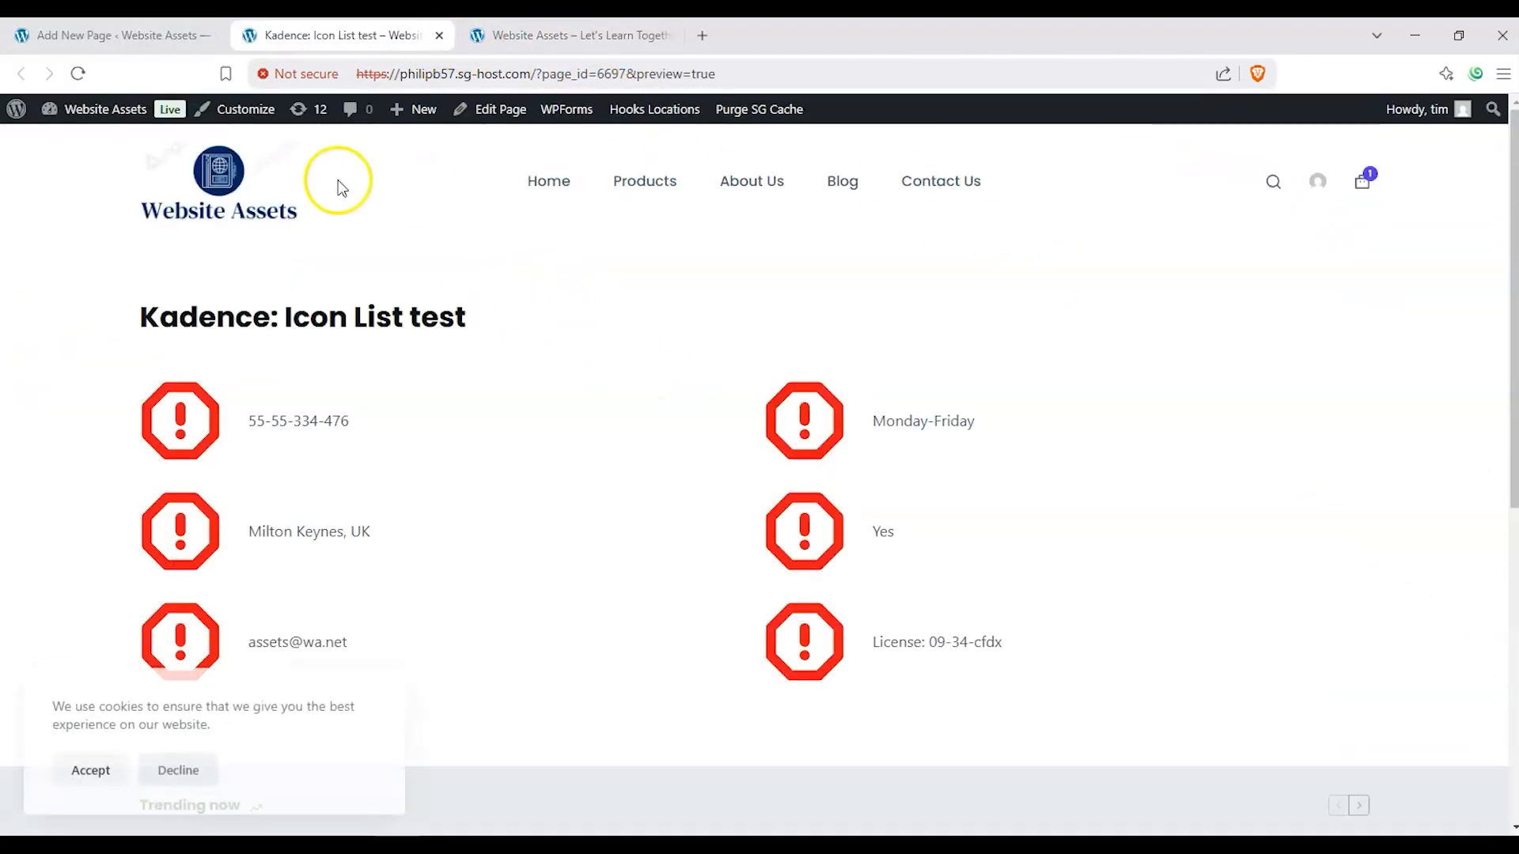
click(158, 35)
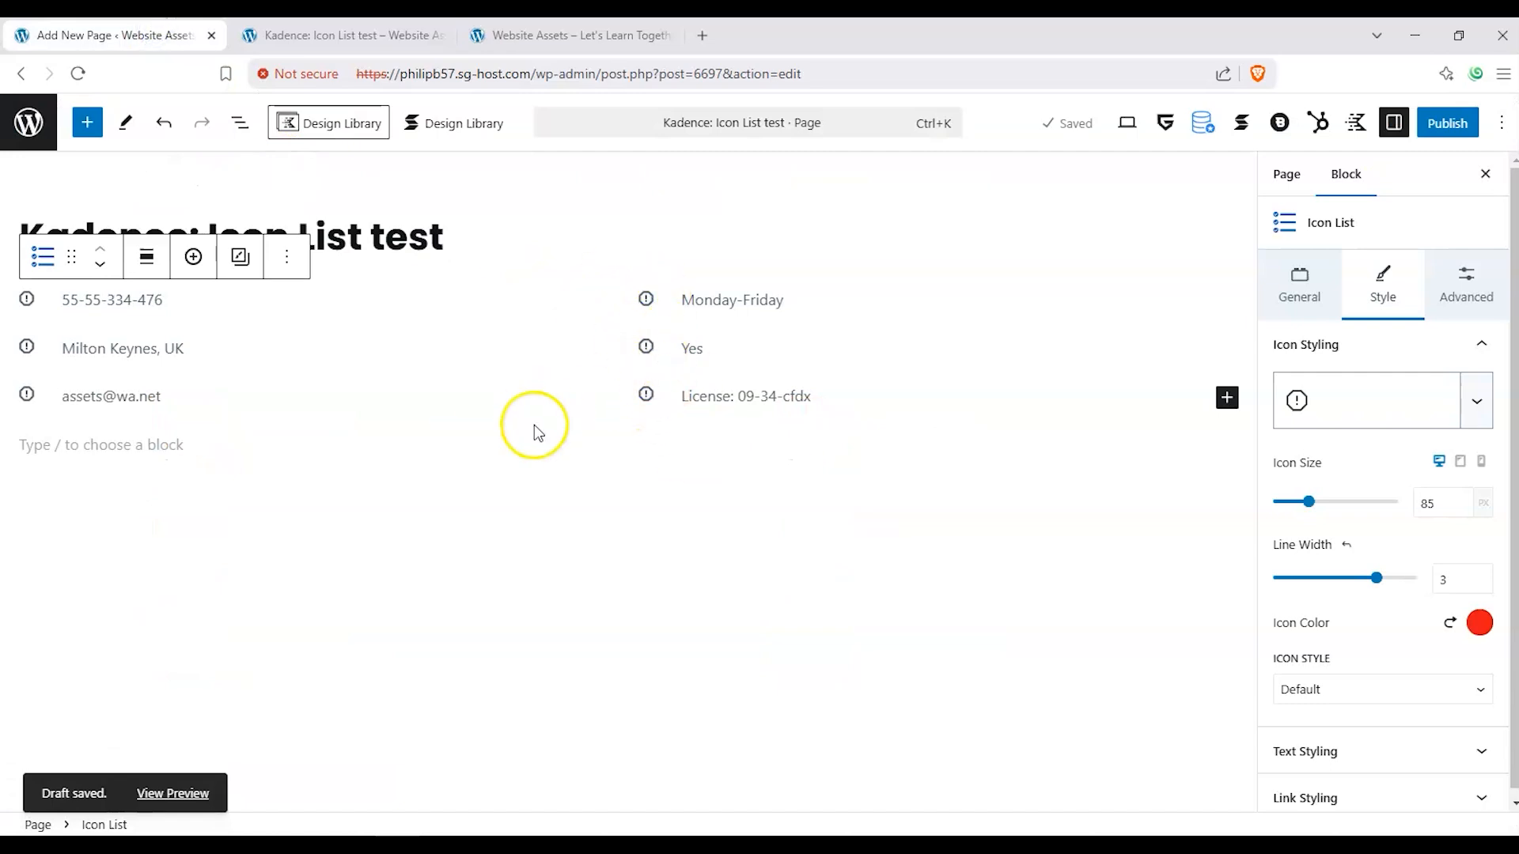
Set the icon style to Stacked and choose the dark purple palette color as the icon background.
scroll(1350, 590, down, 1)
click(1377, 691)
click(1356, 732)
scroll(1361, 644, down, 3)
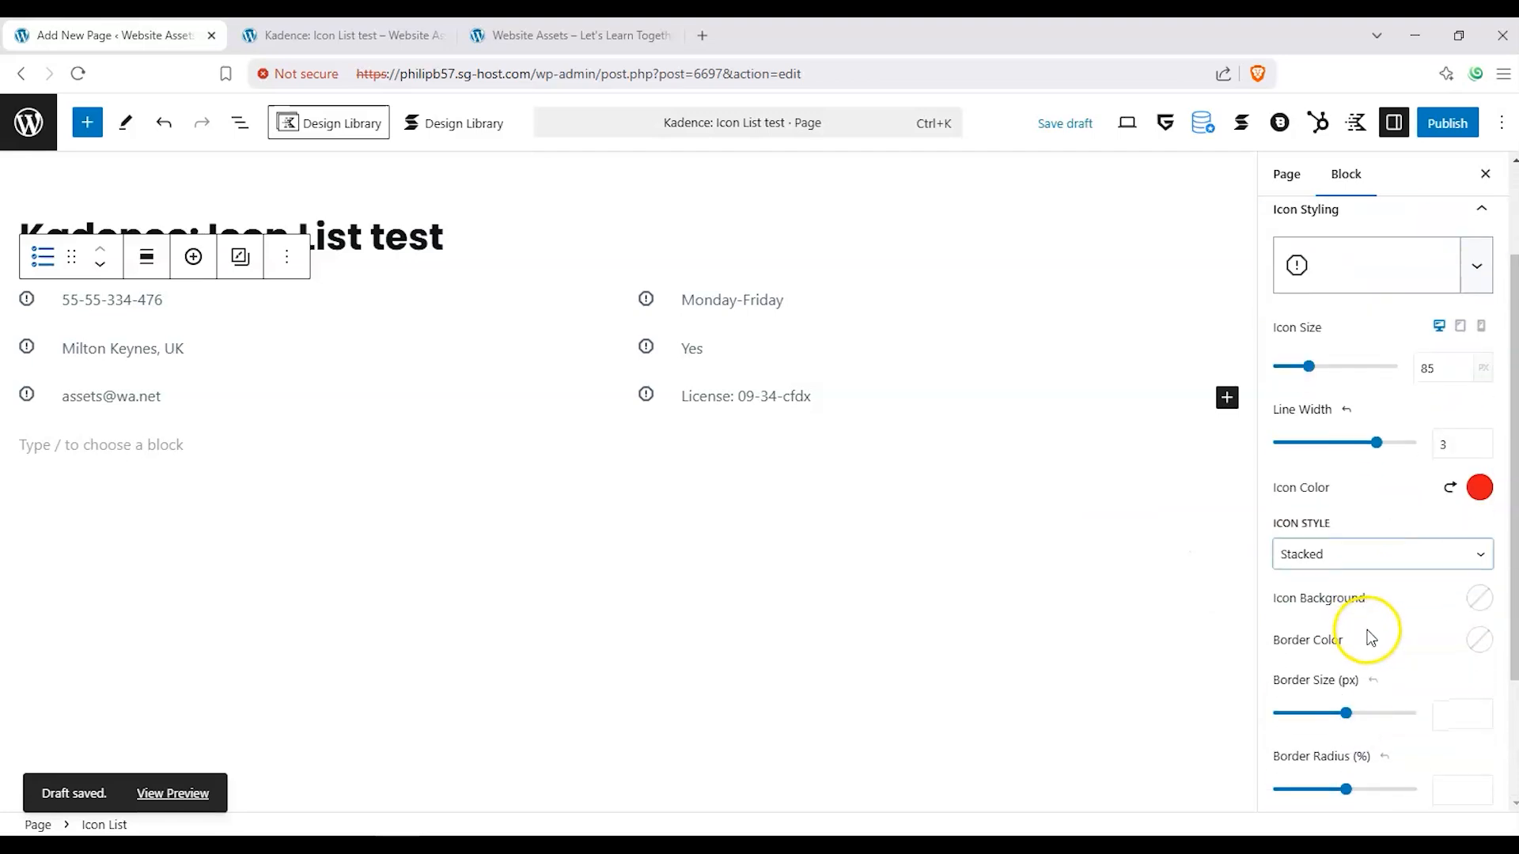
scroll(1478, 600, down, 3)
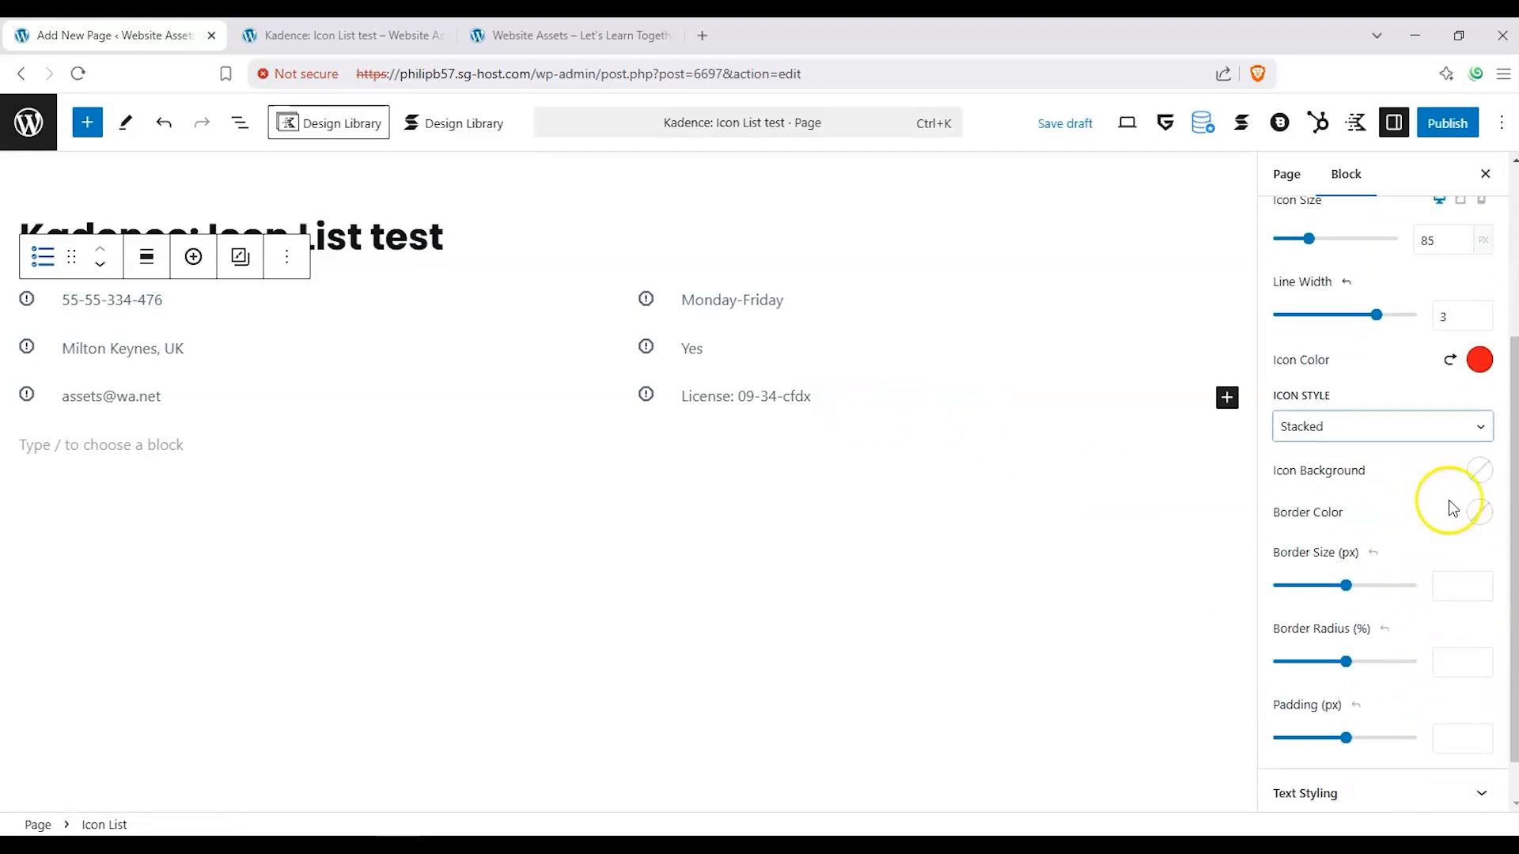
click(1477, 472)
click(1244, 430)
click(1395, 554)
Give the icons a dark red border with size 12 px and radius 43%, and set their padding to 66 px.
click(1478, 510)
drag(1321, 307, 1476, 273)
click(1413, 526)
drag(1345, 661, 1397, 663)
drag(1345, 586, 1367, 586)
drag(1345, 737, 1326, 737)
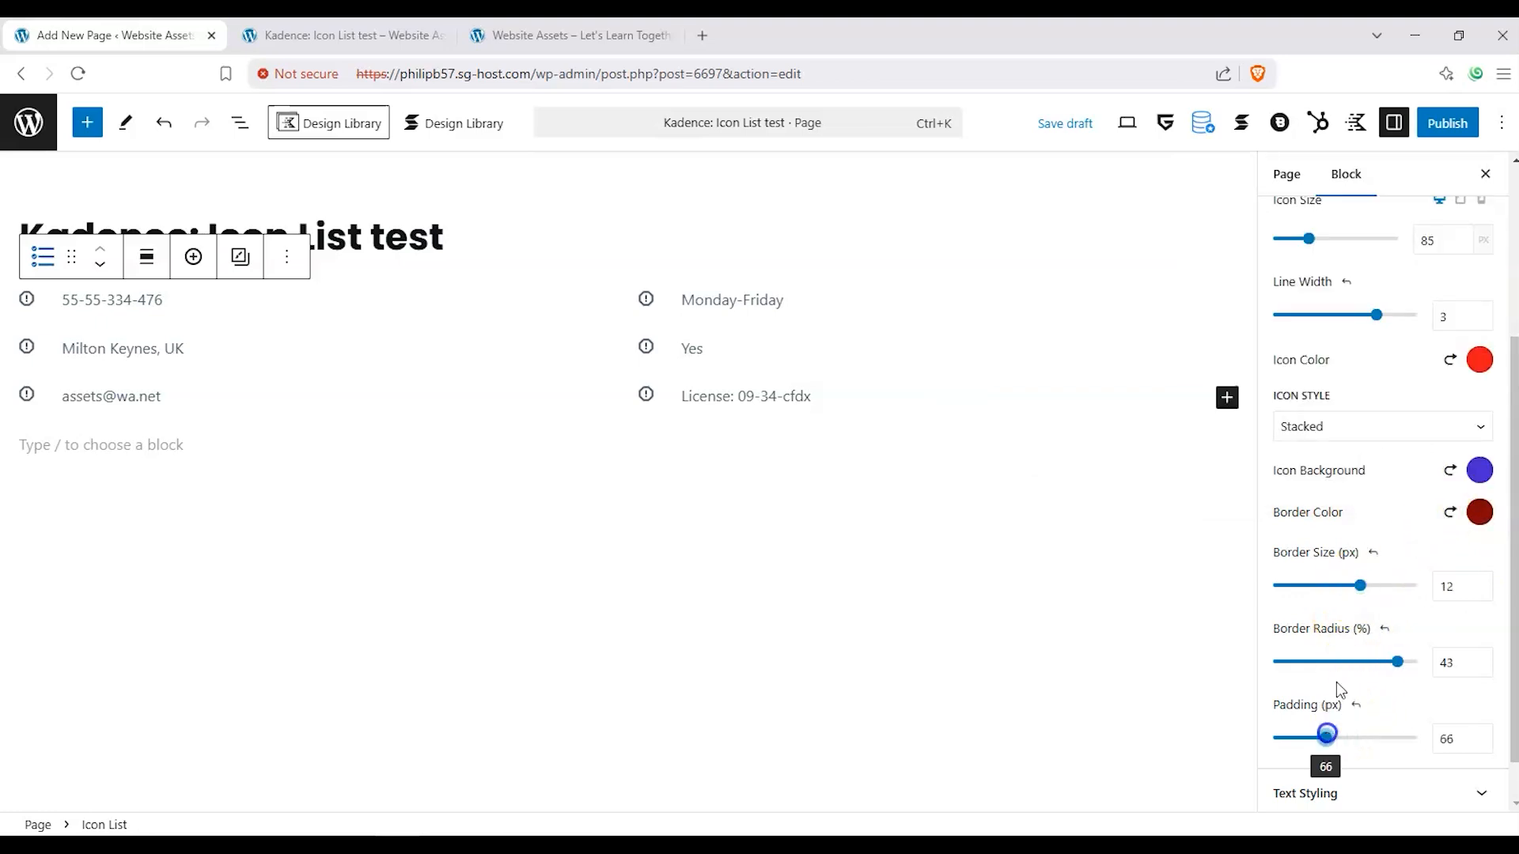
Preview the page in a new tab to check the stacked icons' background, border and padding.
click(1124, 128)
click(1055, 298)
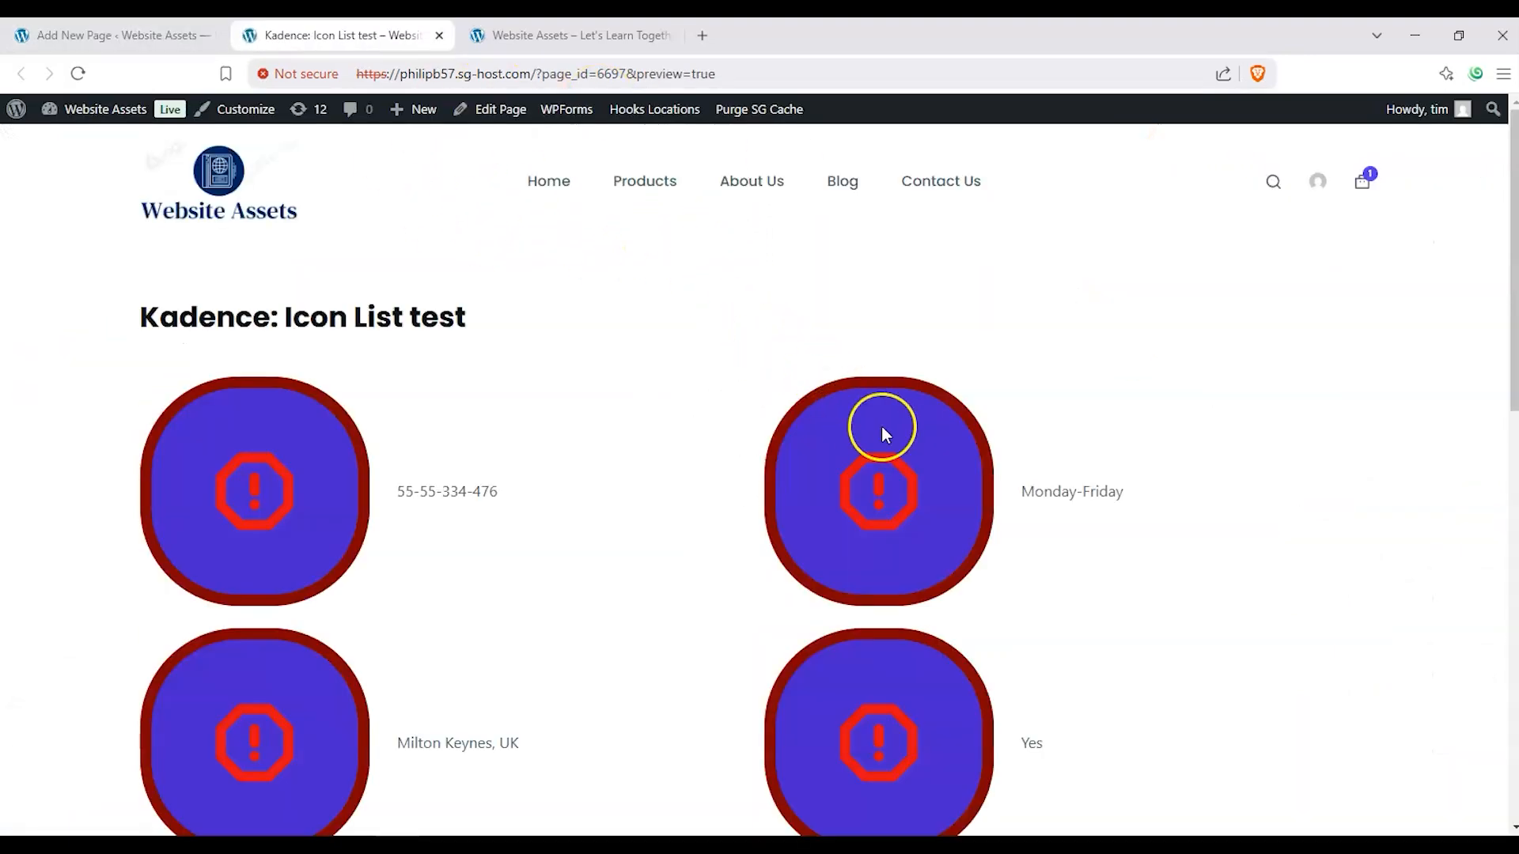
click(101, 35)
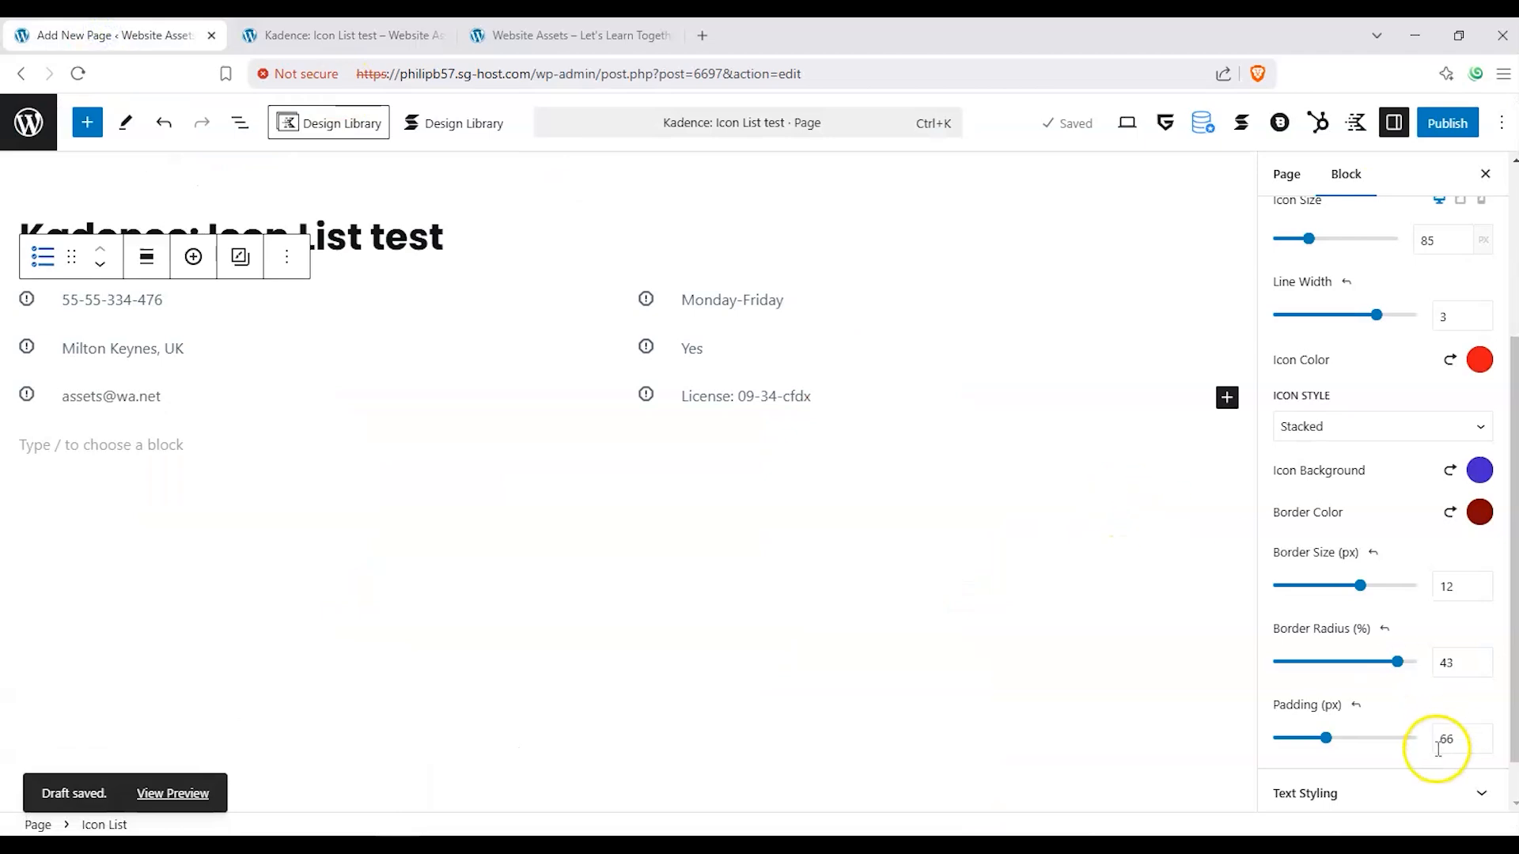
Set the icon padding to 22 px and change the icon background to a light lavender-gray.
drag(1325, 738, 1296, 738)
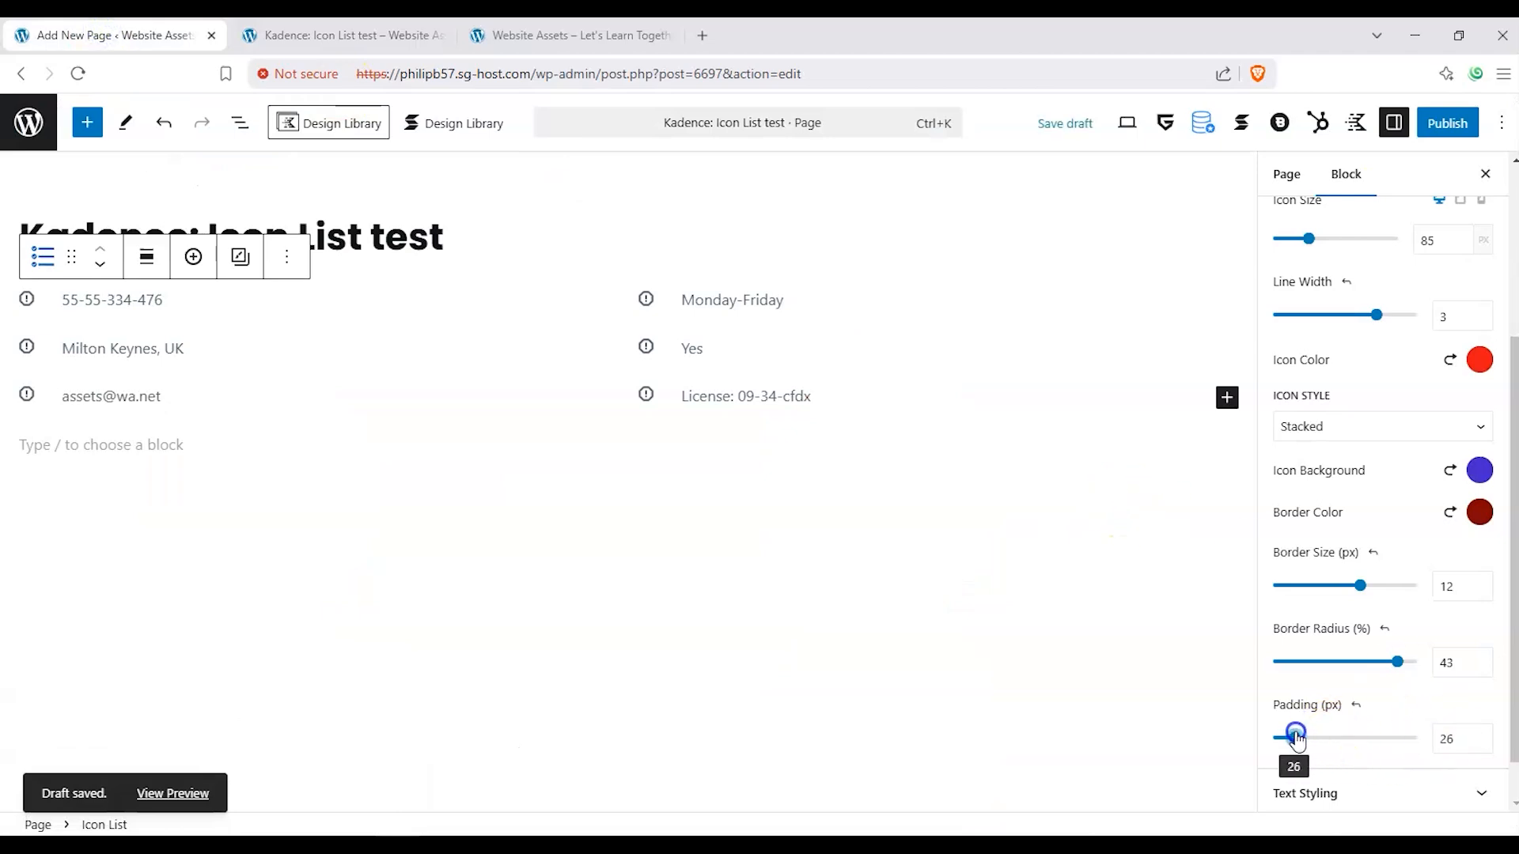
click(1480, 489)
drag(1305, 234, 1220, 184)
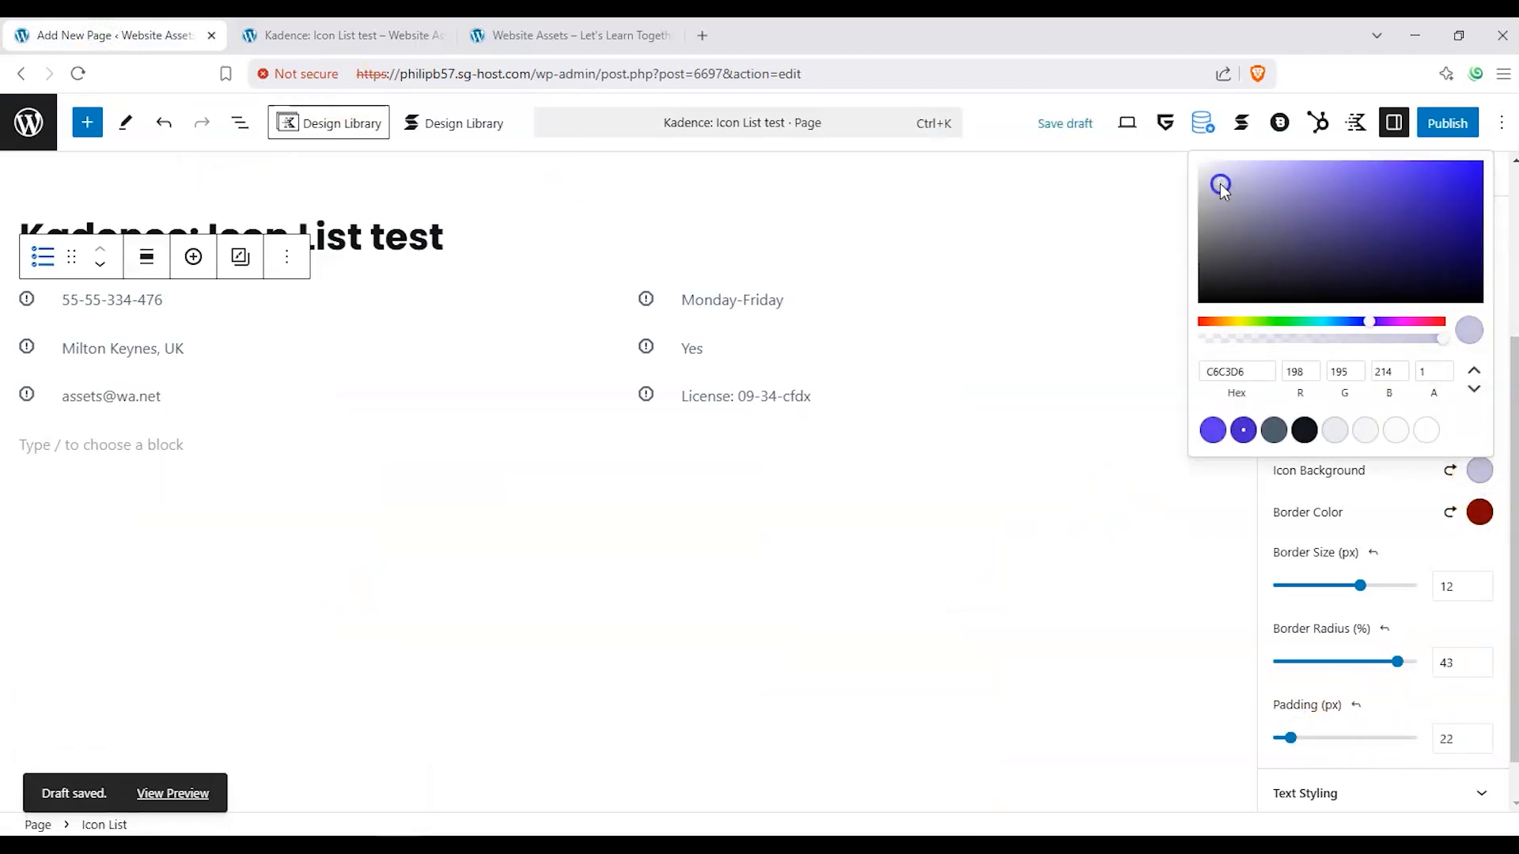
click(1413, 514)
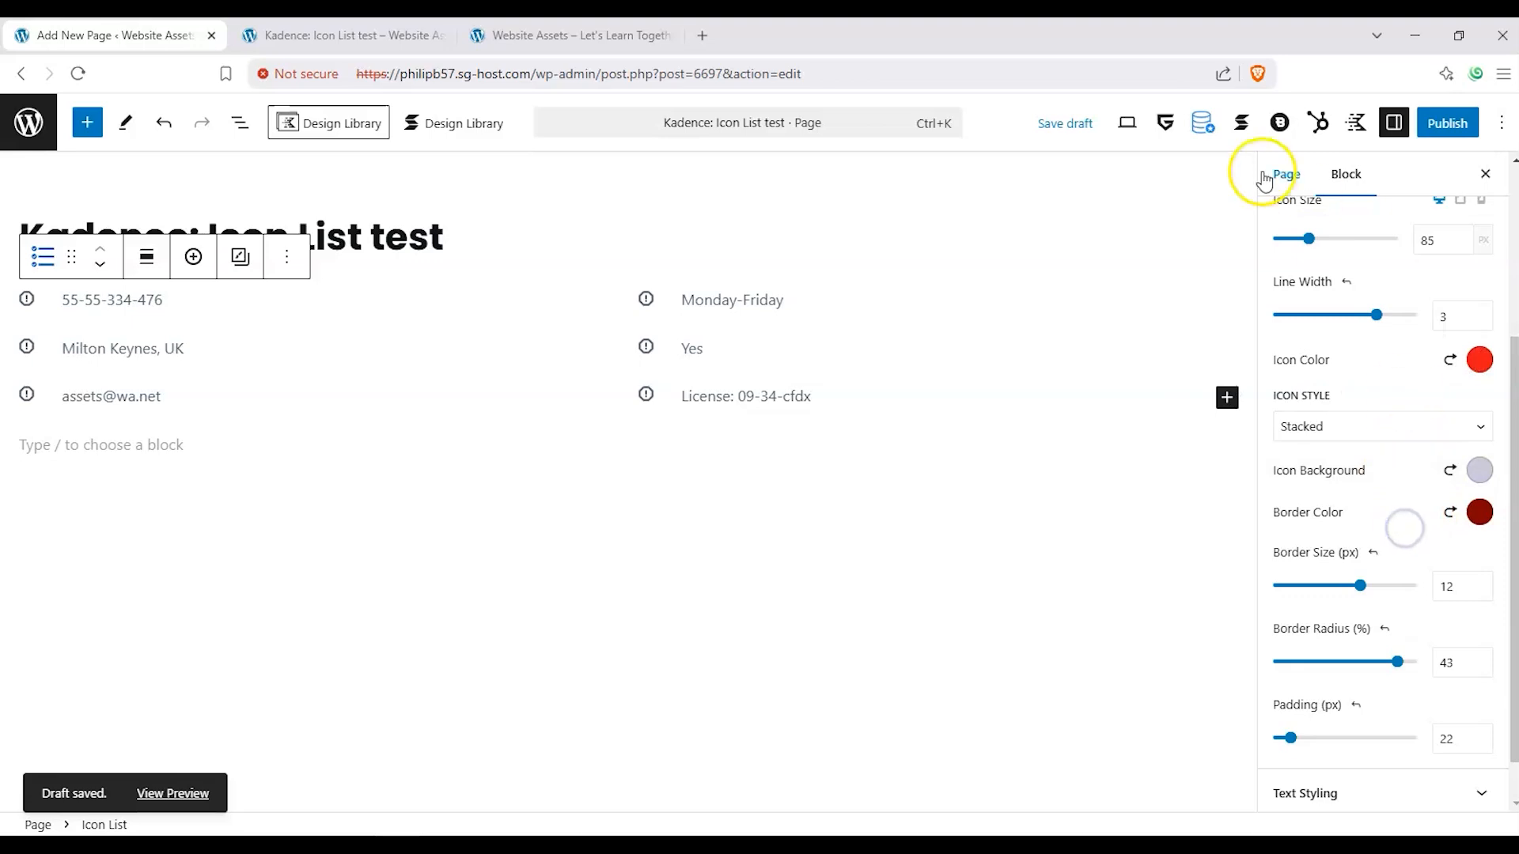
Preview the page with the lighter, more compact icons, and close the preview to return to the editor.
click(1126, 122)
click(1015, 292)
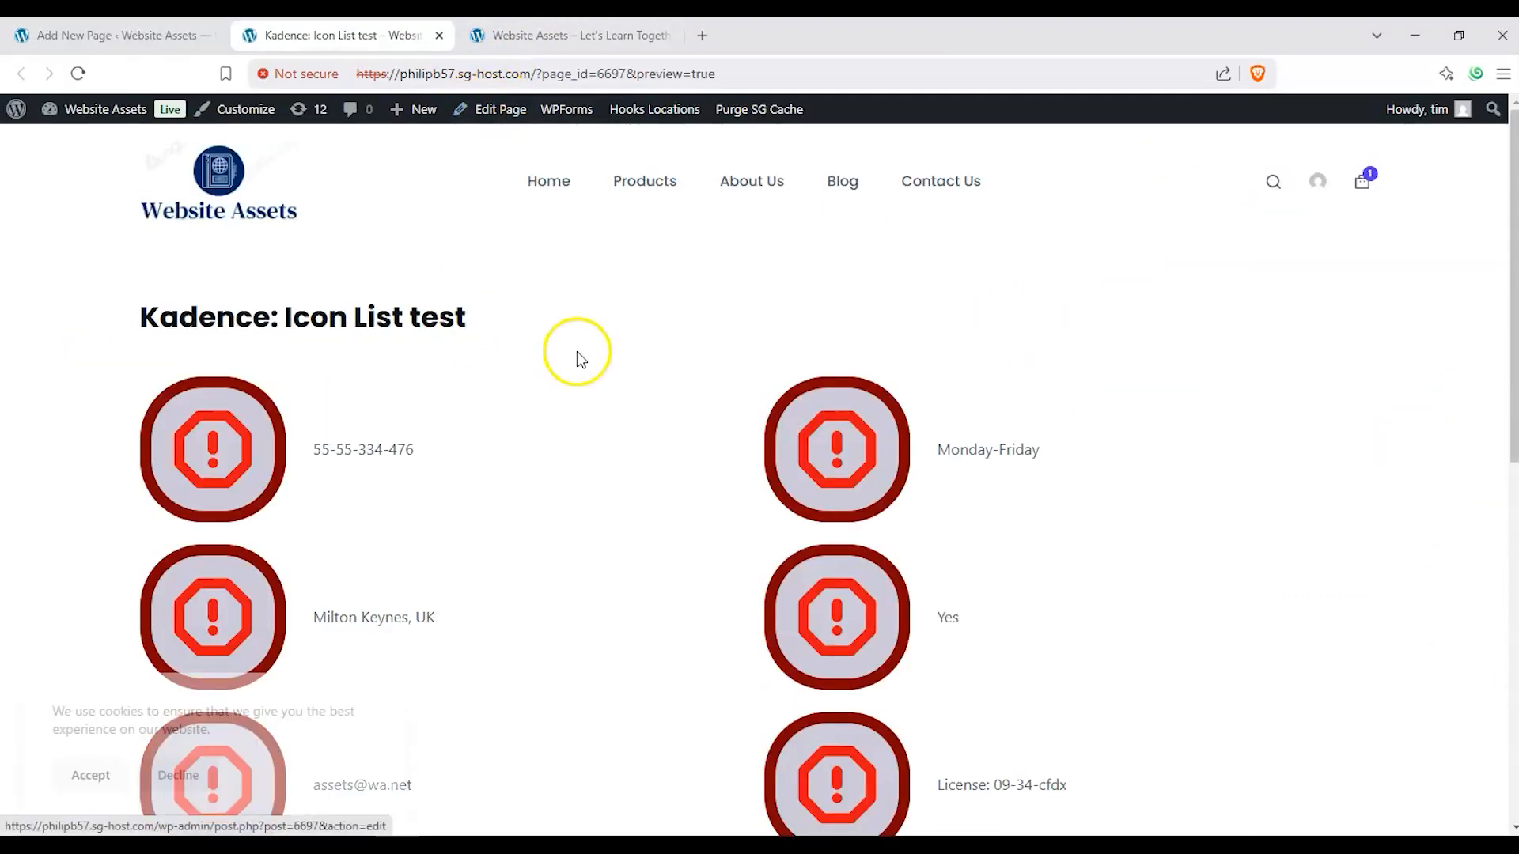
click(439, 35)
scroll(1343, 336, up, 2)
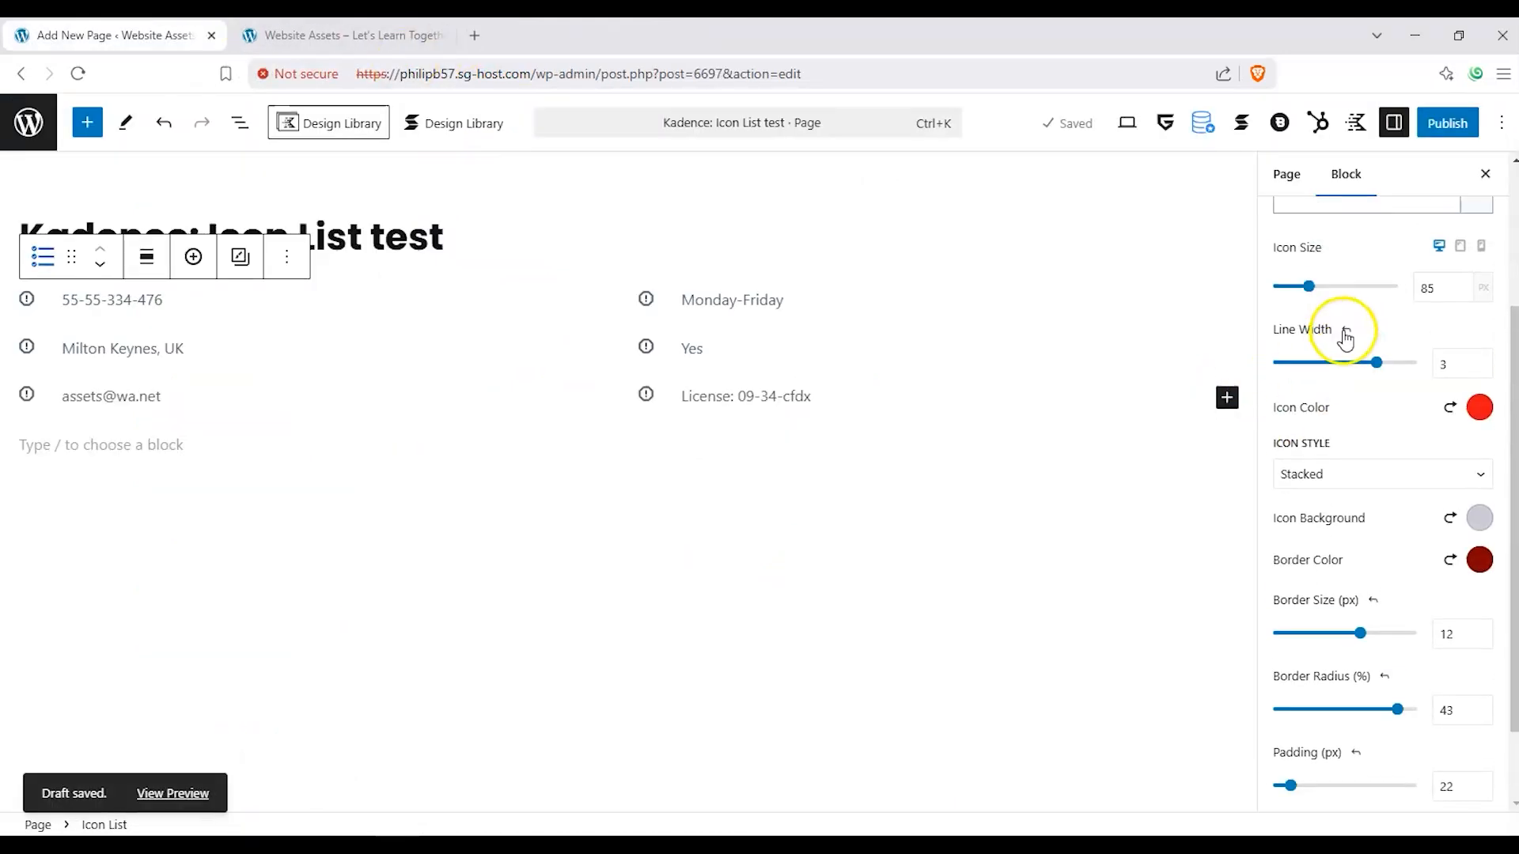
Reduce the icon size of the whole list to 20 px.
drag(1307, 340, 1291, 339)
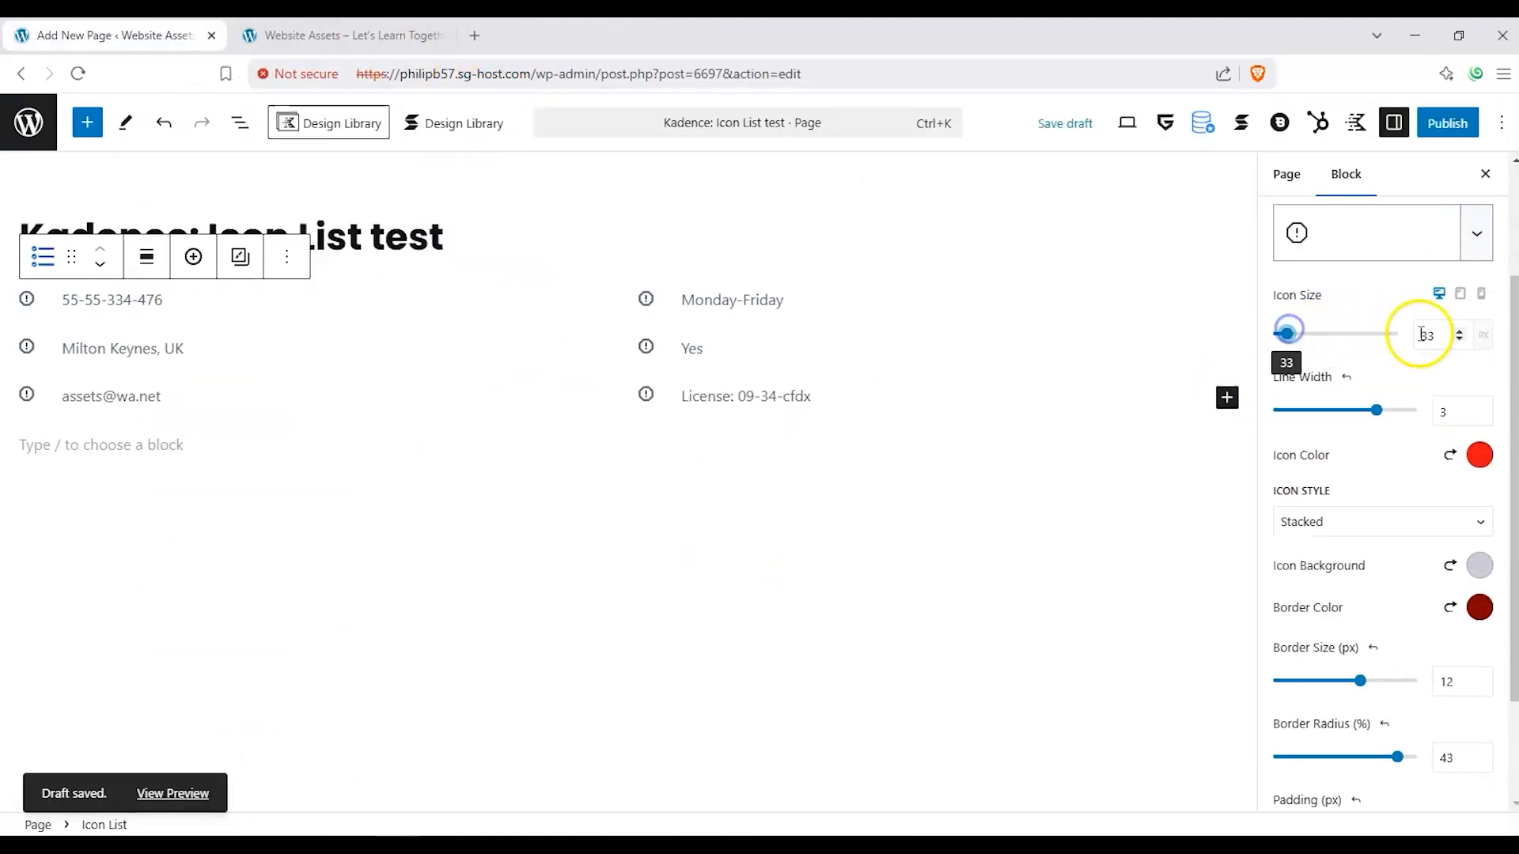
drag(1421, 334, 1345, 336)
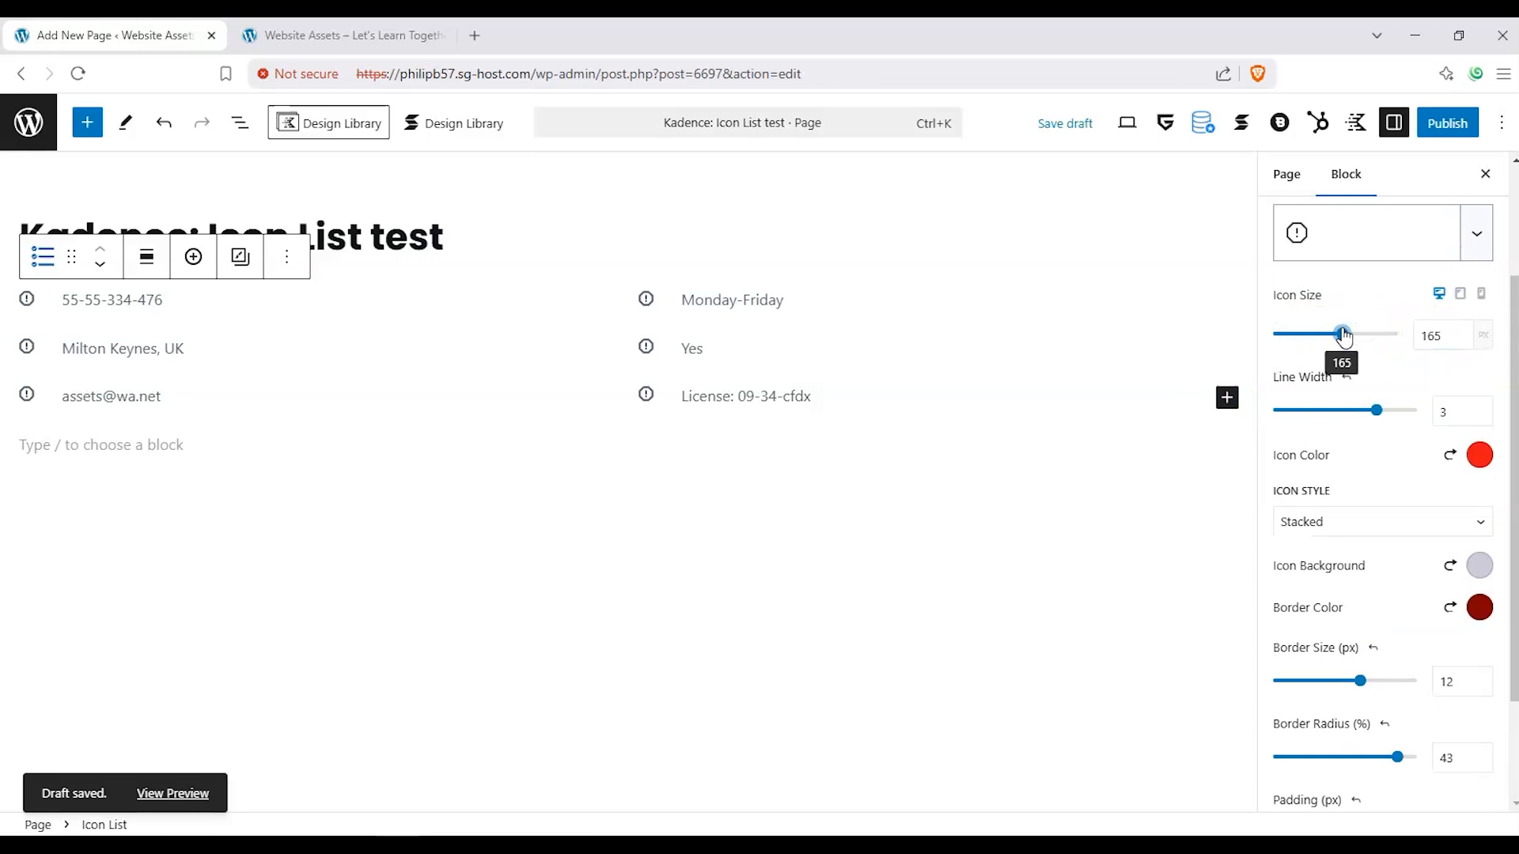
click(1460, 334)
click(1459, 334)
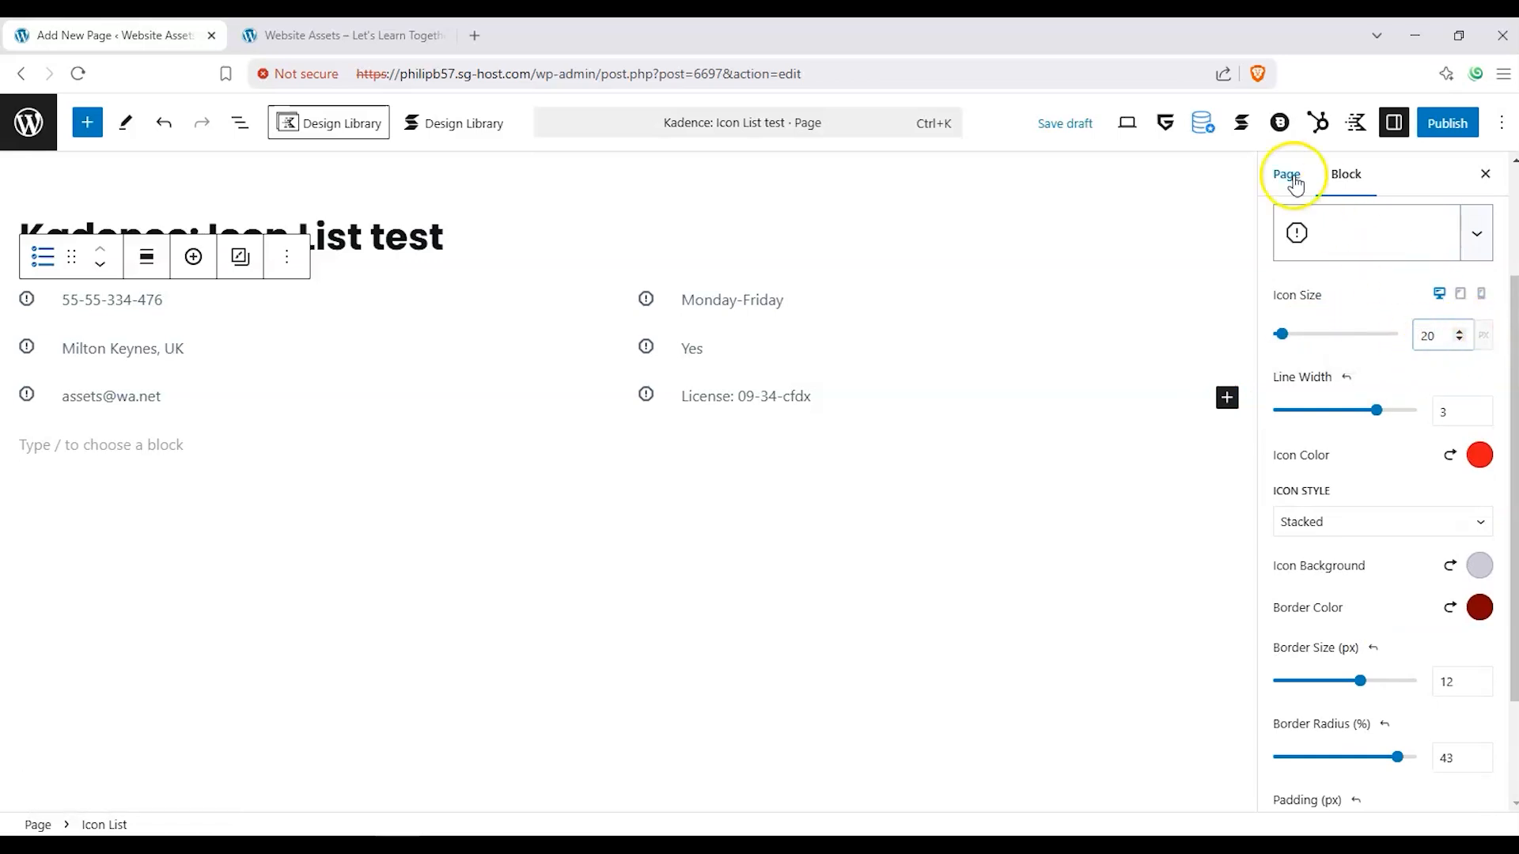
Preview the page in a new tab to check the smaller icons, and return to the editor.
click(1127, 123)
click(1037, 291)
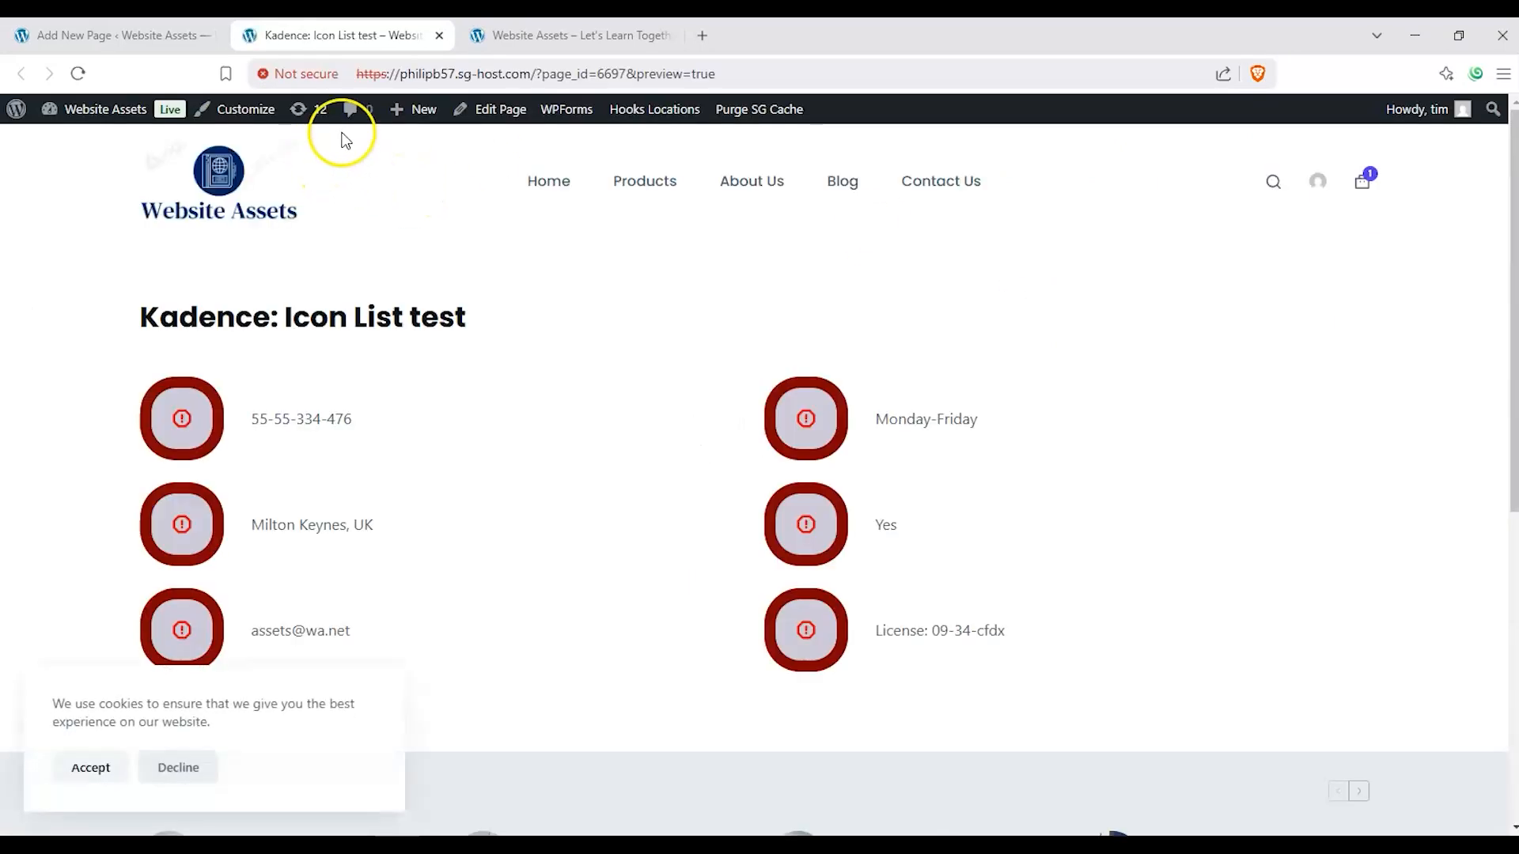
click(176, 46)
Set the icon list's text color to dark green, hex 324902.
scroll(1424, 553, down, 2)
scroll(1376, 602, down, 1)
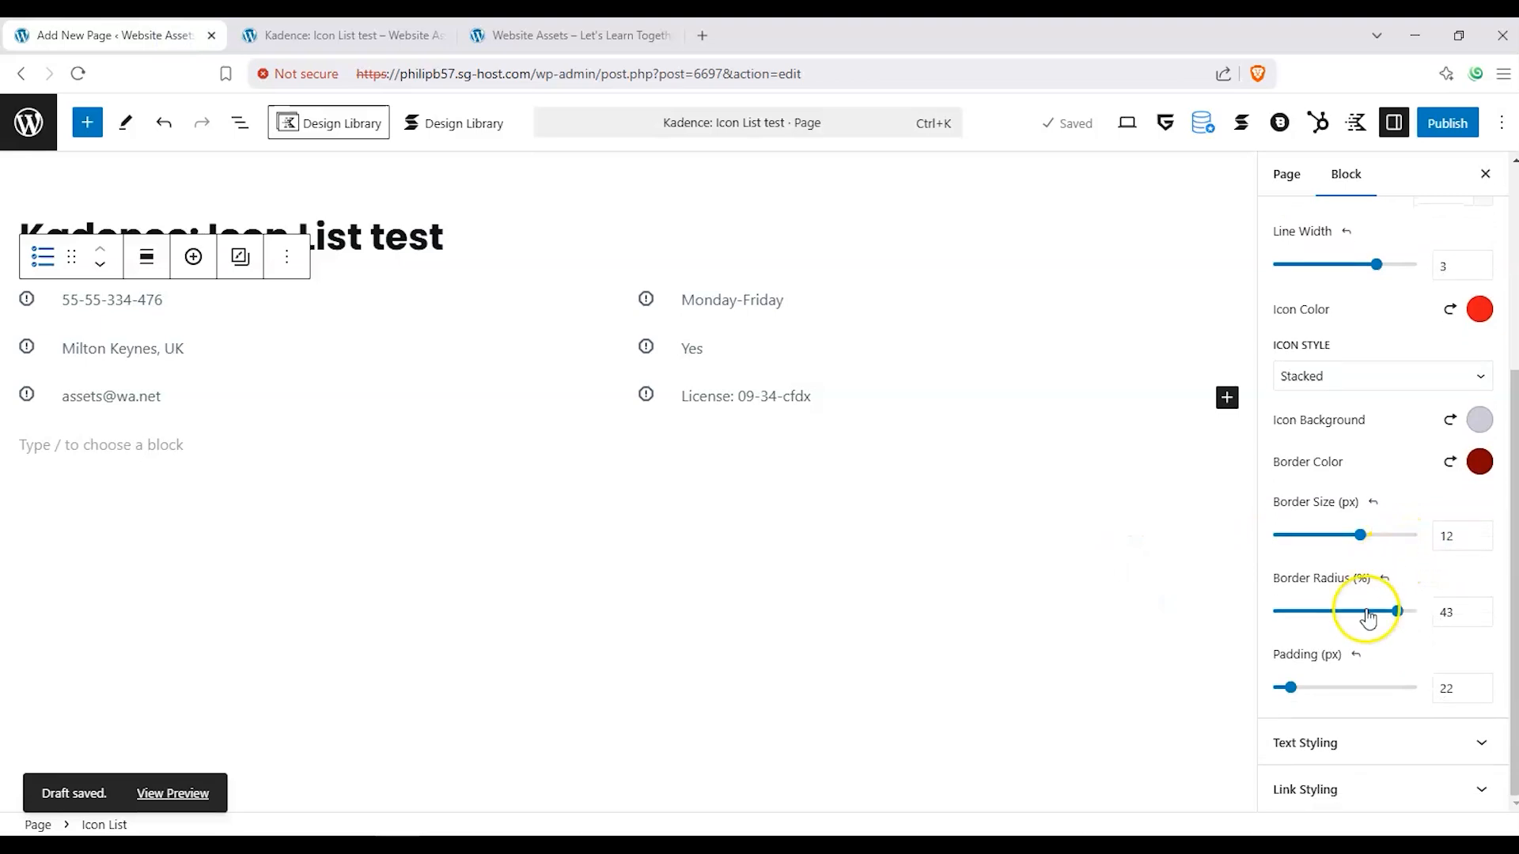
click(1387, 739)
scroll(1392, 451, down, 1)
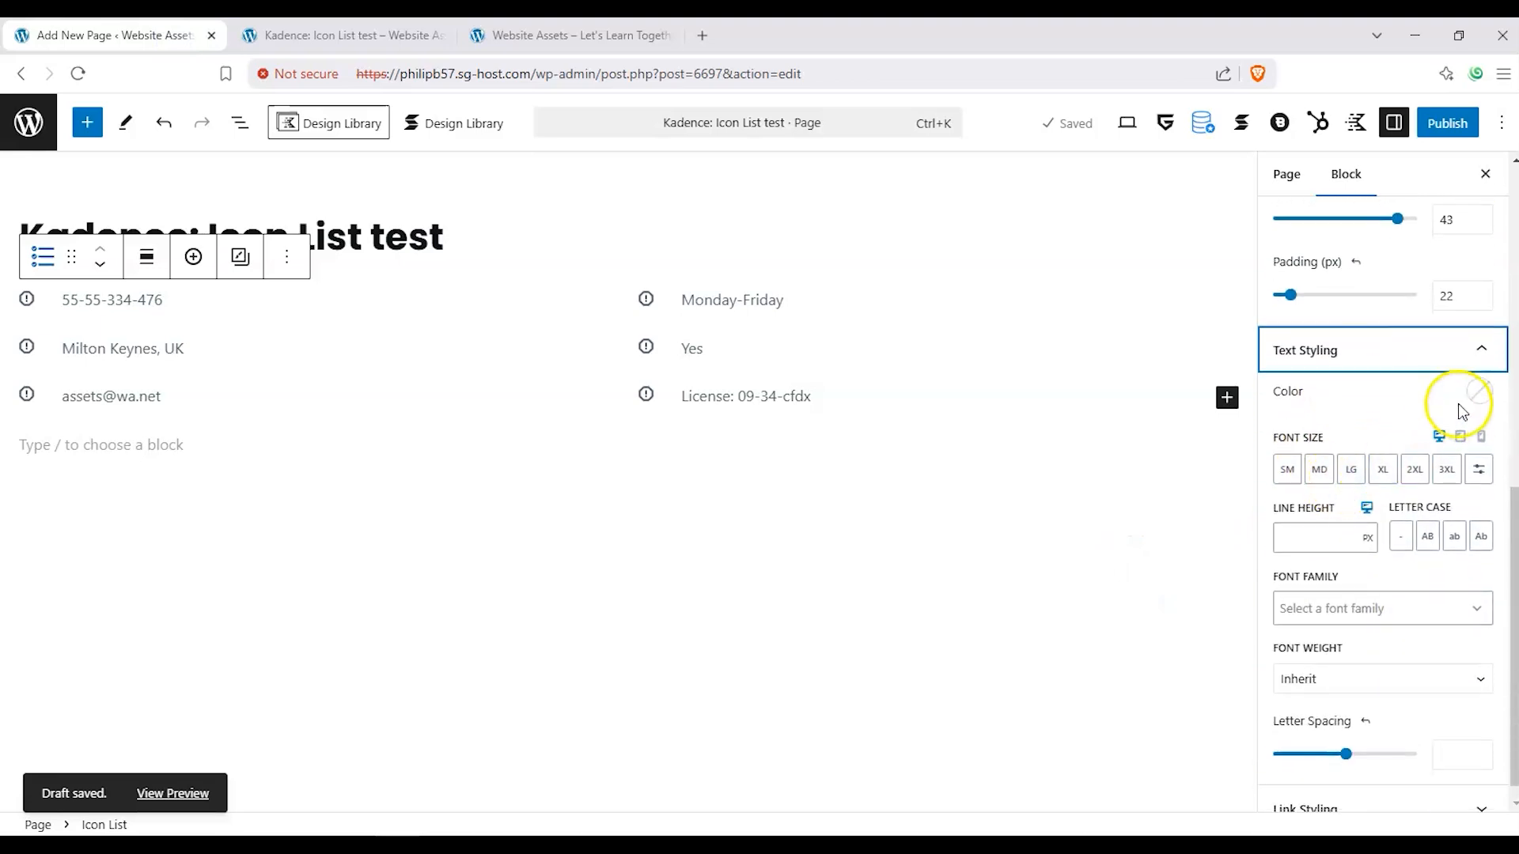
click(1478, 399)
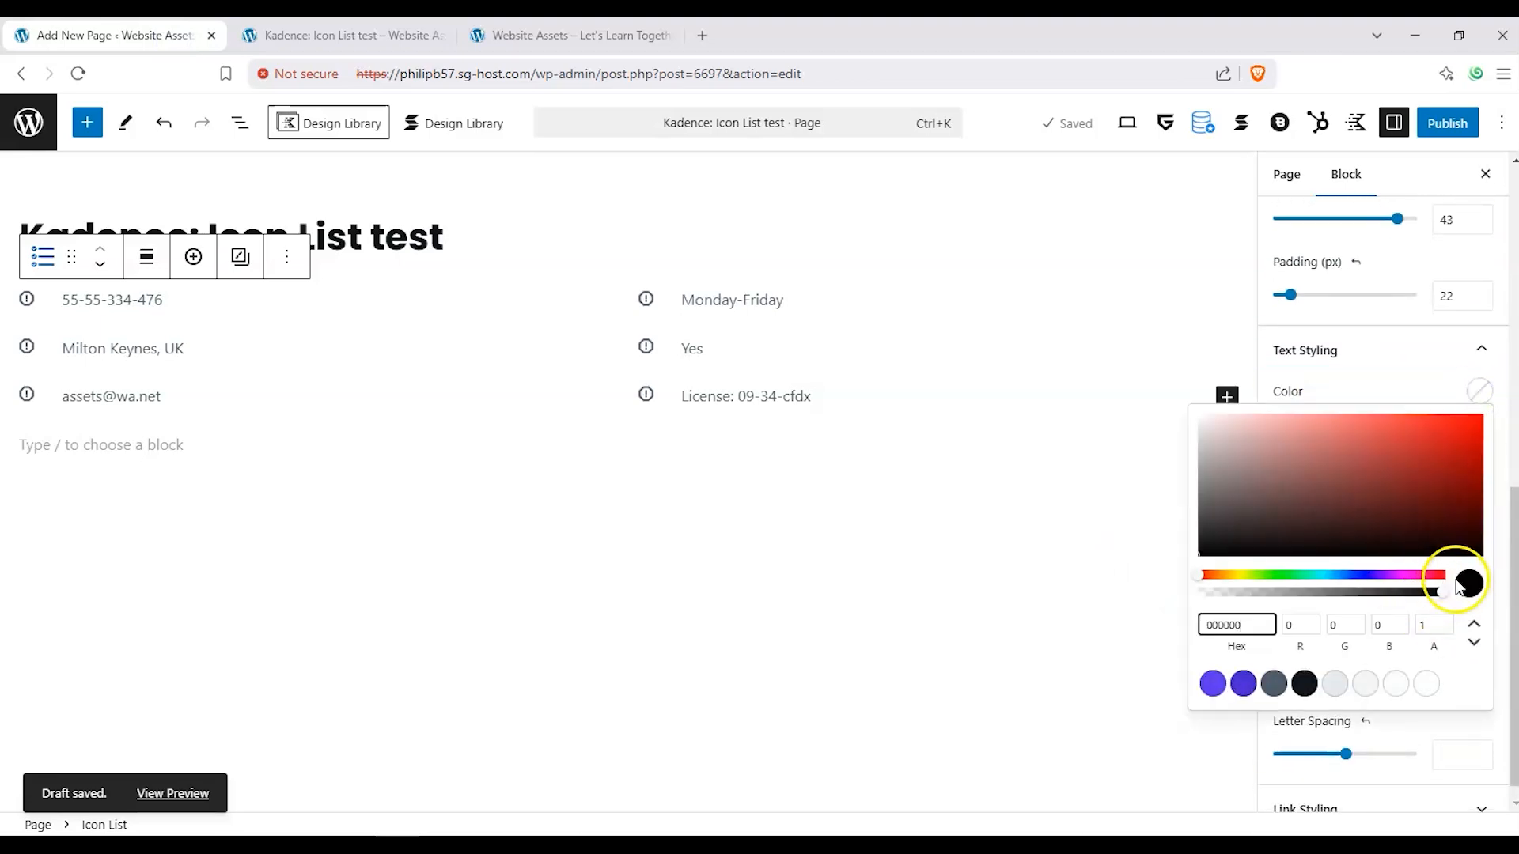
click(1253, 574)
drag(1447, 497, 1474, 519)
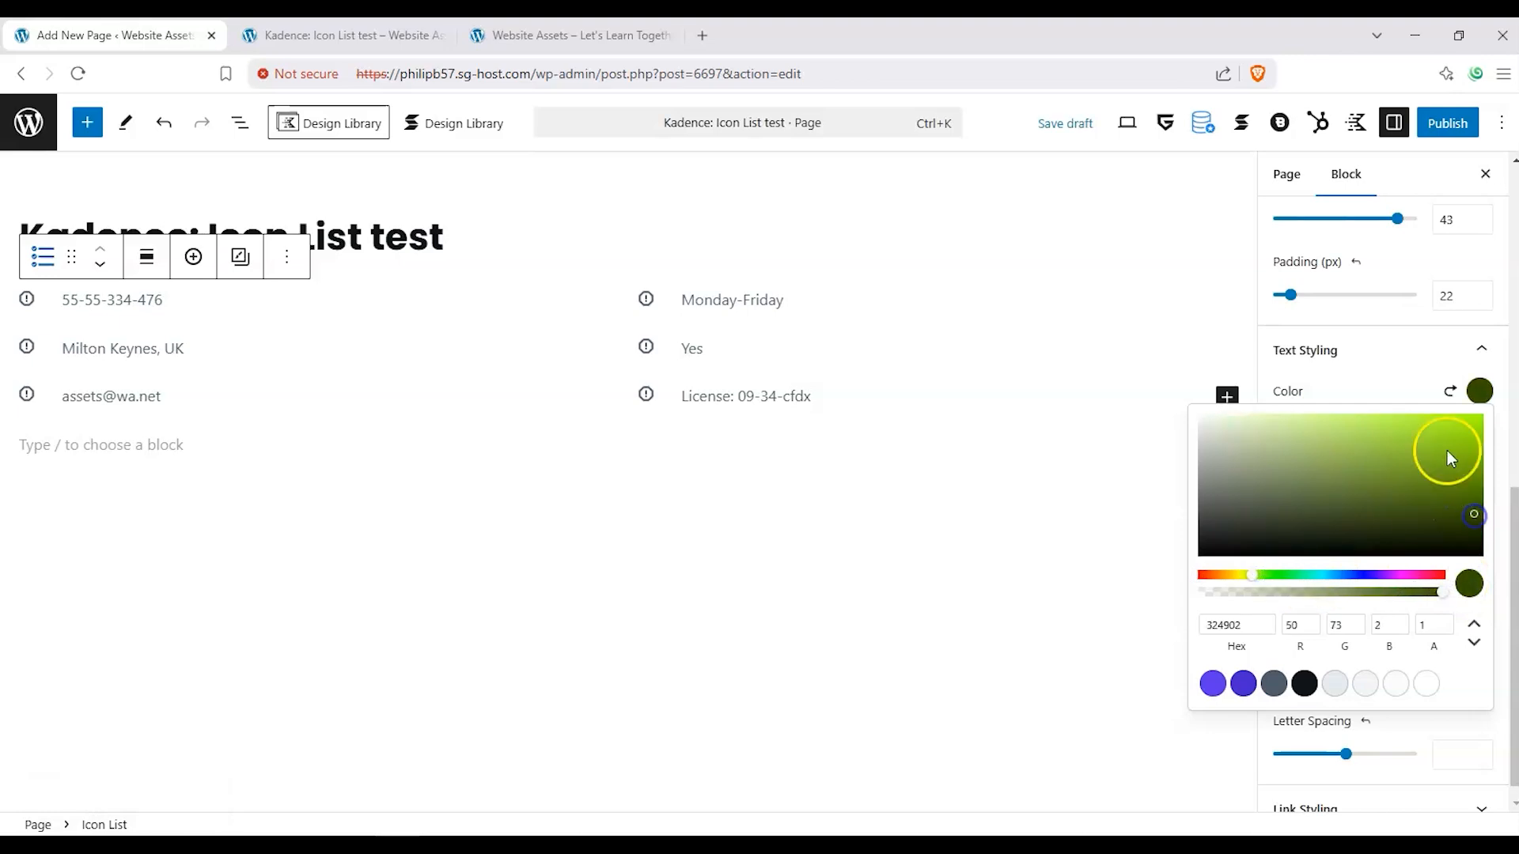
click(1122, 561)
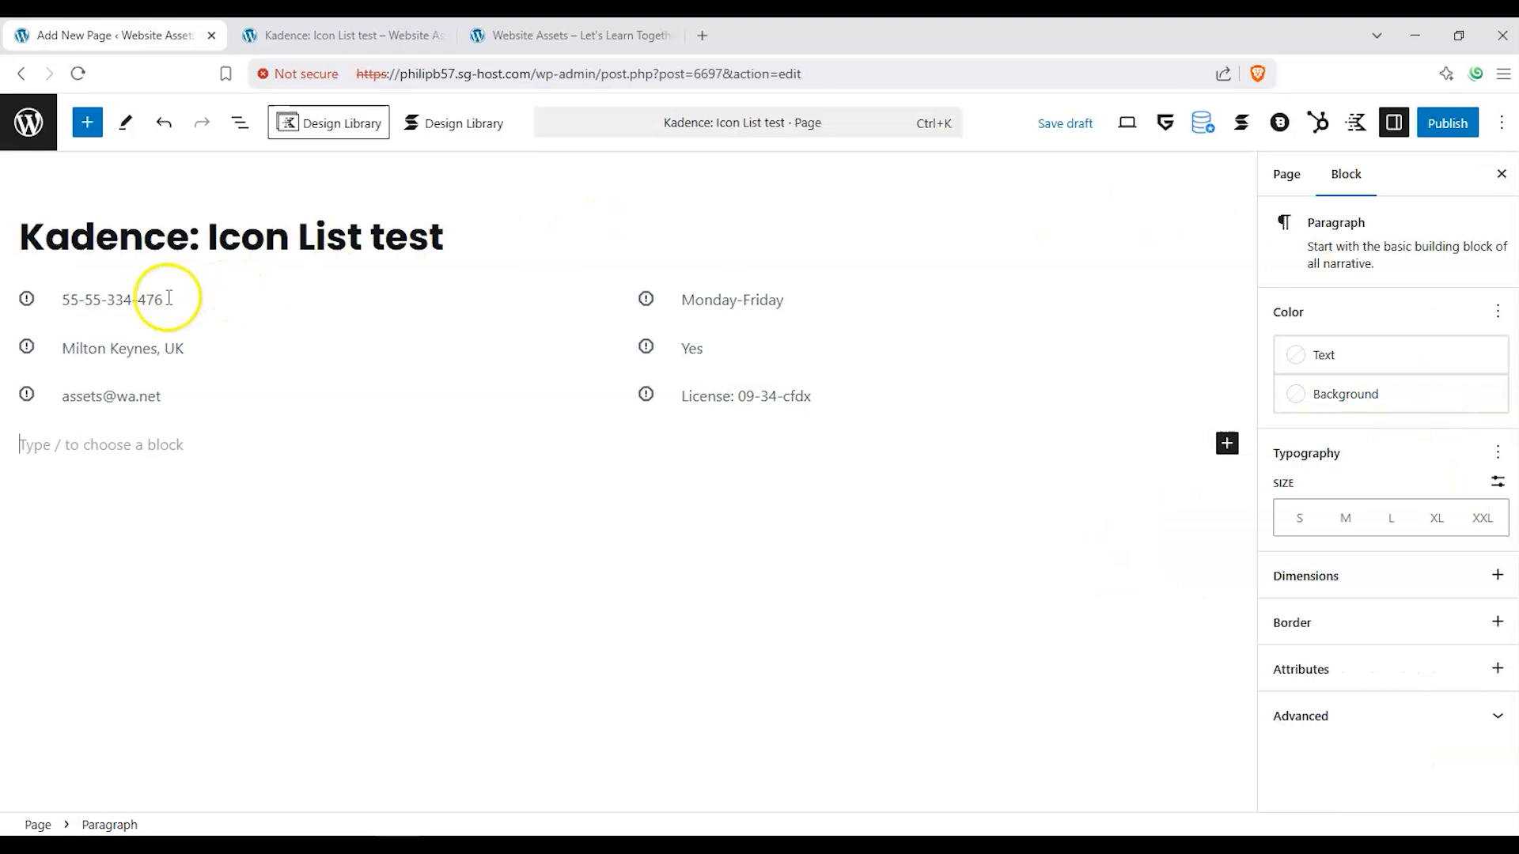
Reselect the whole Icon List block and set its text font size to 2XL.
click(107, 300)
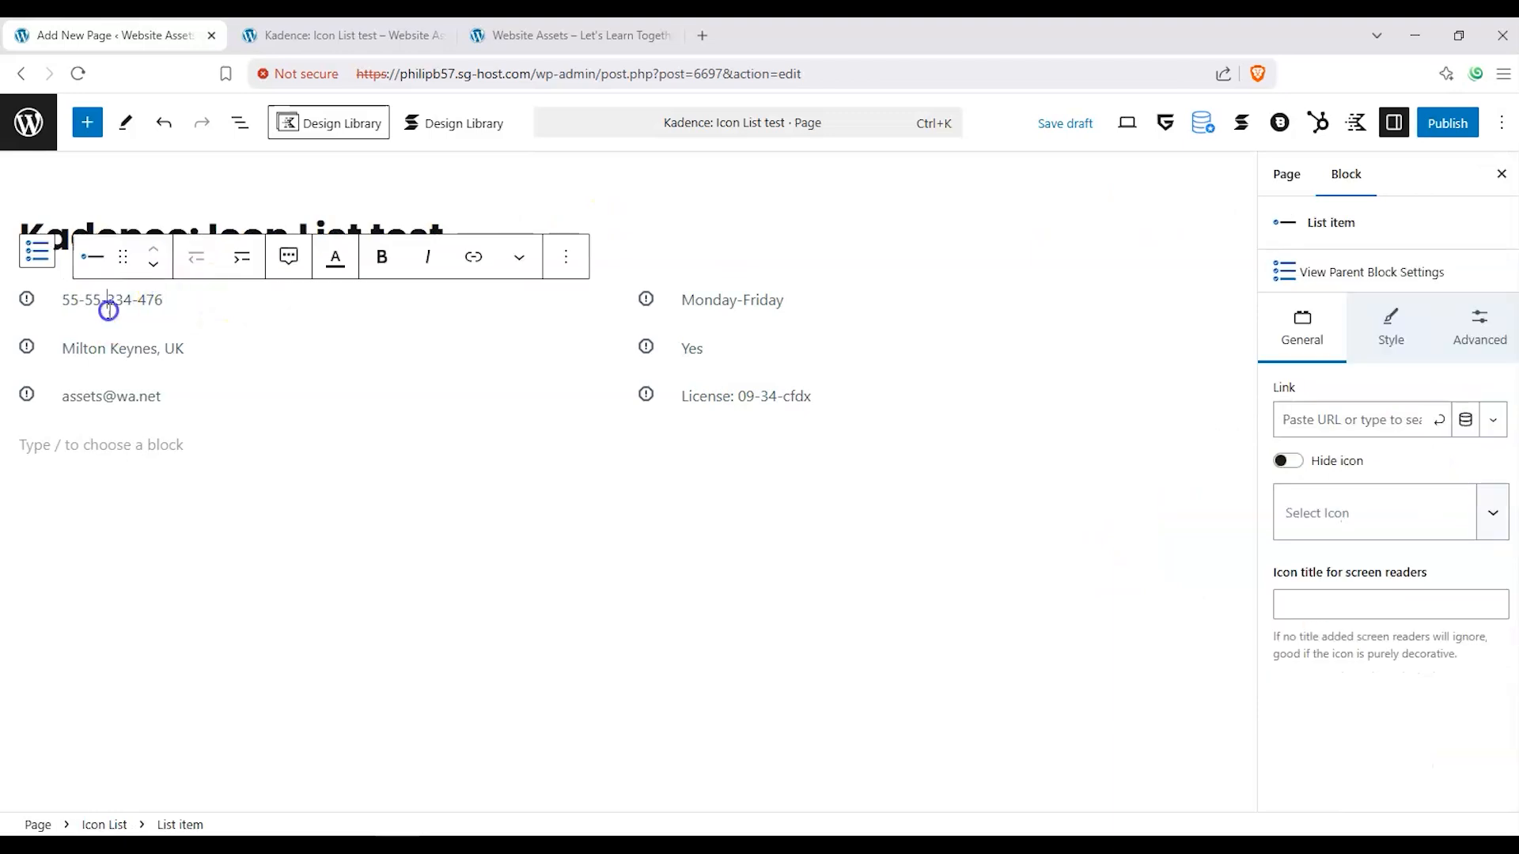
click(40, 257)
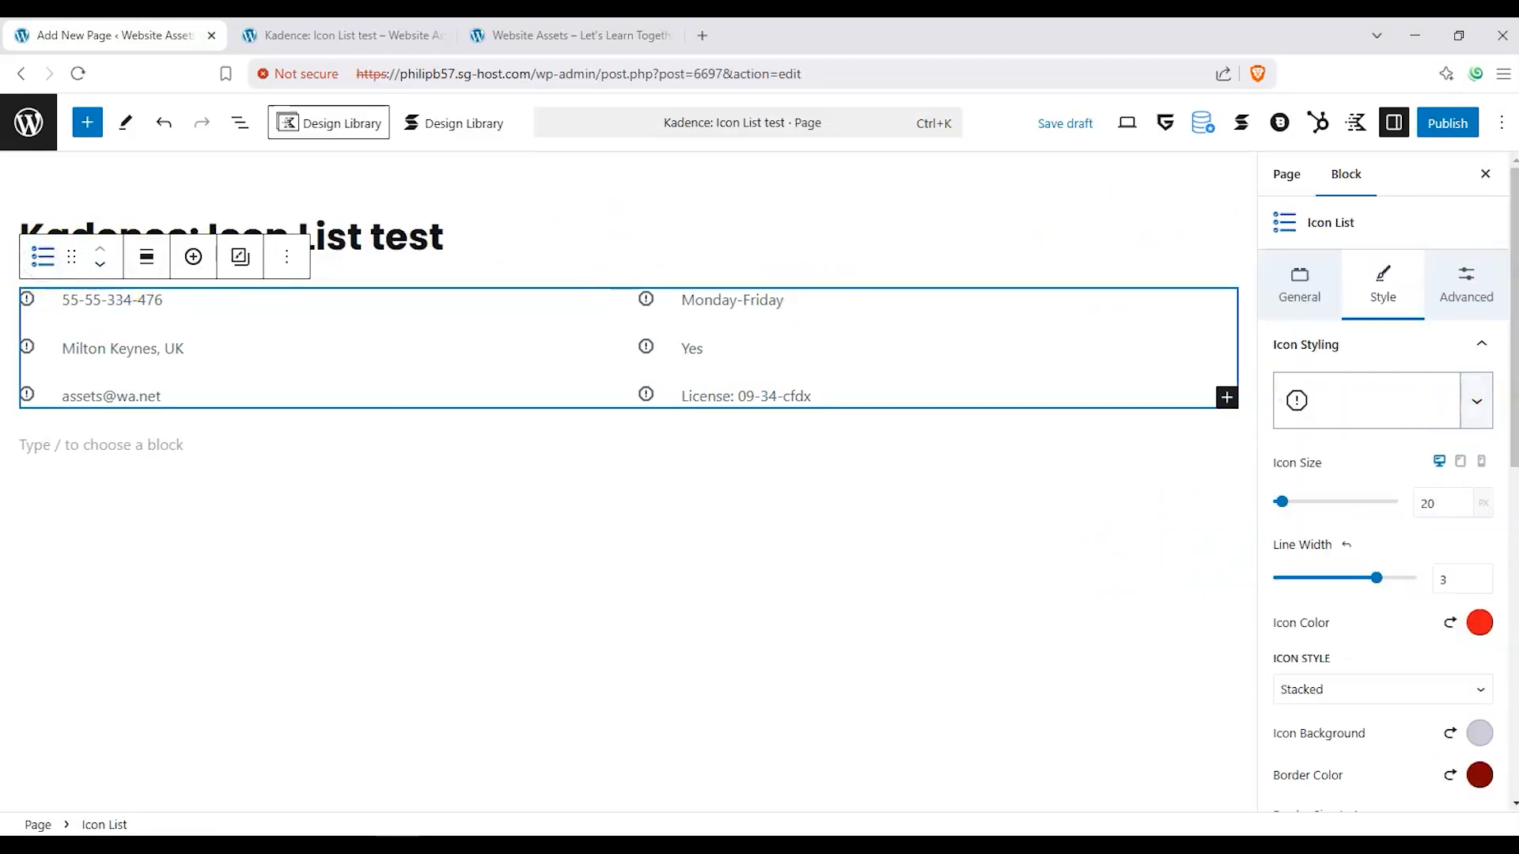
scroll(1513, 572, down, 7)
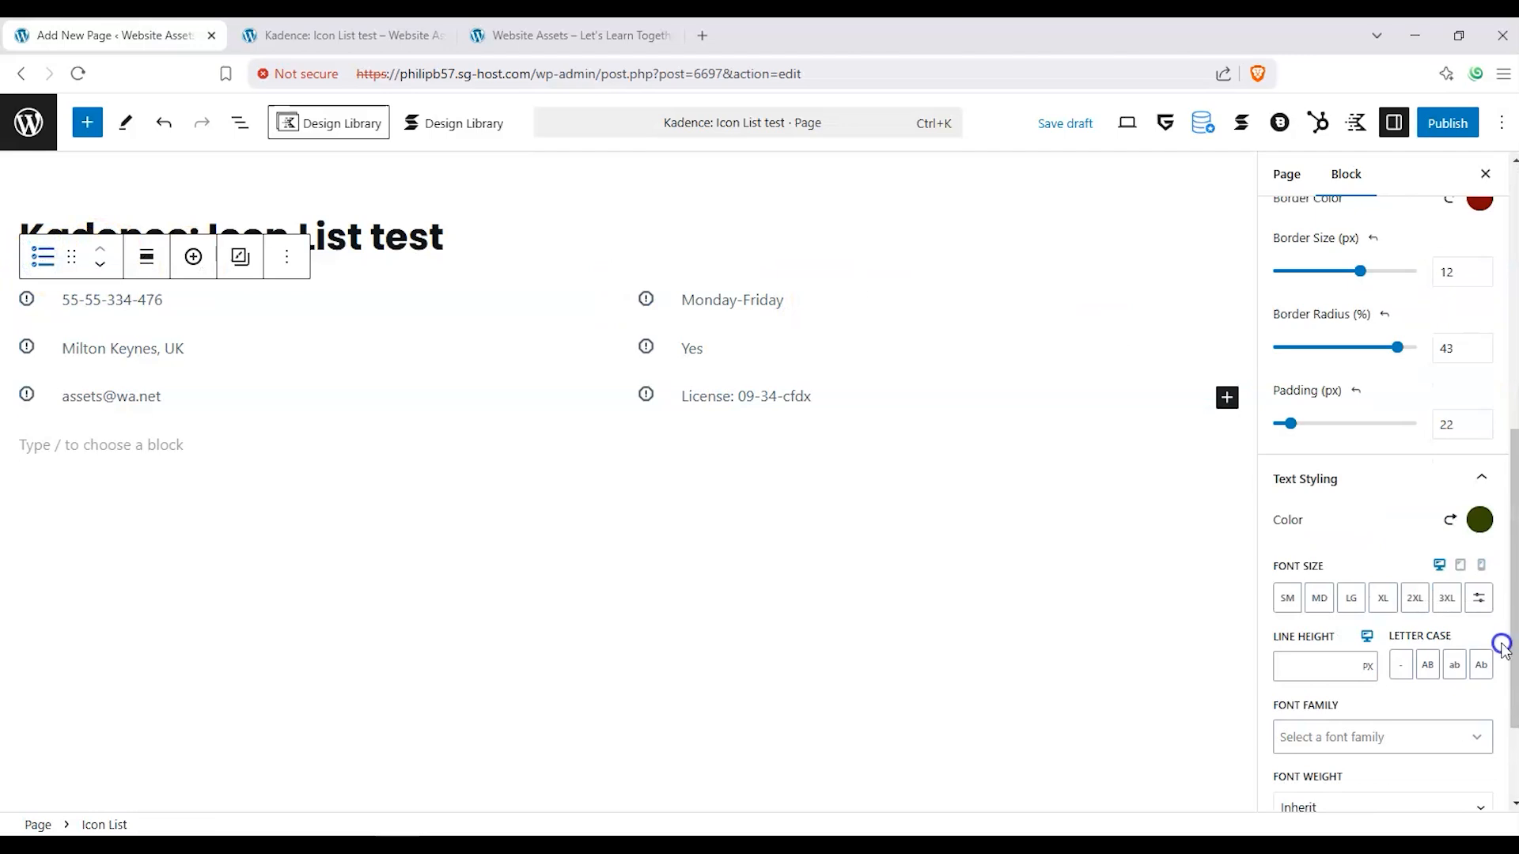
click(1351, 600)
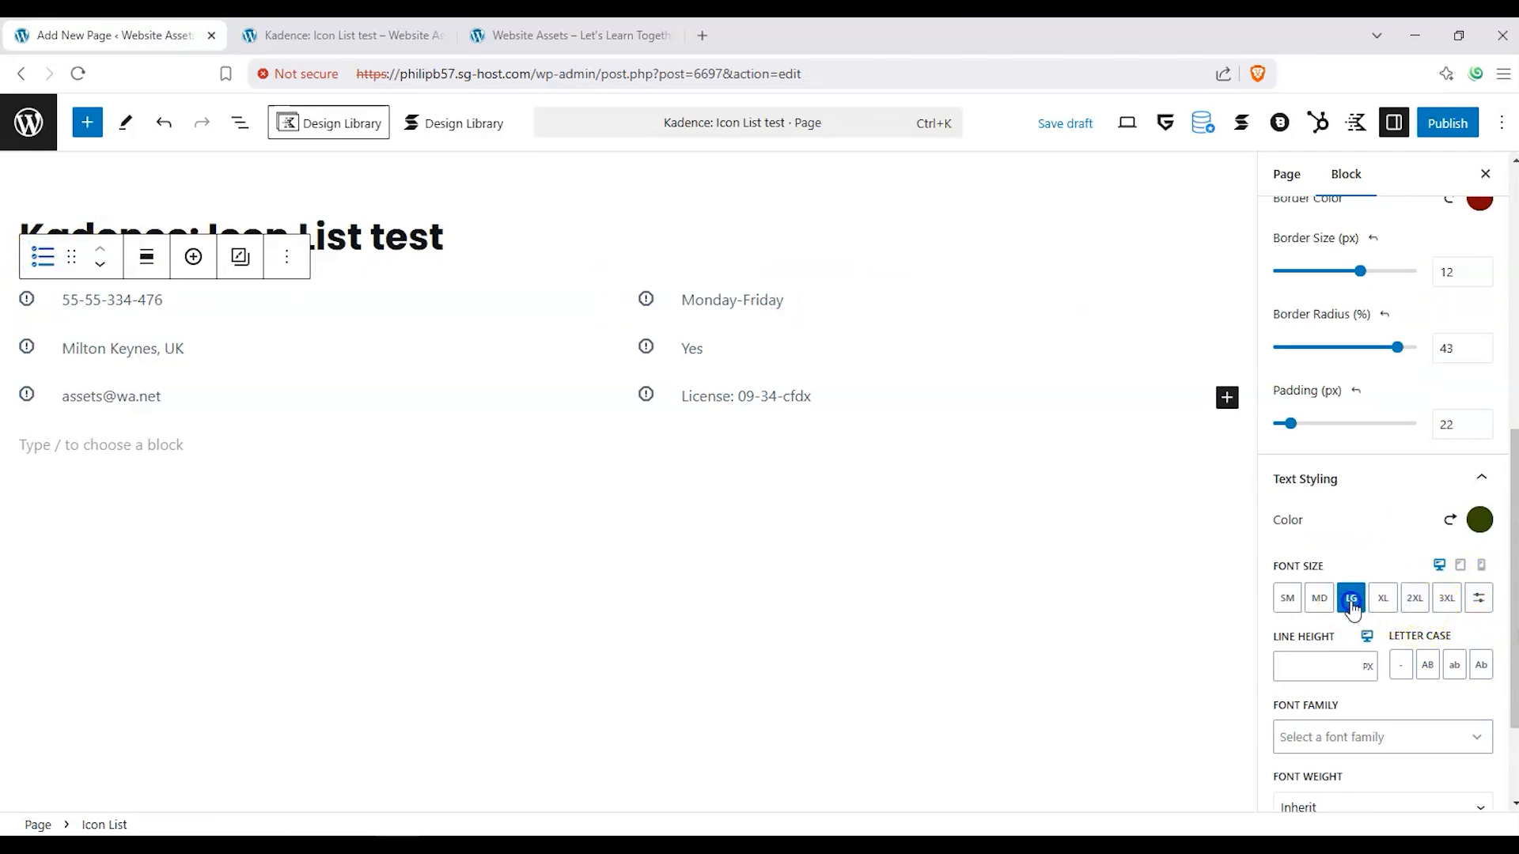
click(1418, 605)
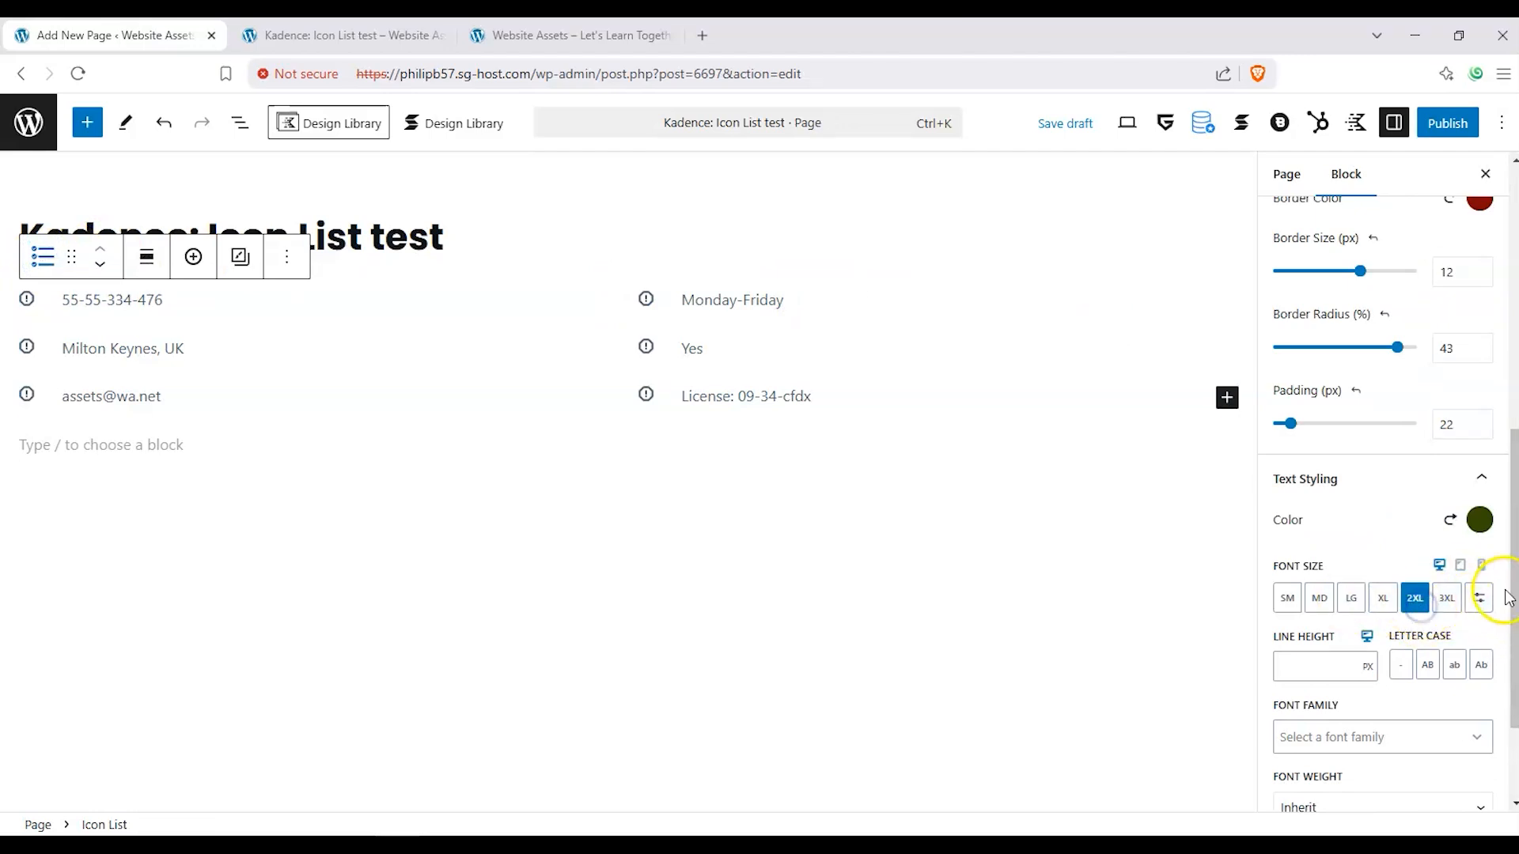
Set the list text's font family to Noto Serif Oriya.
scroll(1504, 598, down, 2)
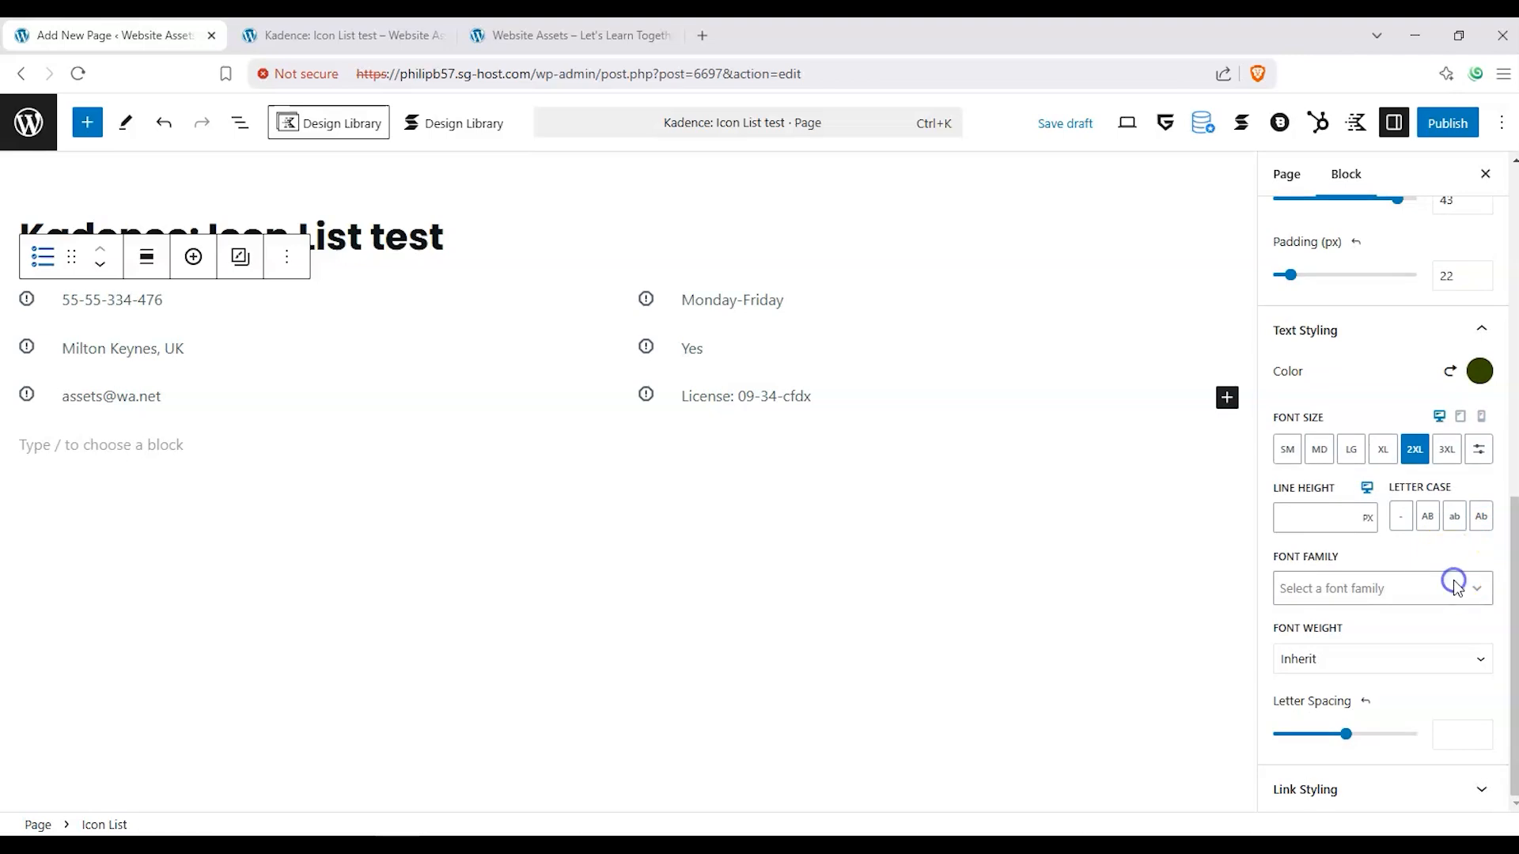
click(1457, 587)
drag(1476, 638, 1482, 712)
click(1379, 710)
scroll(1444, 644, down, 1)
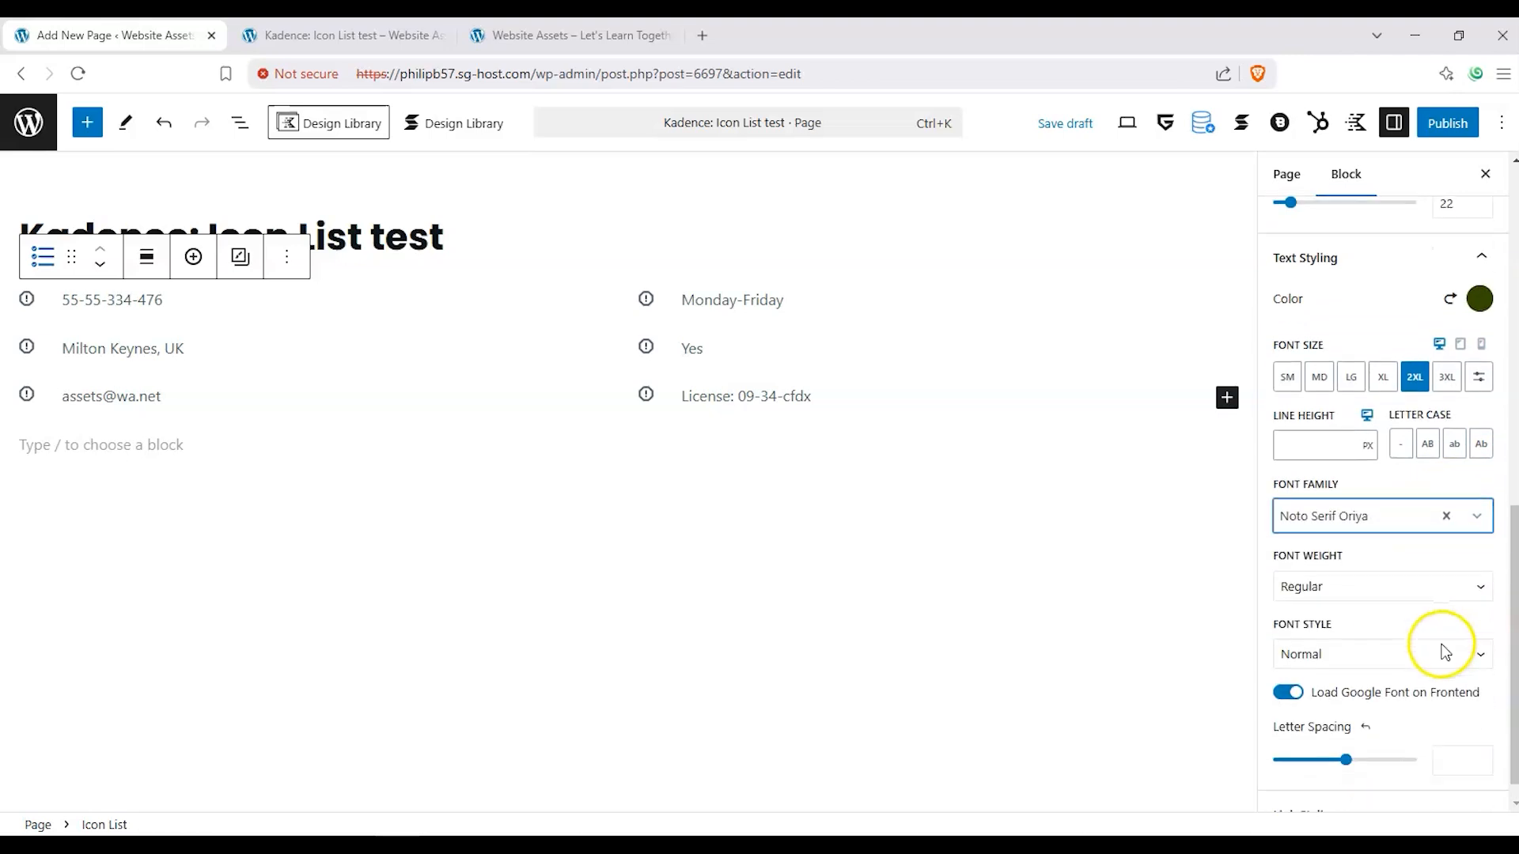
Keep the list text's font weight at Regular and reset its letter spacing to 0.
click(1422, 564)
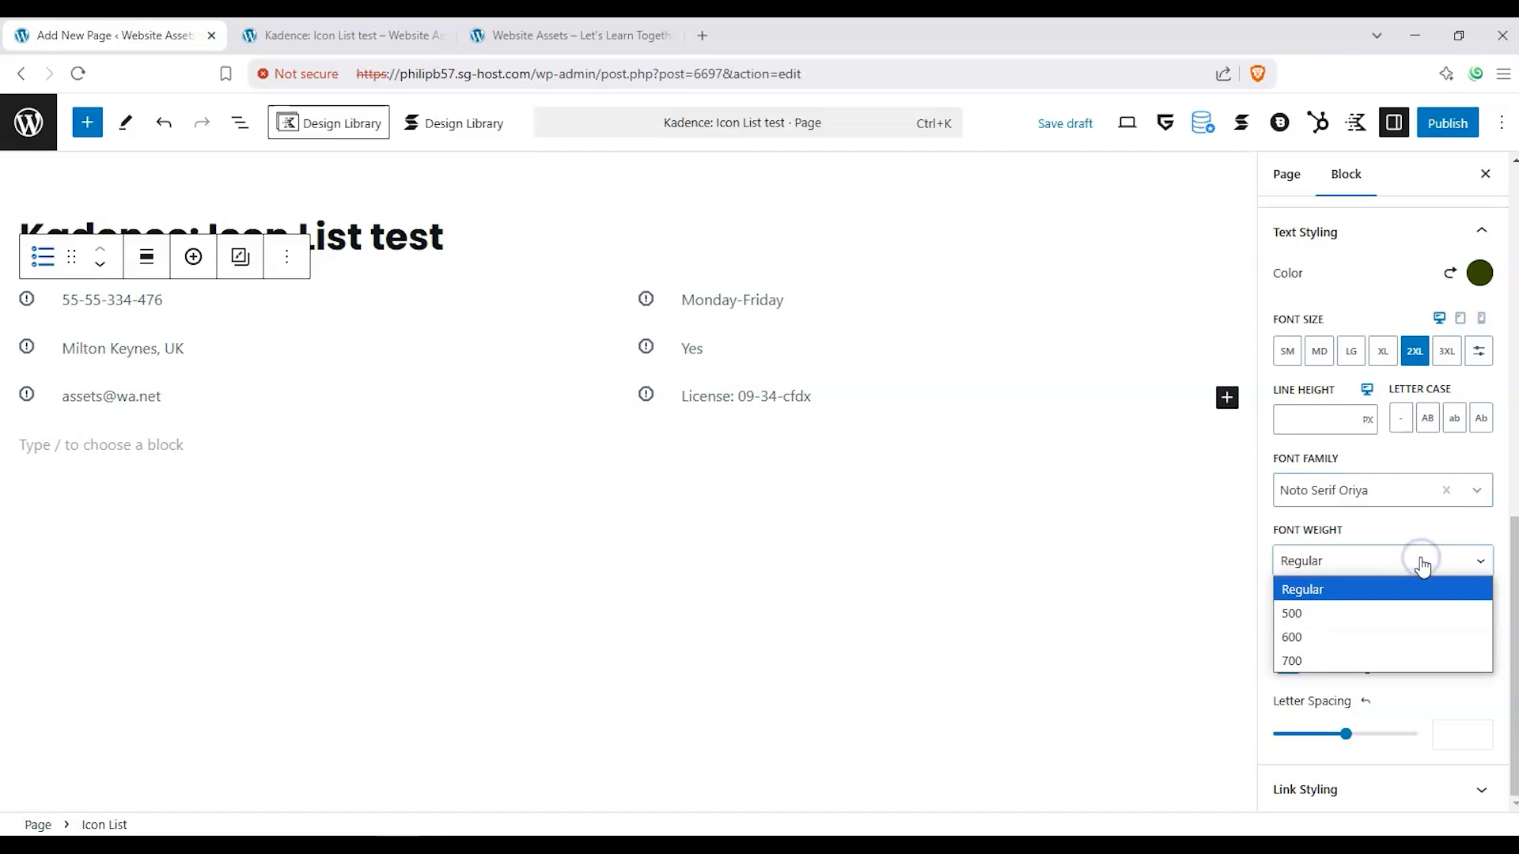
click(1420, 560)
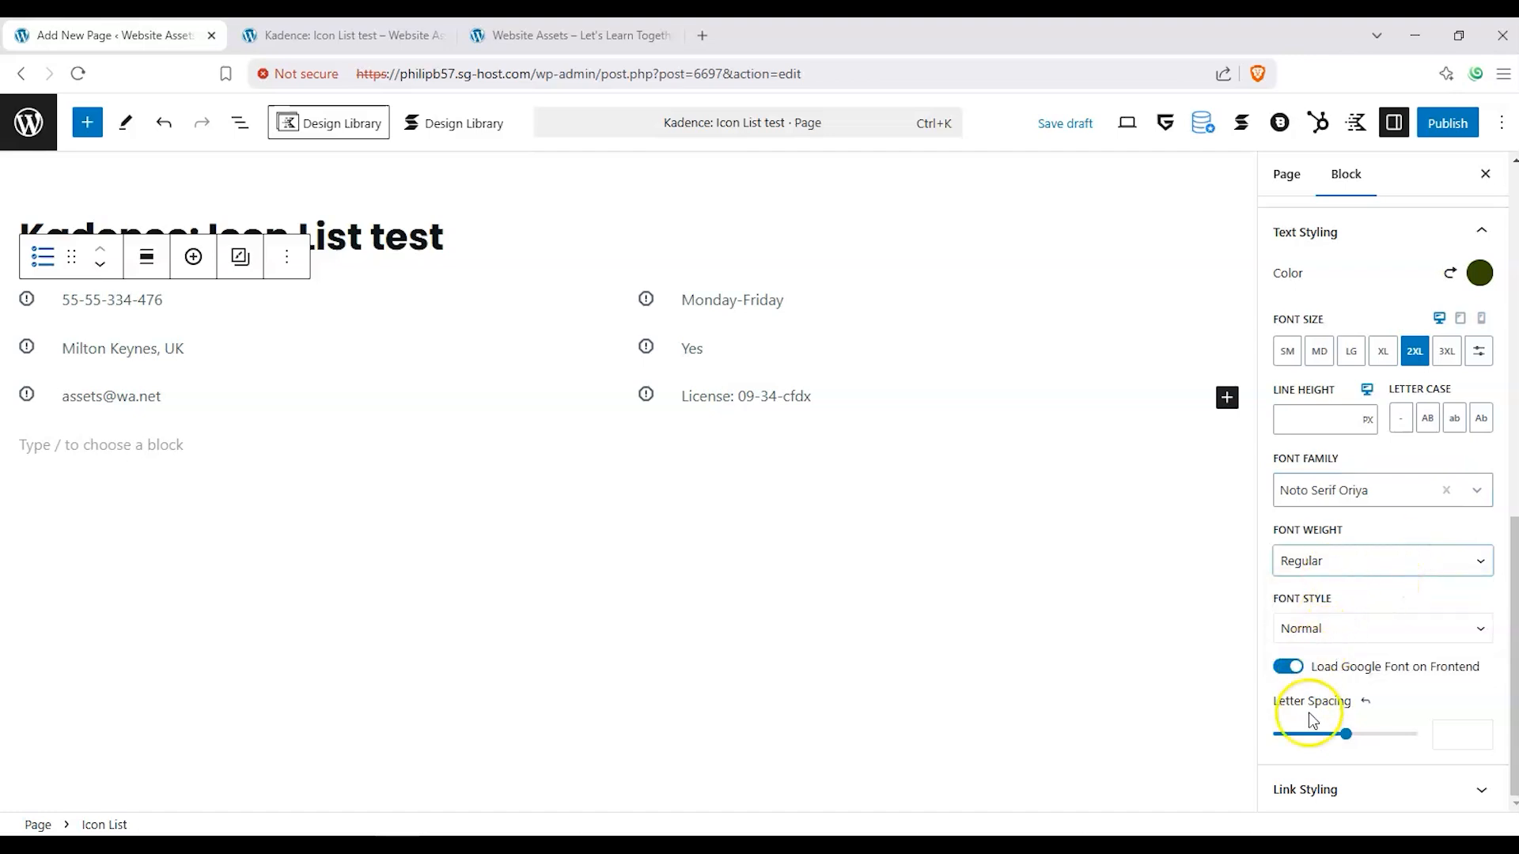
click(1352, 741)
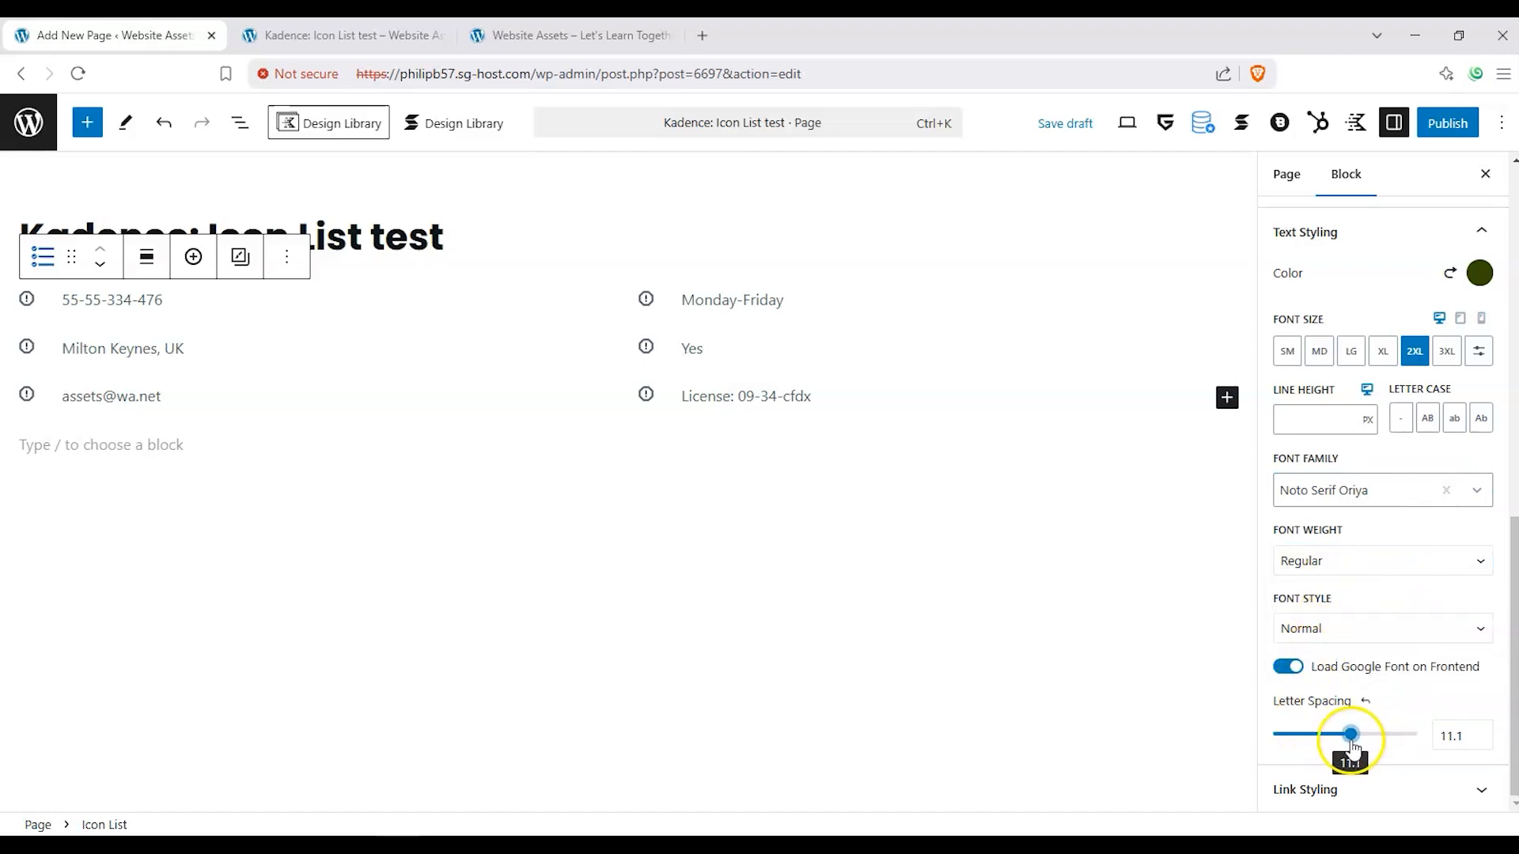
click(1364, 700)
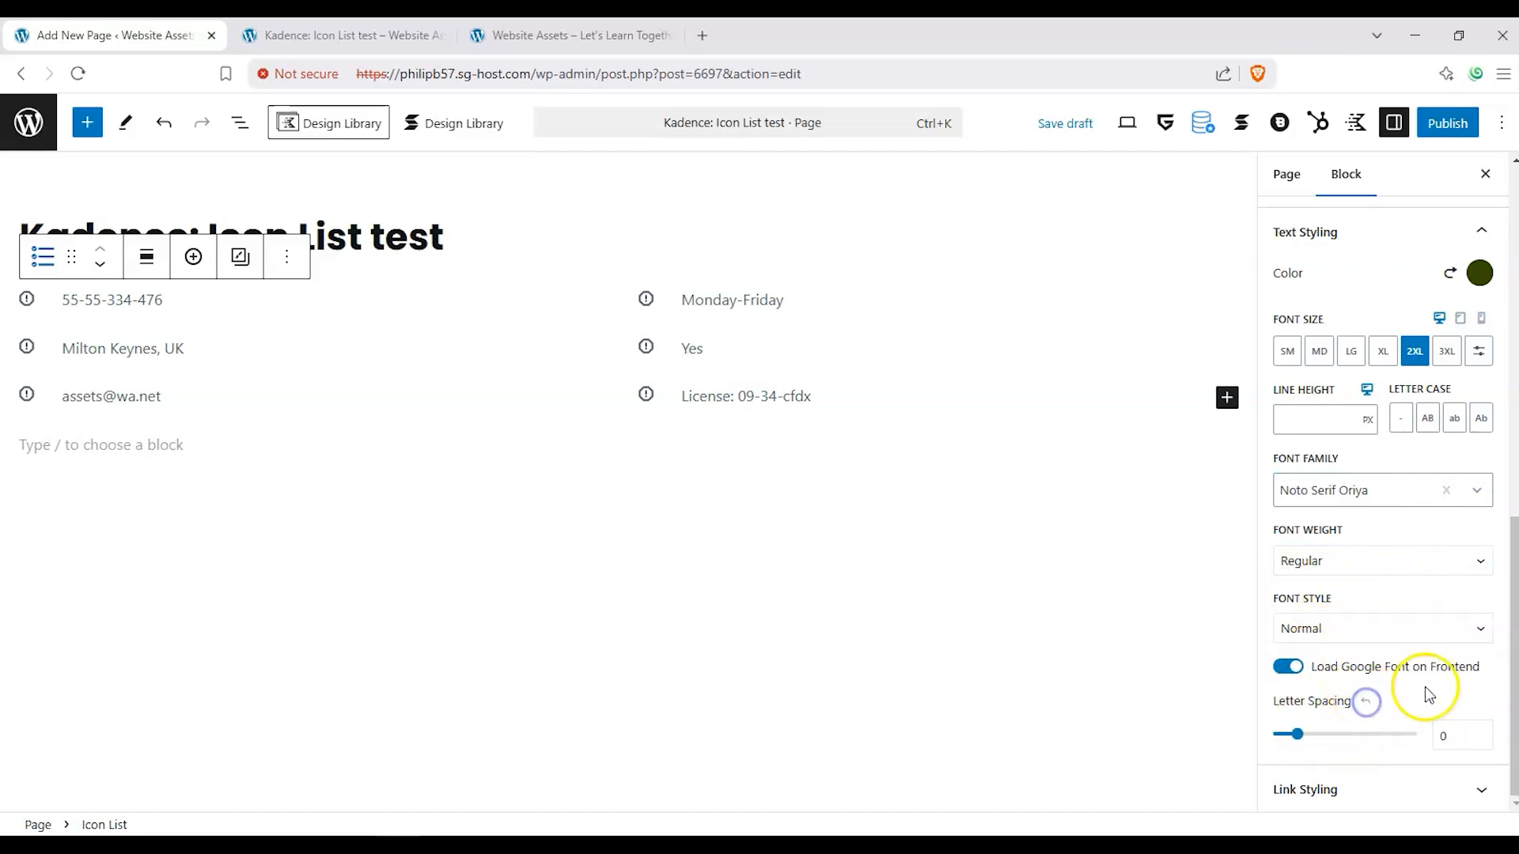
Examine the Icon List's link styling, padding and margin, block defaults and additional CSS class settings.
click(1454, 801)
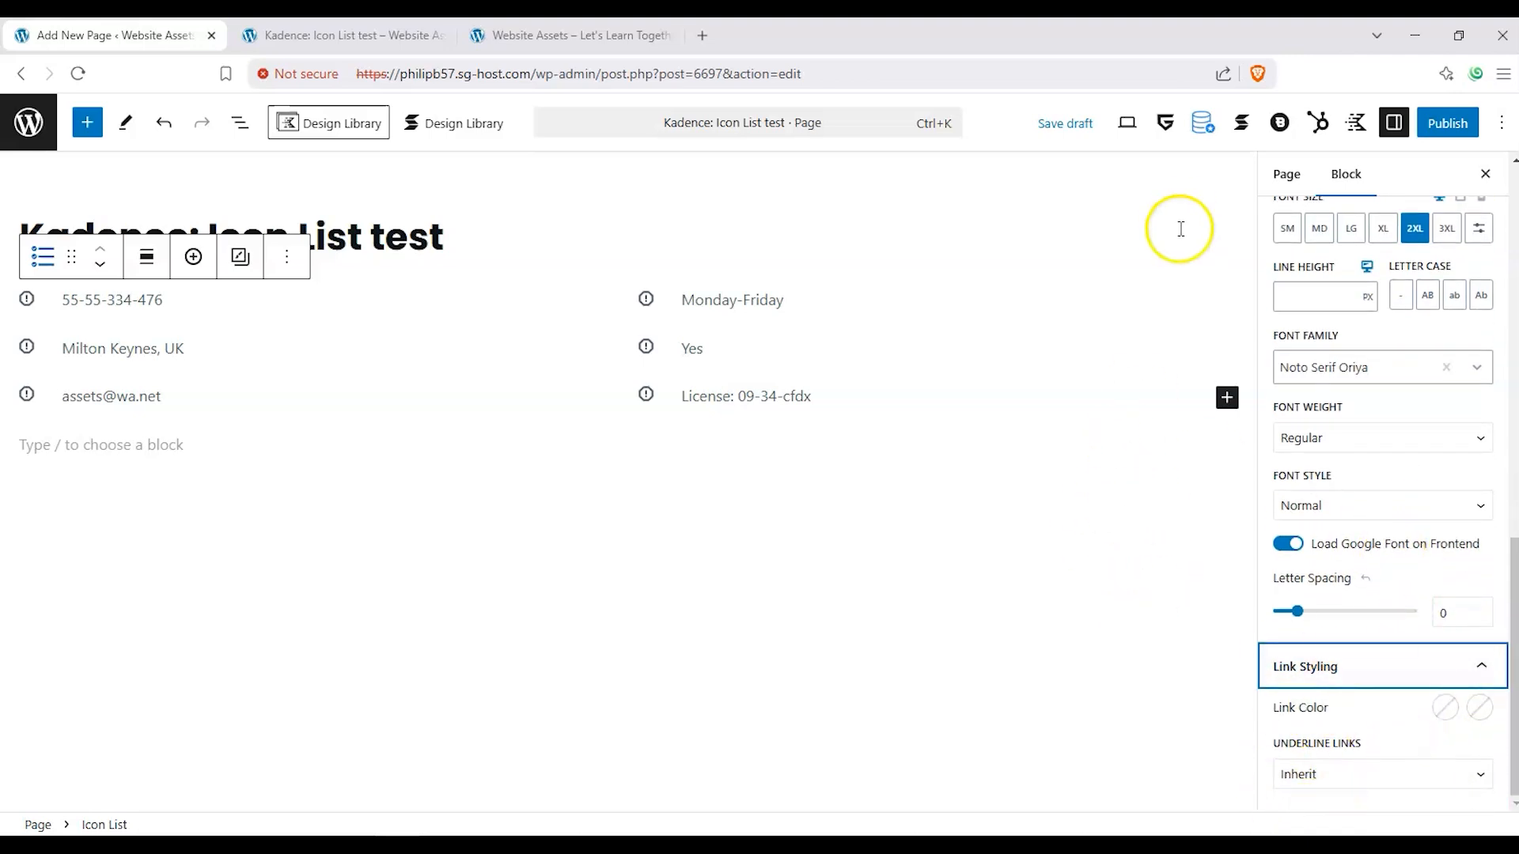
scroll(1336, 254, up, 12)
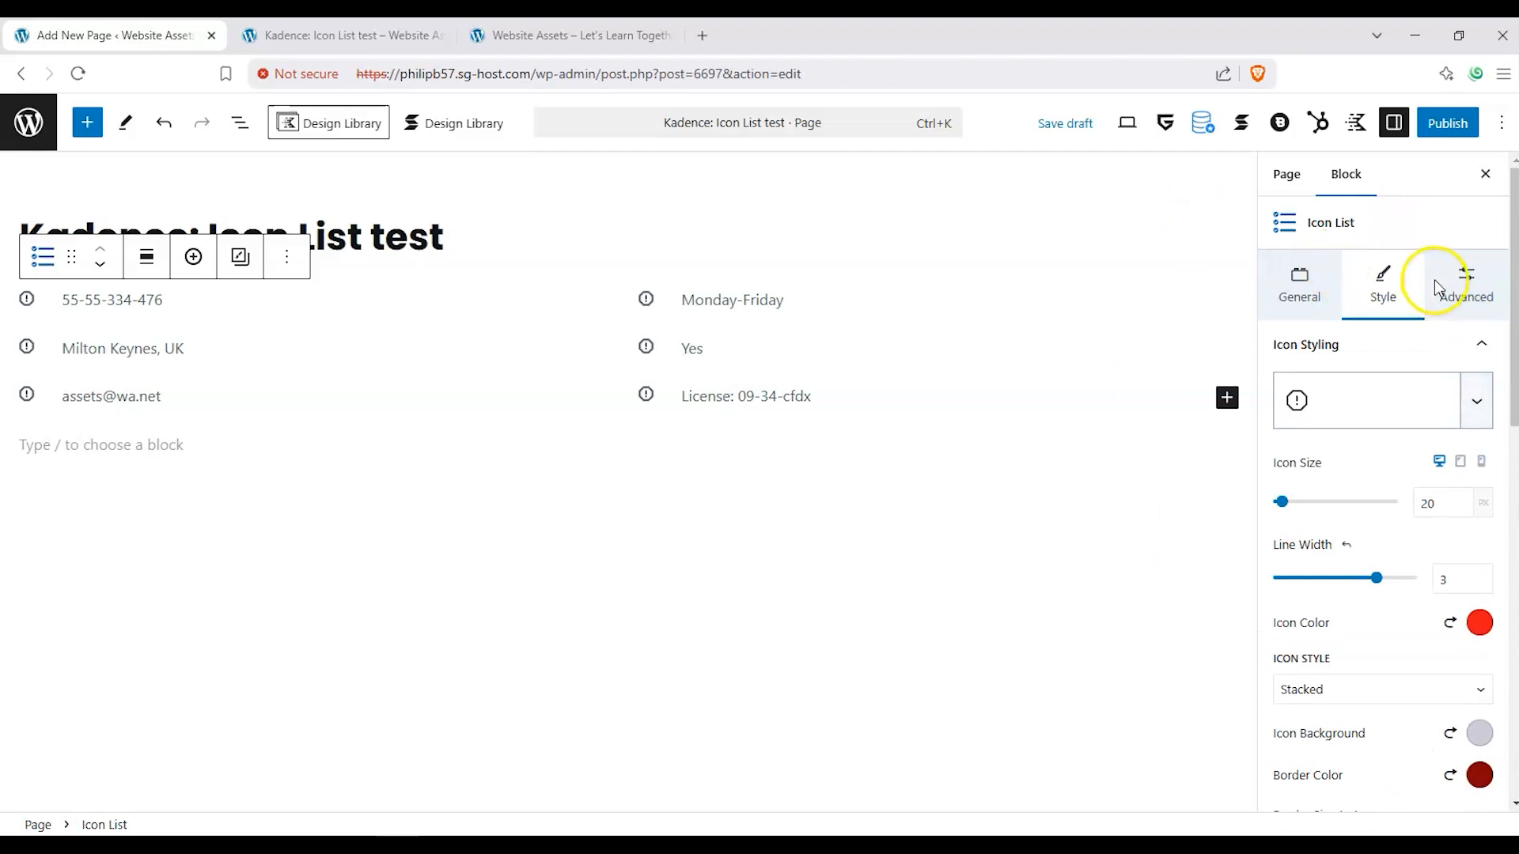
click(1454, 285)
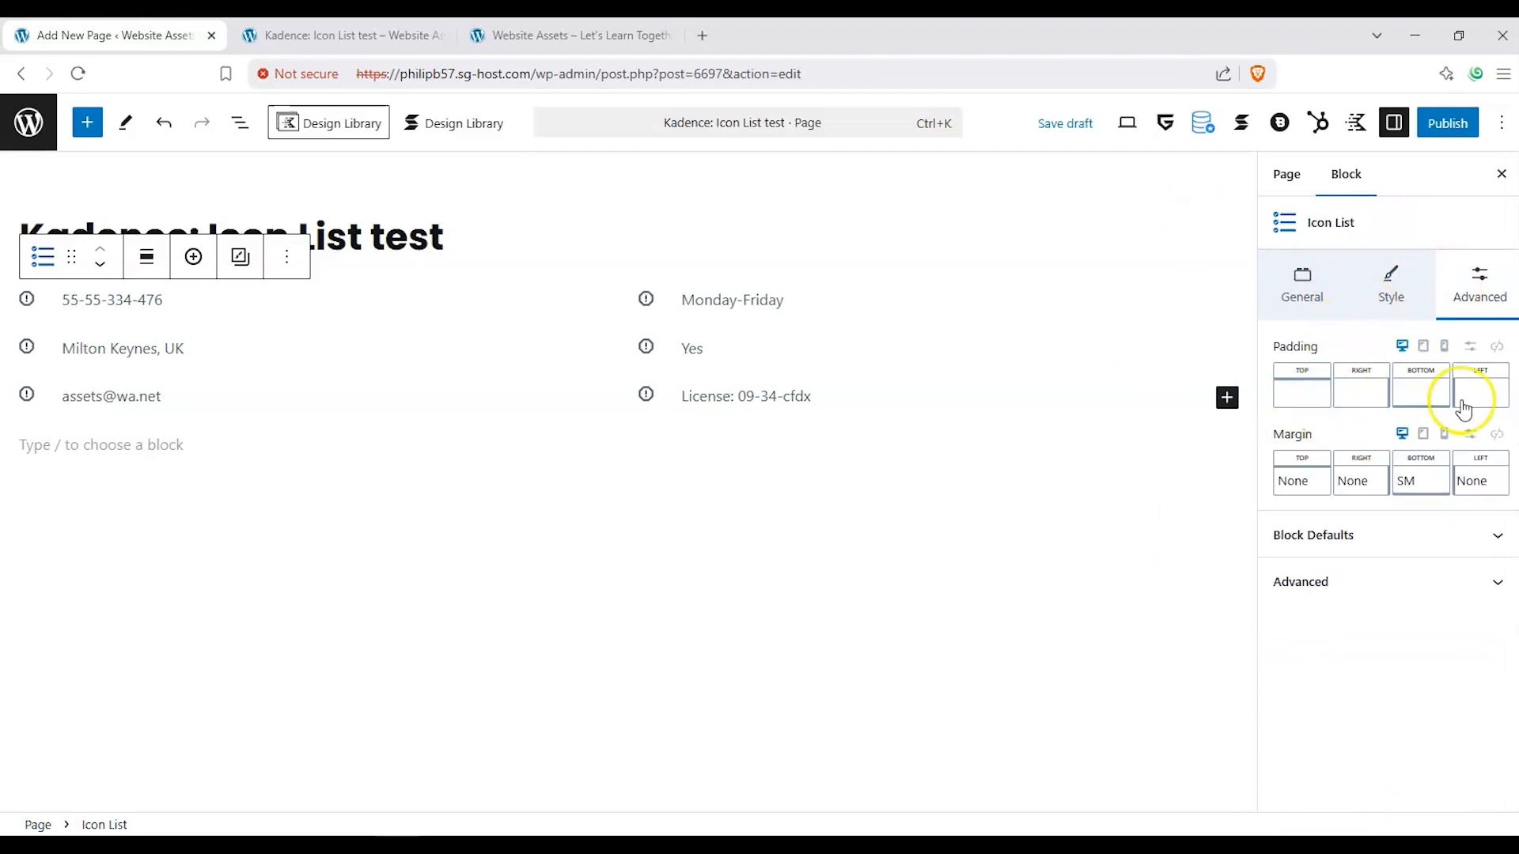
click(1492, 538)
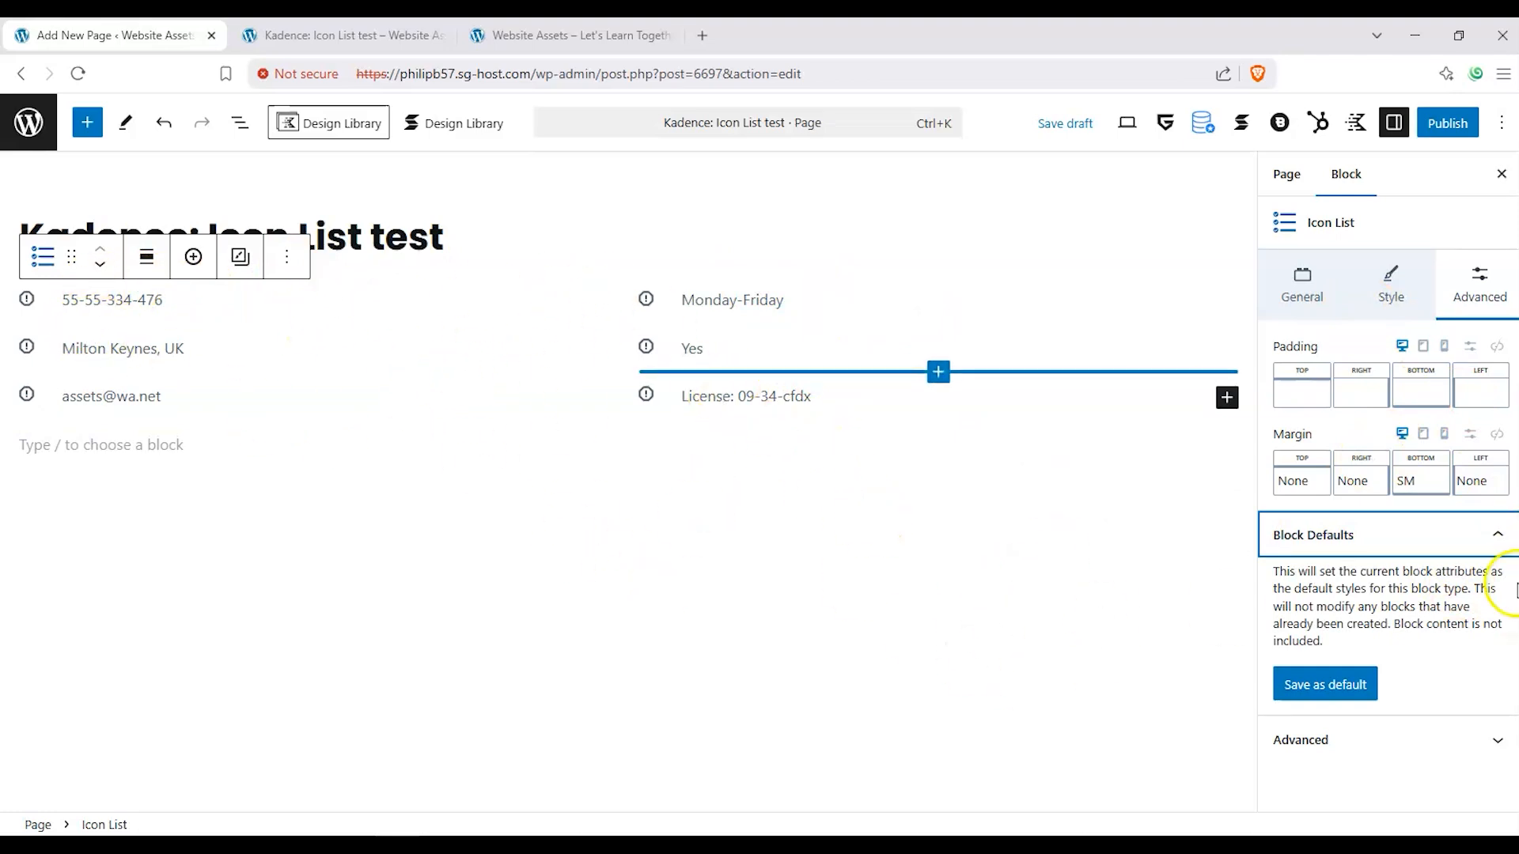
click(1485, 541)
click(1456, 586)
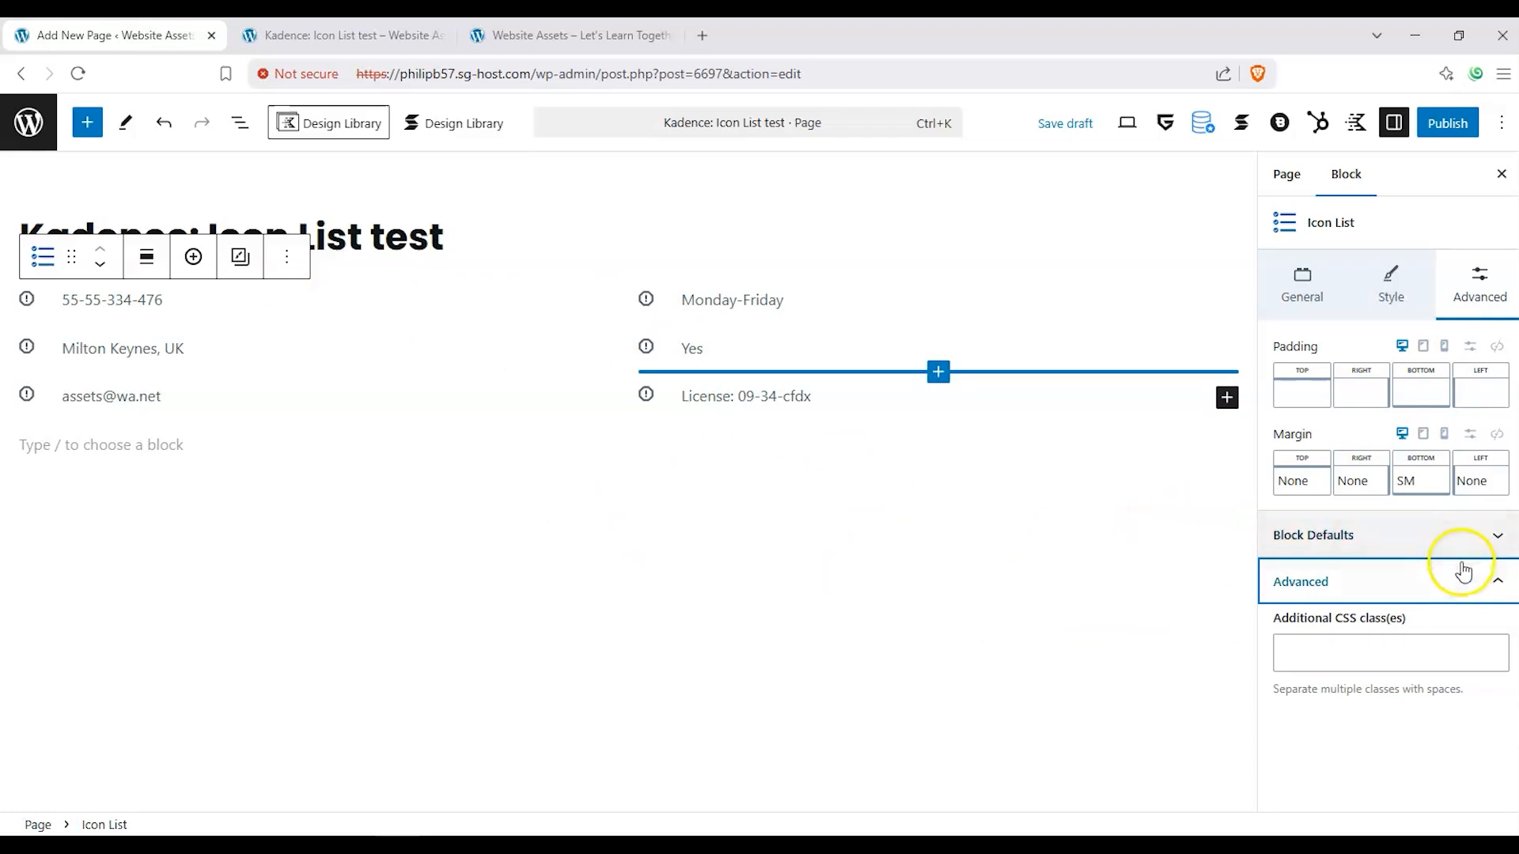
click(1453, 585)
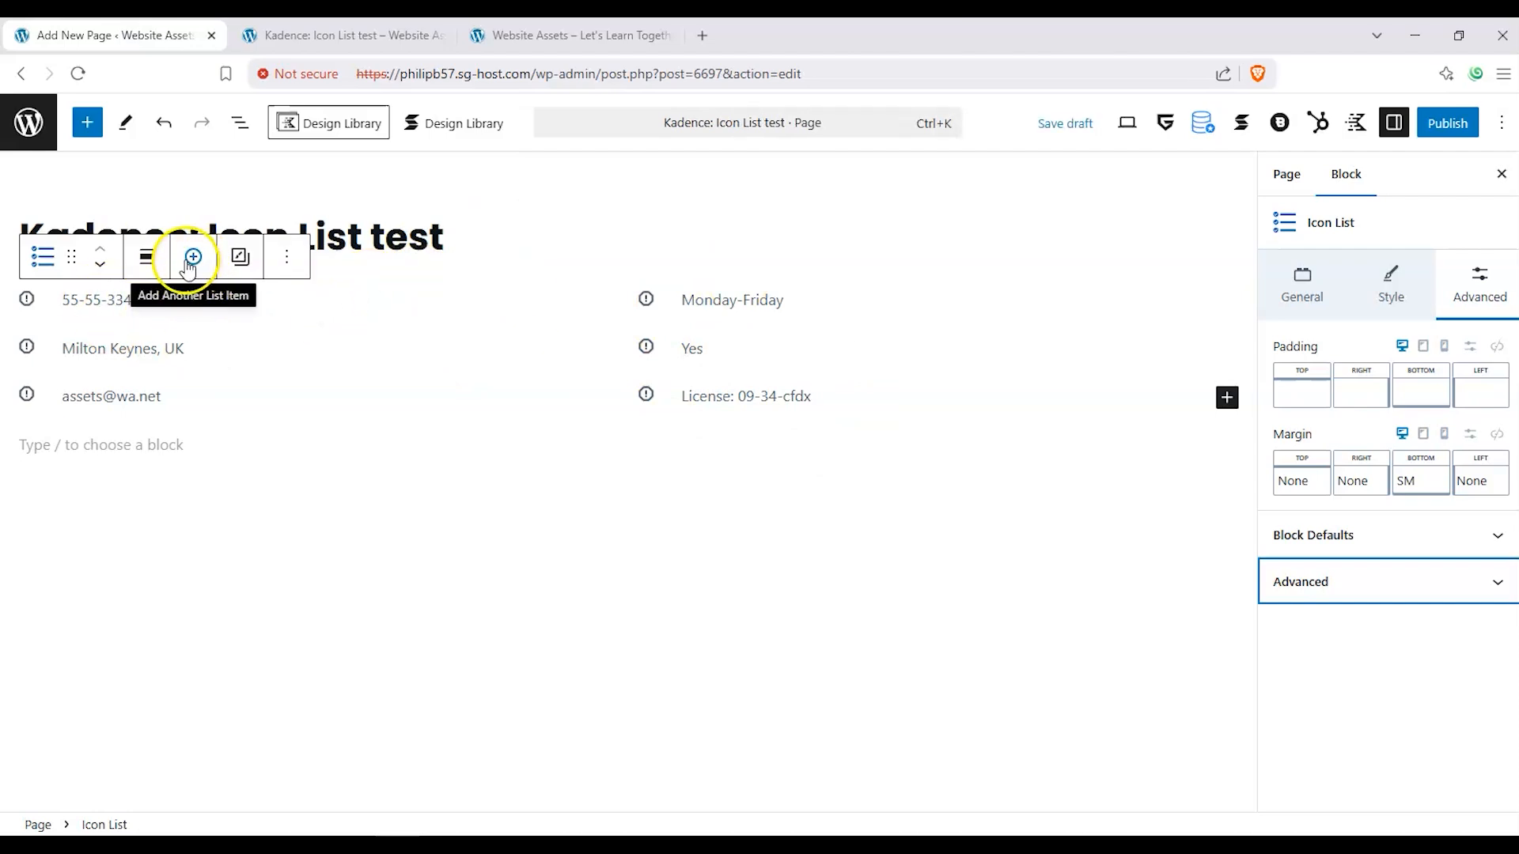
Move the first list item, the phone number, down two places and back up to the first position.
click(99, 265)
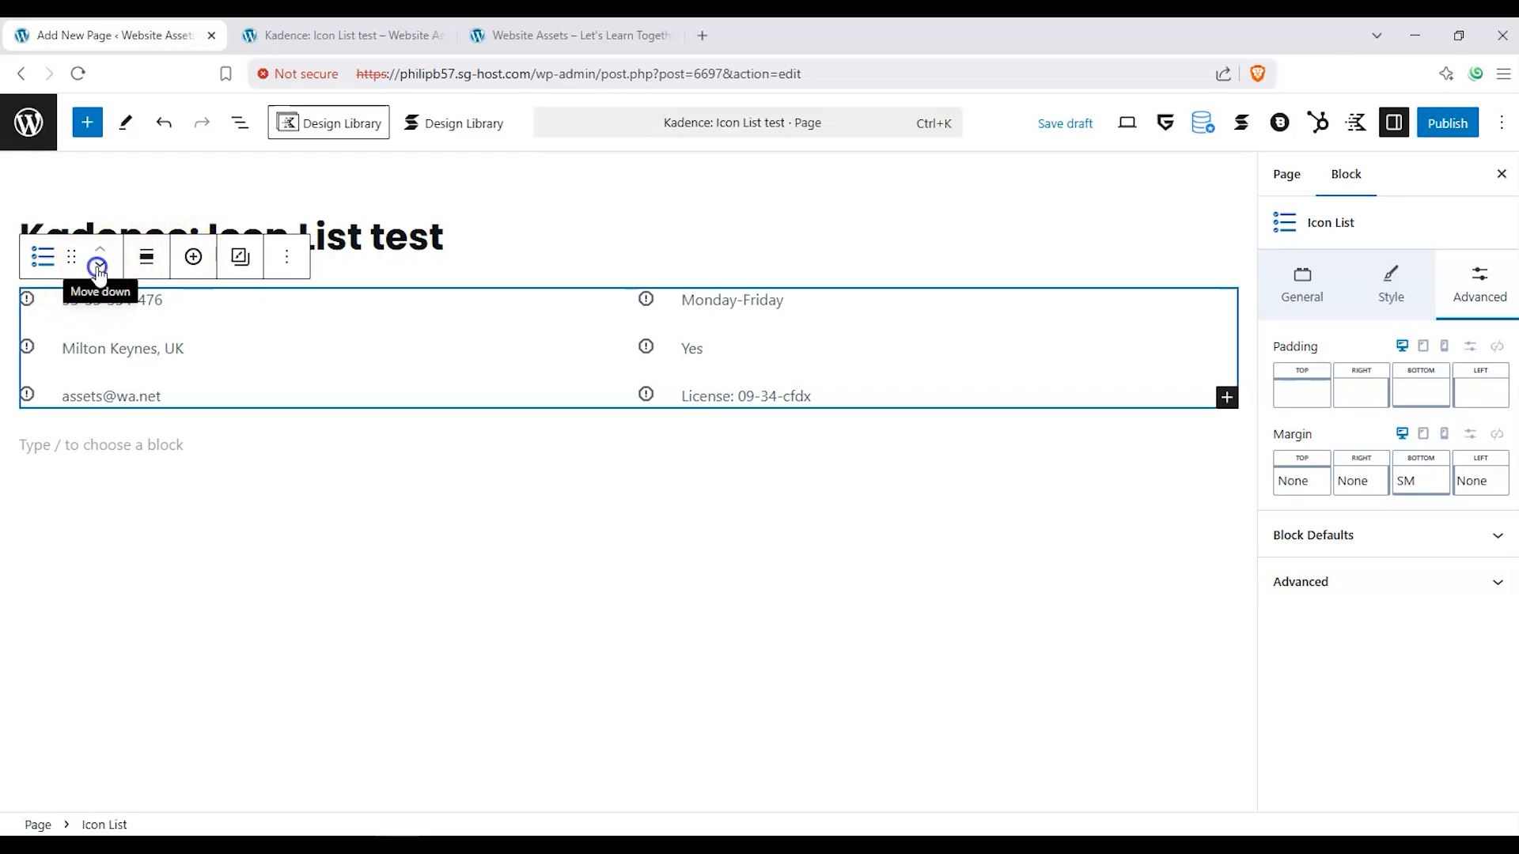
click(101, 292)
click(115, 303)
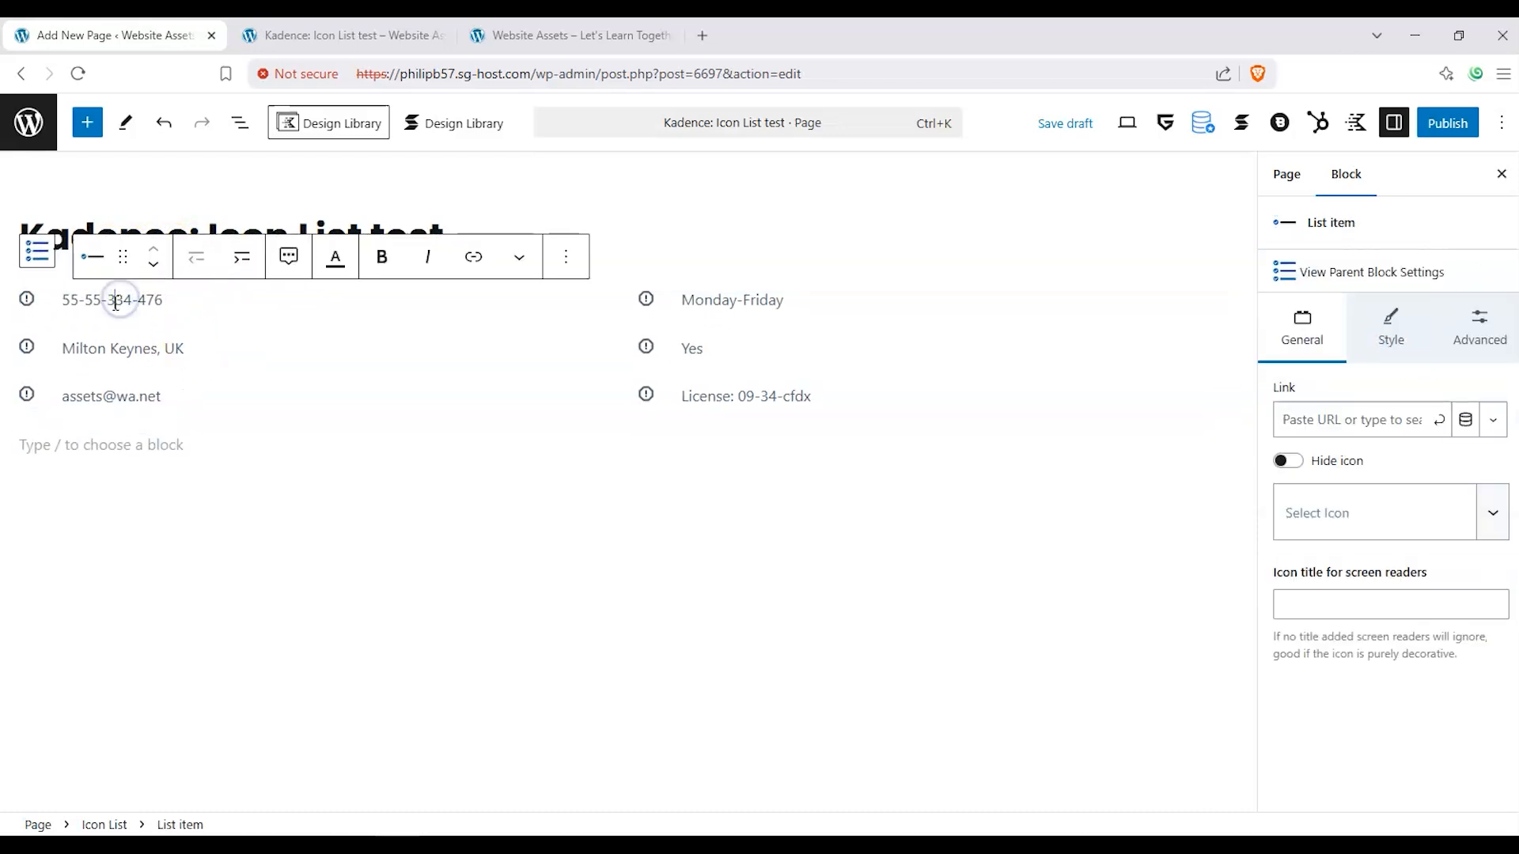
click(155, 264)
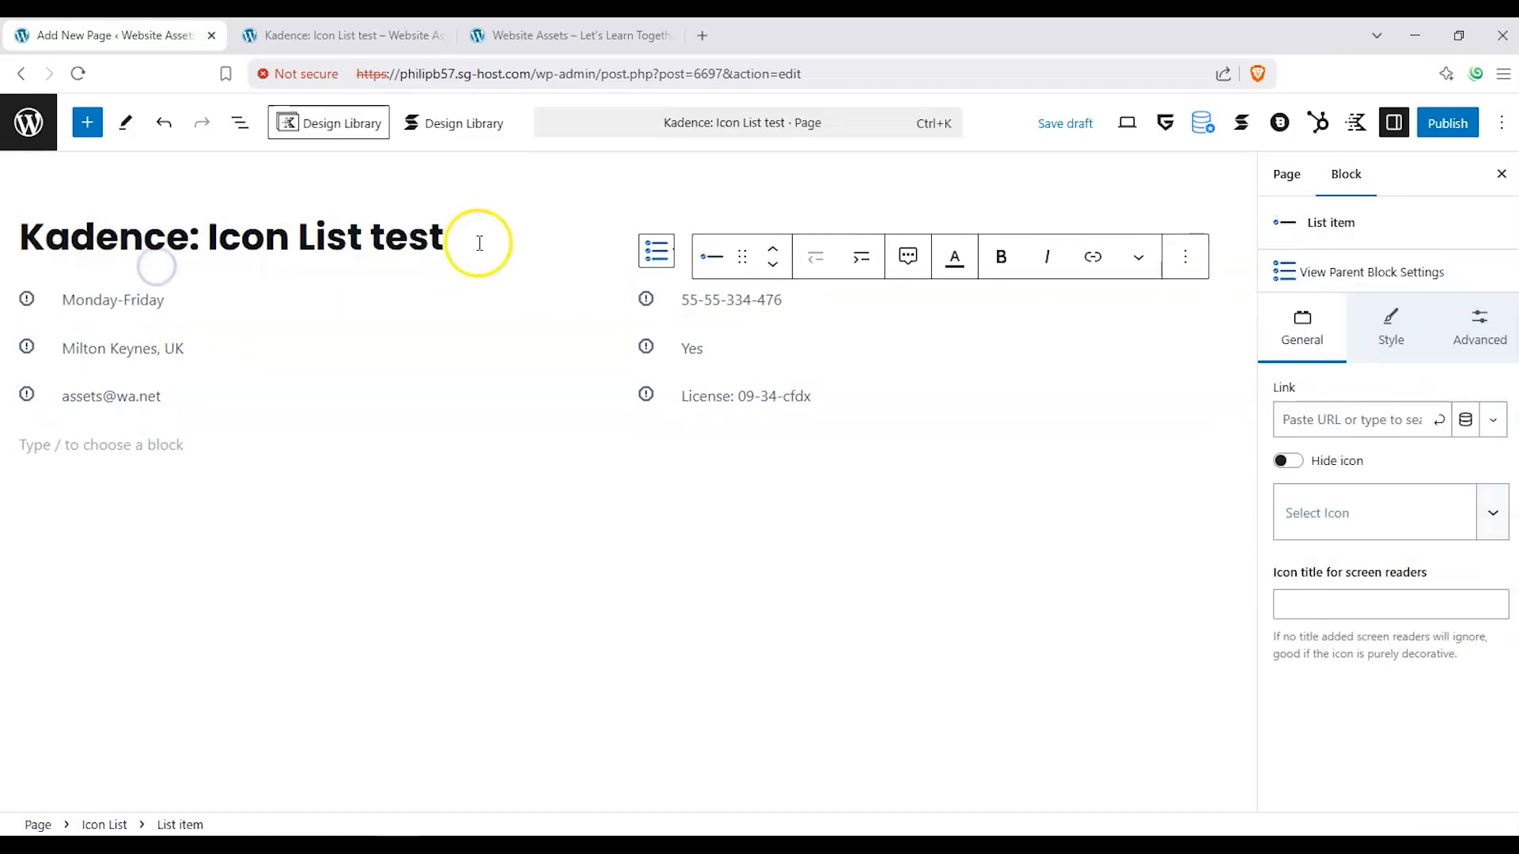
click(776, 267)
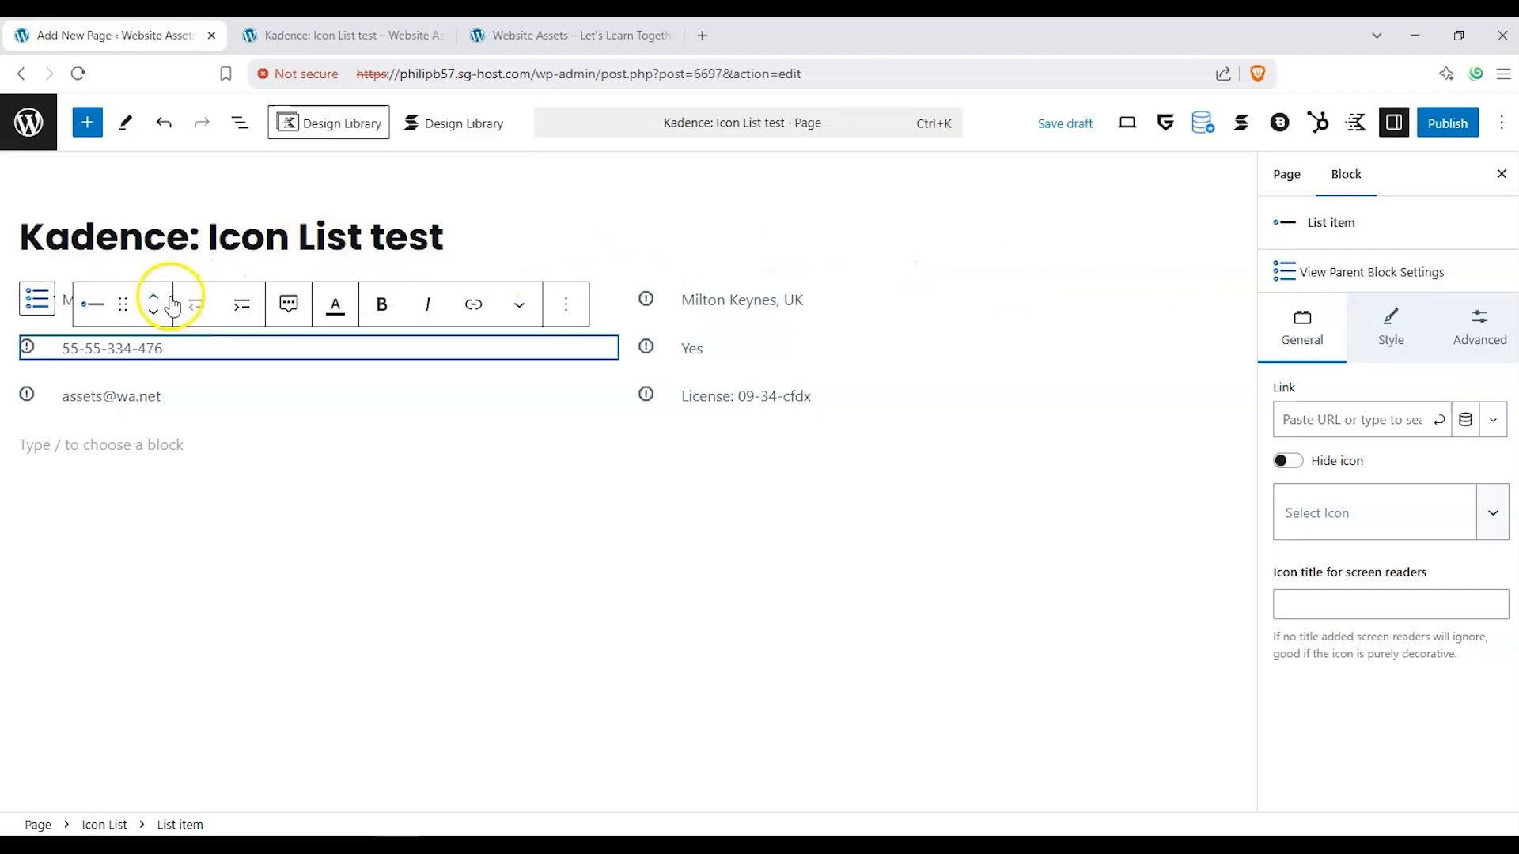
click(157, 294)
click(773, 249)
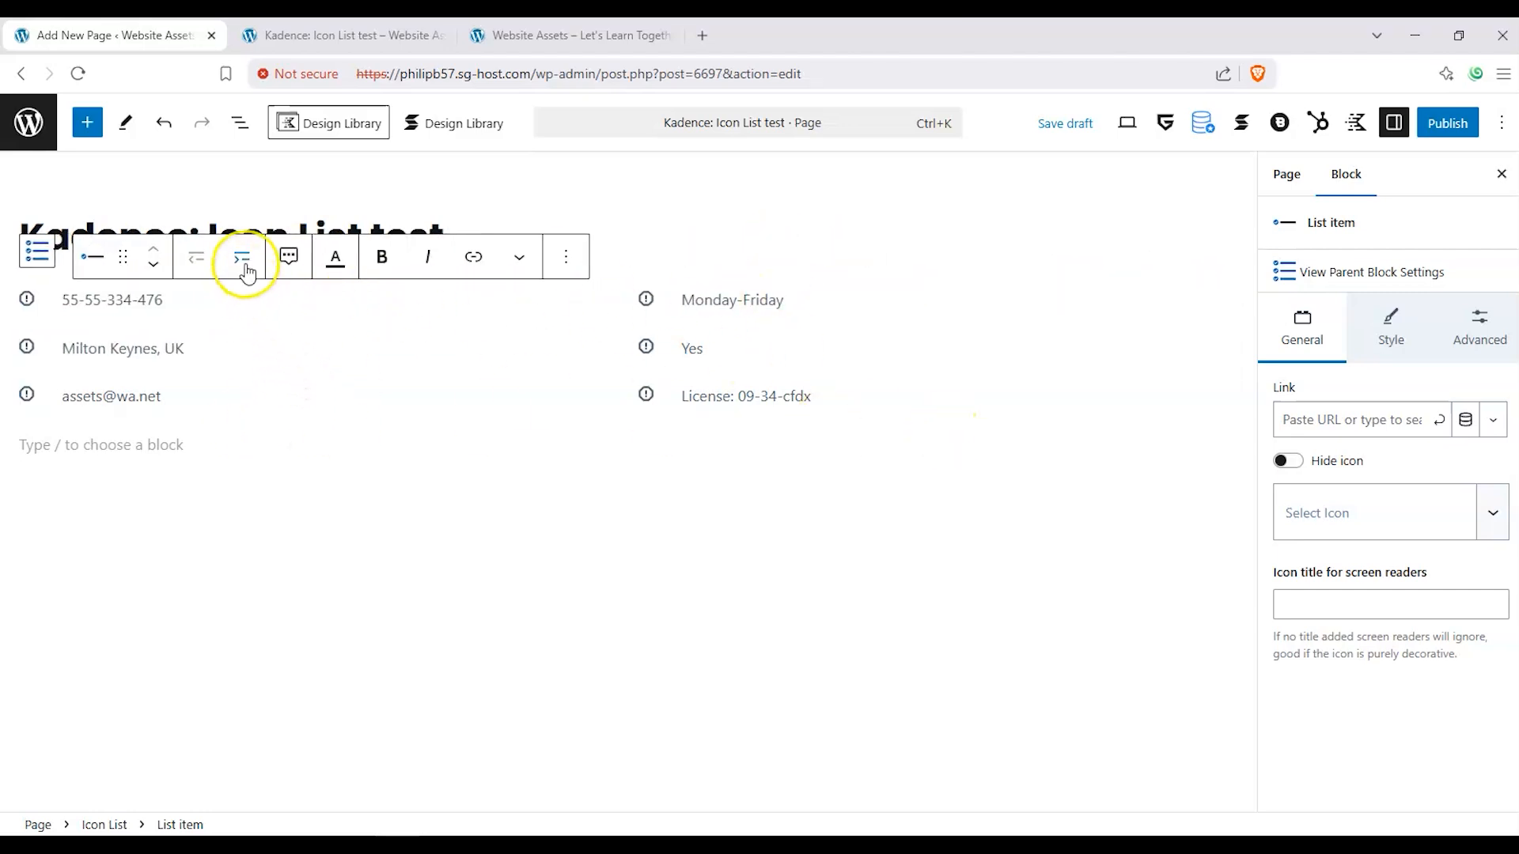
Indent the first list item, the phone number, and hide its icon.
click(245, 269)
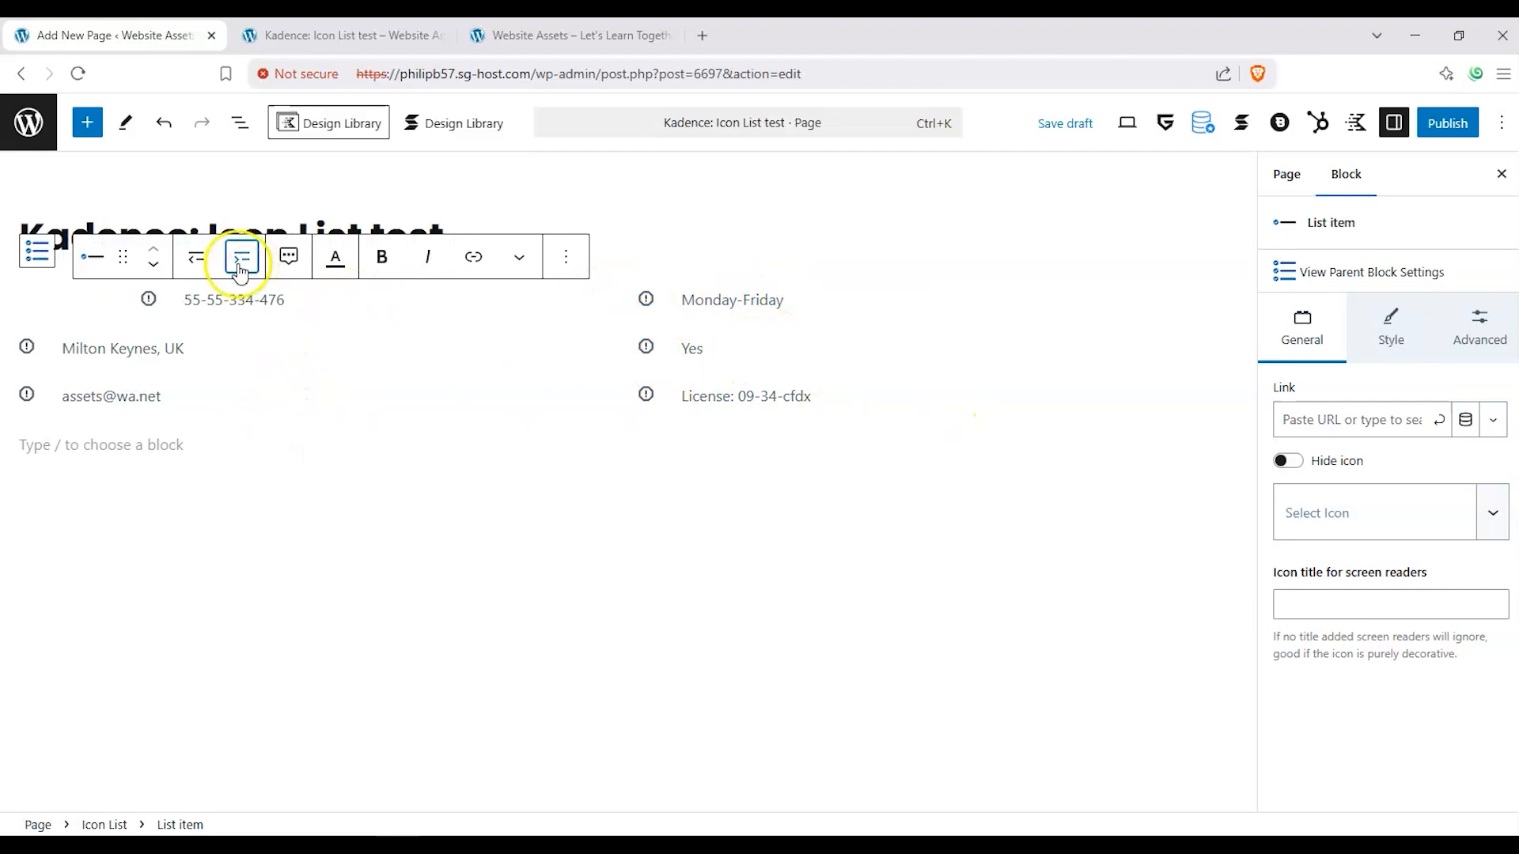
click(197, 364)
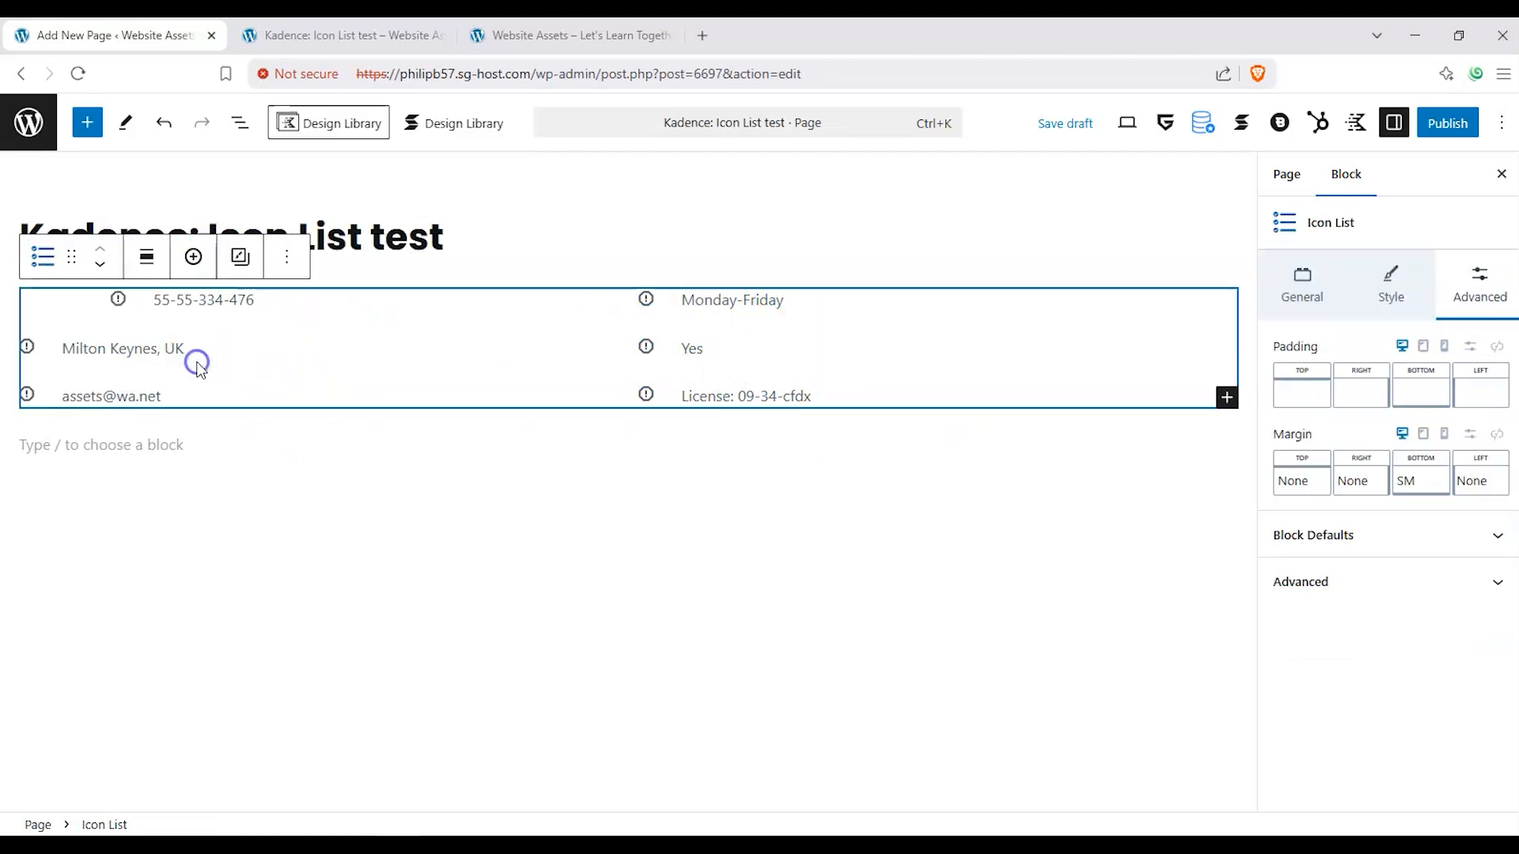
click(169, 306)
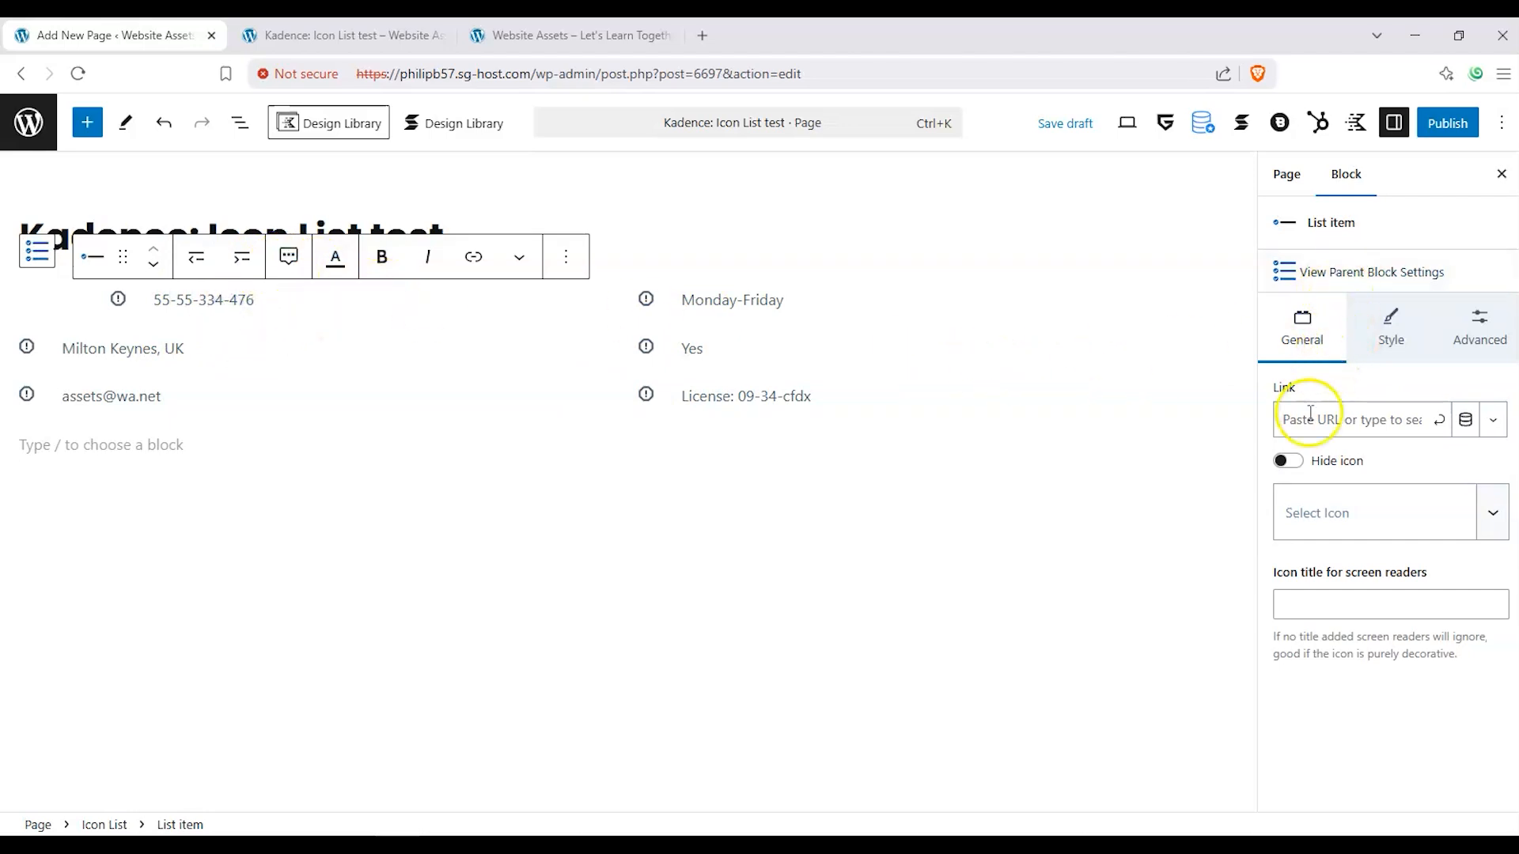
click(1296, 464)
click(1296, 464)
click(1296, 463)
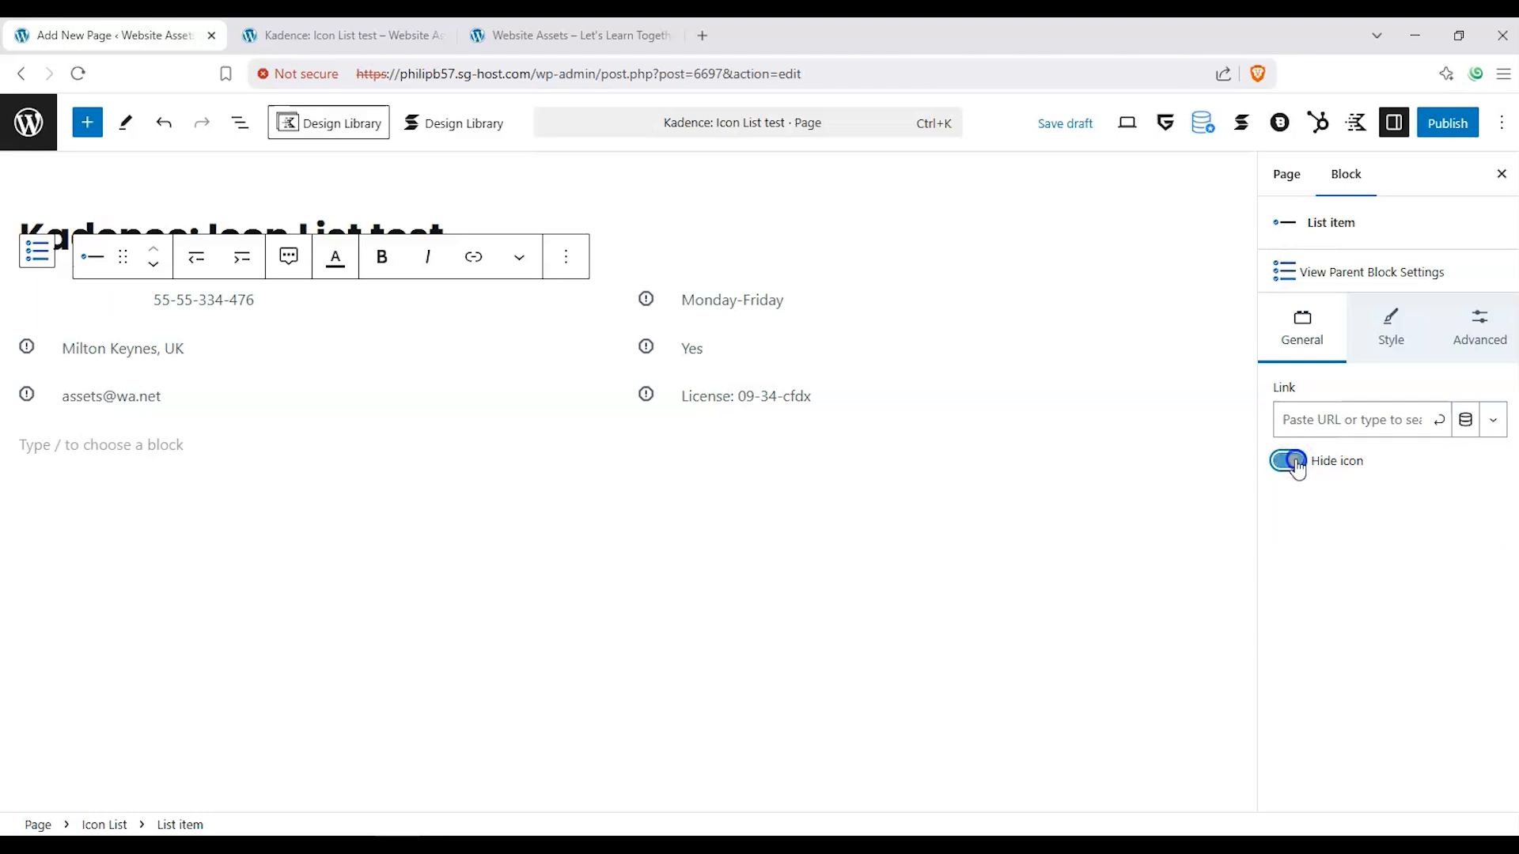
Unhide the phone number item's icon, search the icons for "pho" and choose the plain line-style phone handset.
click(1296, 464)
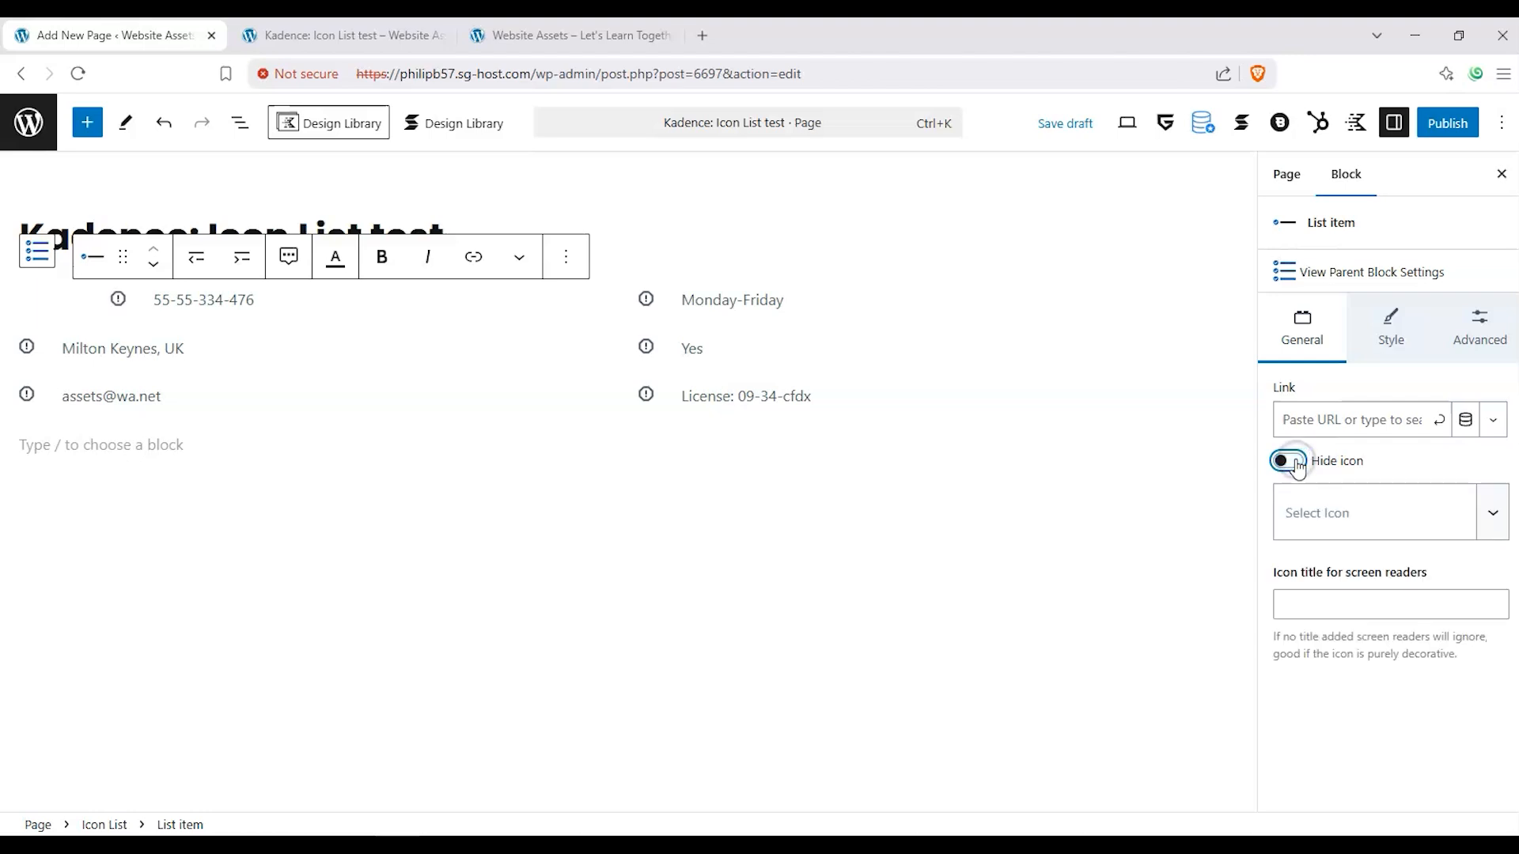
click(1481, 524)
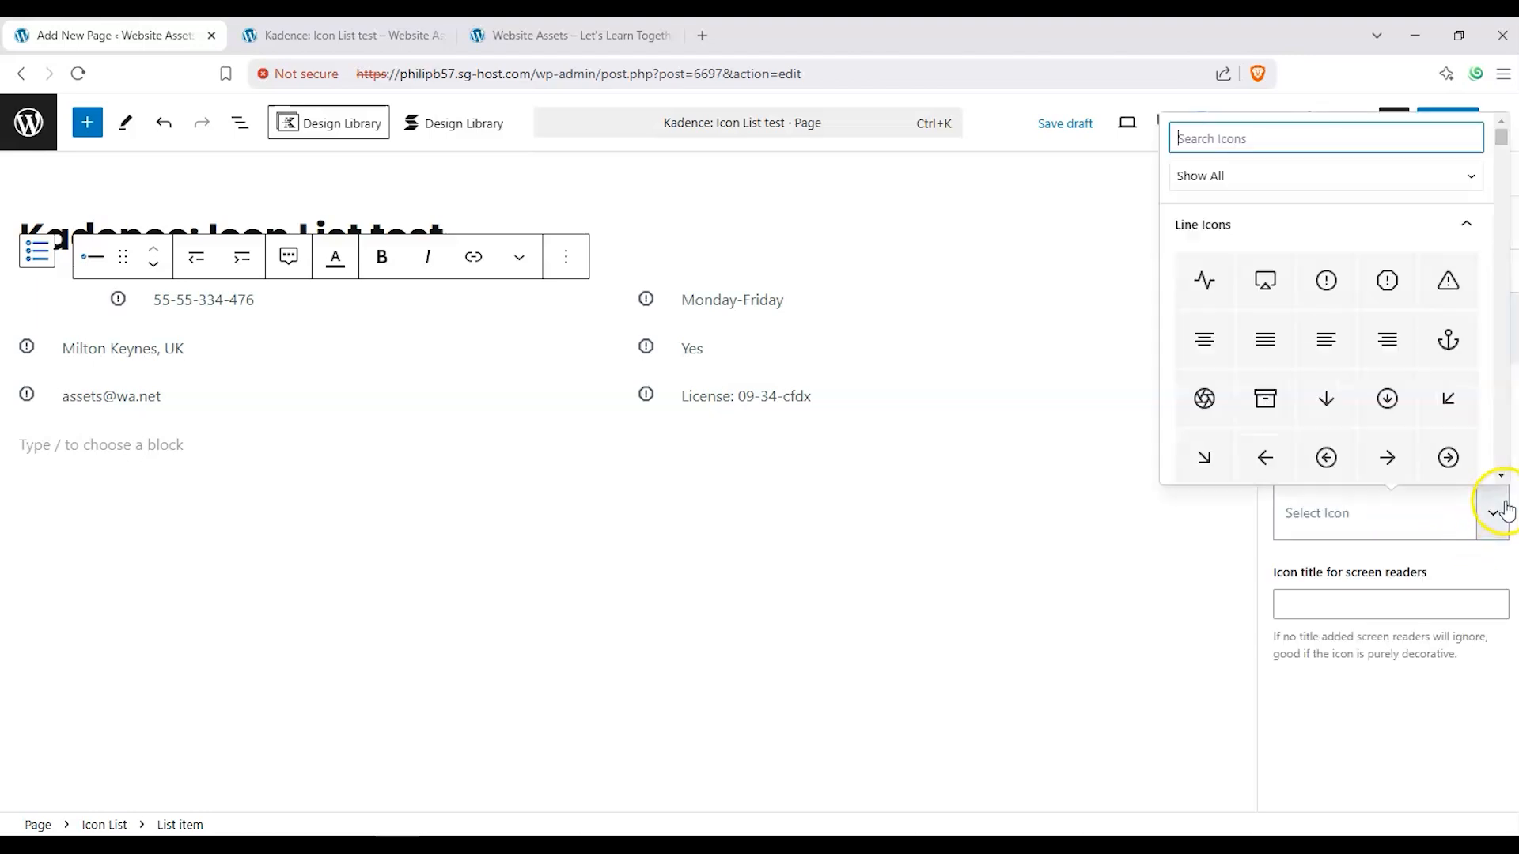
text(ph)
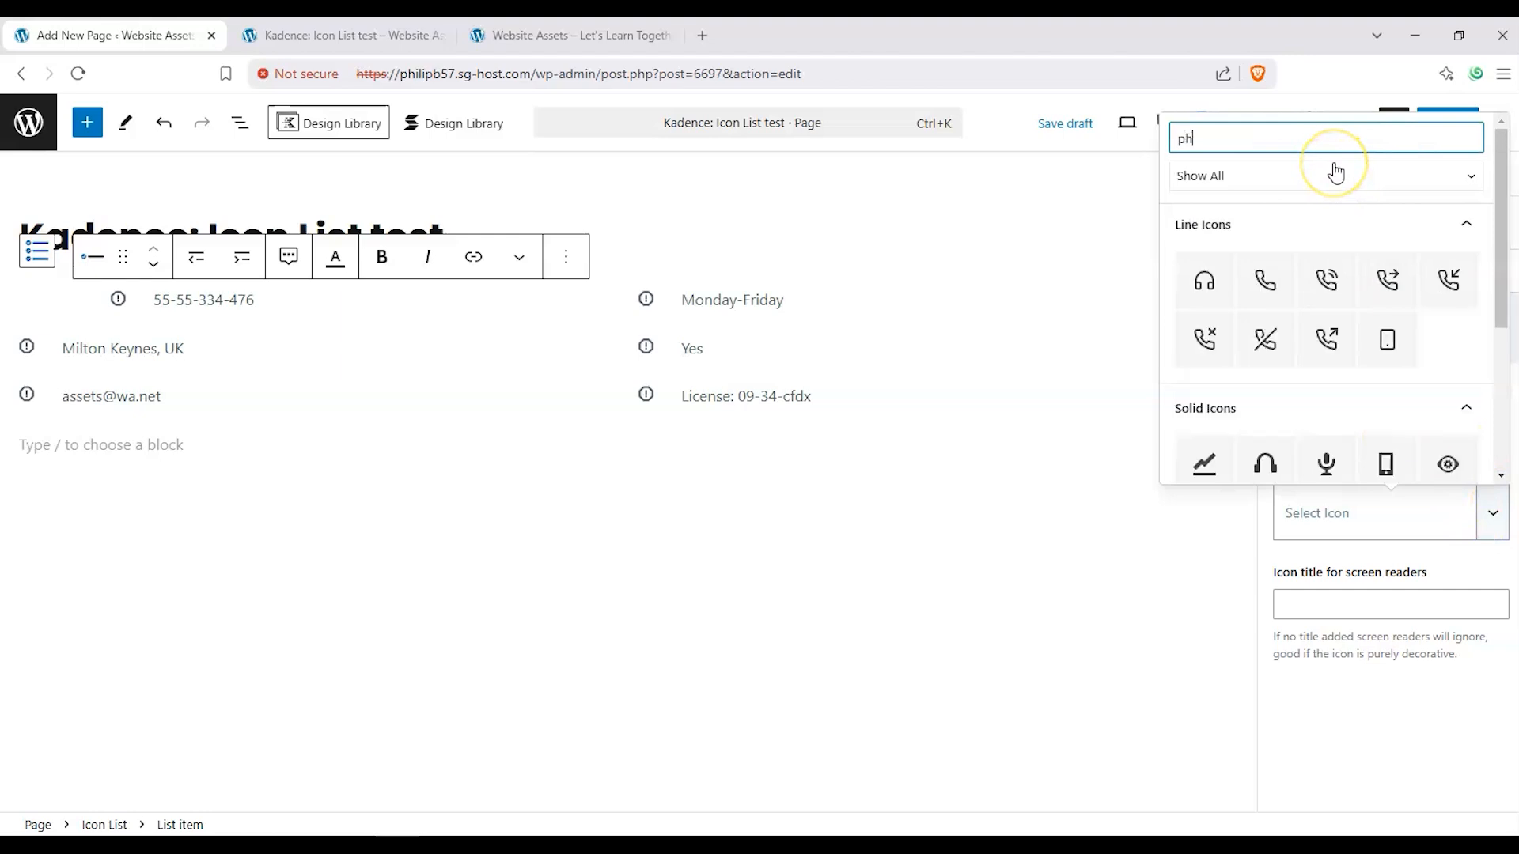
text(o)
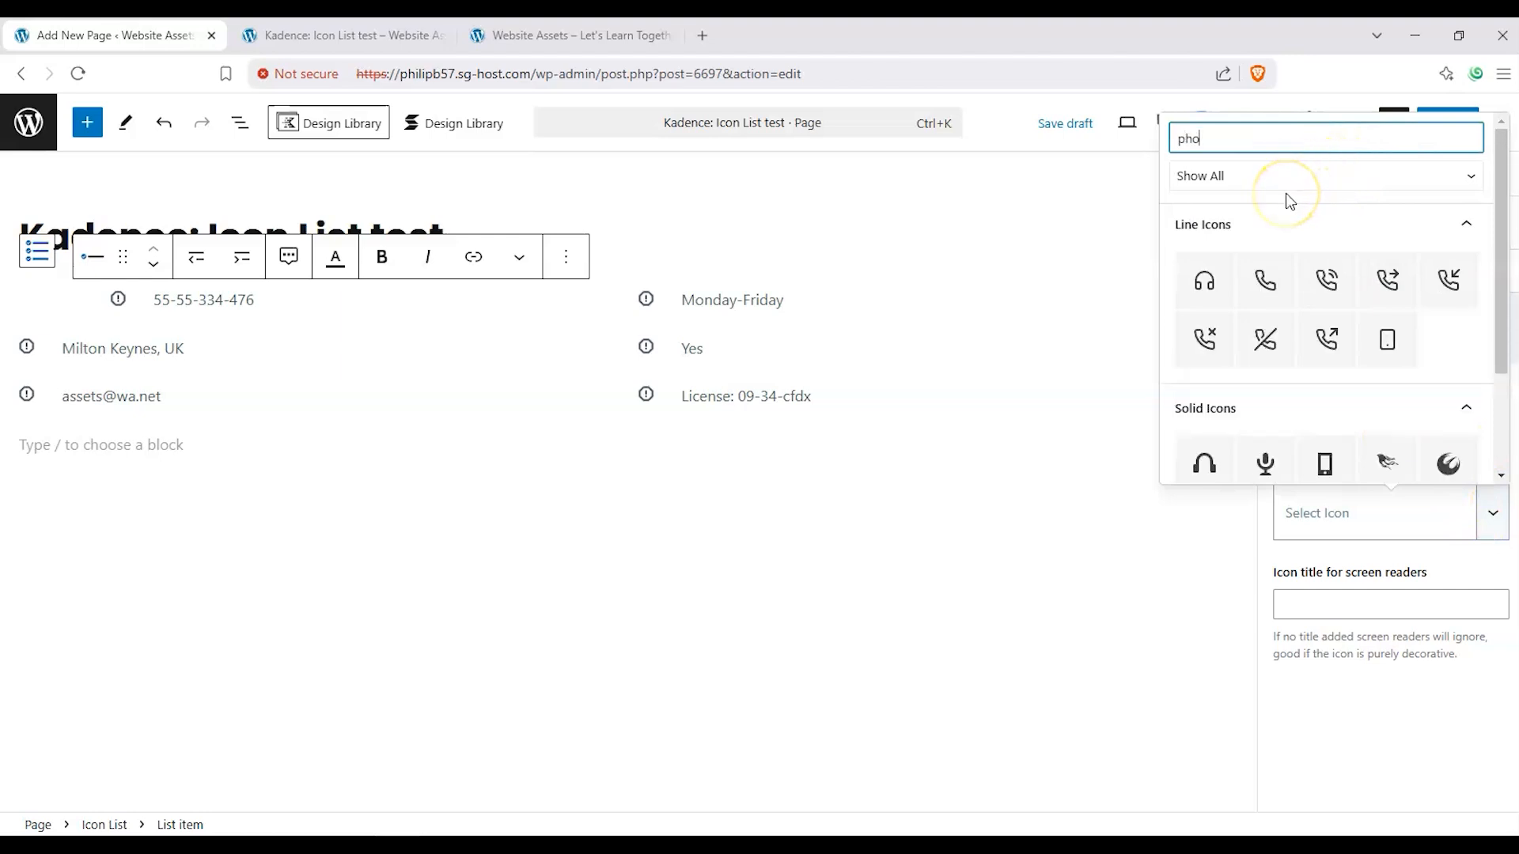
scroll(1280, 301, down, 1)
scroll(1275, 298, down, 1)
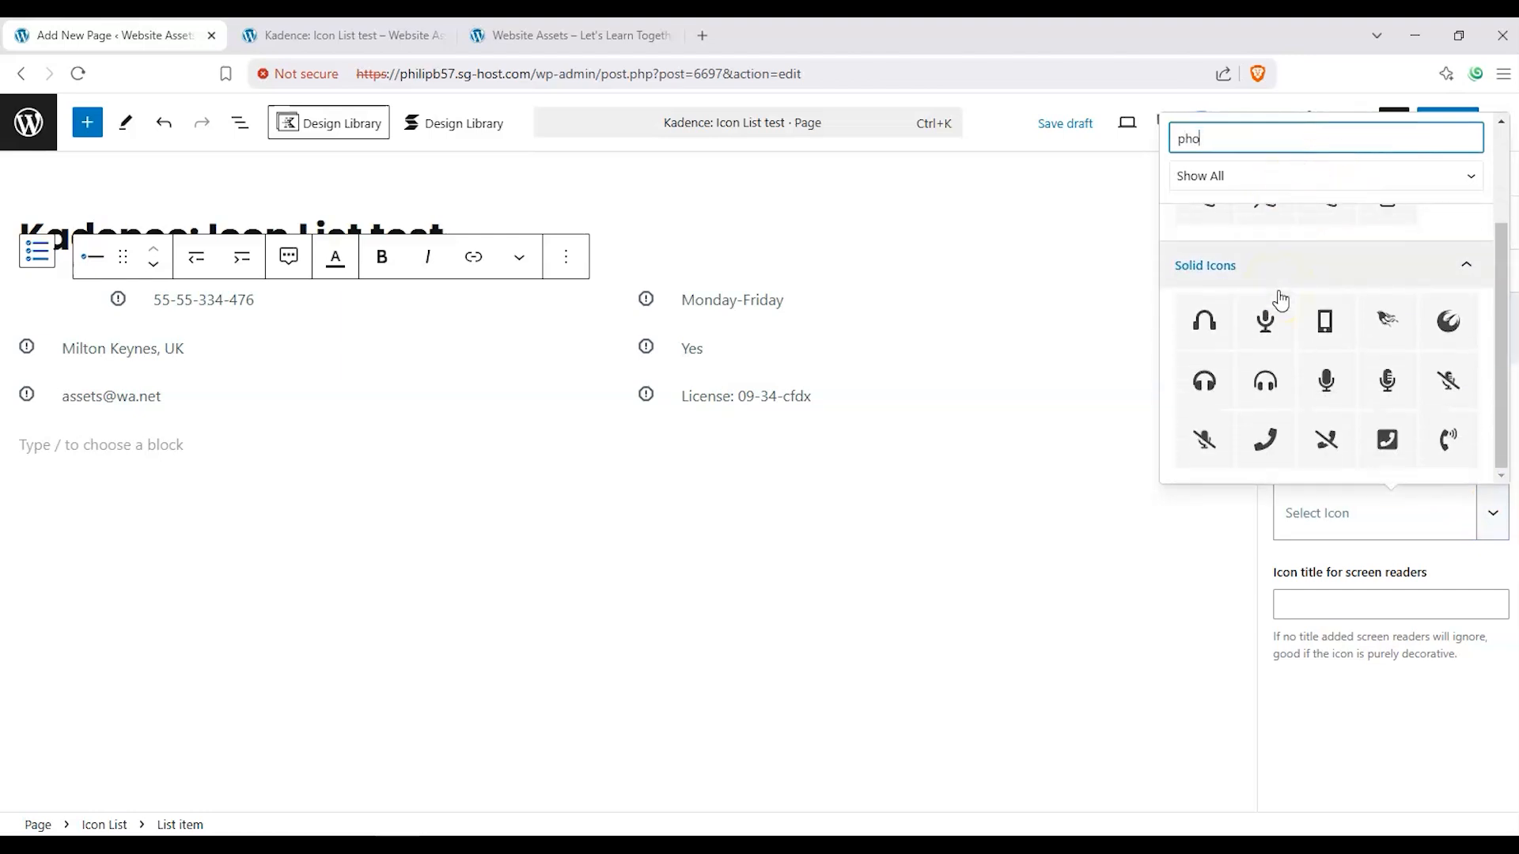
scroll(1275, 298, up, 3)
click(1269, 291)
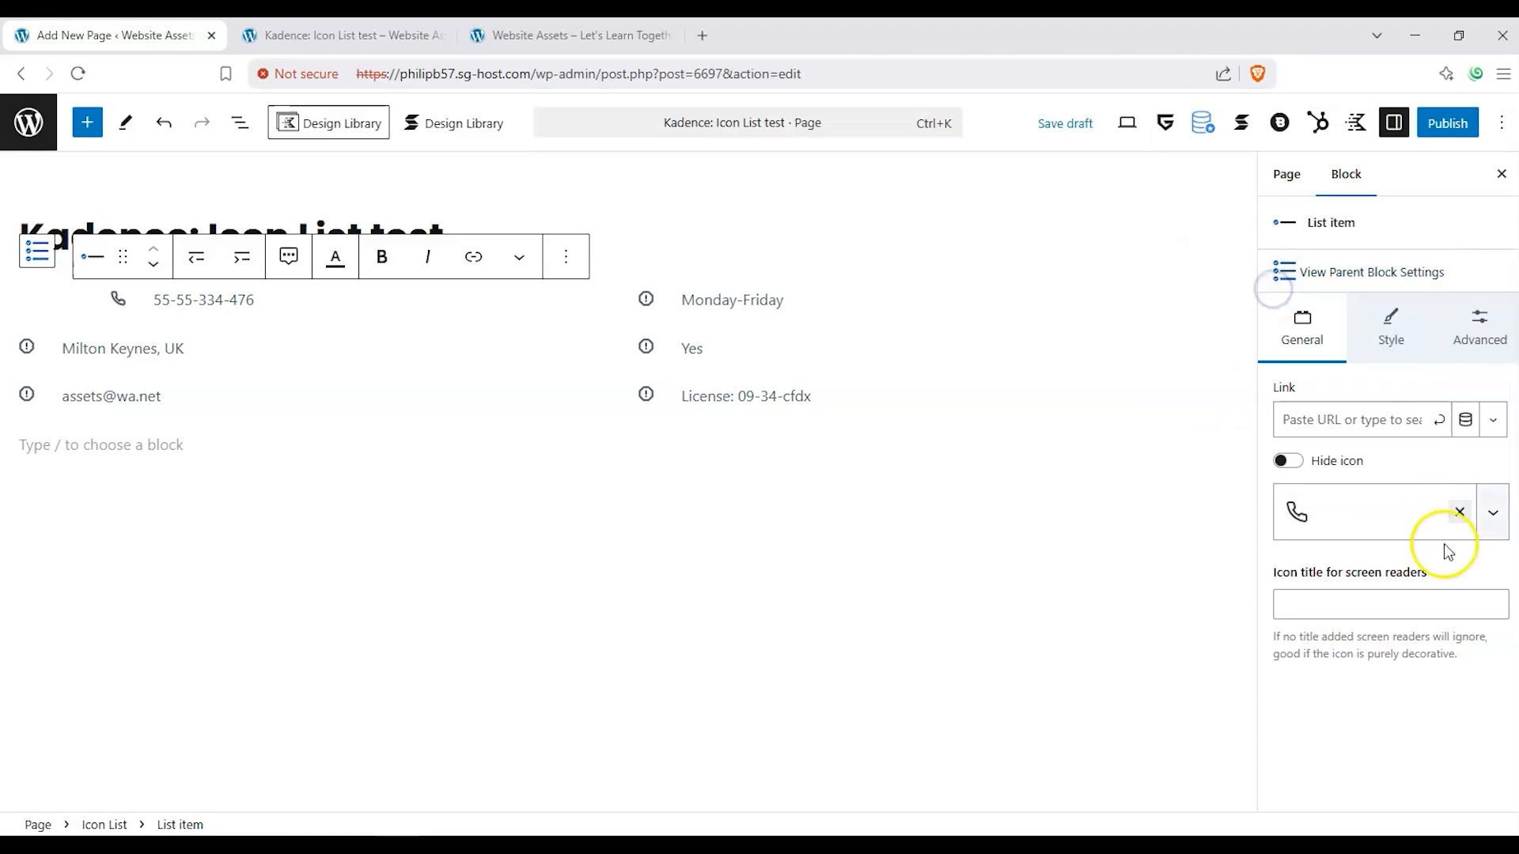
Search the icons for "cal" and assign the solid calendar-like grid icon with a header bar to the Monday-Friday item.
click(649, 304)
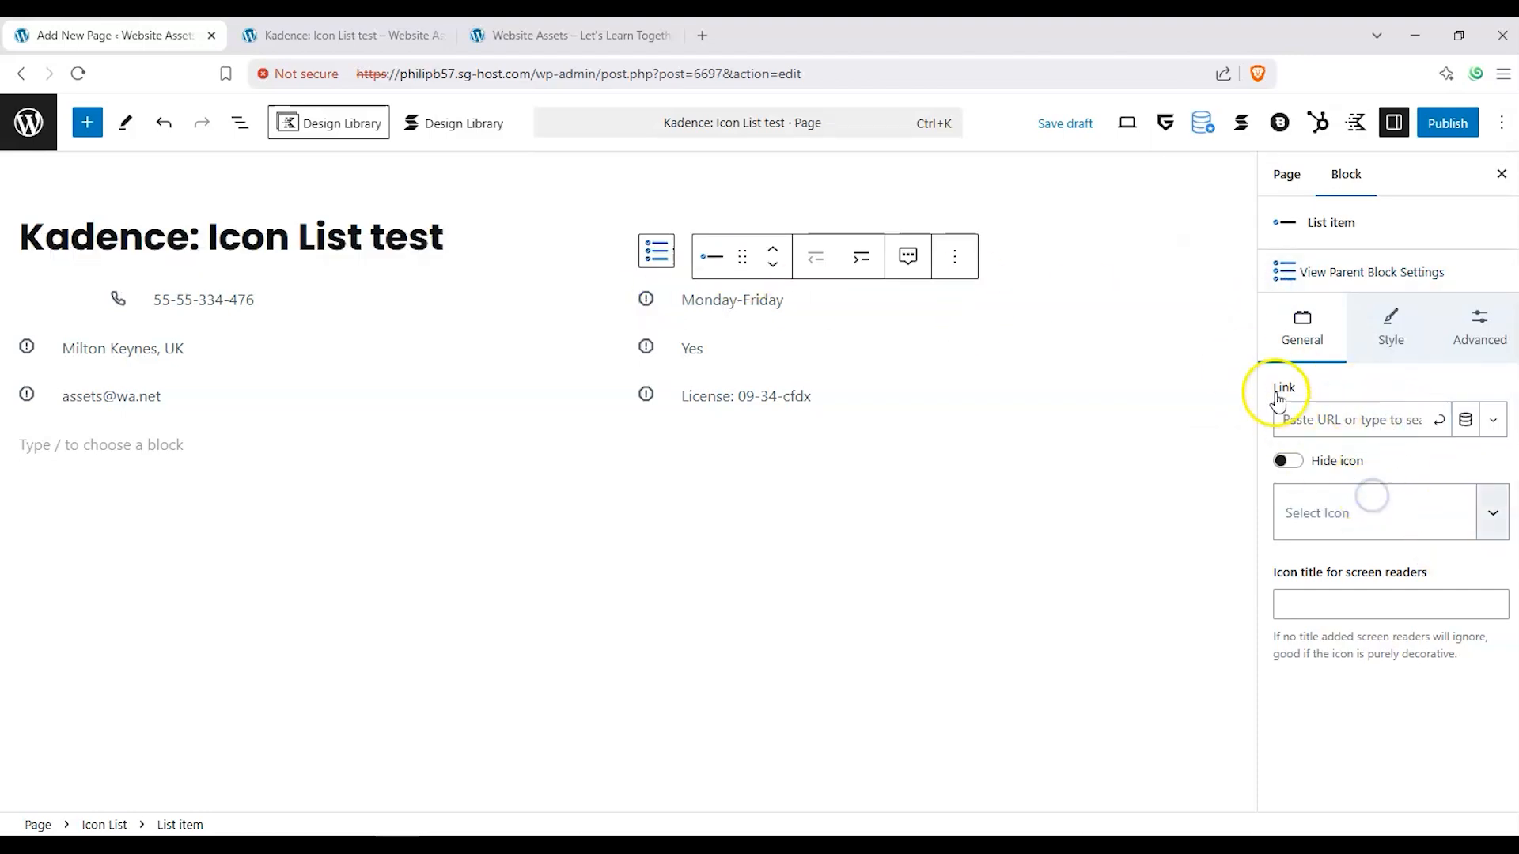
click(1484, 511)
click(1265, 207)
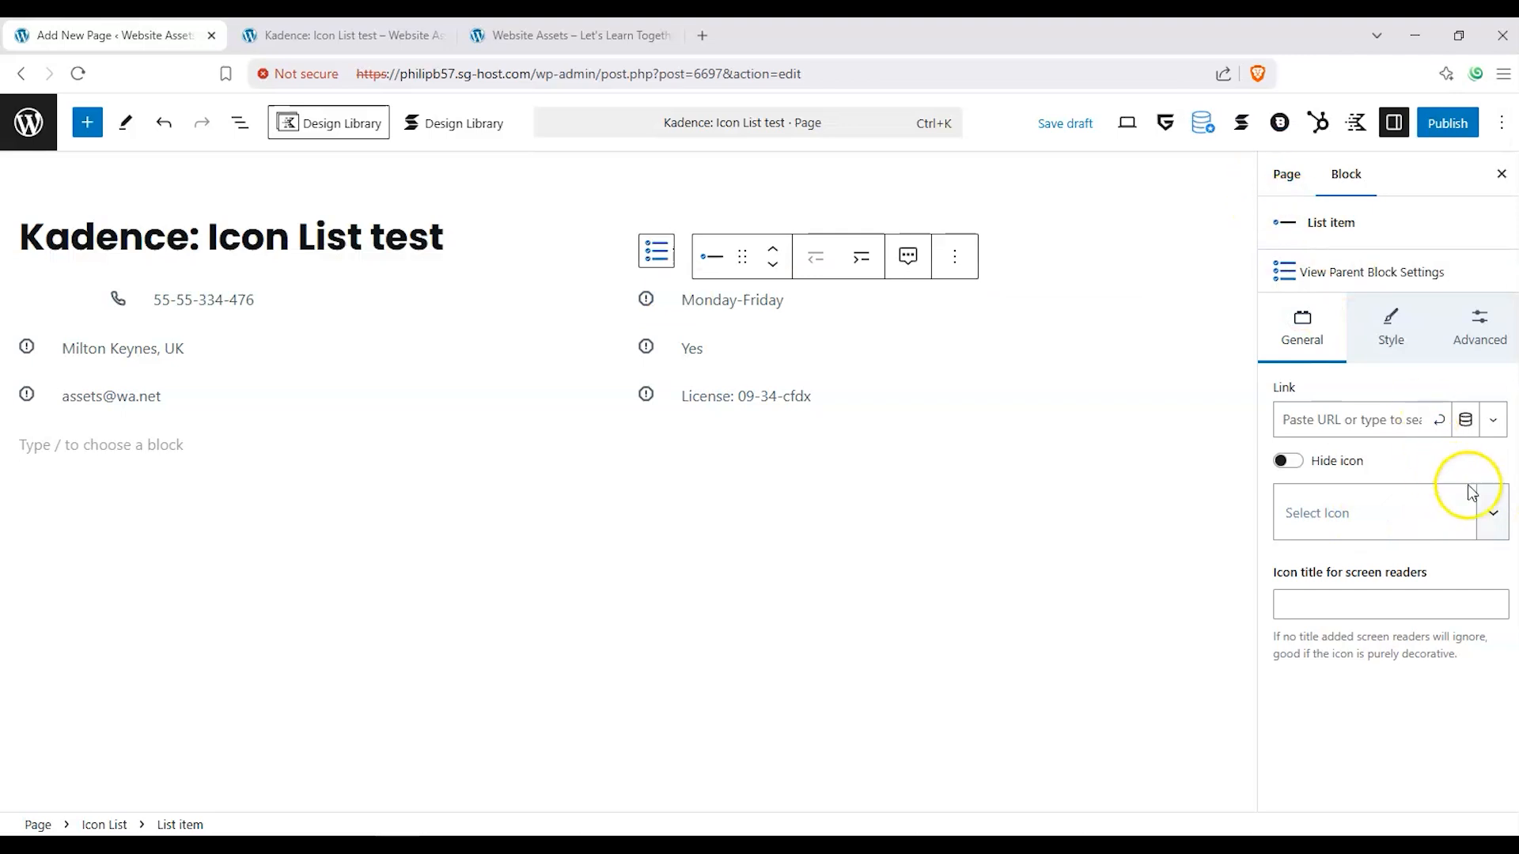
click(1418, 511)
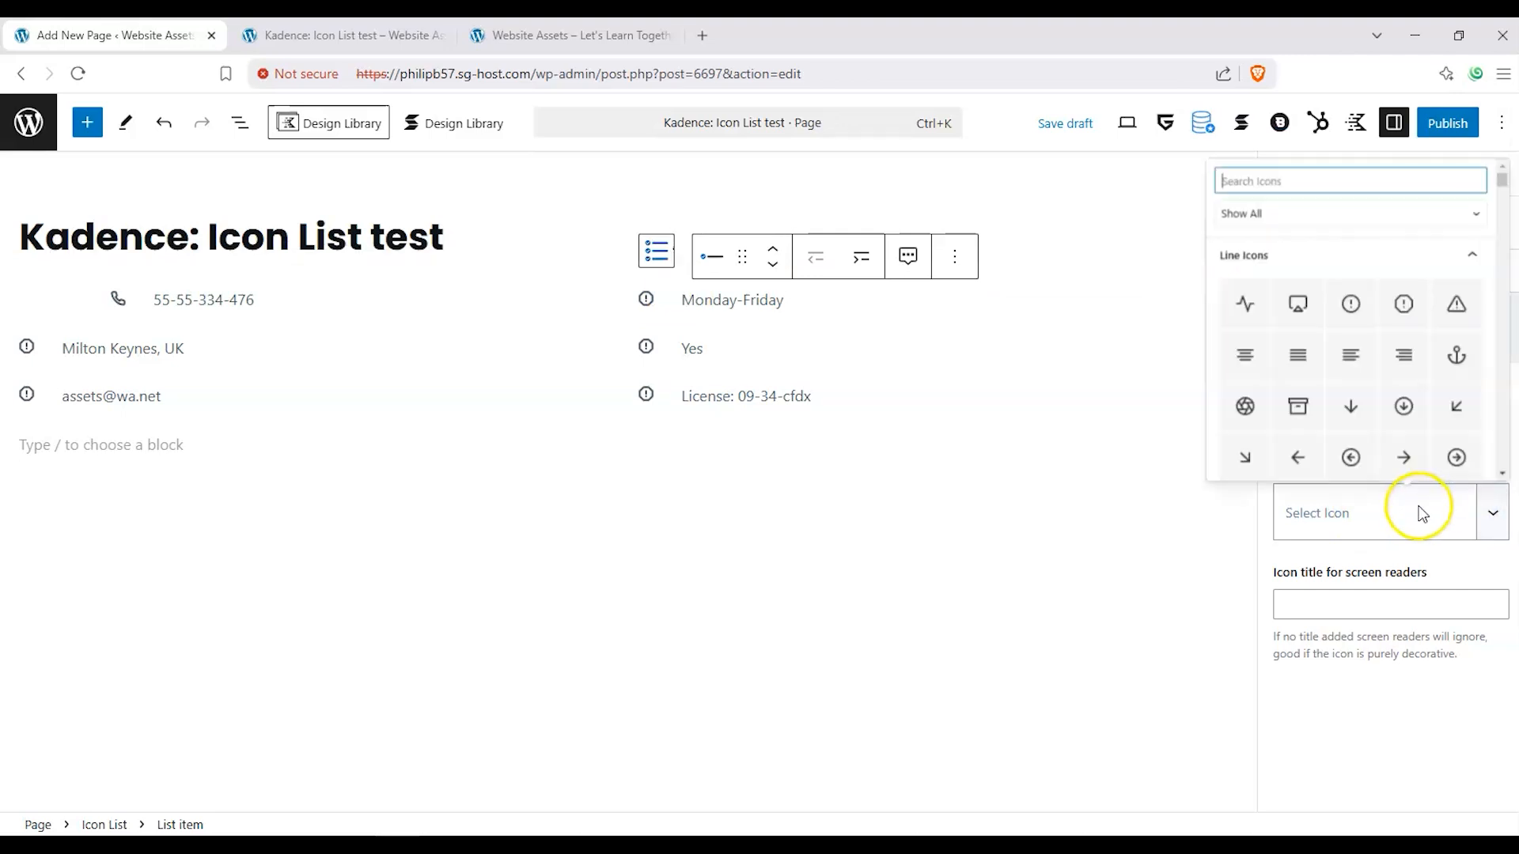
text(cal)
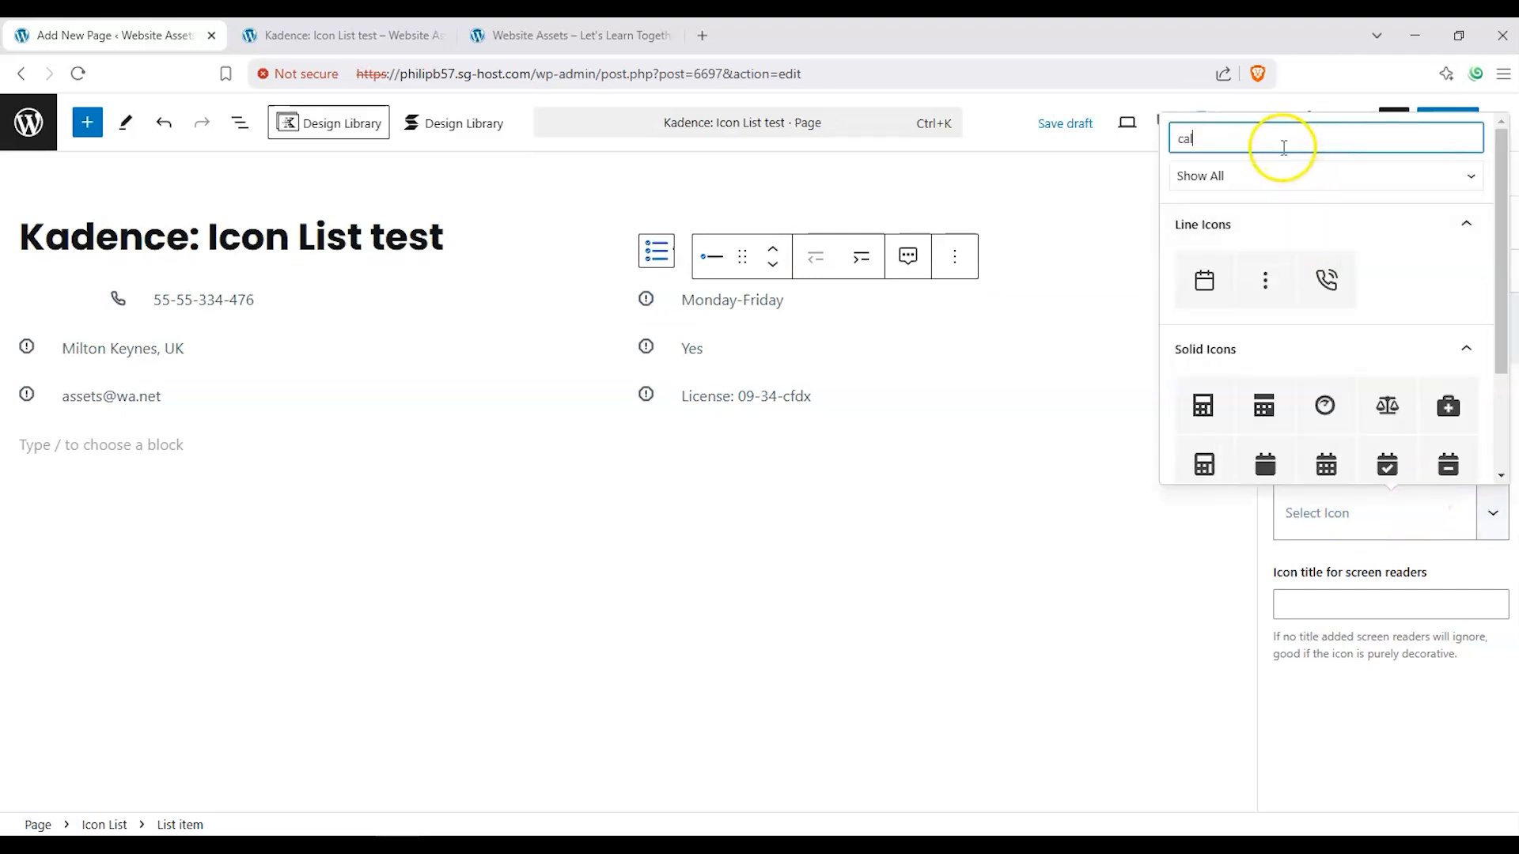
click(1263, 406)
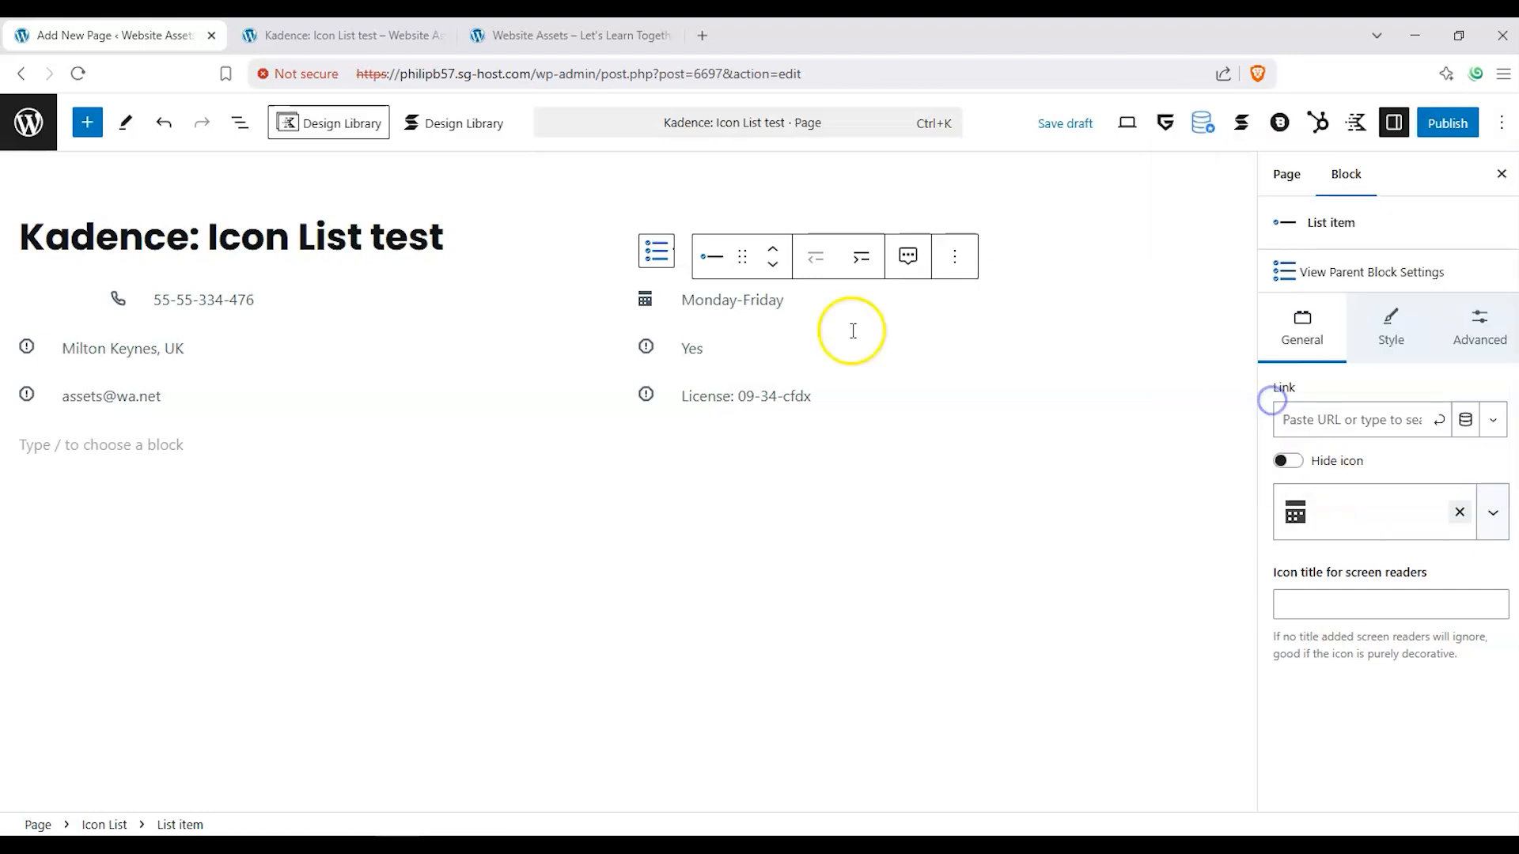
Search the icons for "map" and assign the line-style folded map to the location list item.
click(26, 349)
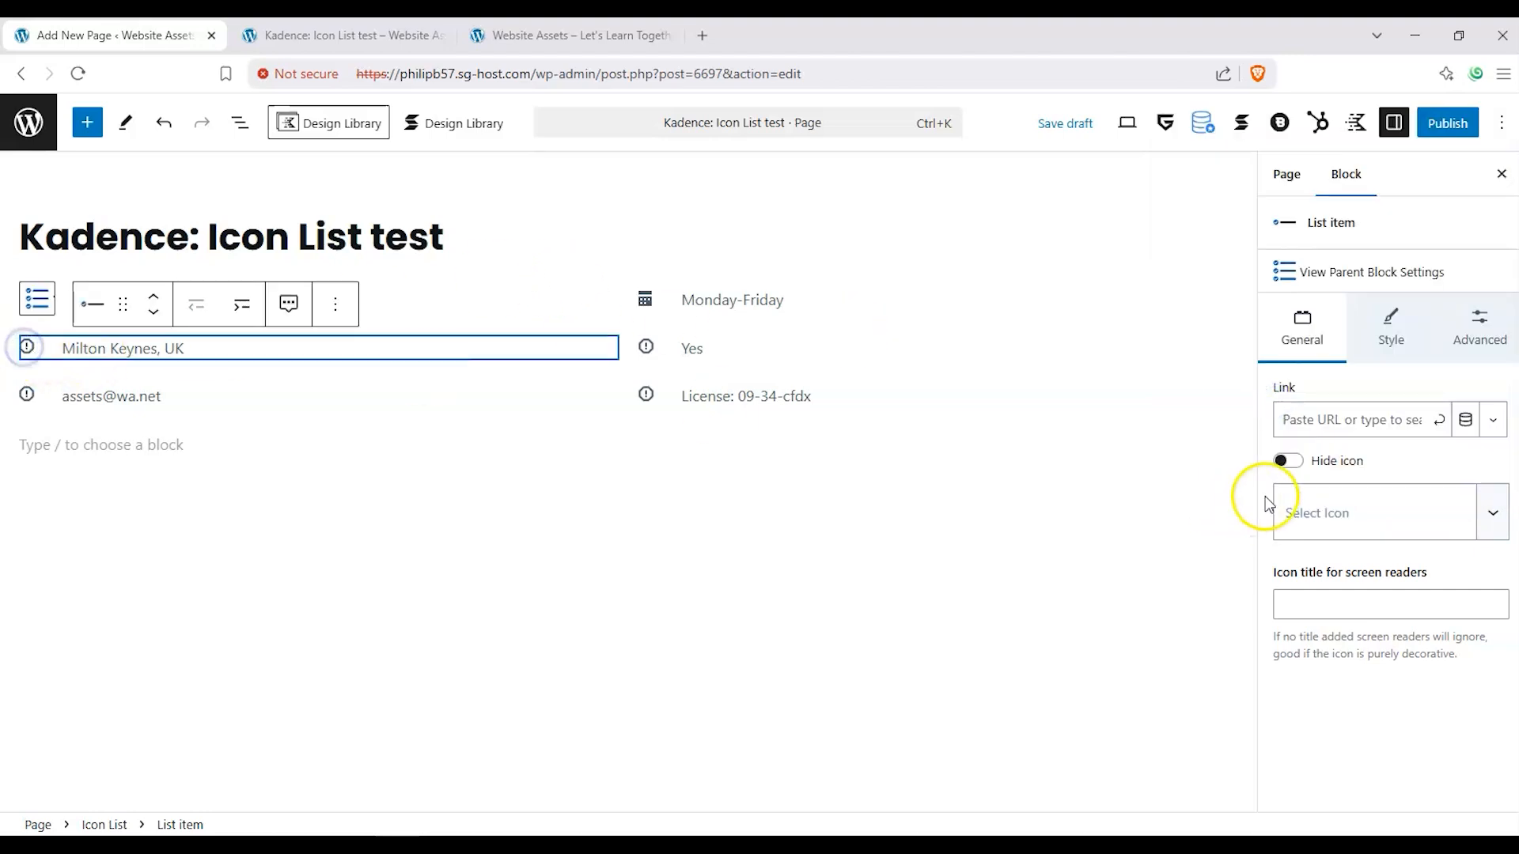
click(1399, 534)
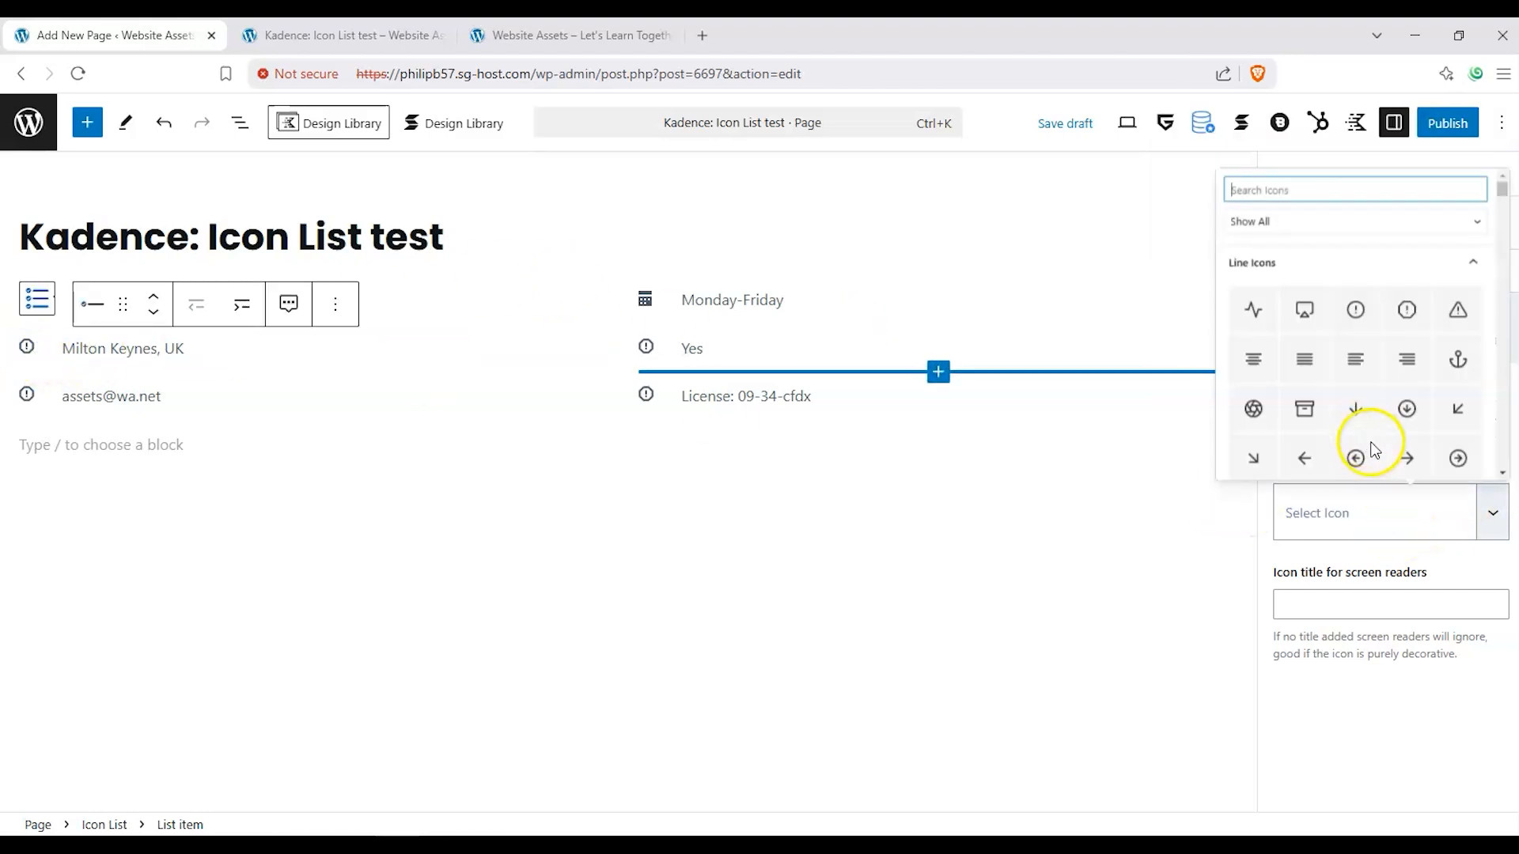
click(1265, 149)
text(map)
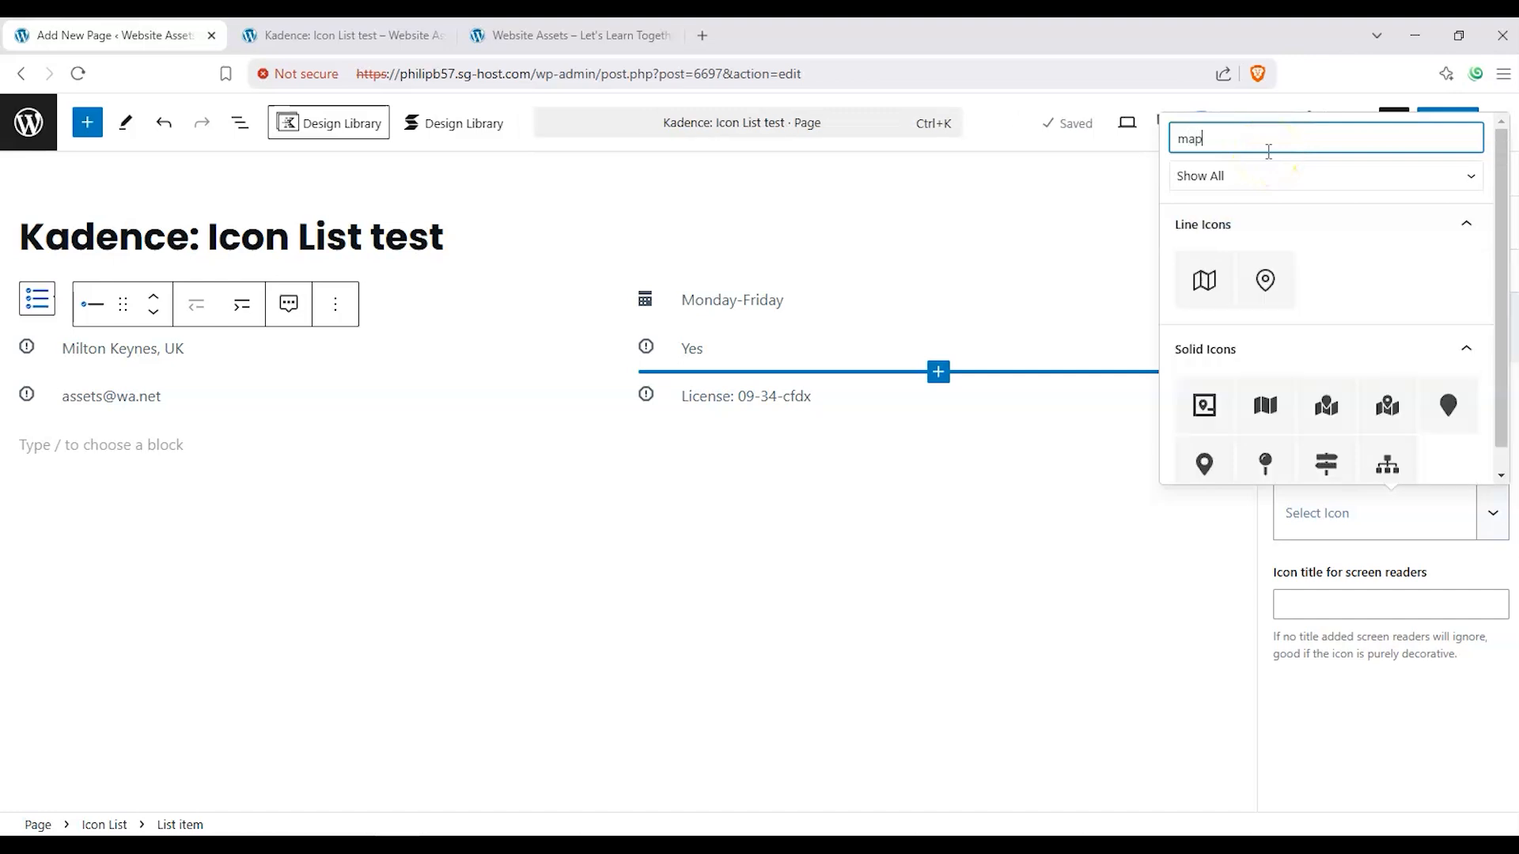
click(1204, 280)
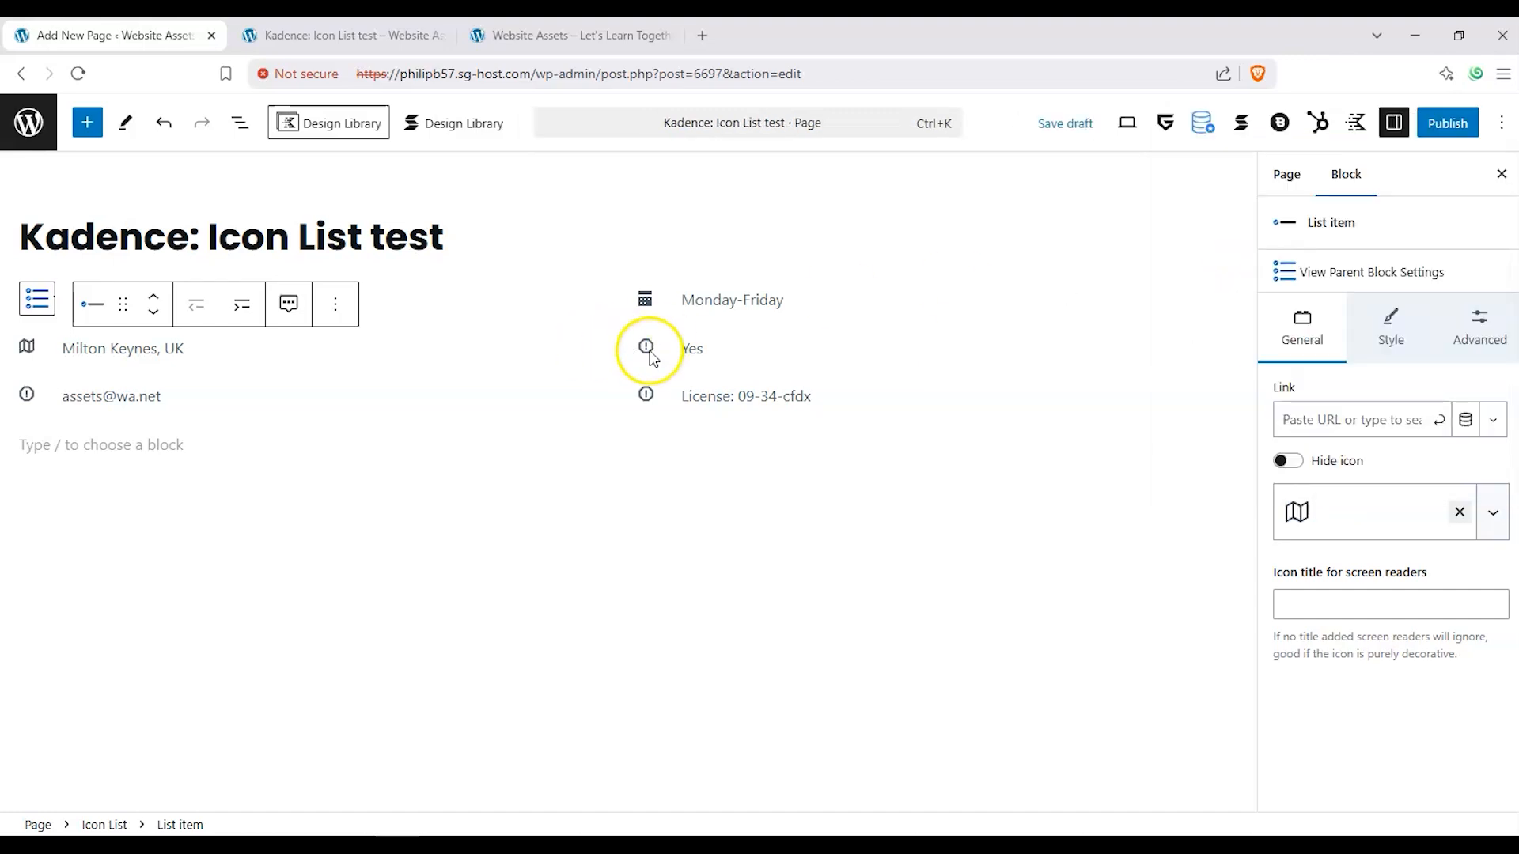
Search the icons for "web" and "em", and give the email address item the line-style document icon with a minus sign.
click(26, 398)
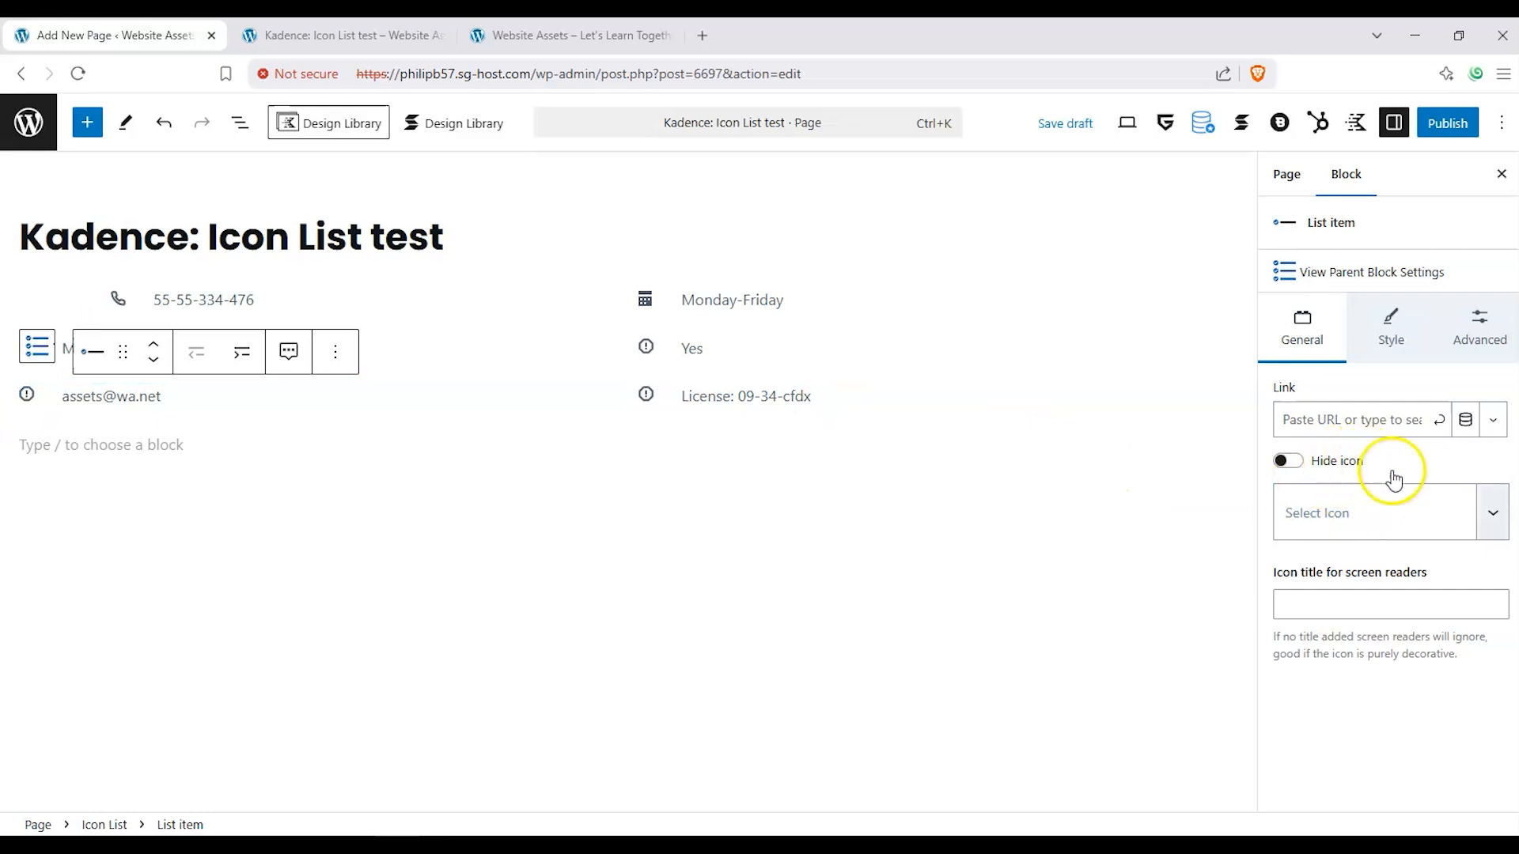
click(1490, 516)
text(web)
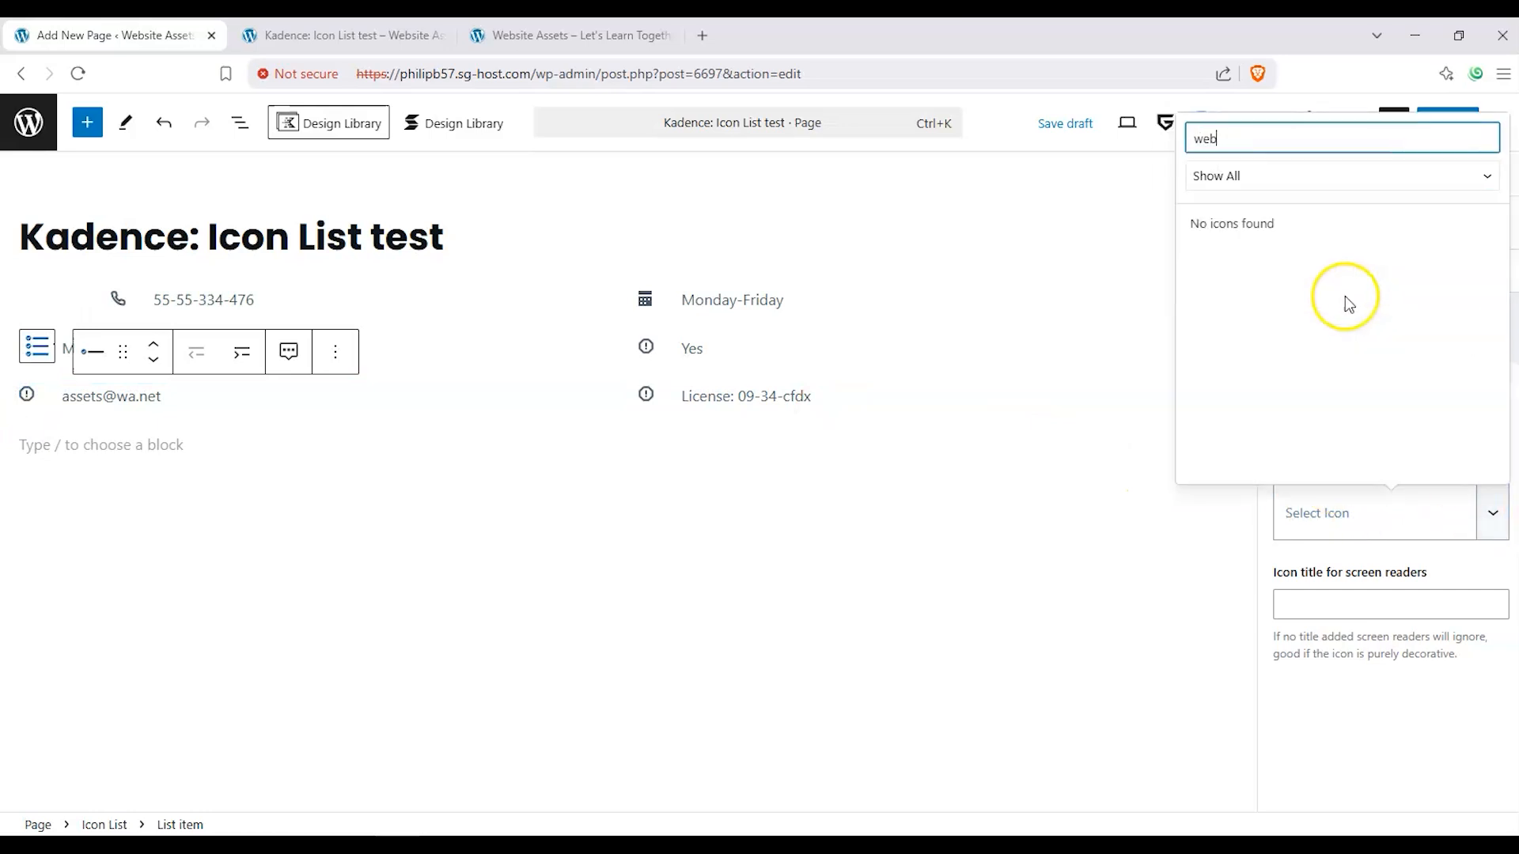
key(BackSpace)
key(BackSpace)
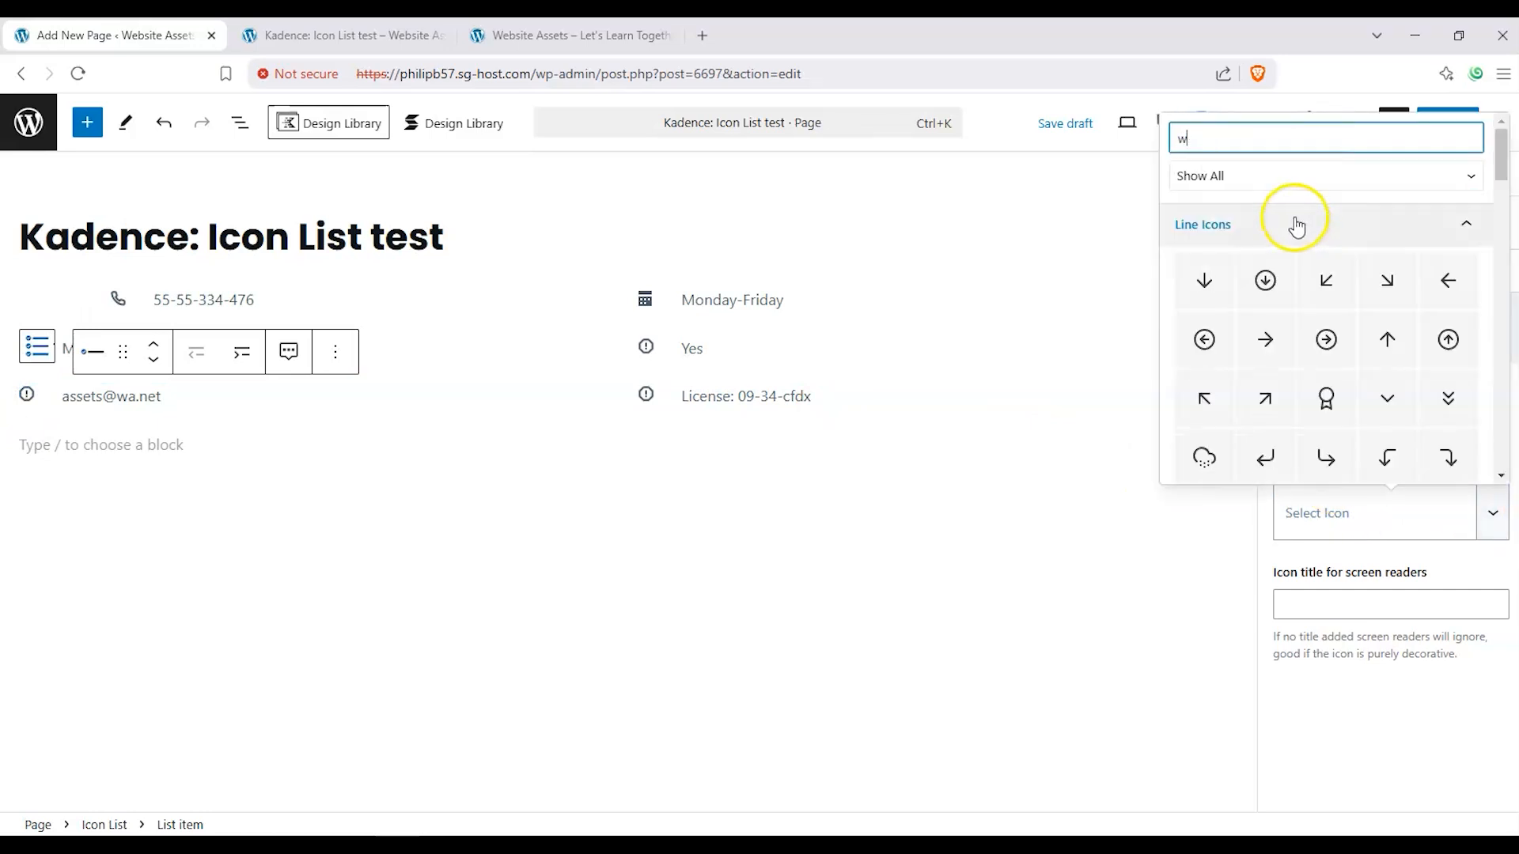
key(BackSpace)
text(em)
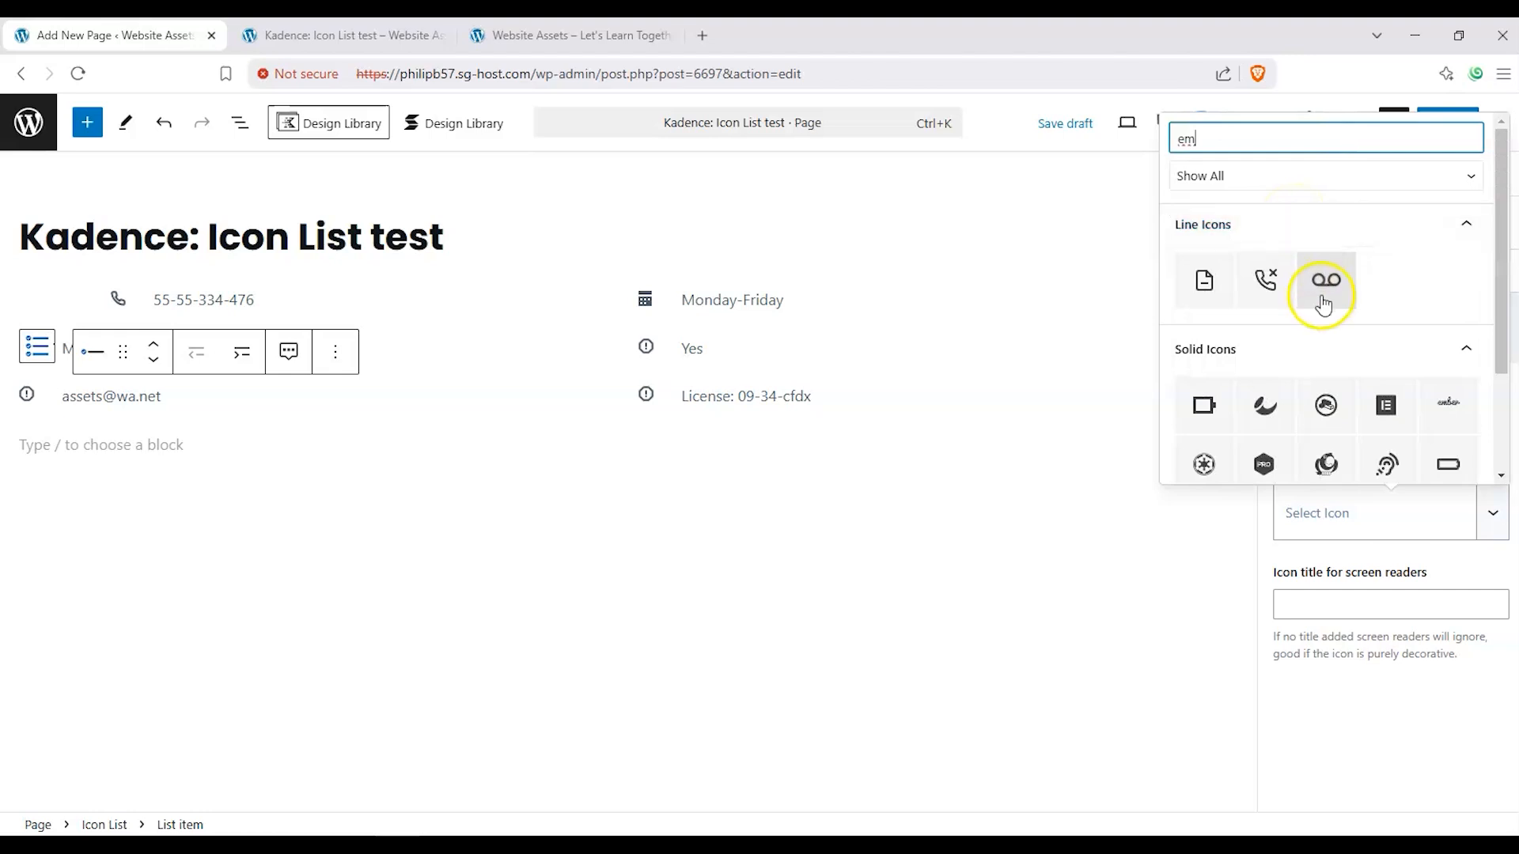
scroll(1322, 299, down, 3)
scroll(1248, 291, up, 2)
click(1210, 253)
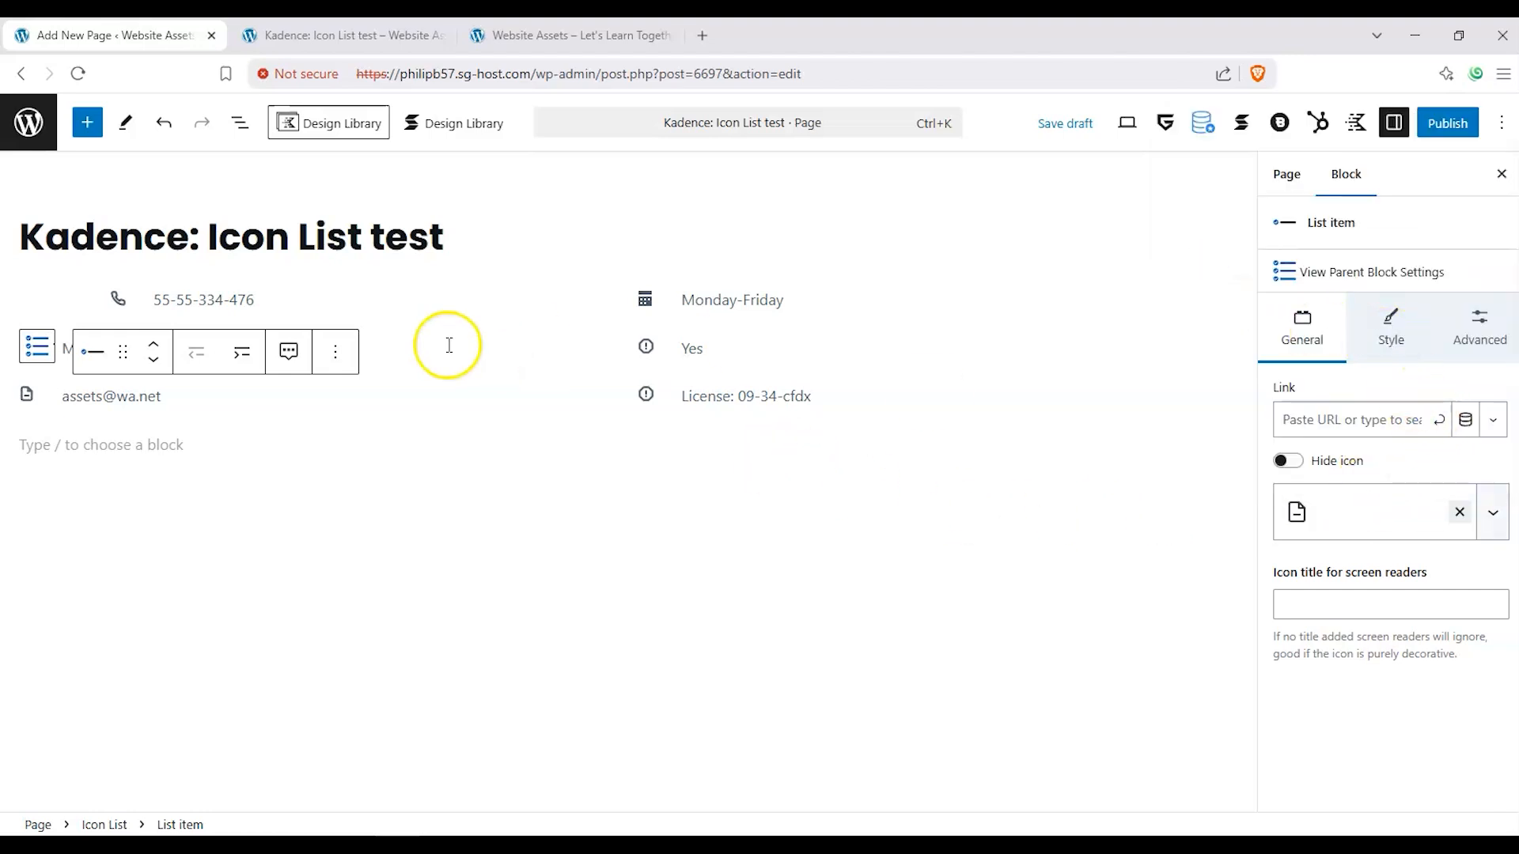
Style the phone number item's icon with size 47, line width 3 and a blue-violet color.
click(209, 298)
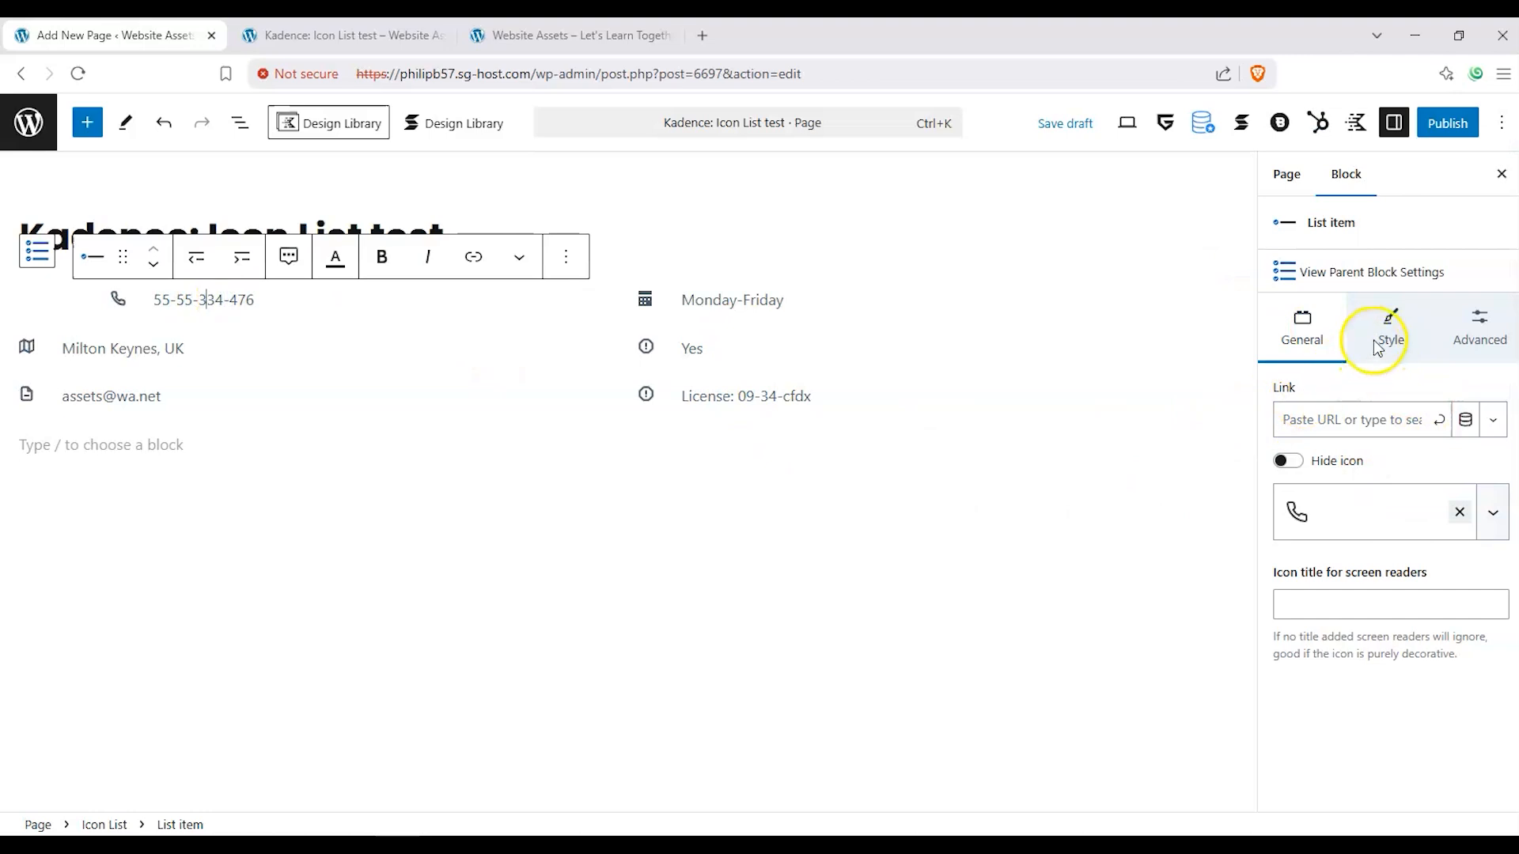
click(1378, 340)
drag(1358, 419, 1284, 427)
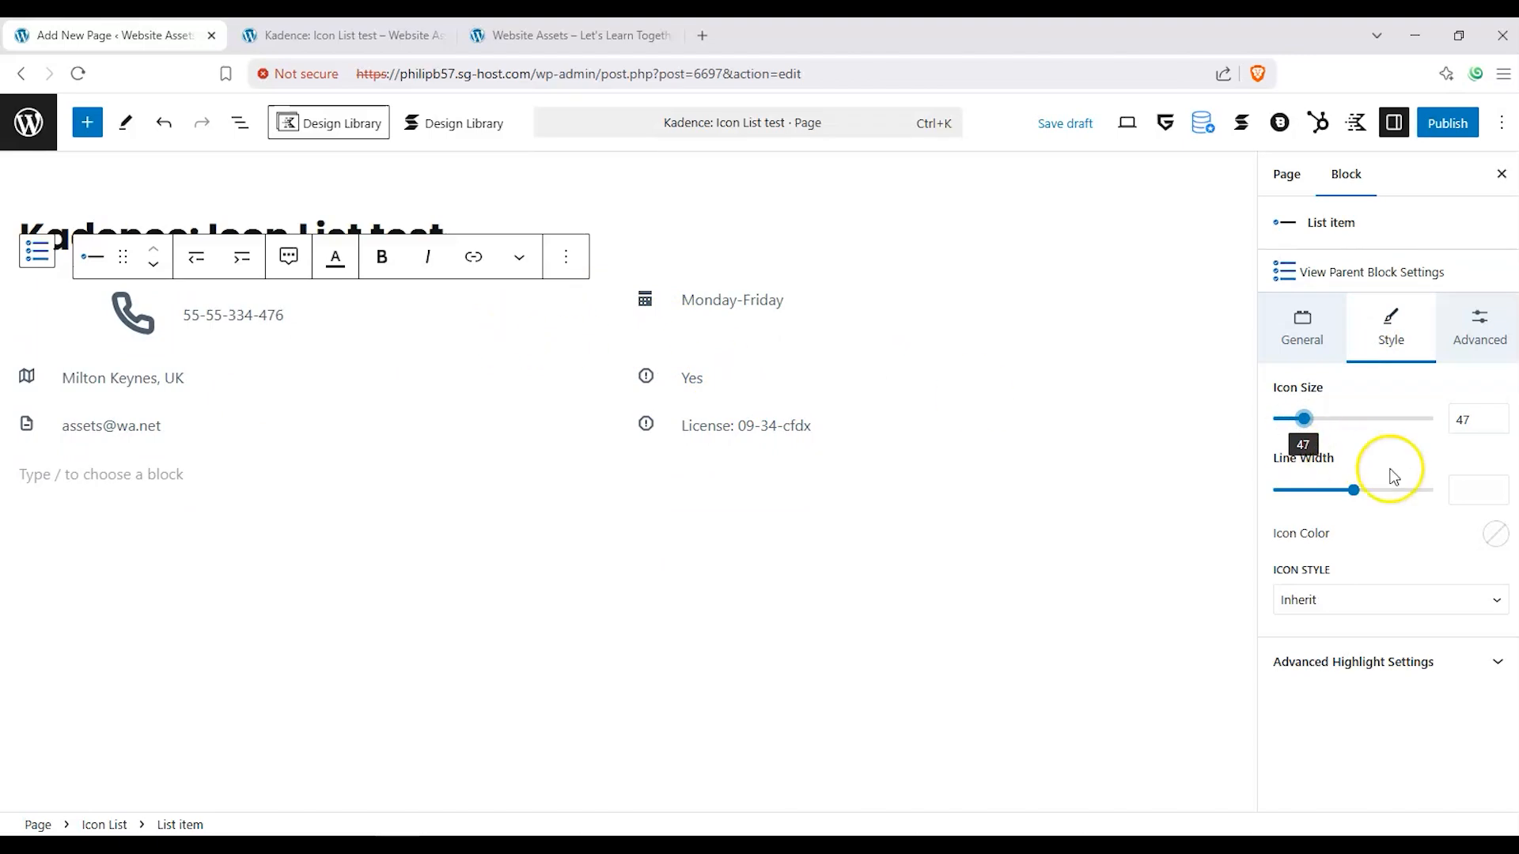
click(1379, 492)
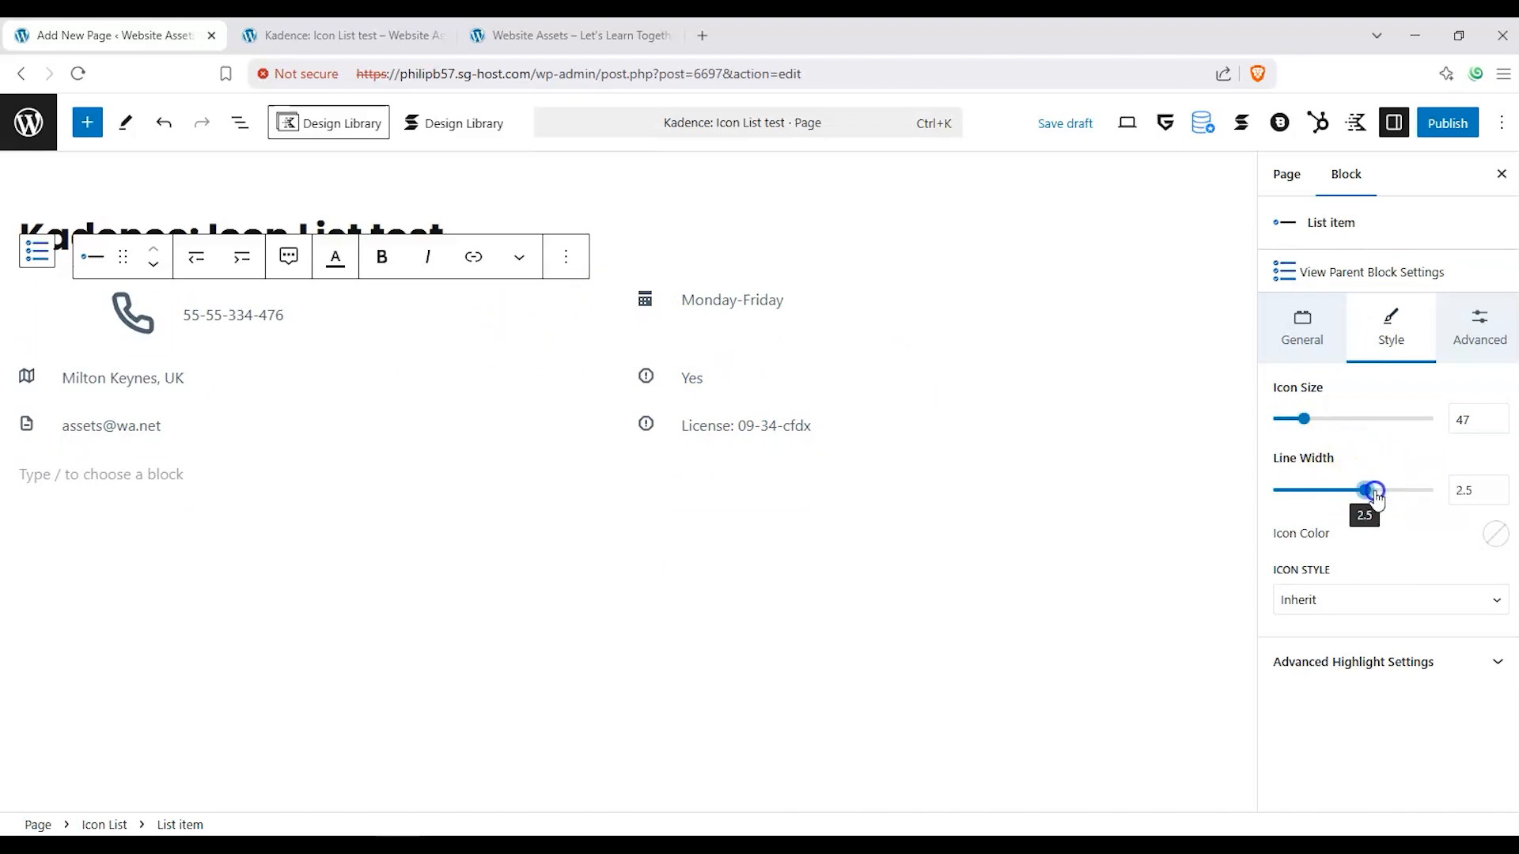
click(1495, 535)
click(1260, 493)
click(1430, 554)
Set the phone item's icon style to Stacked and its icon background to the light red E09C9C.
click(1457, 598)
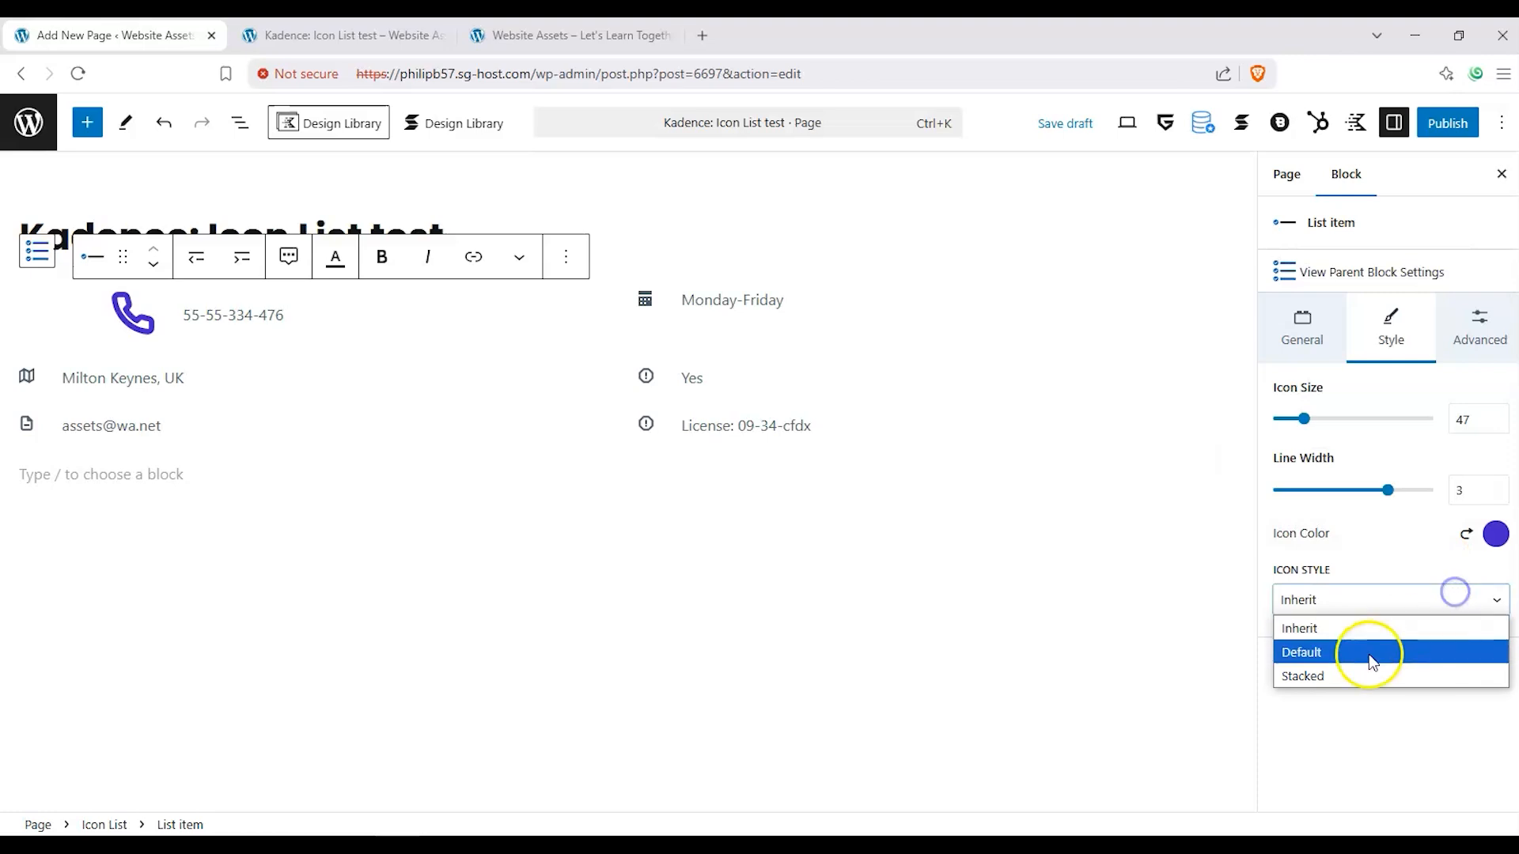
click(1356, 676)
scroll(1401, 617, down, 2)
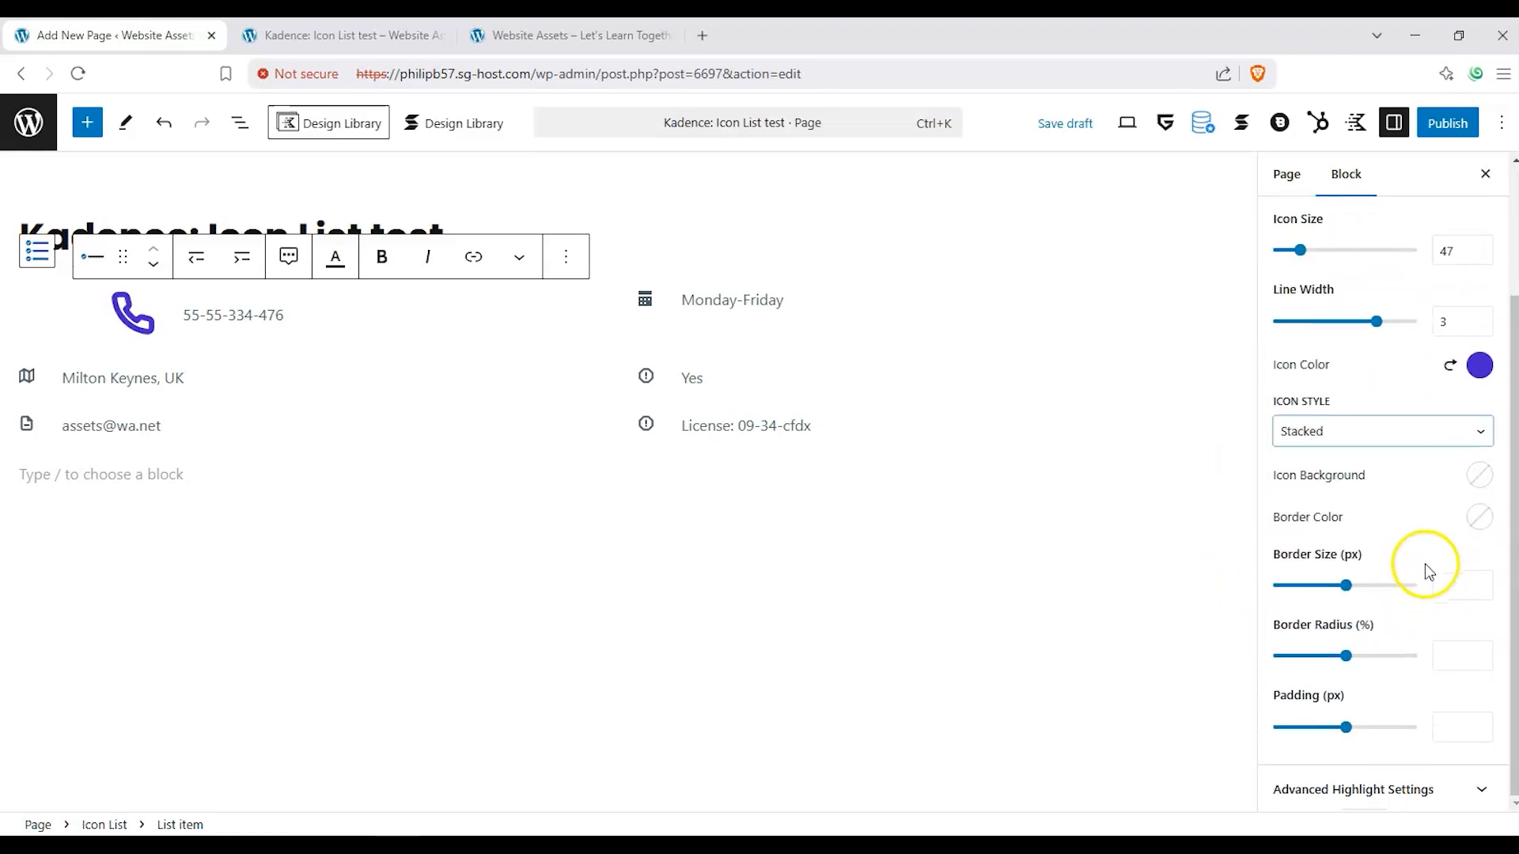
click(1473, 478)
click(1301, 188)
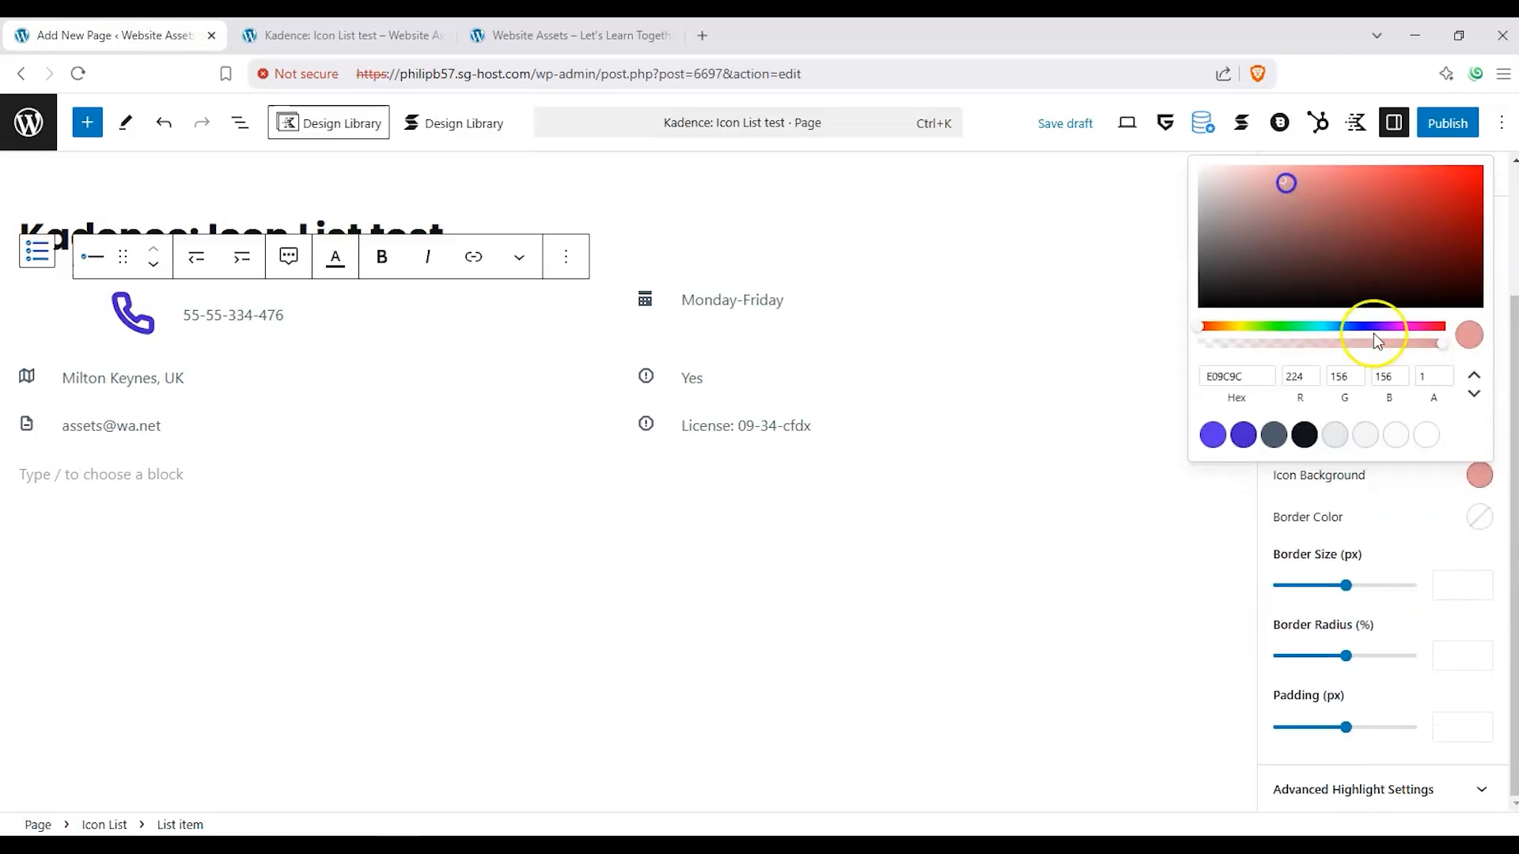
click(1394, 481)
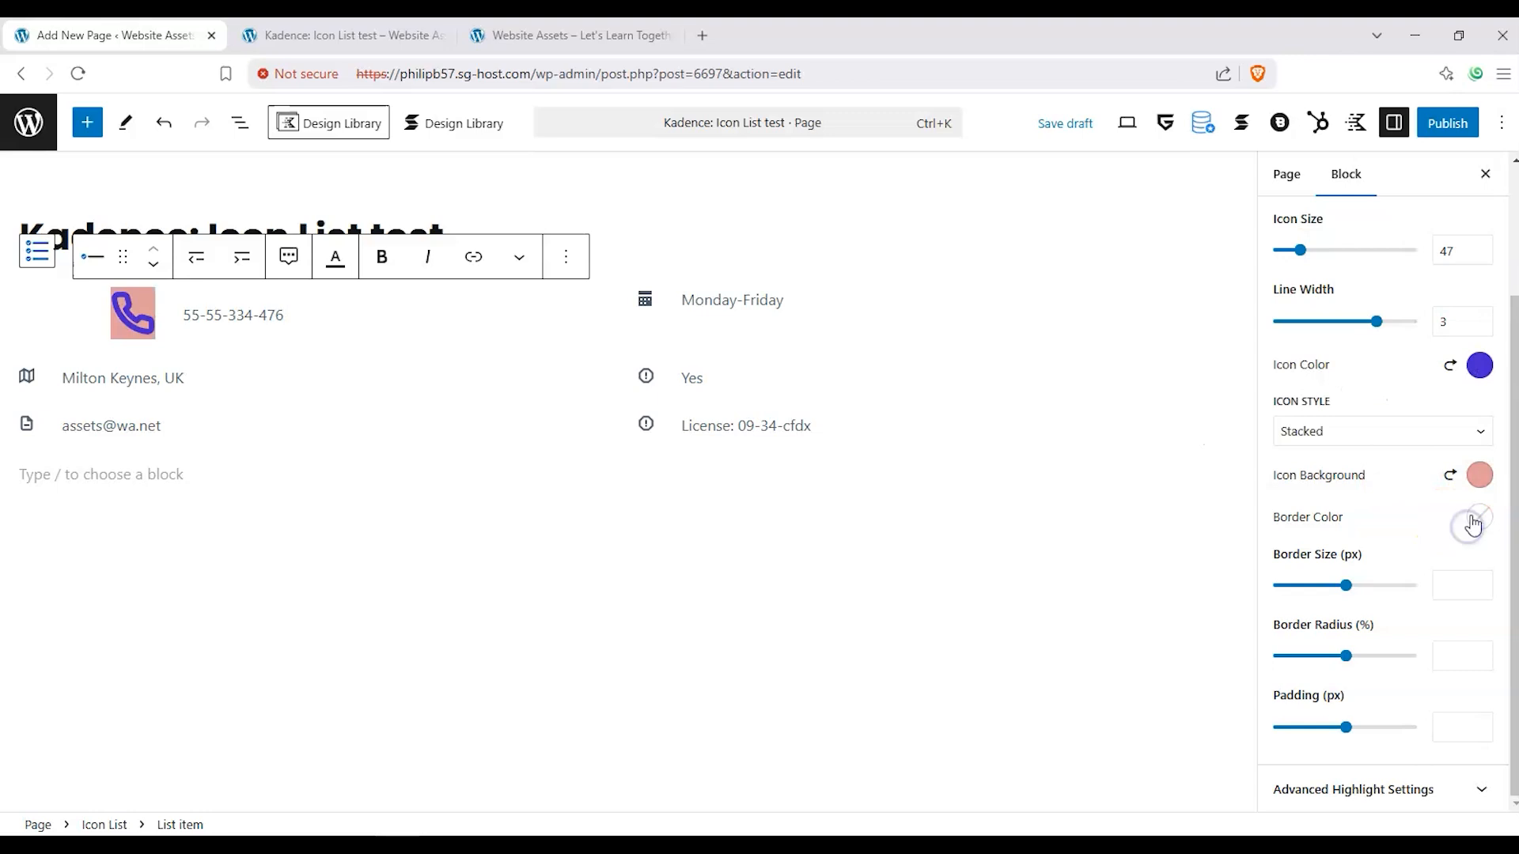
Give the stacked phone icon a near-black border of 9 px with a 40% radius and 16 px padding.
click(1473, 524)
click(1286, 324)
drag(1362, 595, 1338, 595)
drag(1346, 656, 1389, 669)
drag(1356, 719, 1288, 723)
click(1393, 690)
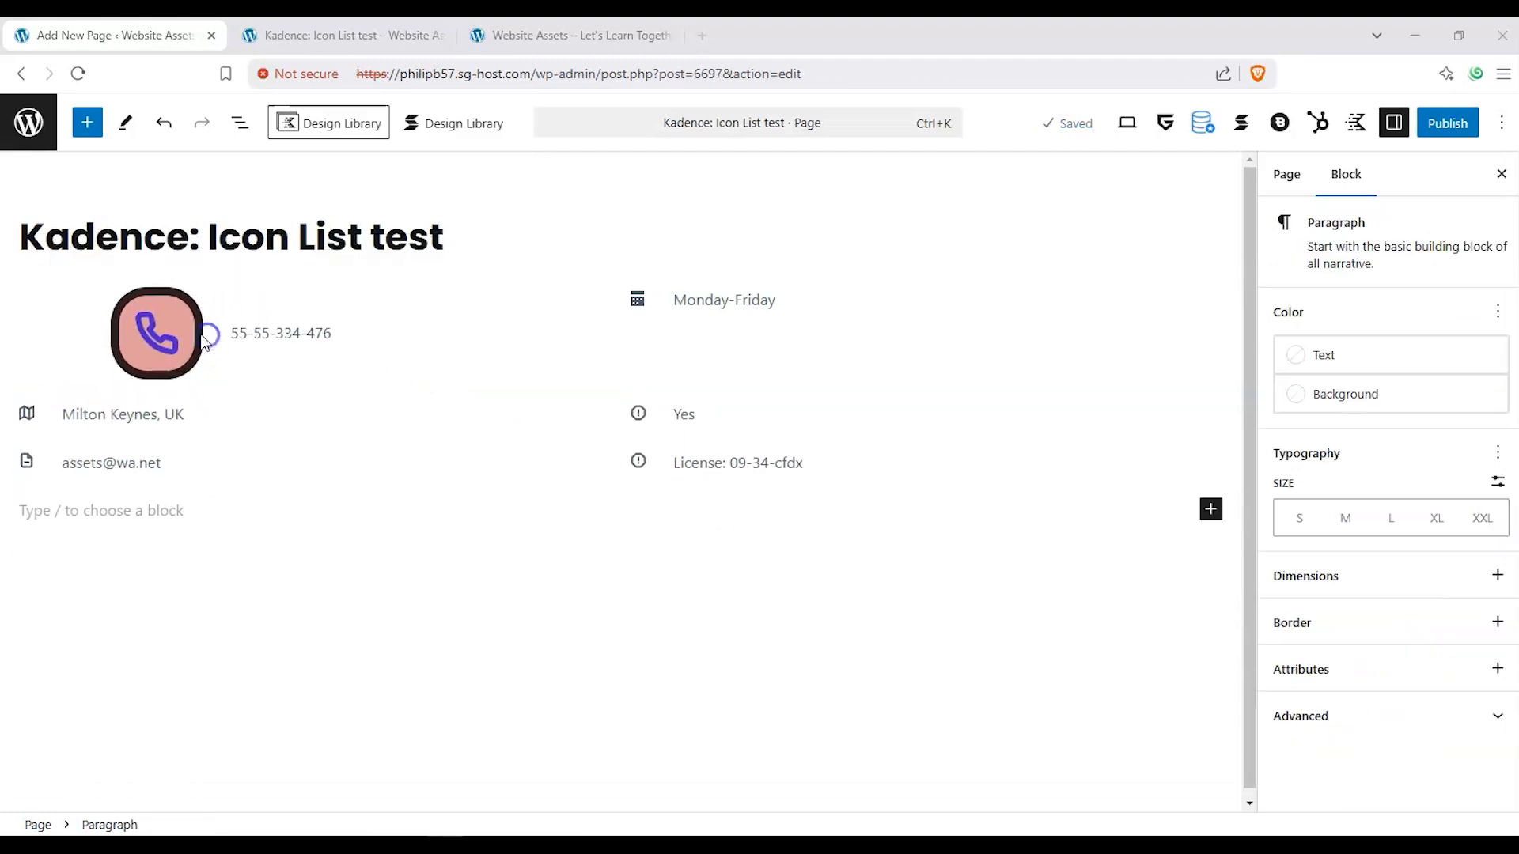
Enable the text gradient in the phone number item's advanced highlight settings.
click(207, 335)
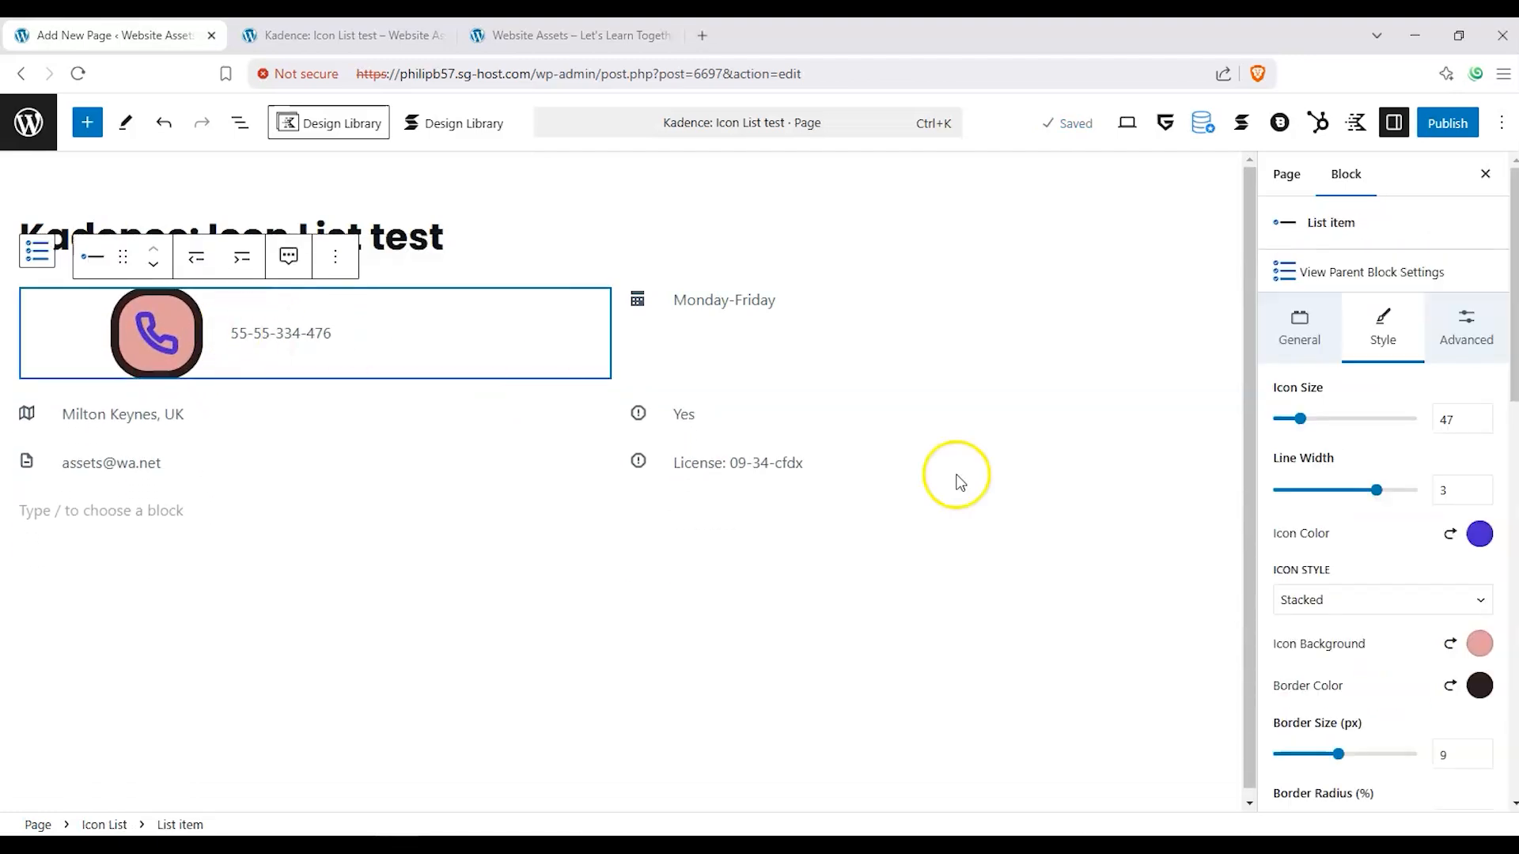
scroll(1355, 567, down, 2)
scroll(1356, 567, down, 5)
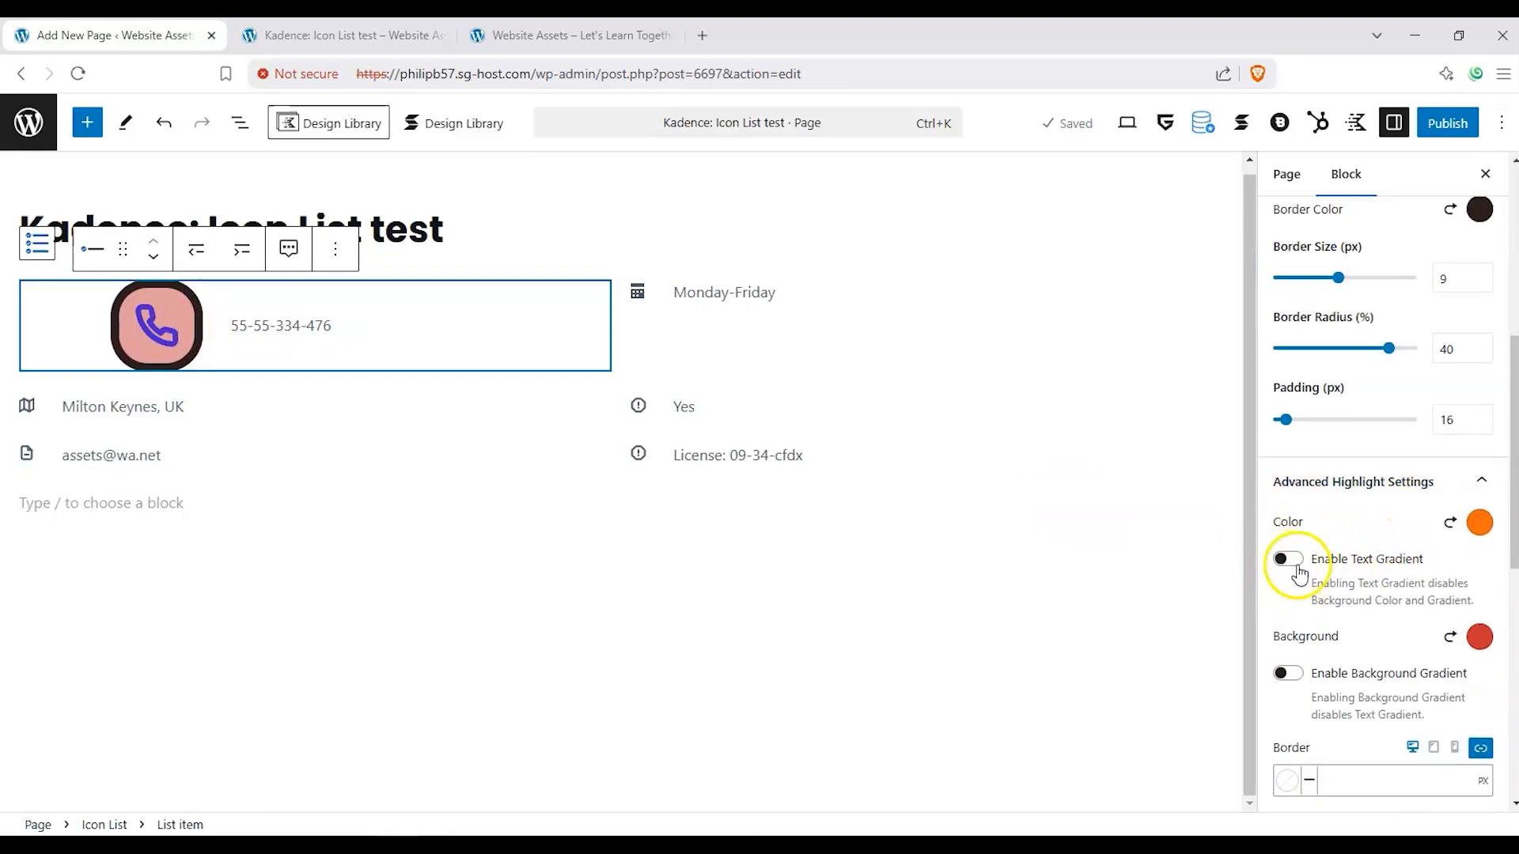
double_click(1291, 563)
click(1321, 604)
click(1326, 599)
click(1317, 604)
click(1353, 633)
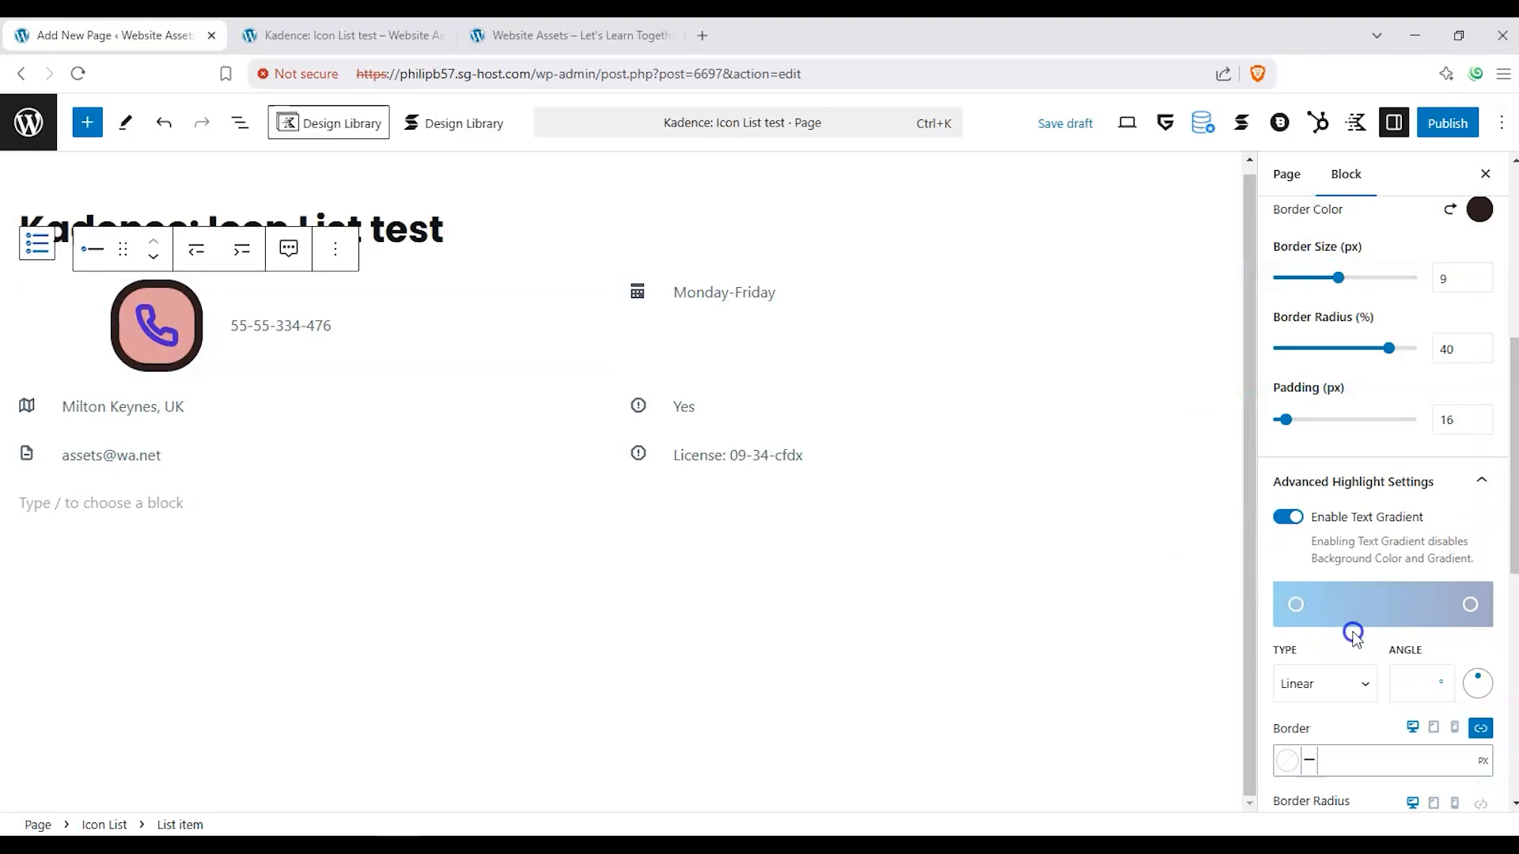
Set the phone item's highlight border to dark red at 5 px and turn the text gradient off.
click(1287, 761)
drag(1275, 549, 1271, 467)
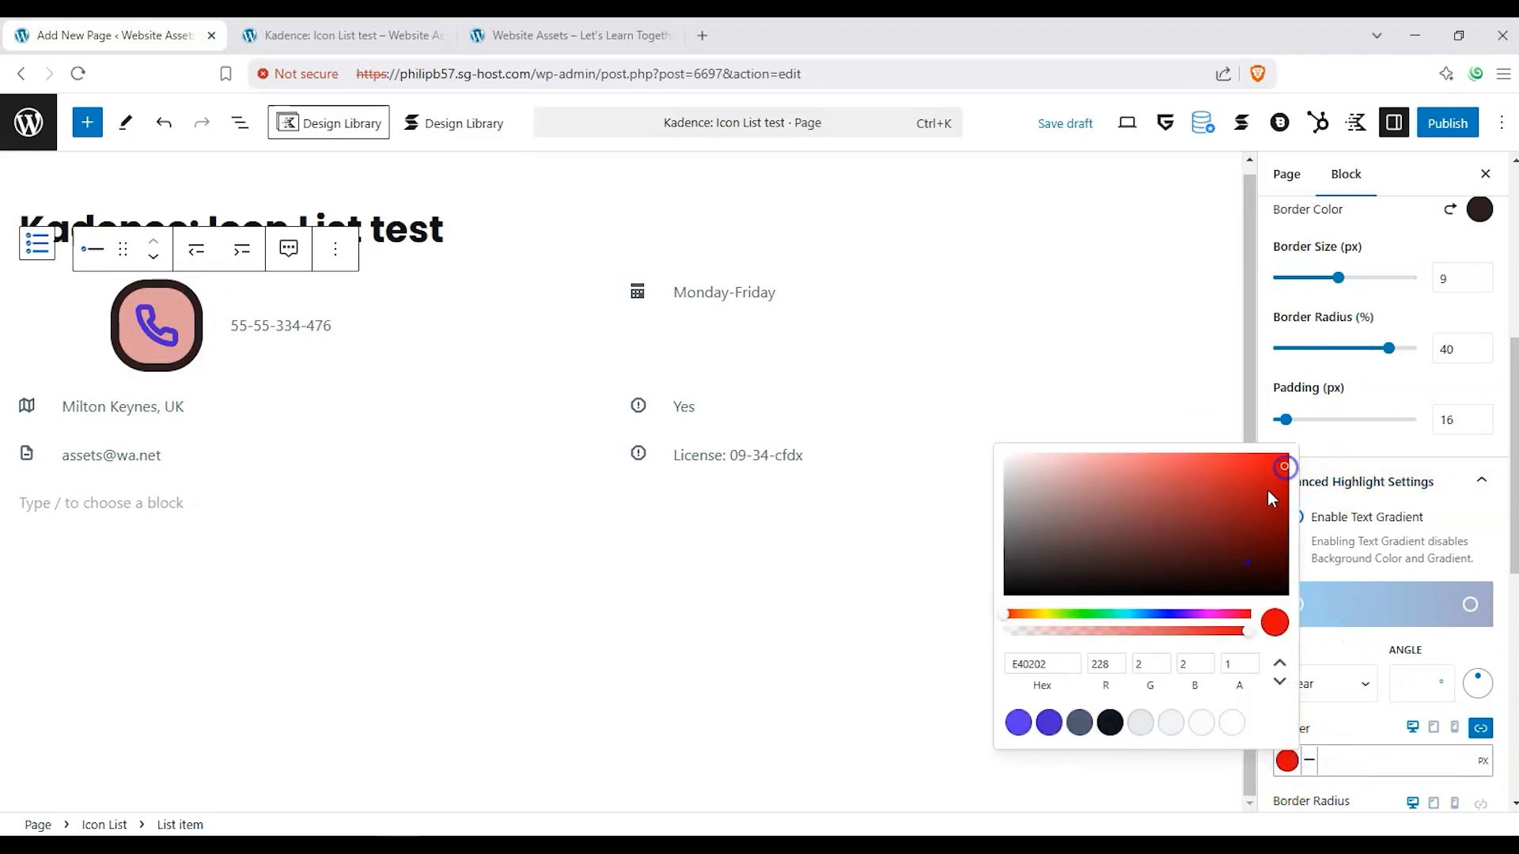
click(1374, 735)
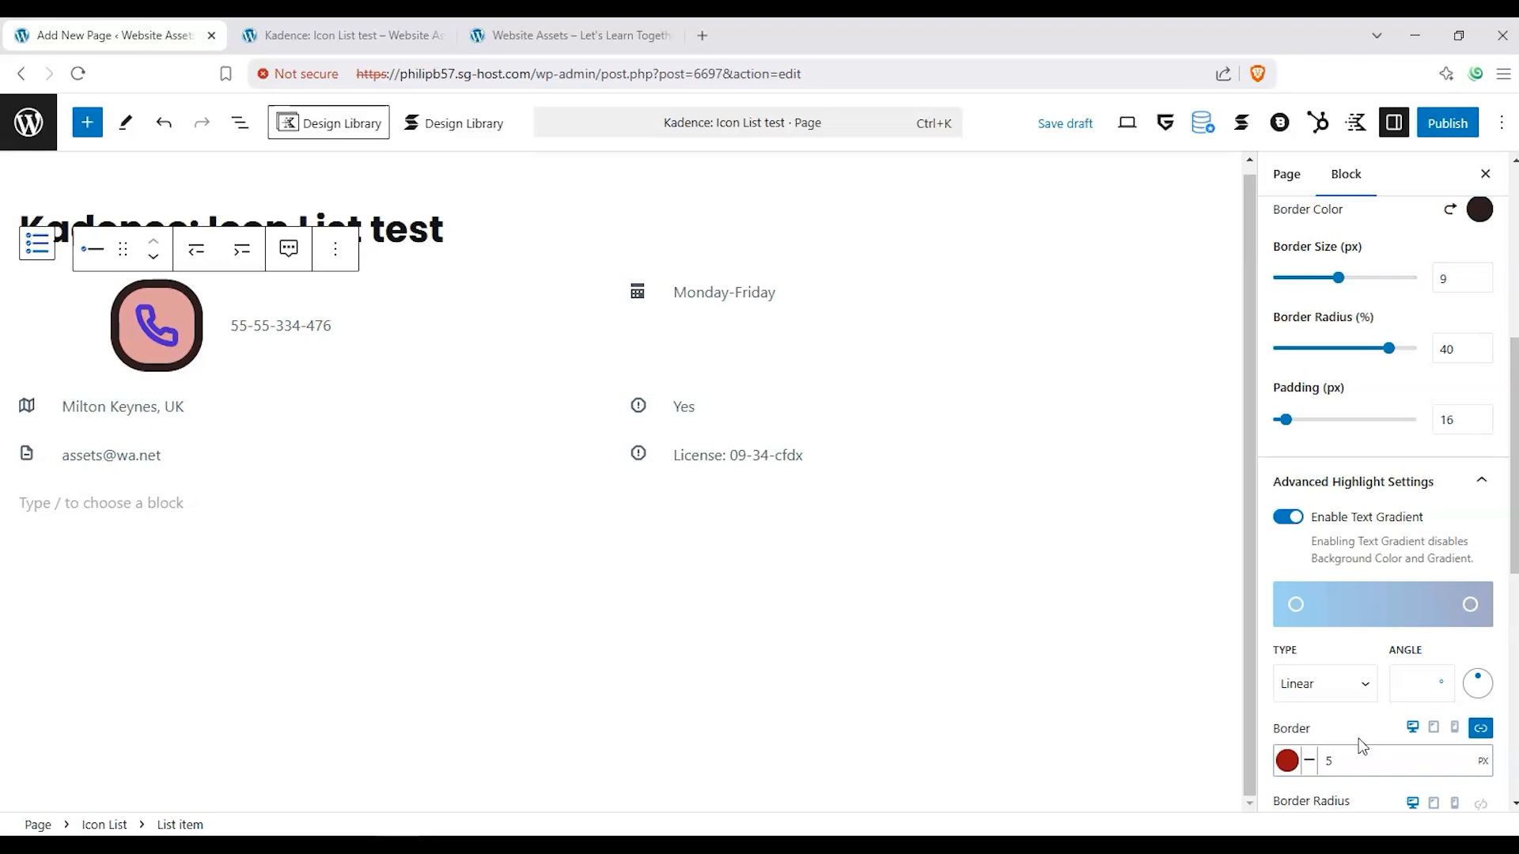
scroll(1306, 525, down, 2)
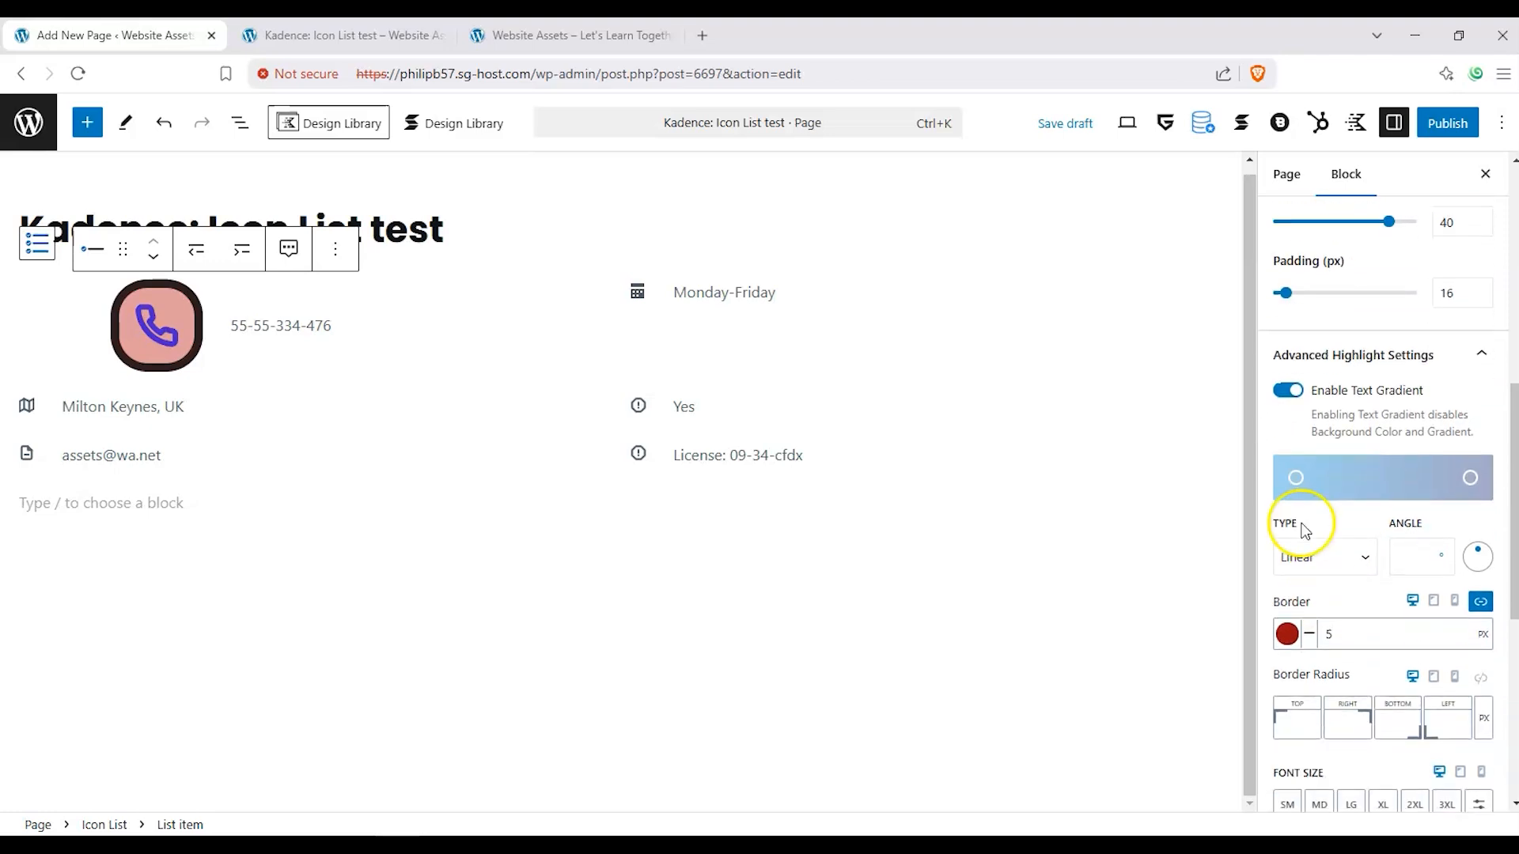
click(1288, 391)
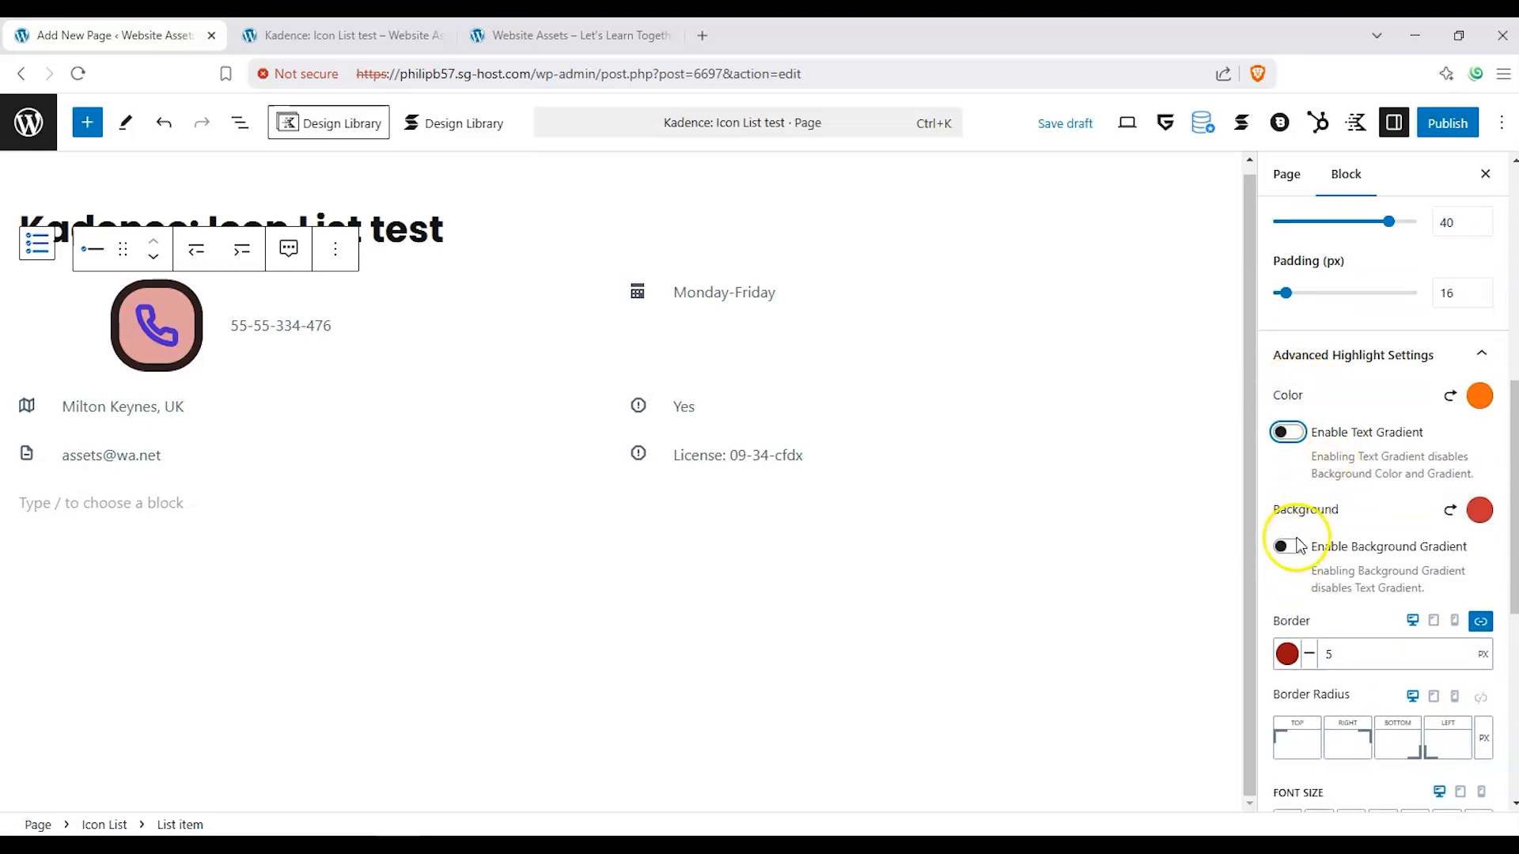
Try the background gradient in the phone number item's advanced highlight settings, inspecting the middle gradient stop's color.
click(1289, 547)
click(1364, 518)
click(1374, 520)
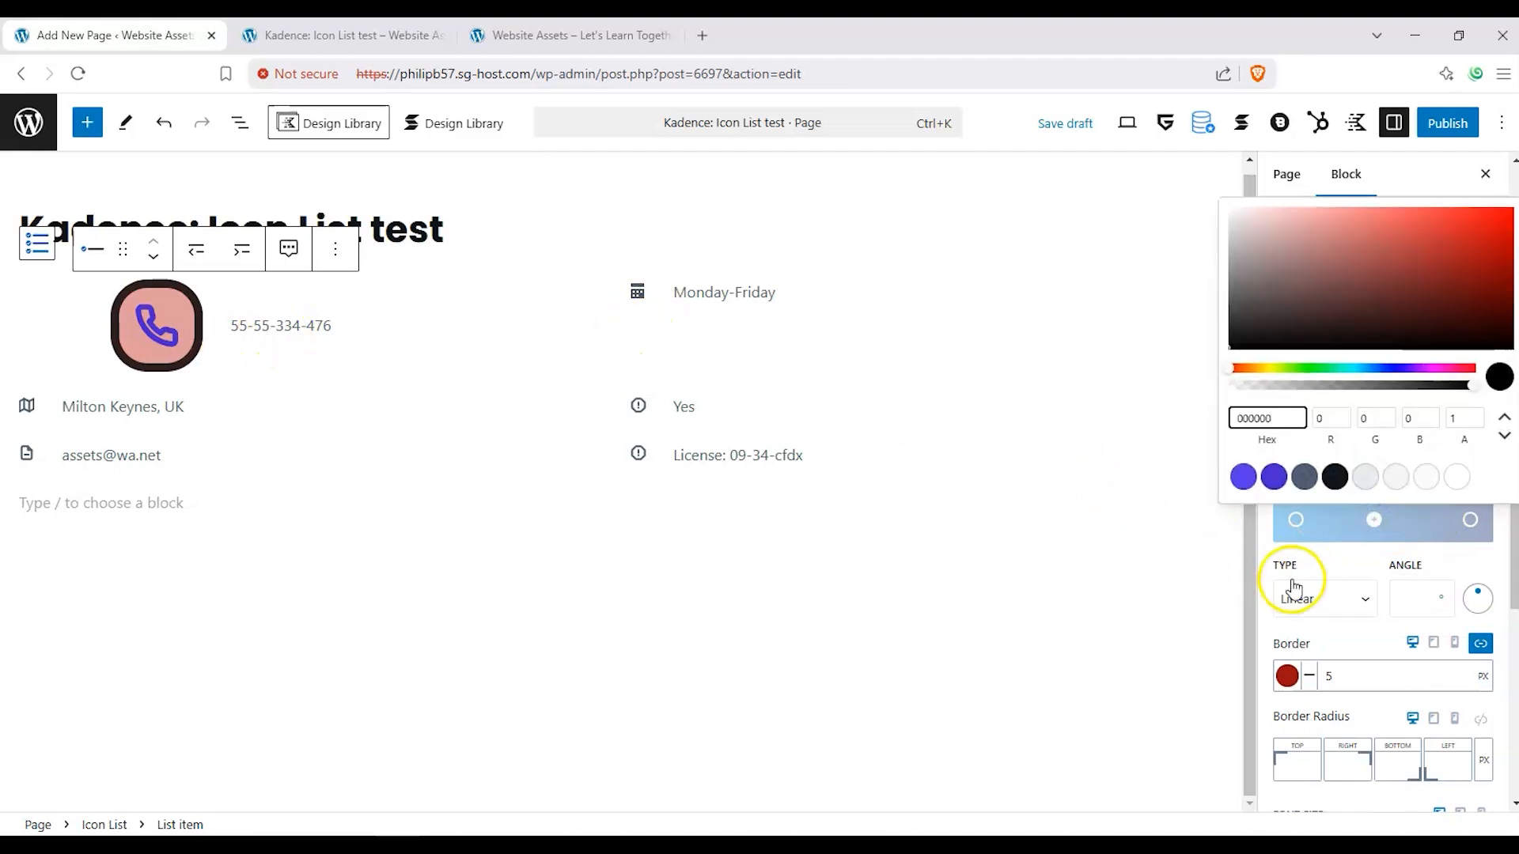
click(1337, 562)
click(1287, 431)
Review the phone item's remaining highlight typography options and its Advanced section.
scroll(1405, 514, down, 4)
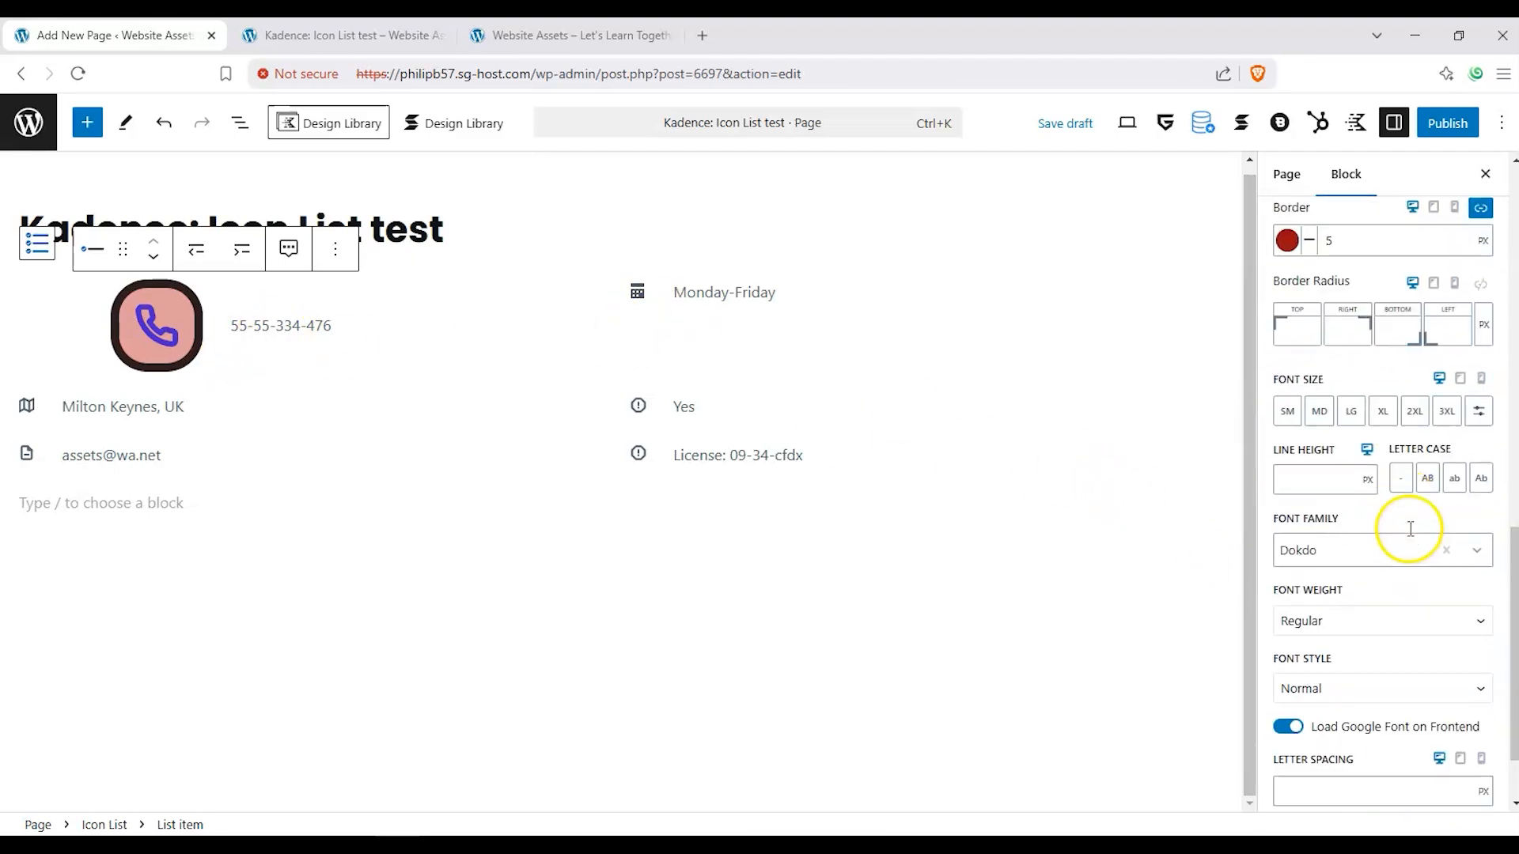
scroll(1413, 538, up, 15)
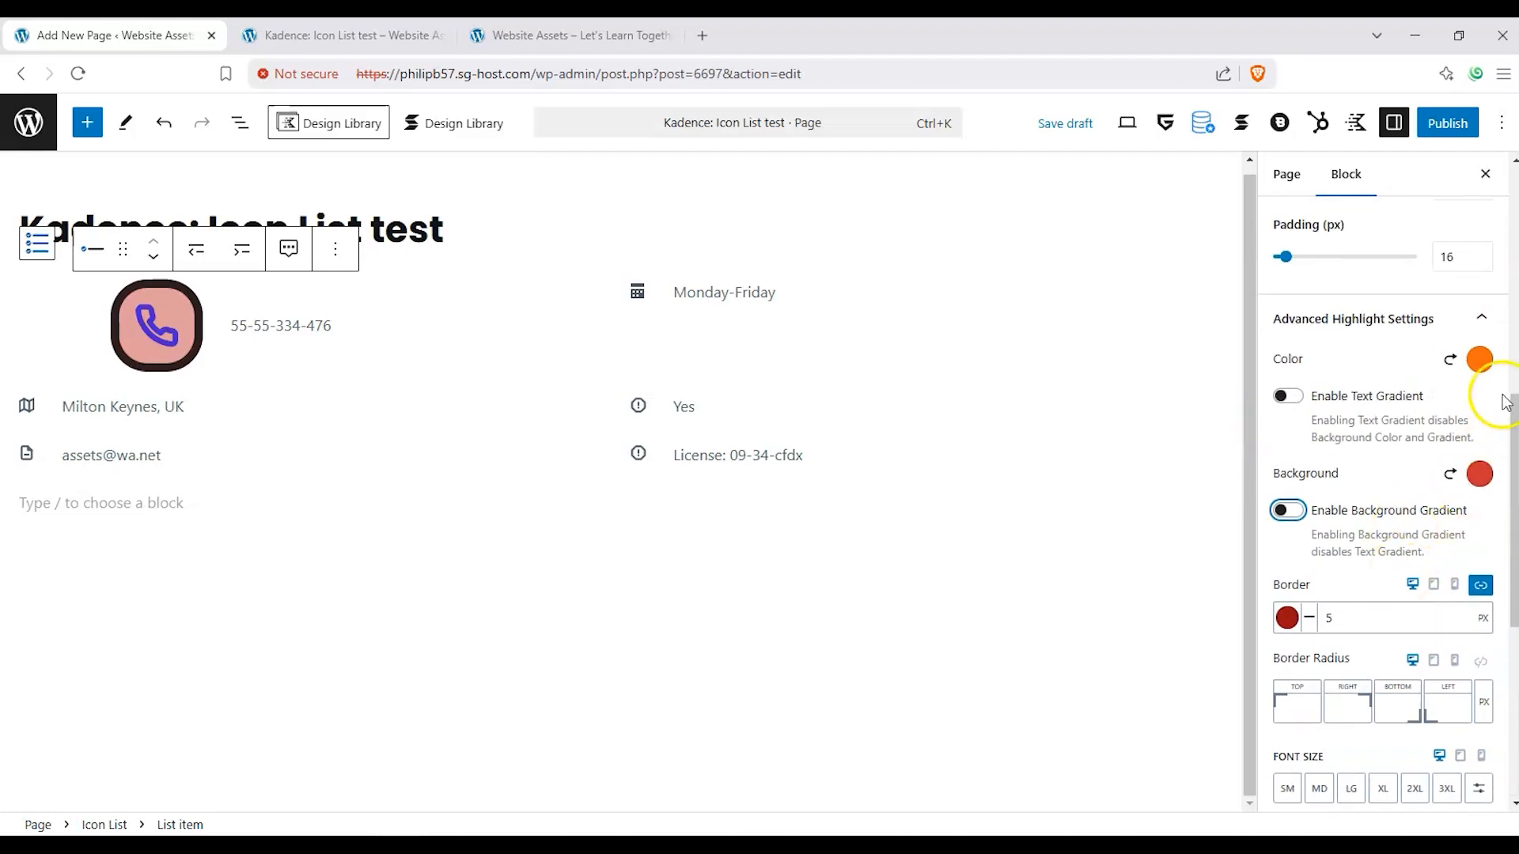
scroll(1459, 316, up, 5)
click(1464, 326)
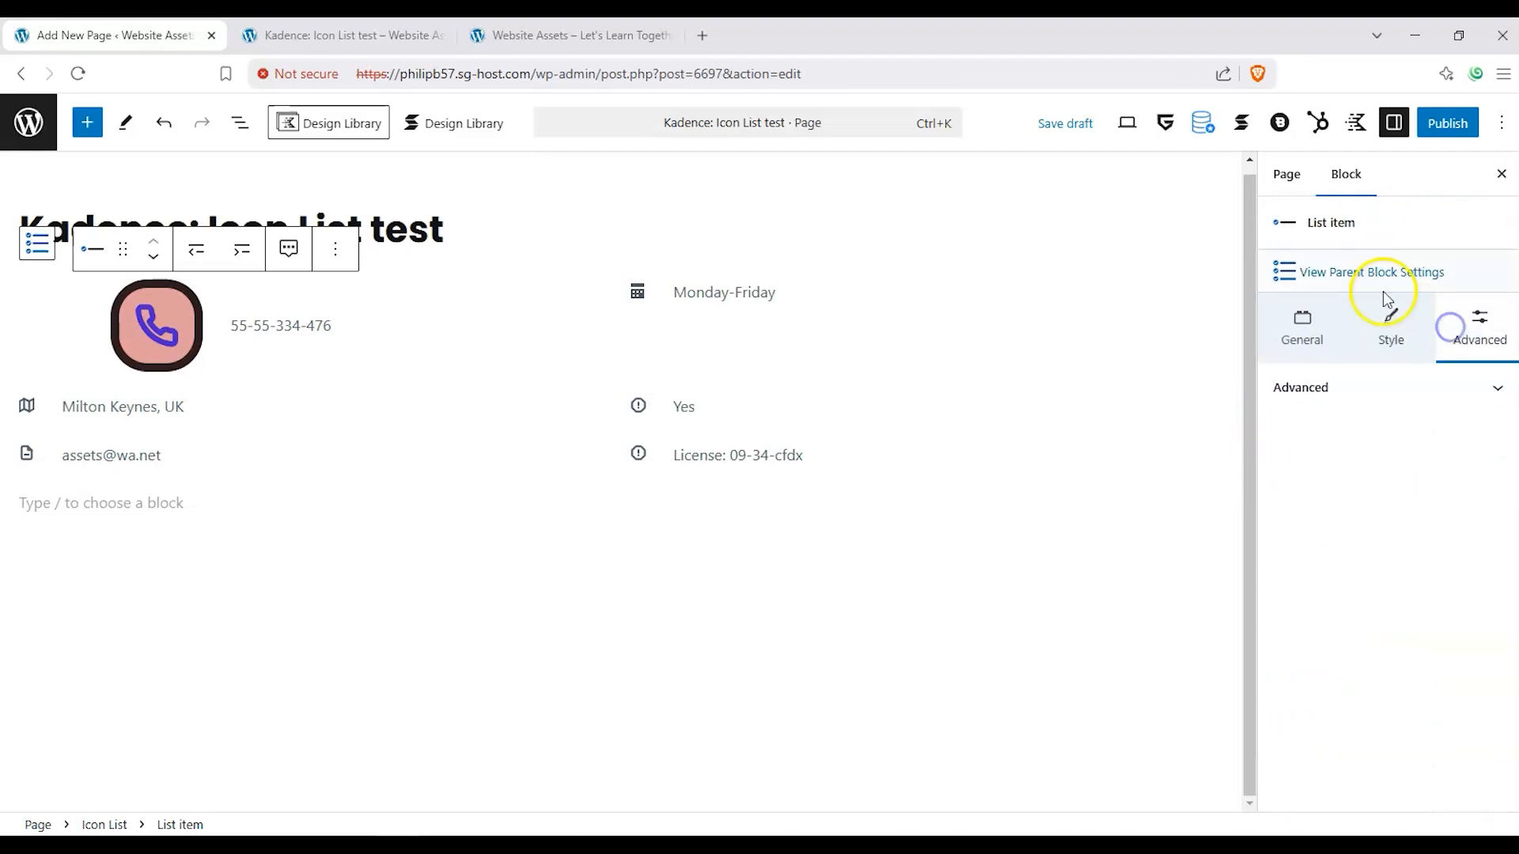
click(1377, 398)
click(1369, 384)
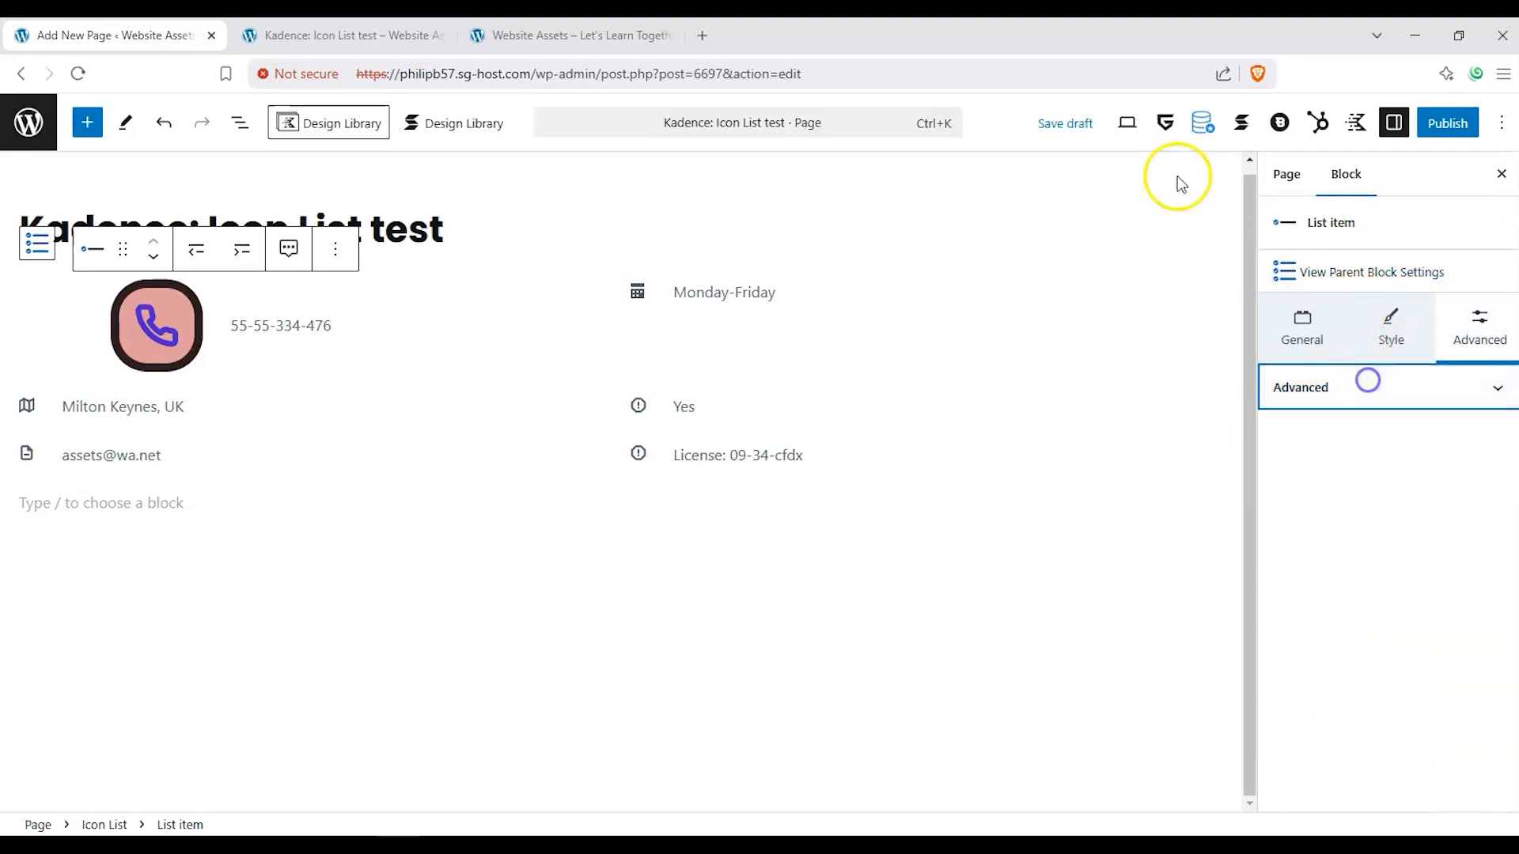
Publish the Kadence: Icon List test page and open the live page in a new tab.
click(1464, 123)
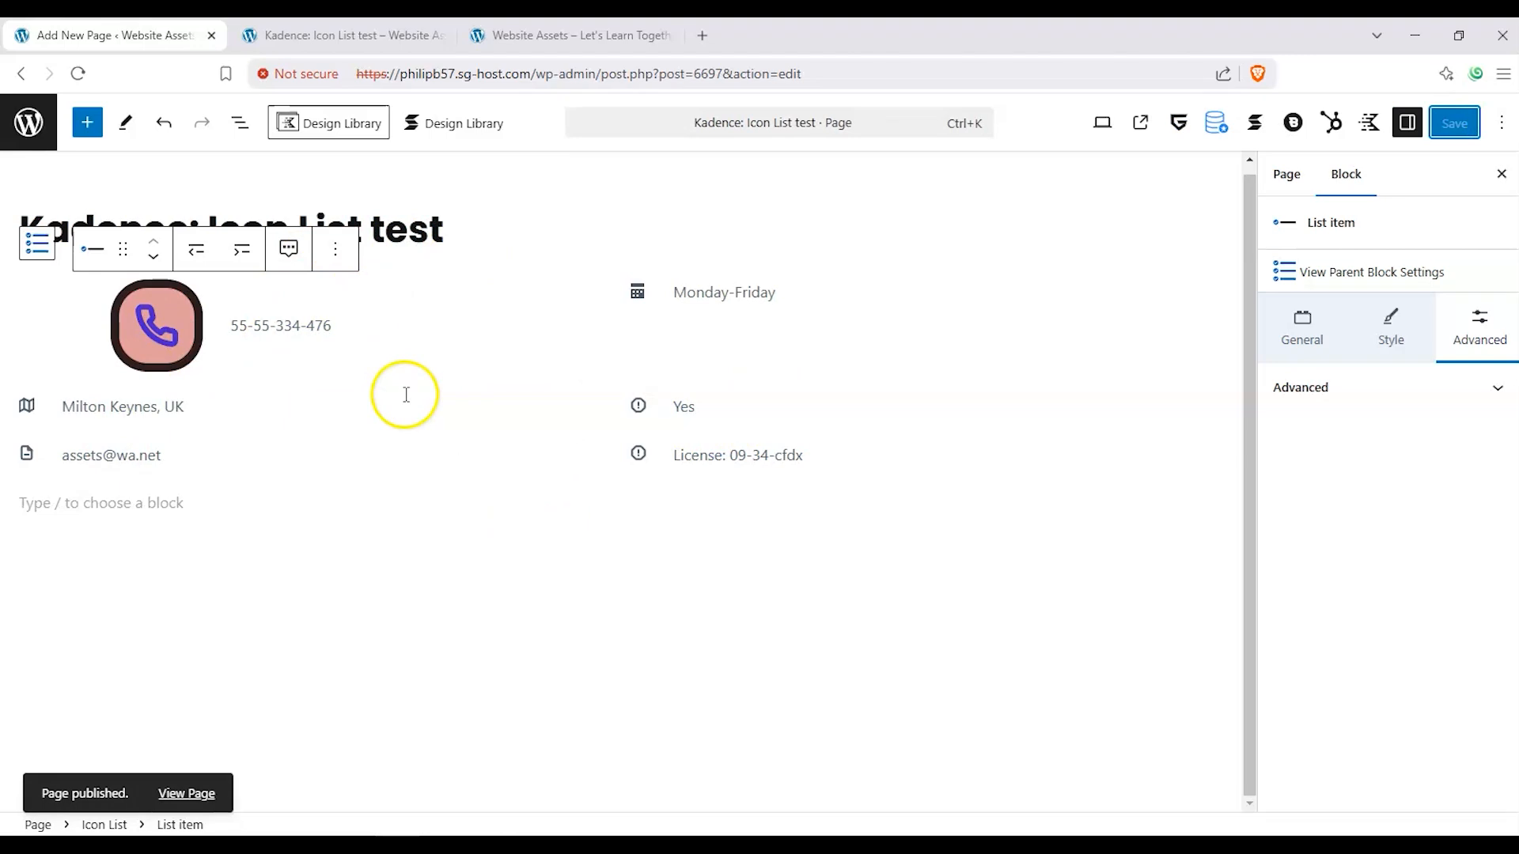
click(1140, 126)
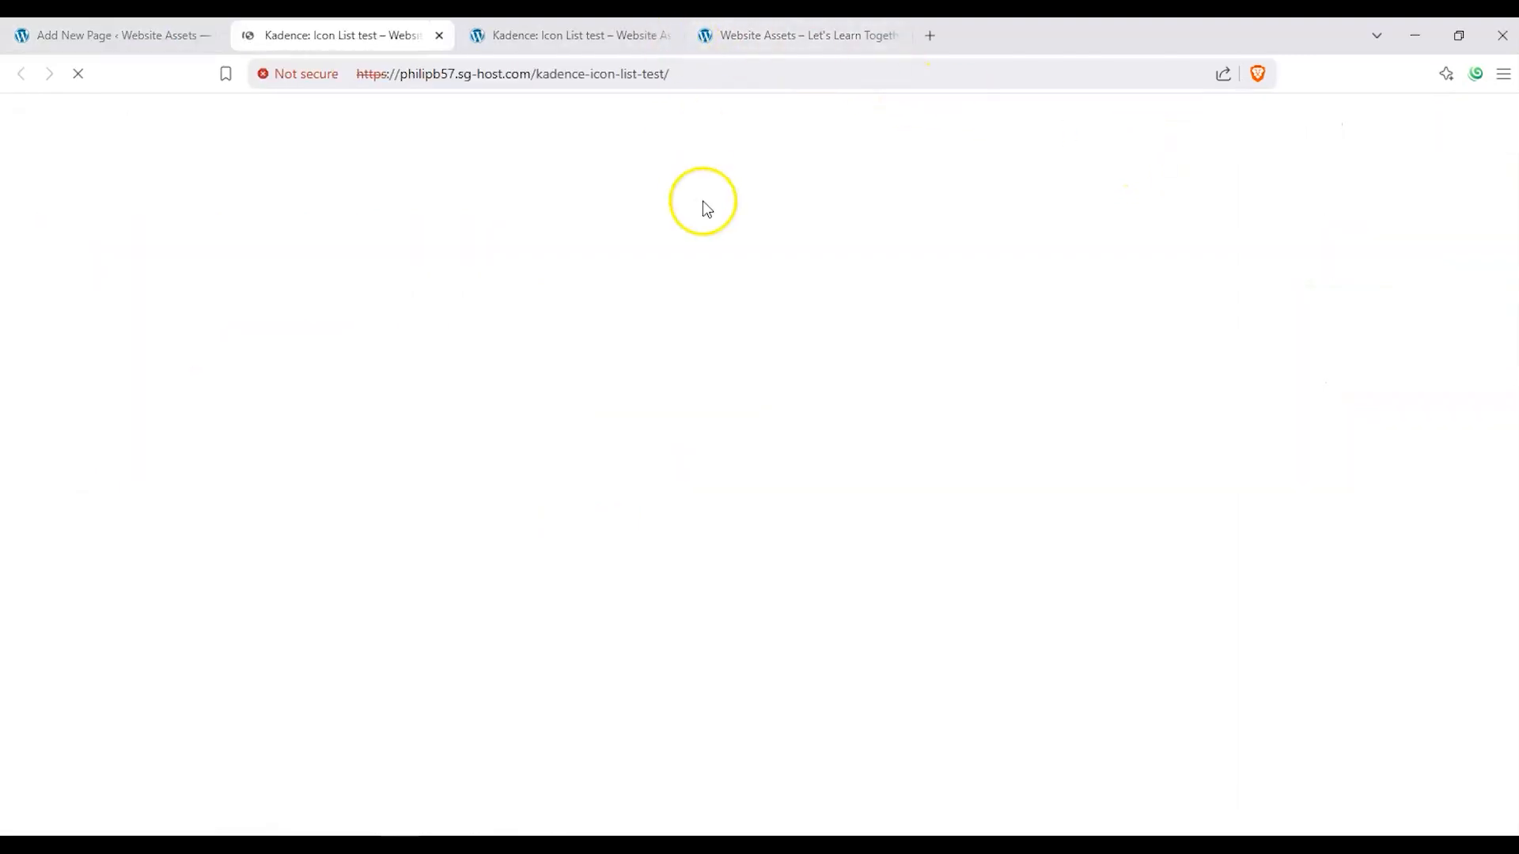
Examine the styled phone item against the other list items on the live page, and close the older duplicate preview tab.
scroll(168, 281, down, 2)
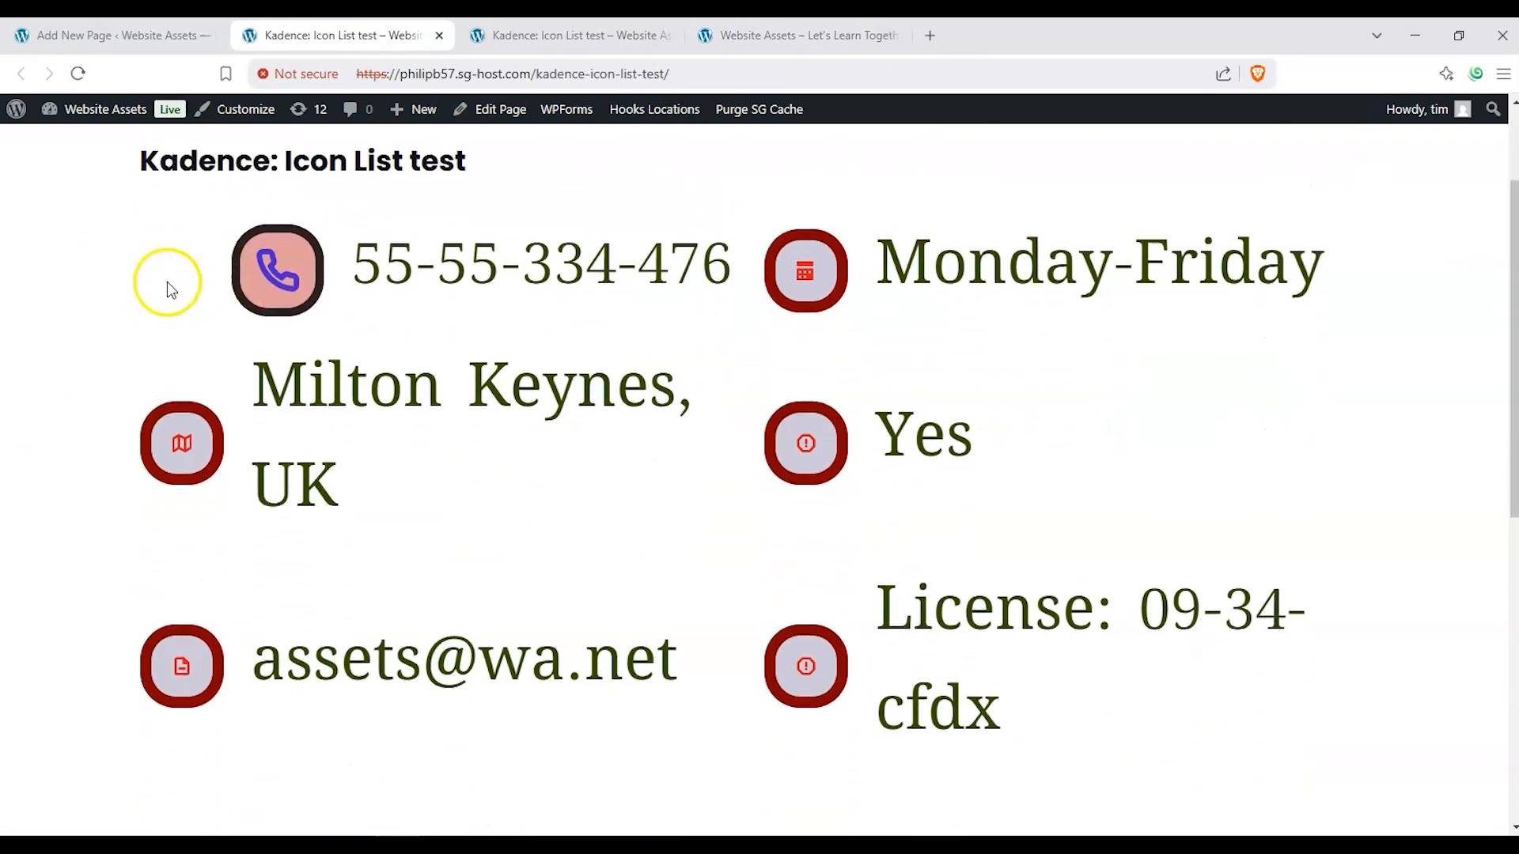
scroll(164, 293, down, 2)
scroll(221, 287, up, 4)
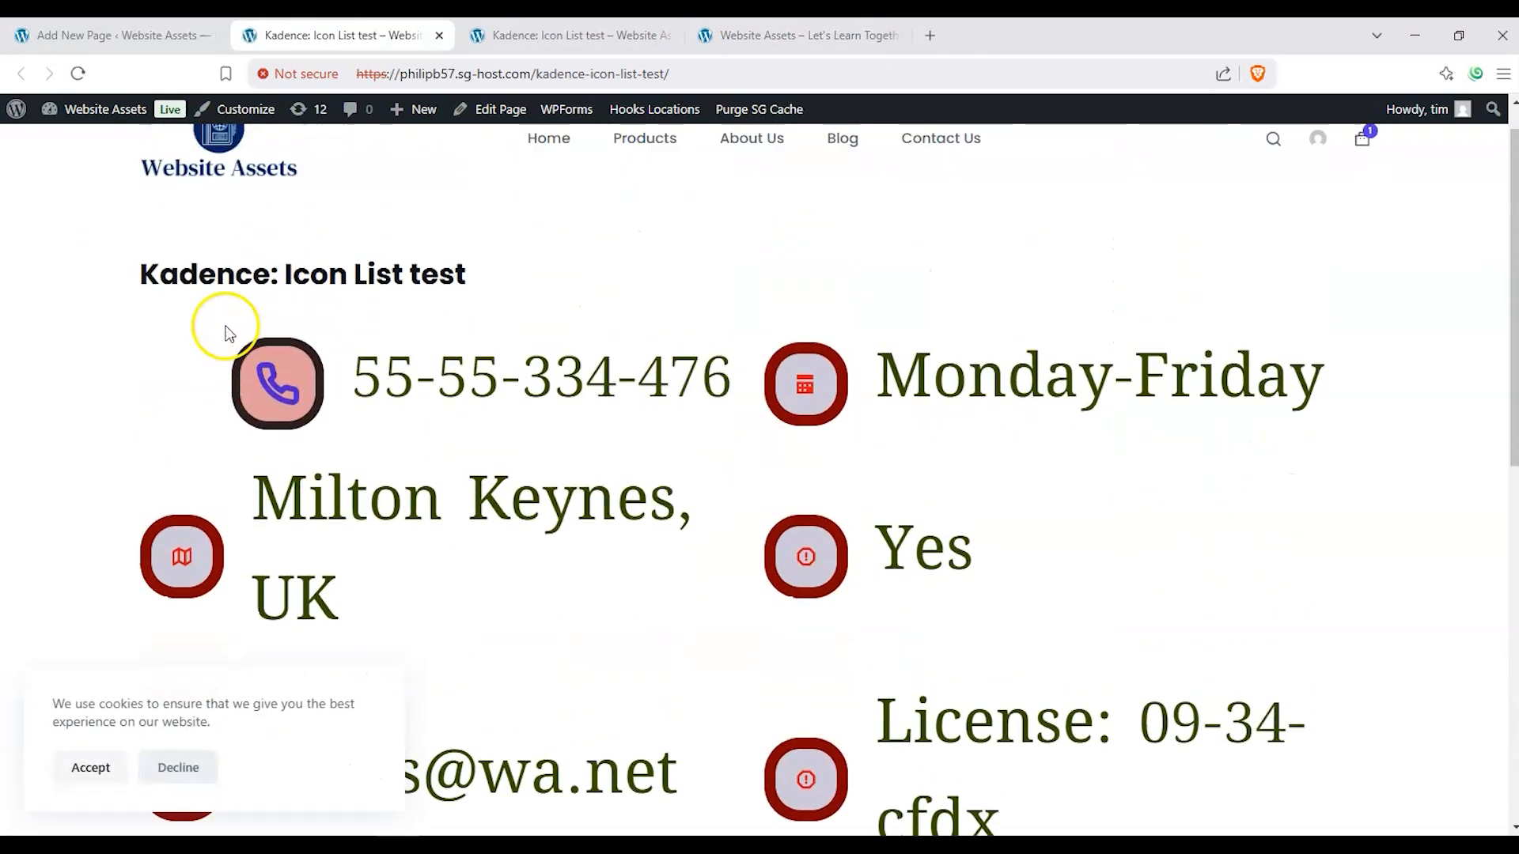
scroll(220, 329, down, 2)
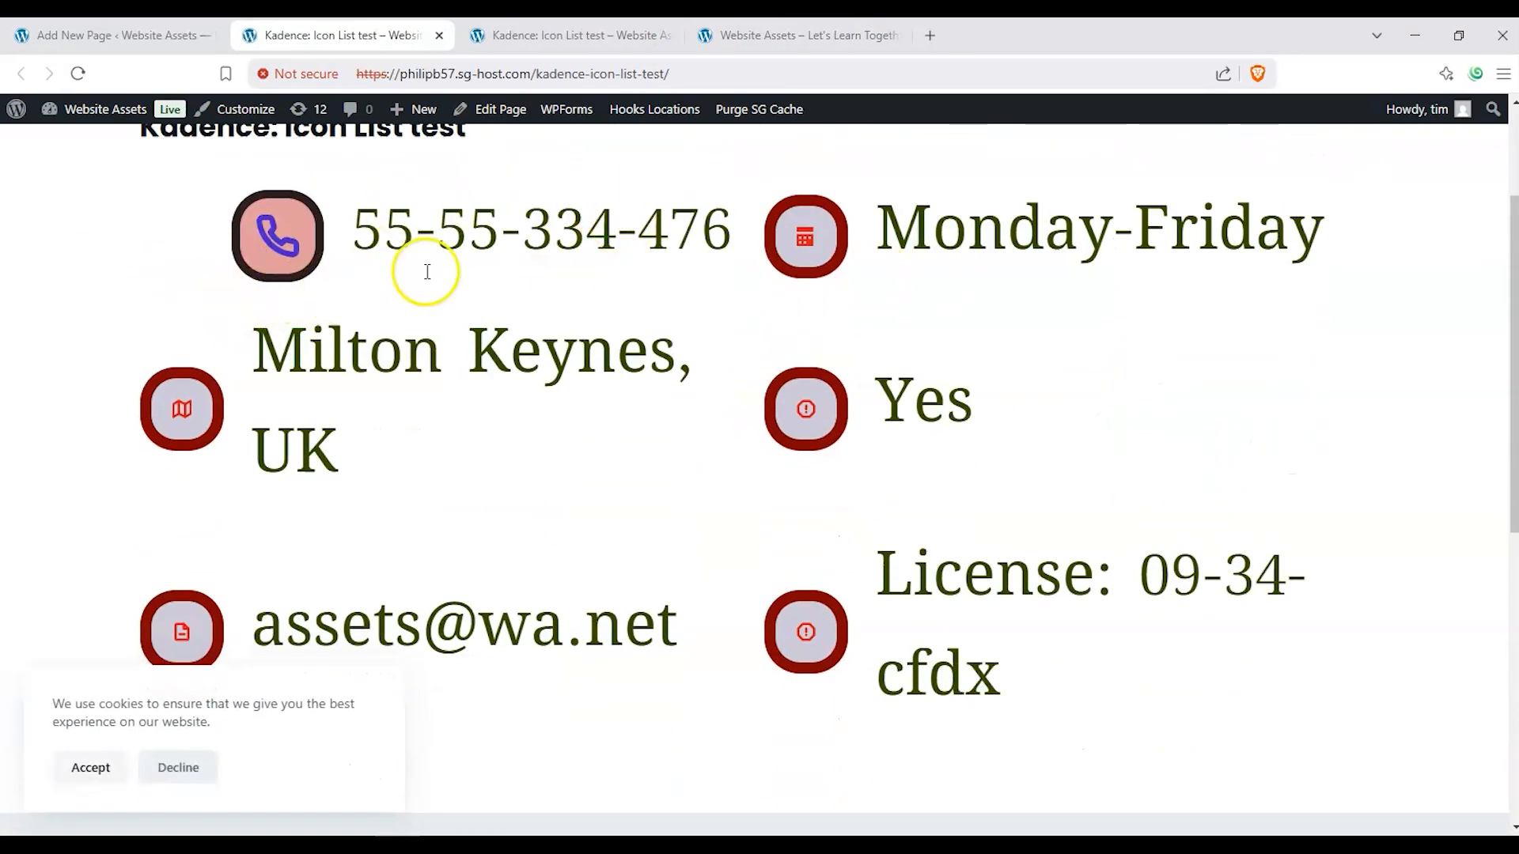
scroll(356, 379, up, 1)
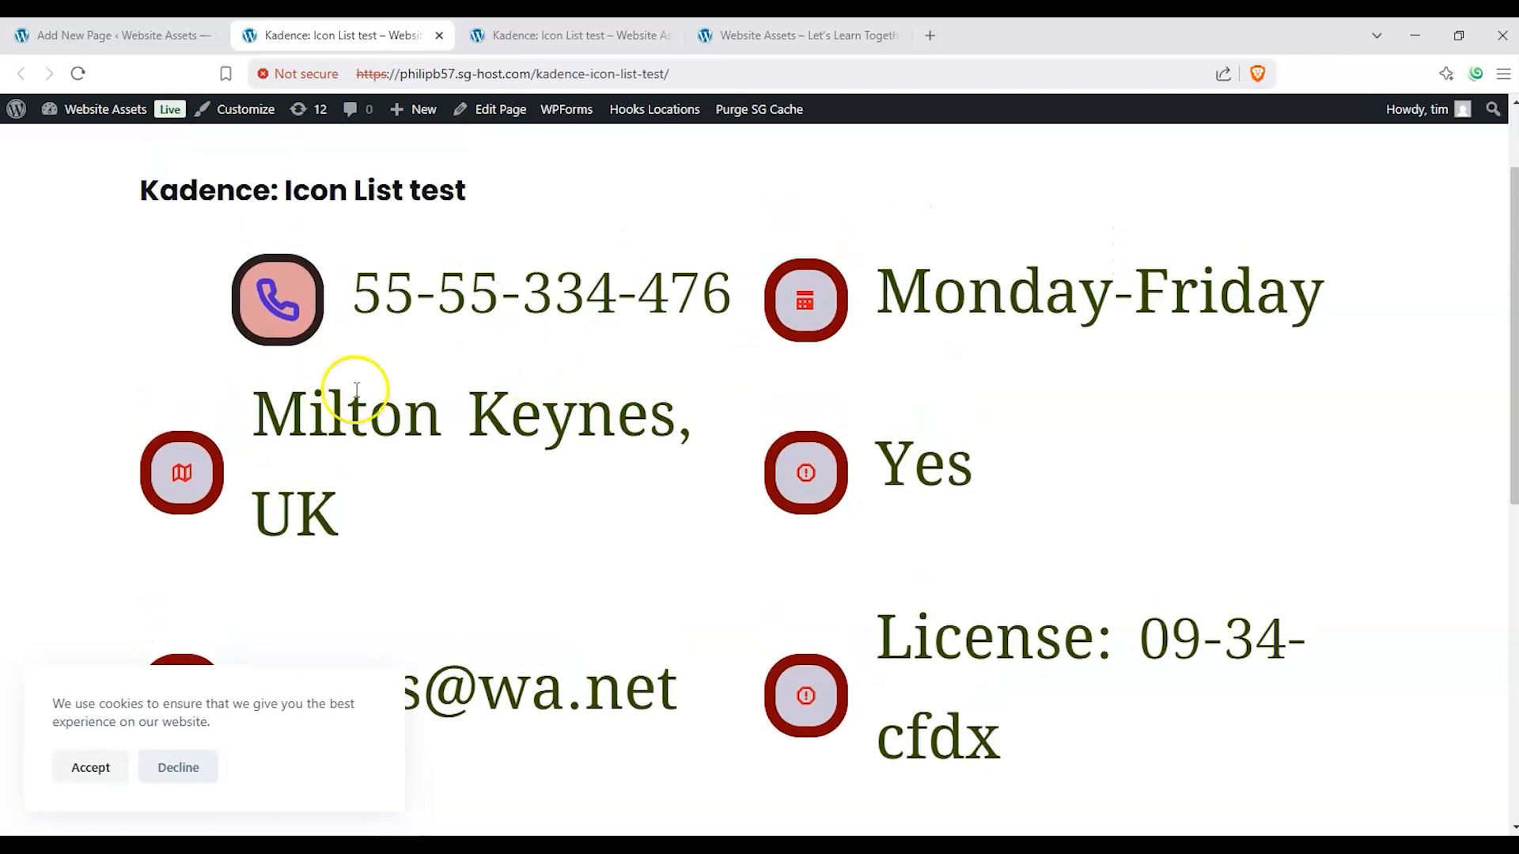
scroll(271, 543, down, 1)
click(666, 35)
Inspect the published list's text and icon styling, from the phone number to the location and e-mail items.
scroll(368, 261, up, 1)
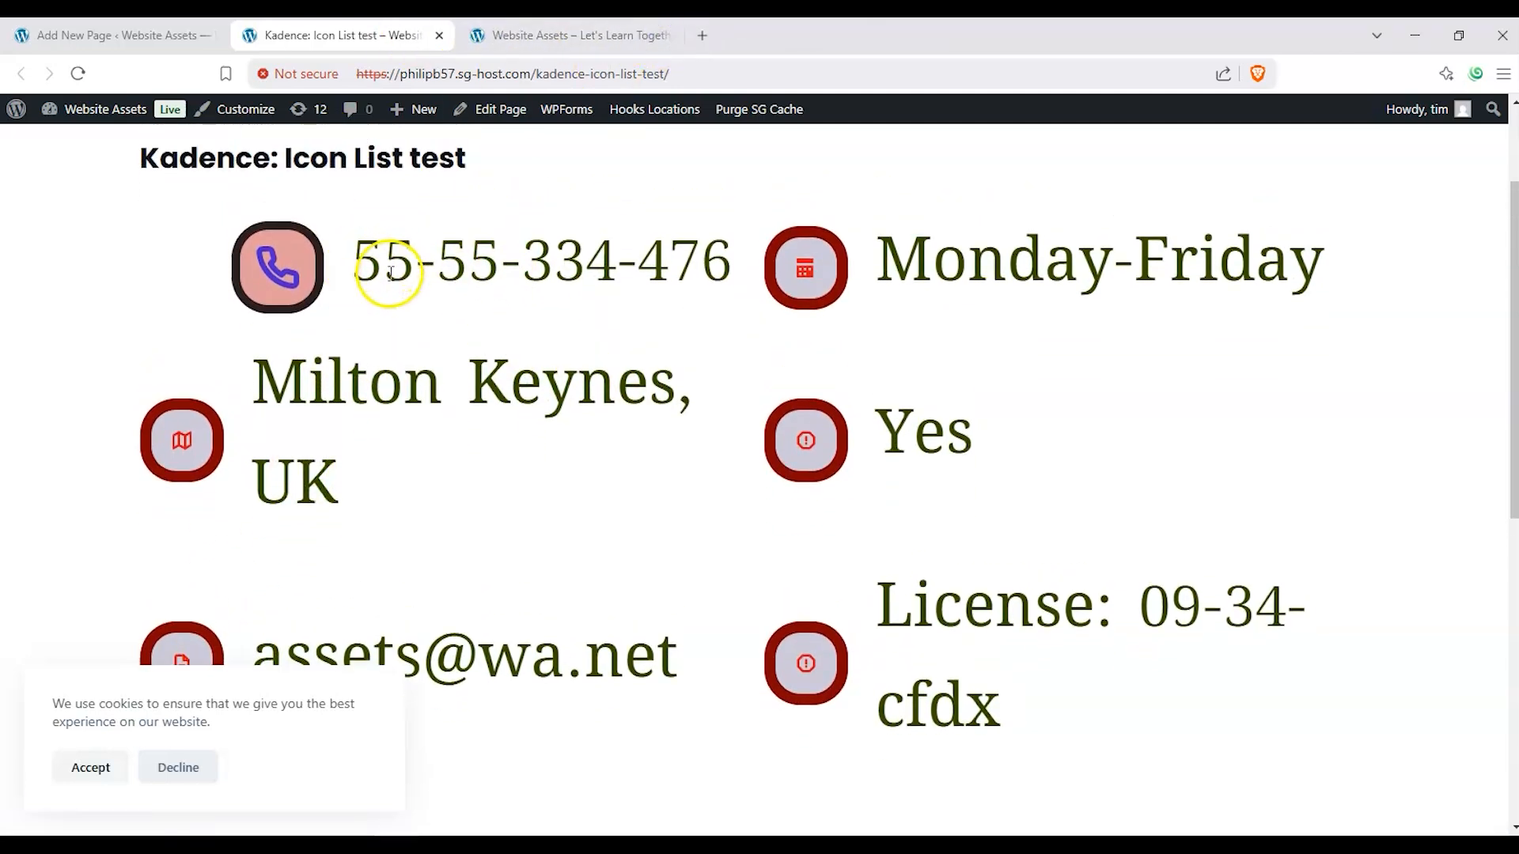
scroll(395, 262, down, 1)
scroll(373, 258, up, 1)
drag(376, 257, 549, 338)
click(672, 395)
drag(672, 395, 606, 390)
drag(403, 359, 383, 356)
click(310, 383)
scroll(261, 388, down, 1)
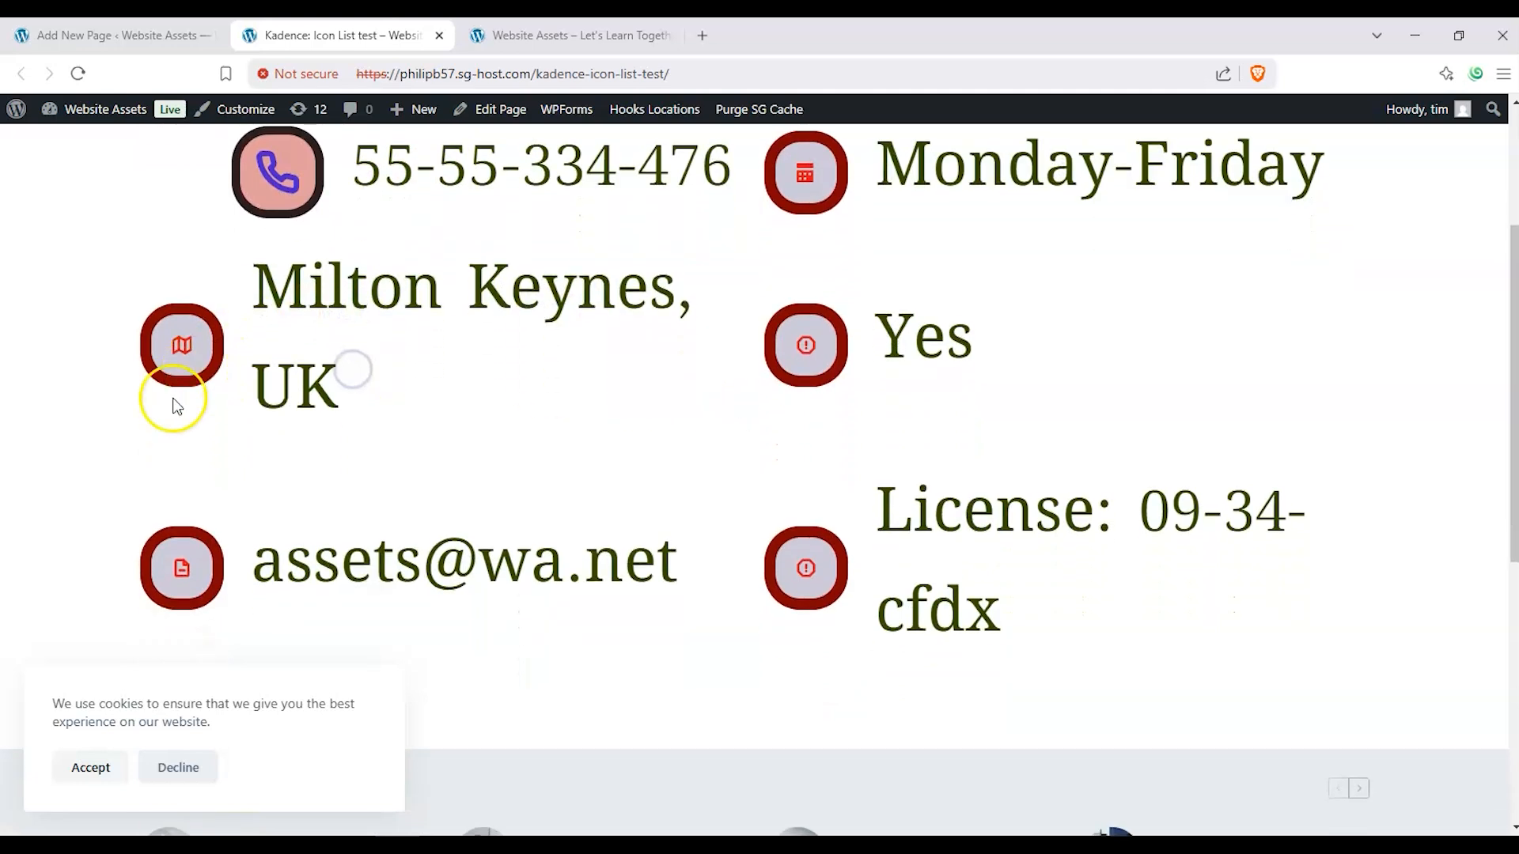
scroll(507, 273, up, 1)
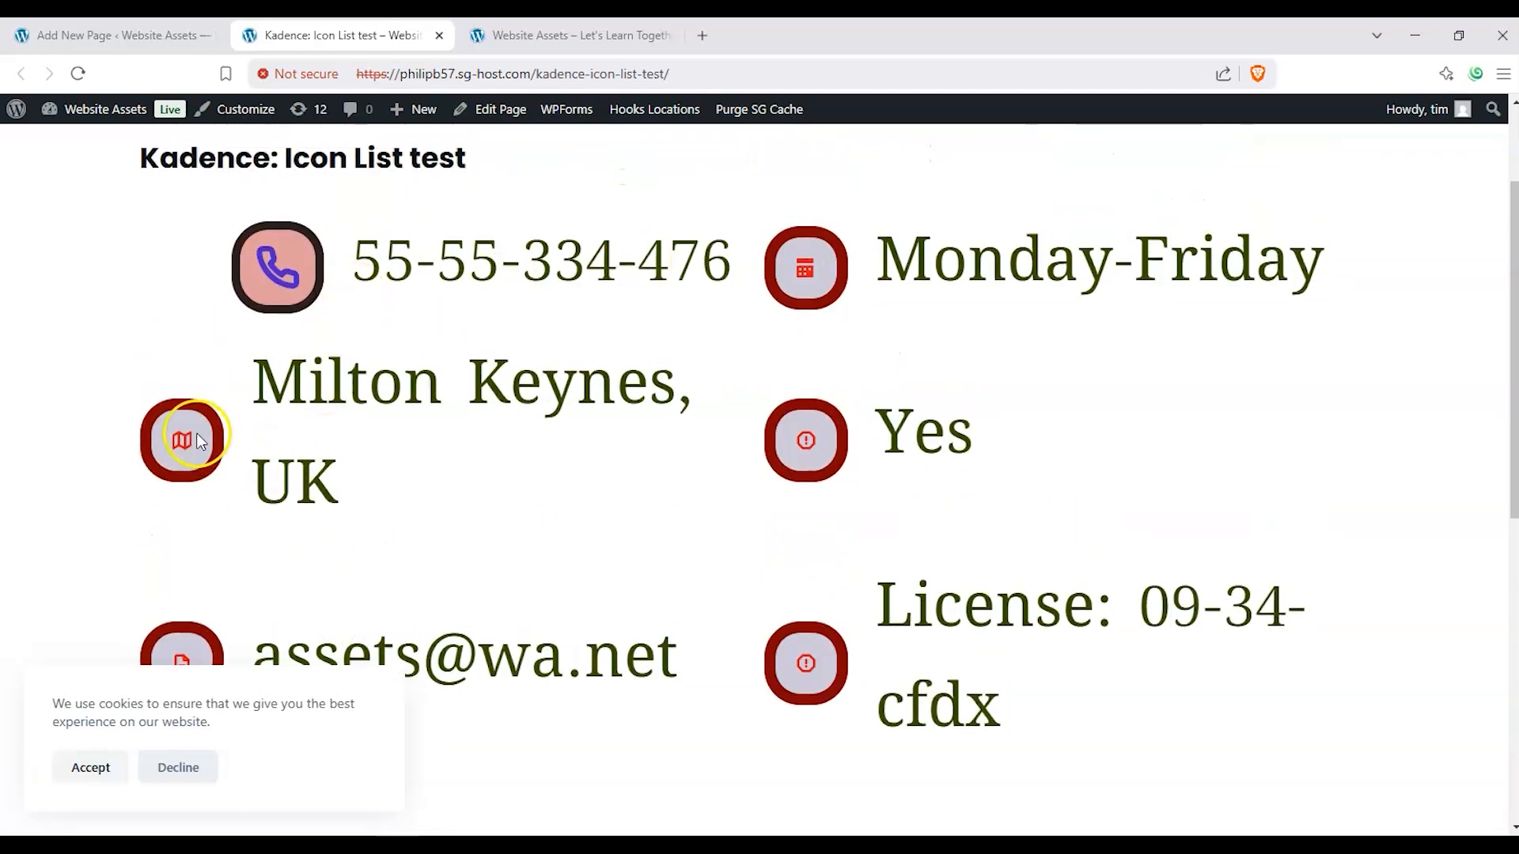
scroll(285, 412, down, 1)
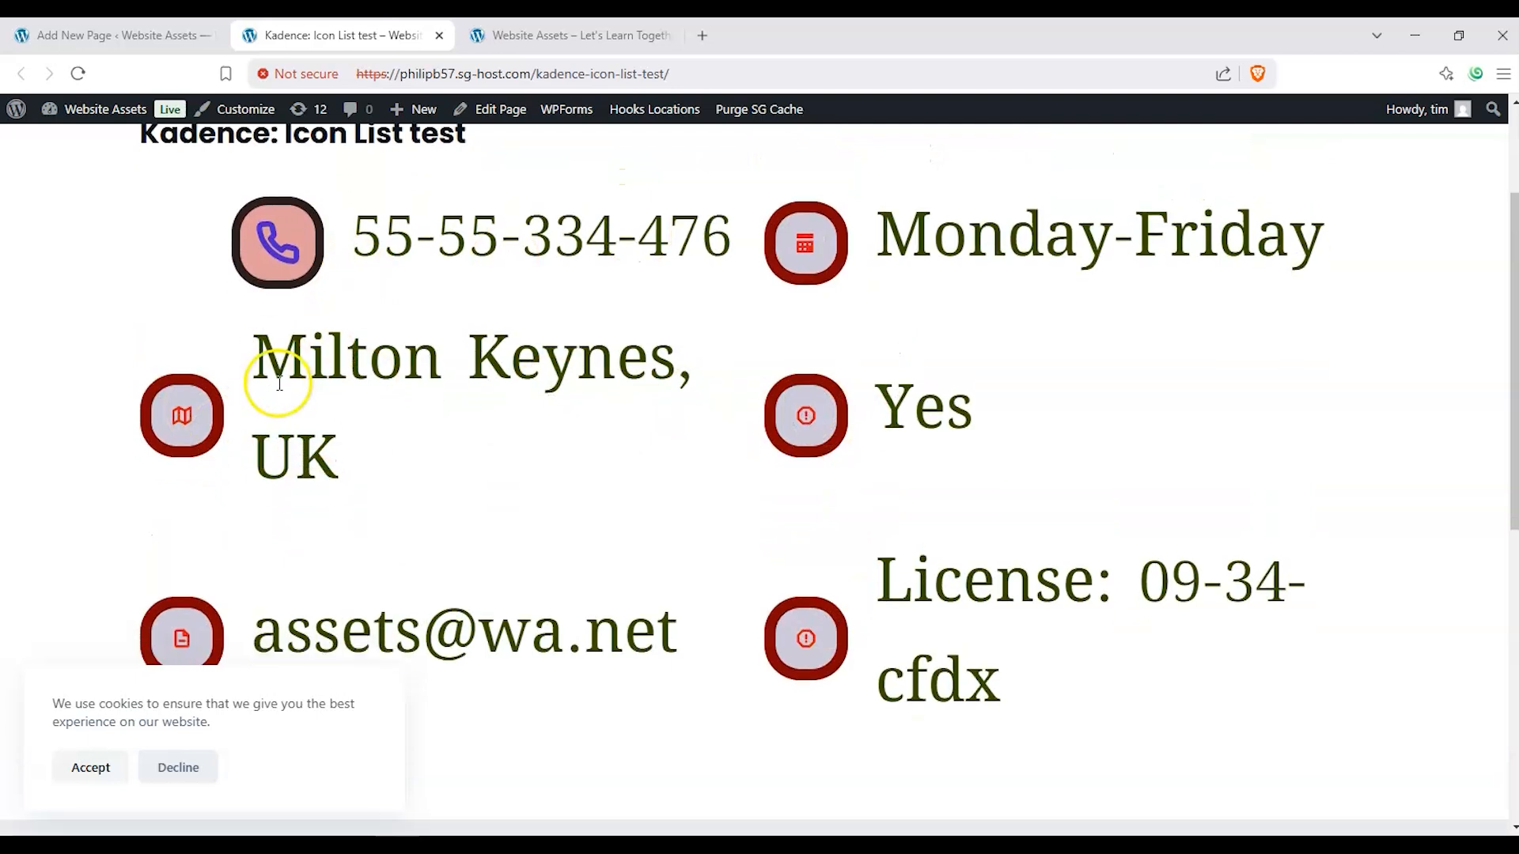
scroll(293, 222, up, 2)
Compare the icon list's appearance in the page editor with the published page.
click(124, 51)
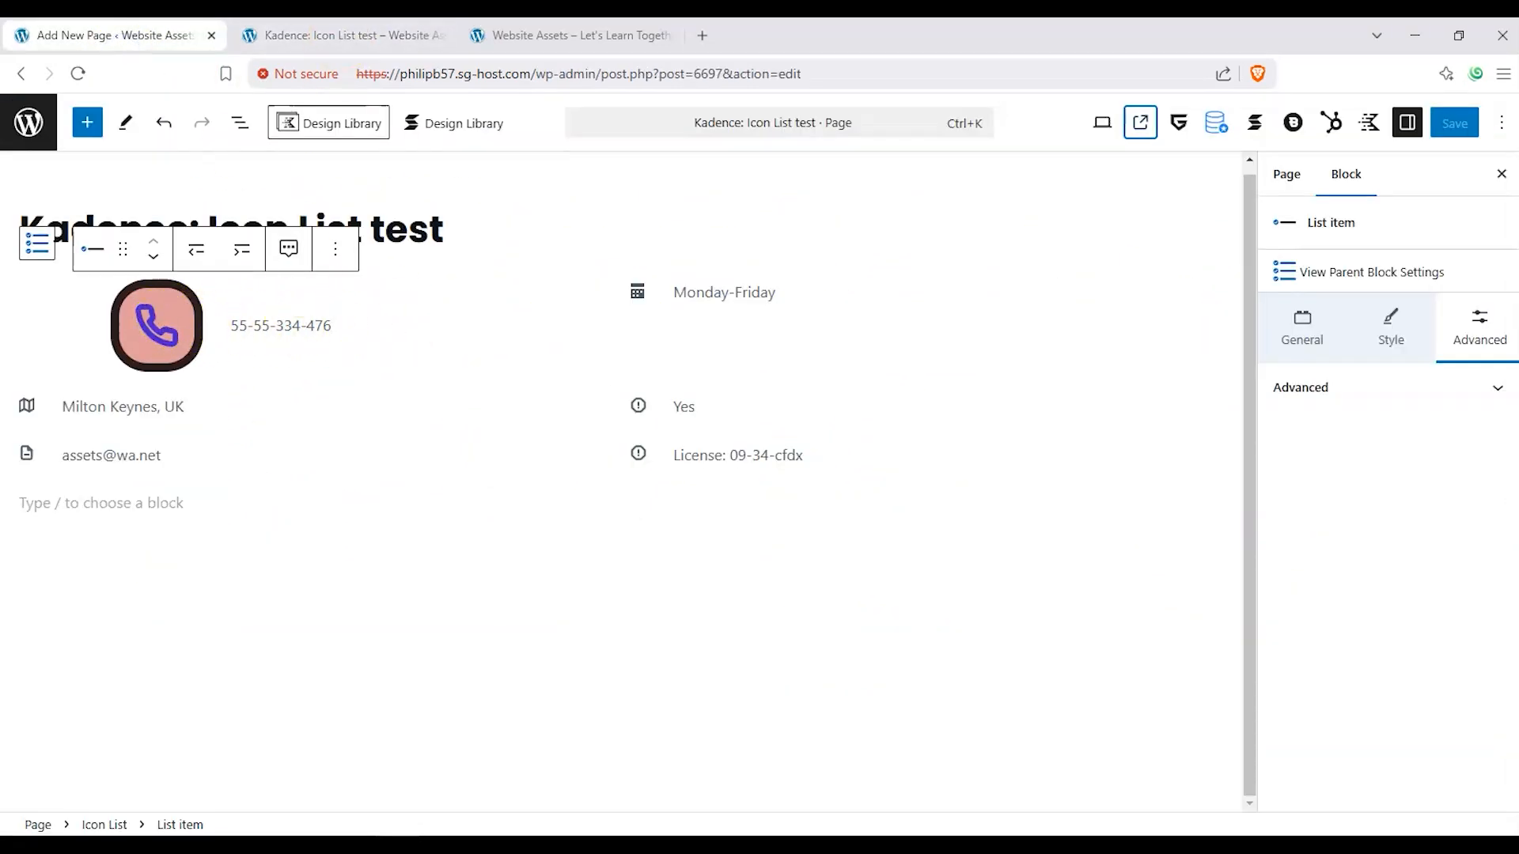
click(328, 33)
scroll(339, 383, down, 2)
scroll(541, 299, up, 1)
scroll(541, 299, up, 1)
scroll(512, 316, down, 1)
click(166, 33)
click(354, 31)
scroll(395, 335, up, 1)
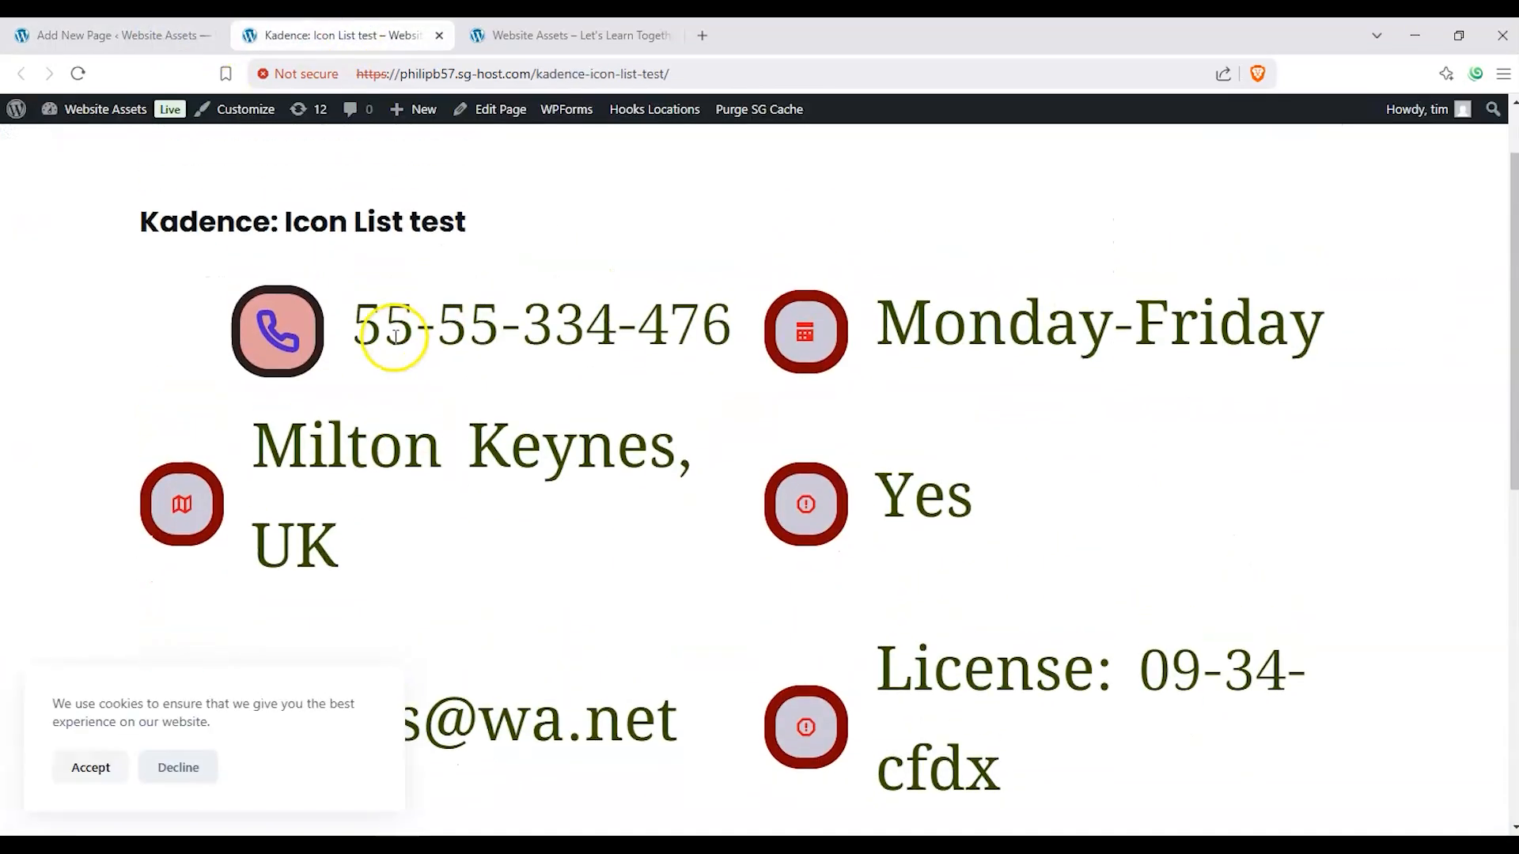
scroll(390, 339, down, 1)
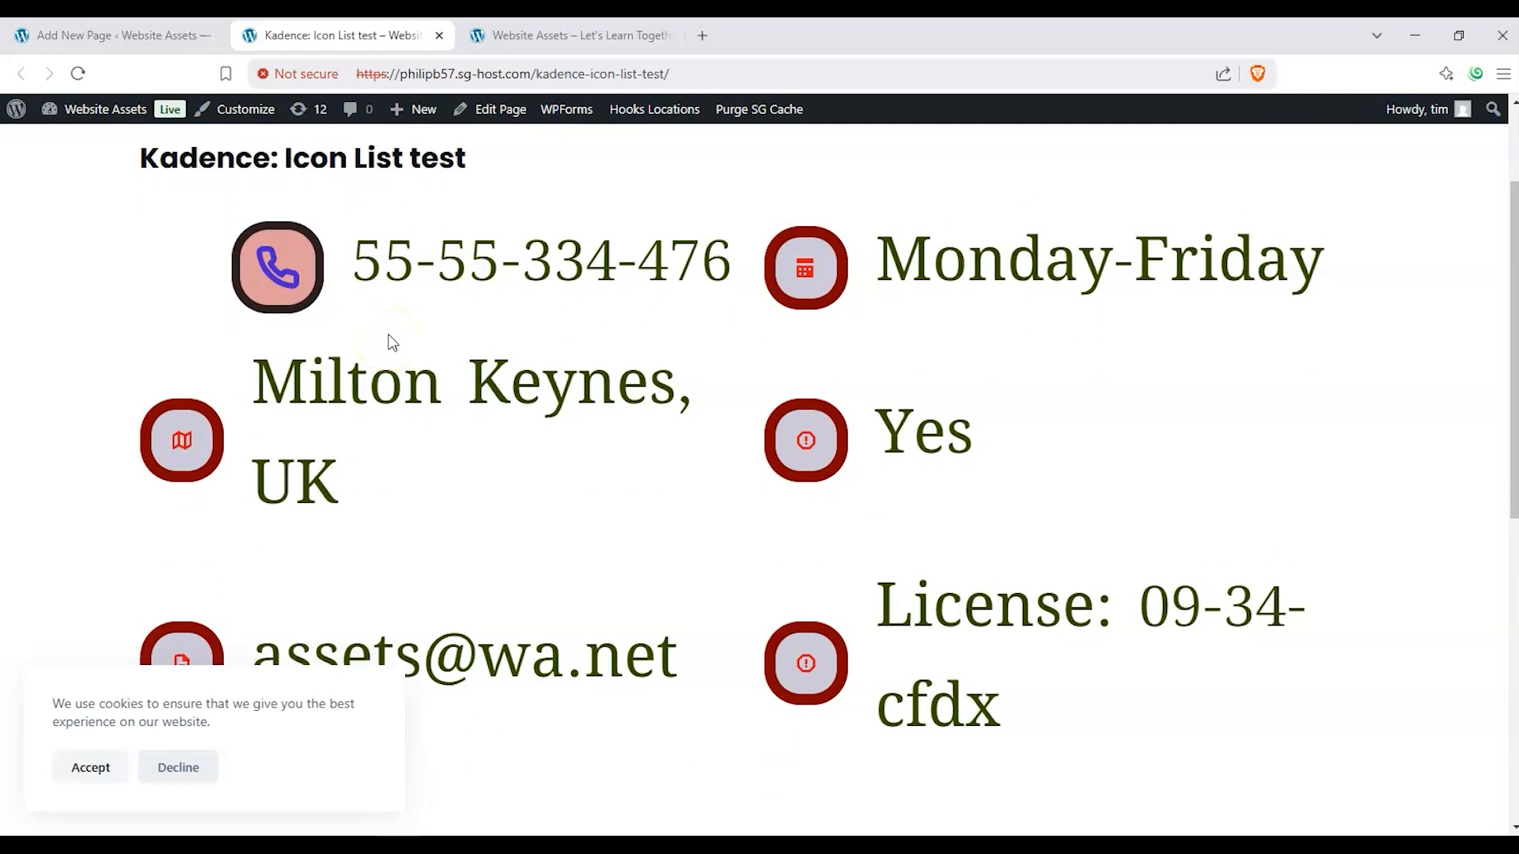
scroll(388, 341, down, 1)
scroll(388, 341, up, 1)
scroll(388, 341, down, 1)
scroll(388, 341, up, 1)
scroll(388, 341, down, 1)
scroll(388, 341, up, 1)
scroll(389, 341, down, 3)
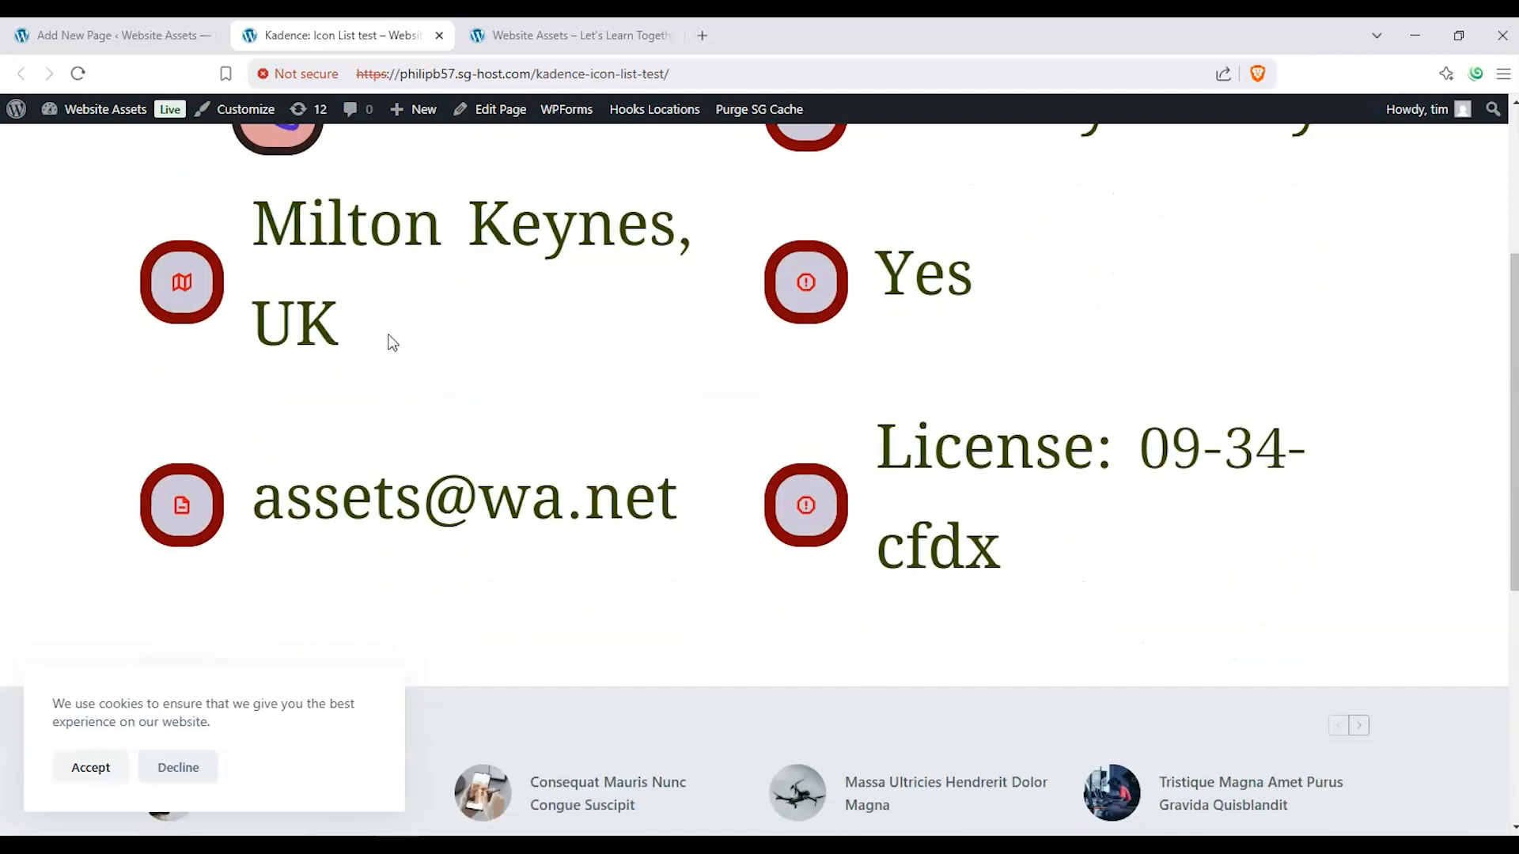
scroll(389, 341, up, 3)
scroll(388, 341, down, 2)
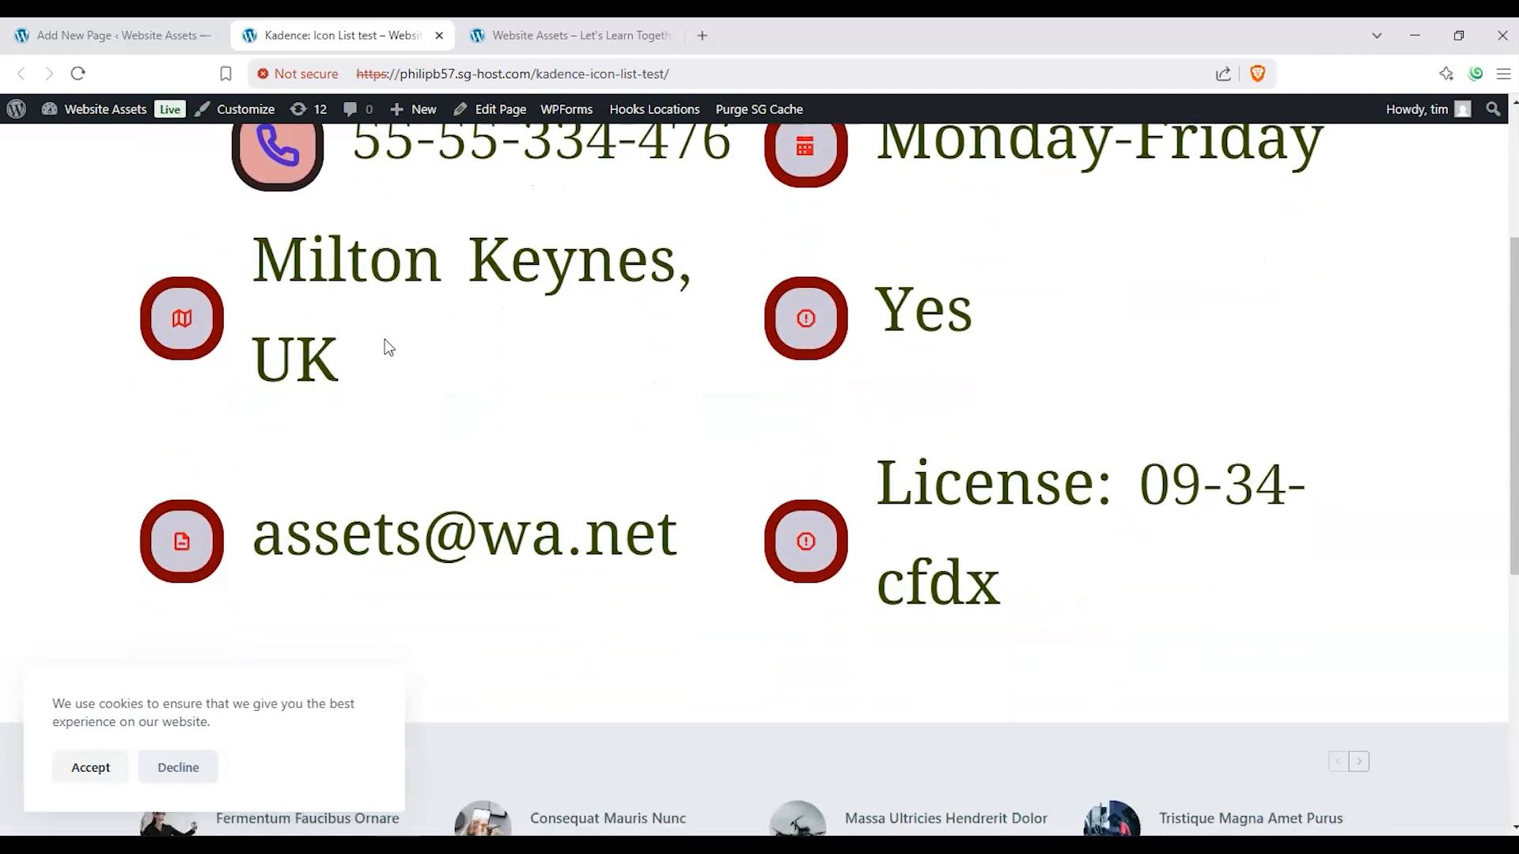
scroll(389, 341, up, 1)
scroll(384, 341, down, 3)
scroll(381, 339, up, 2)
scroll(381, 338, down, 1)
scroll(381, 339, up, 1)
scroll(381, 338, down, 1)
scroll(381, 338, up, 1)
scroll(382, 339, down, 1)
scroll(380, 342, up, 1)
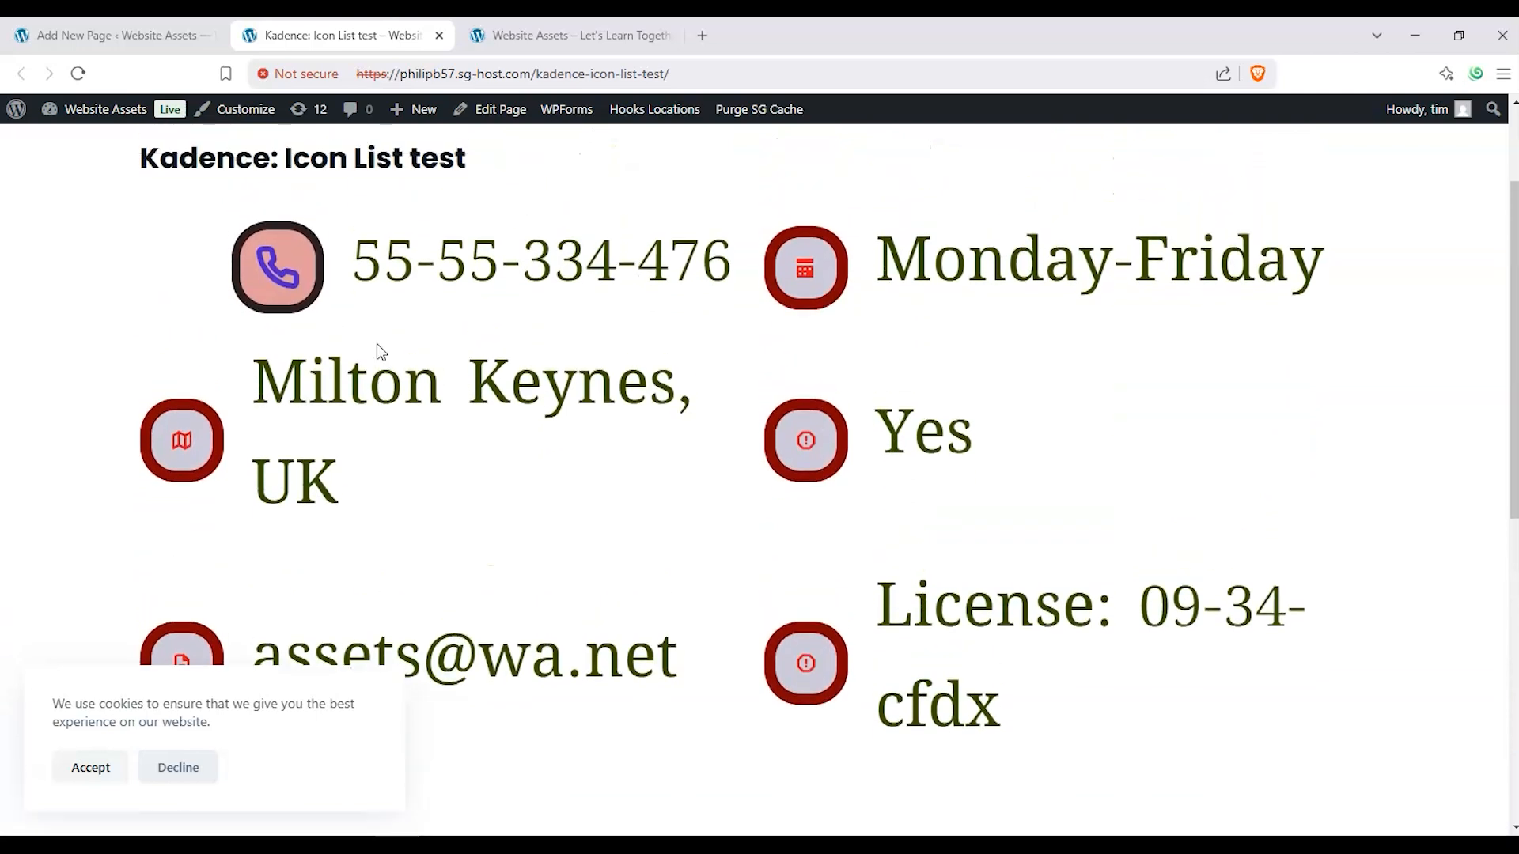